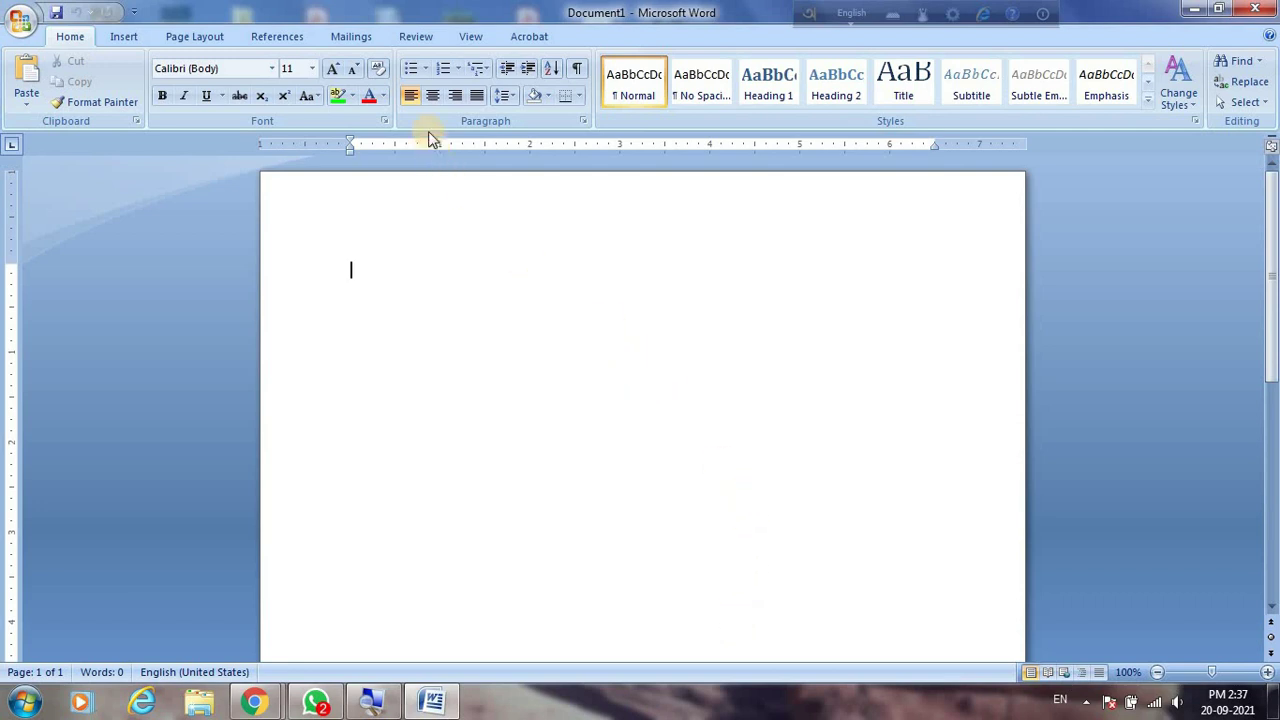
Centre the first line and set the page to A4 paper with Narrow half-inch margins
{"action": "left_click", "coordinate": [432, 97]}
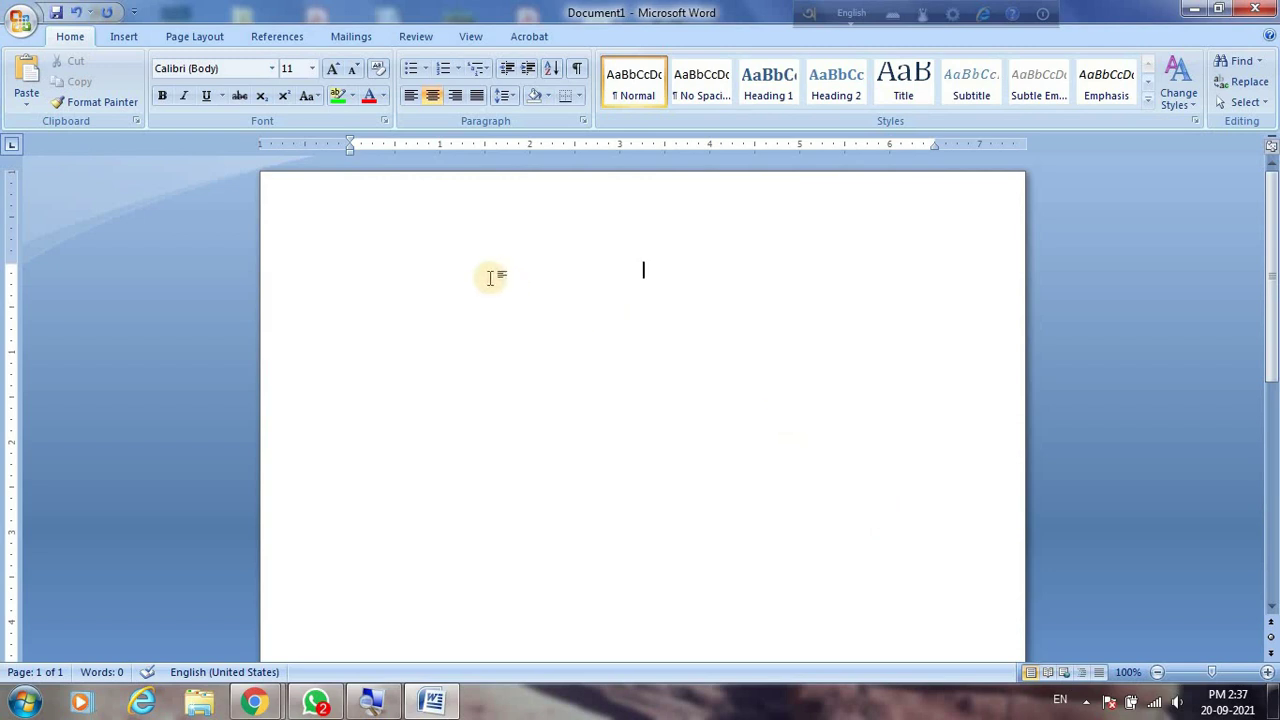
{"action": "left_click", "coordinate": [205, 40]}
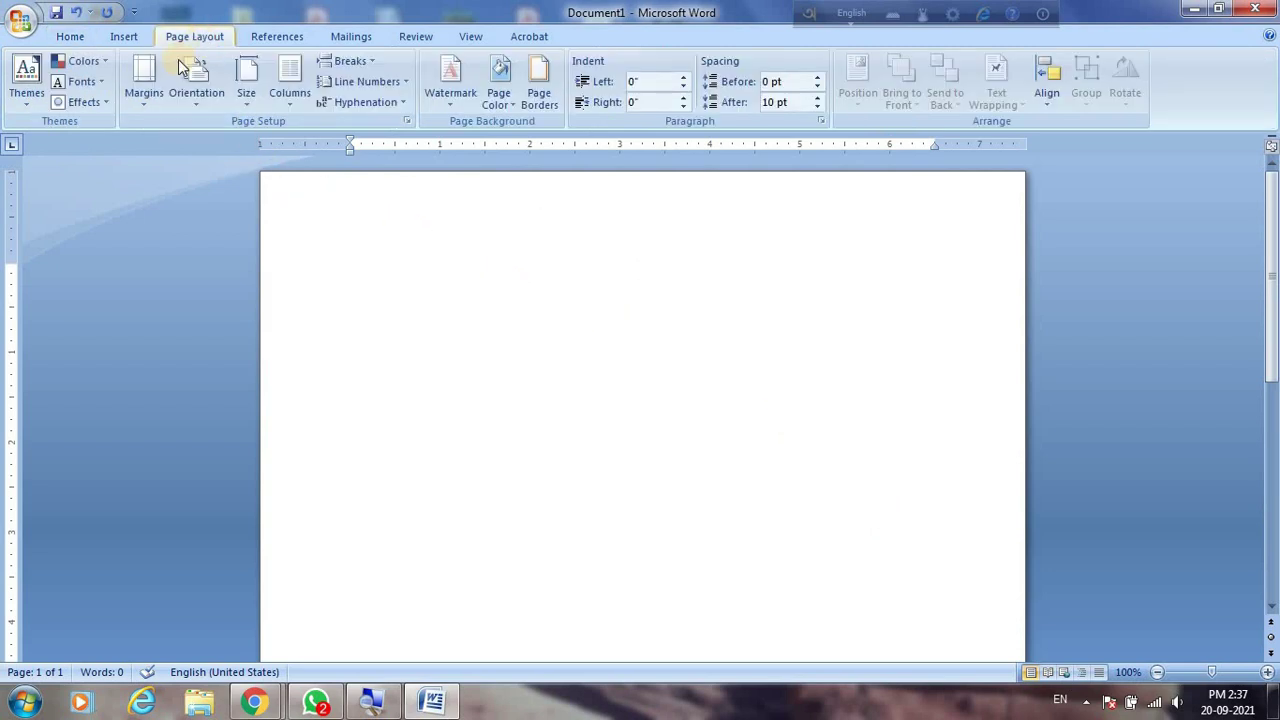
{"action": "left_click", "coordinate": [256, 91]}
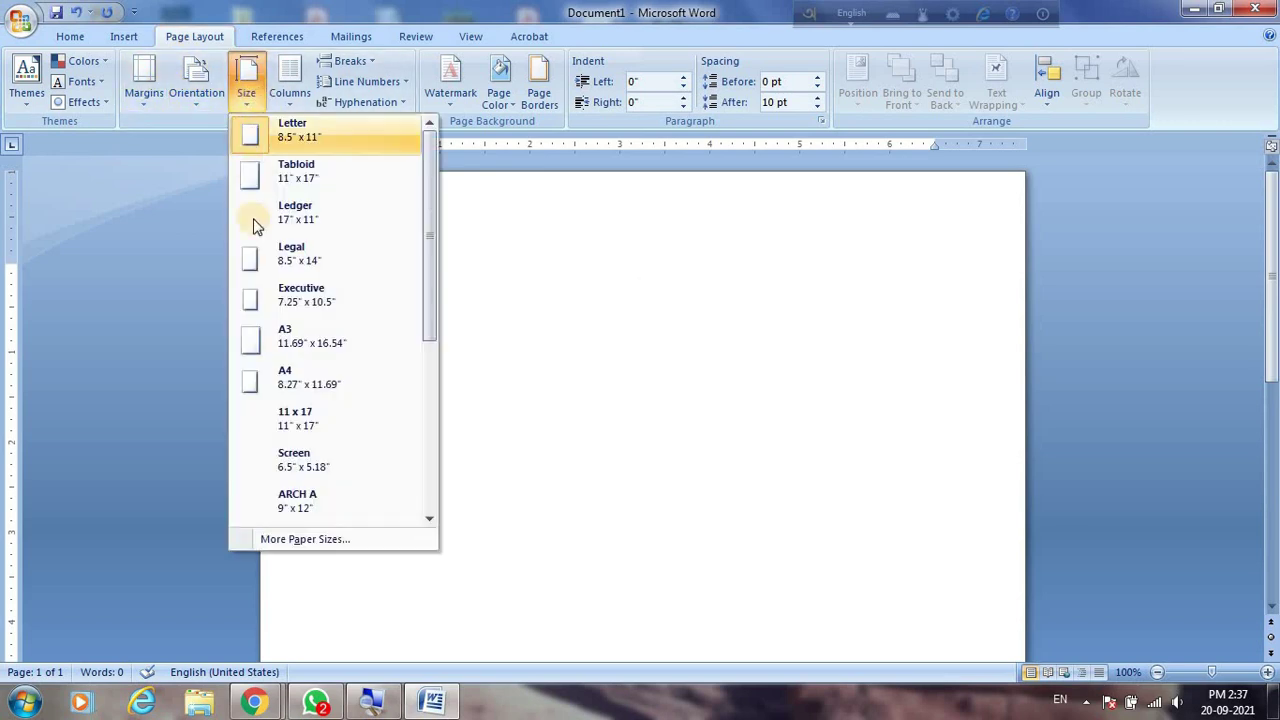
{"action": "left_click", "coordinate": [255, 381]}
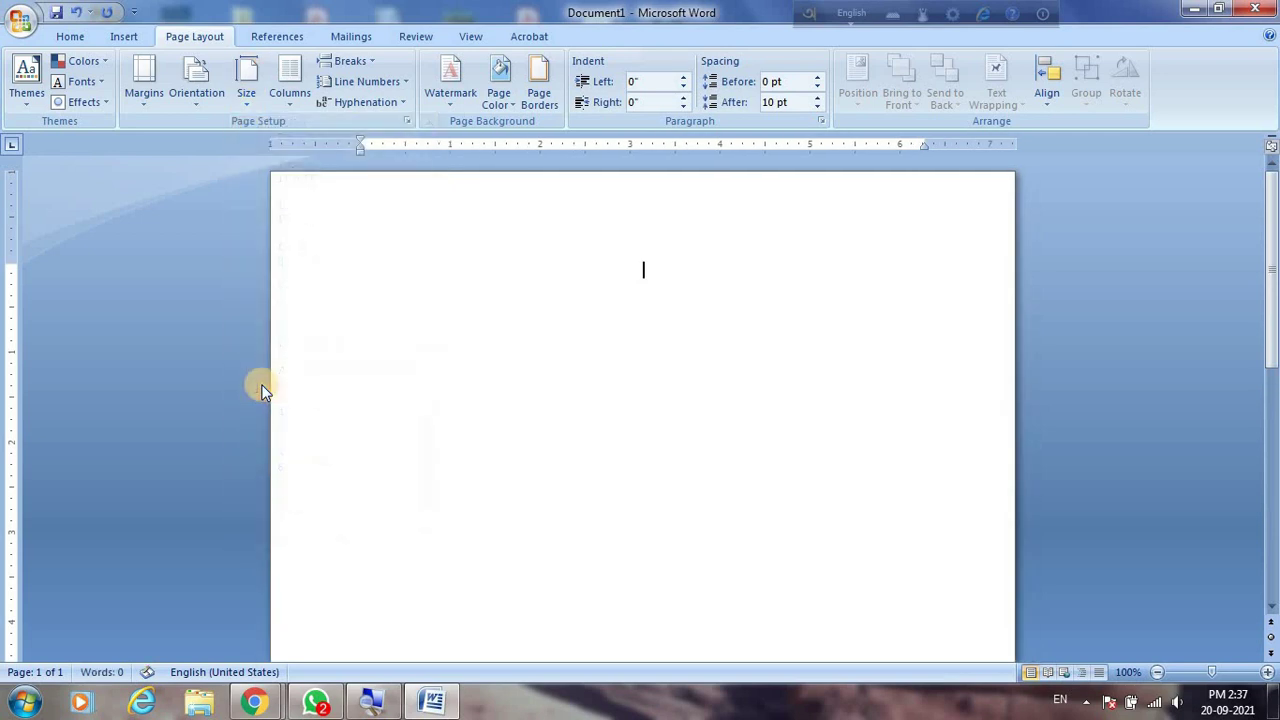
{"action": "left_click", "coordinate": [153, 93]}
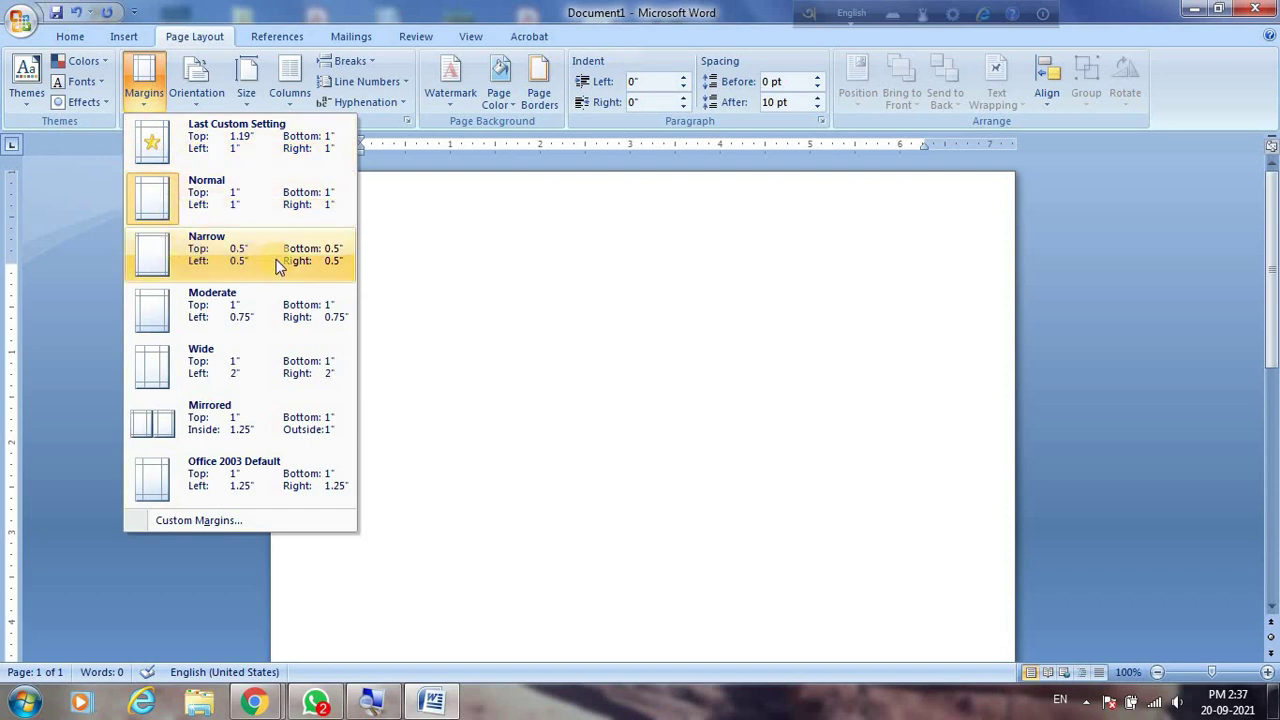
{"action": "left_click", "coordinate": [166, 255]}
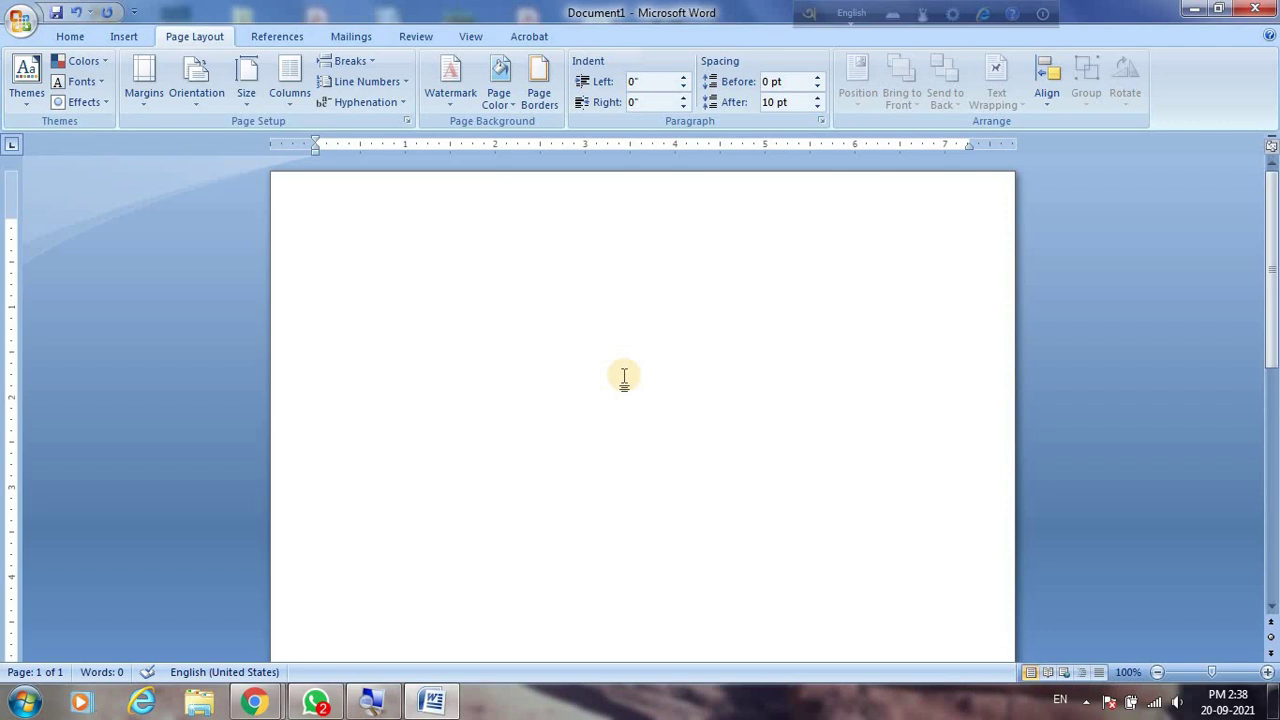
In Page Borders, choose an art pattern for the page border
{"action": "left_click", "coordinate": [540, 93]}
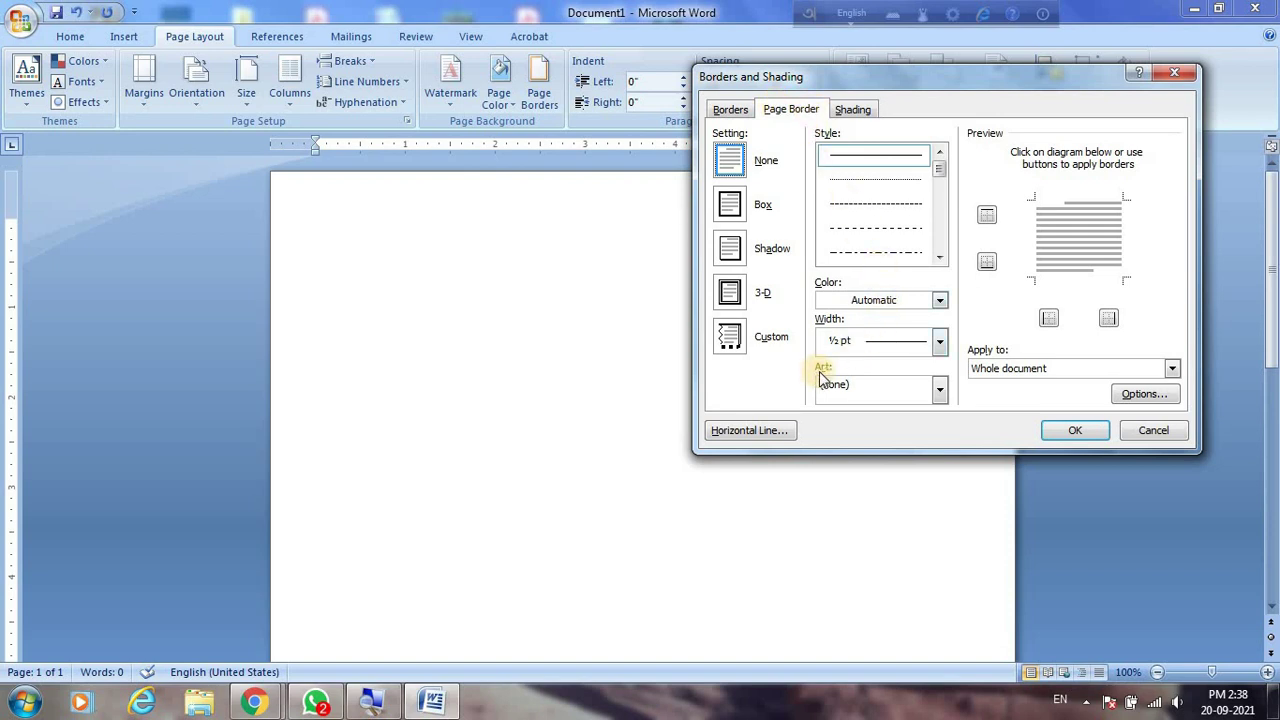
{"action": "left_click", "coordinate": [939, 390]}
{"action": "scroll", "coordinate": [905, 462], "scroll_direction": "down", "scroll_amount": 3}
{"action": "scroll", "coordinate": [907, 465], "scroll_direction": "down", "scroll_amount": 3}
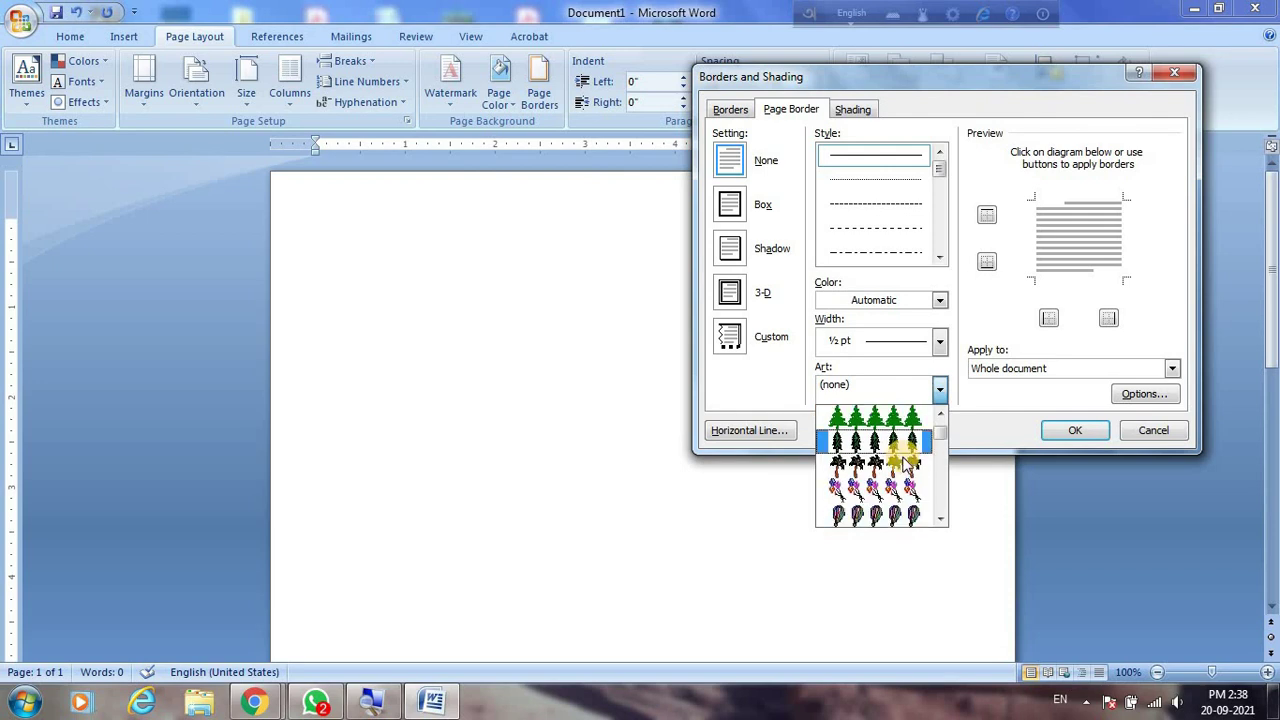
{"action": "scroll", "coordinate": [905, 465], "scroll_direction": "down", "scroll_amount": 3}
{"action": "scroll", "coordinate": [904, 480], "scroll_direction": "down", "scroll_amount": 3}
{"action": "scroll", "coordinate": [904, 488], "scroll_direction": "down", "scroll_amount": 3}
{"action": "scroll", "coordinate": [903, 495], "scroll_direction": "down", "scroll_amount": 3}
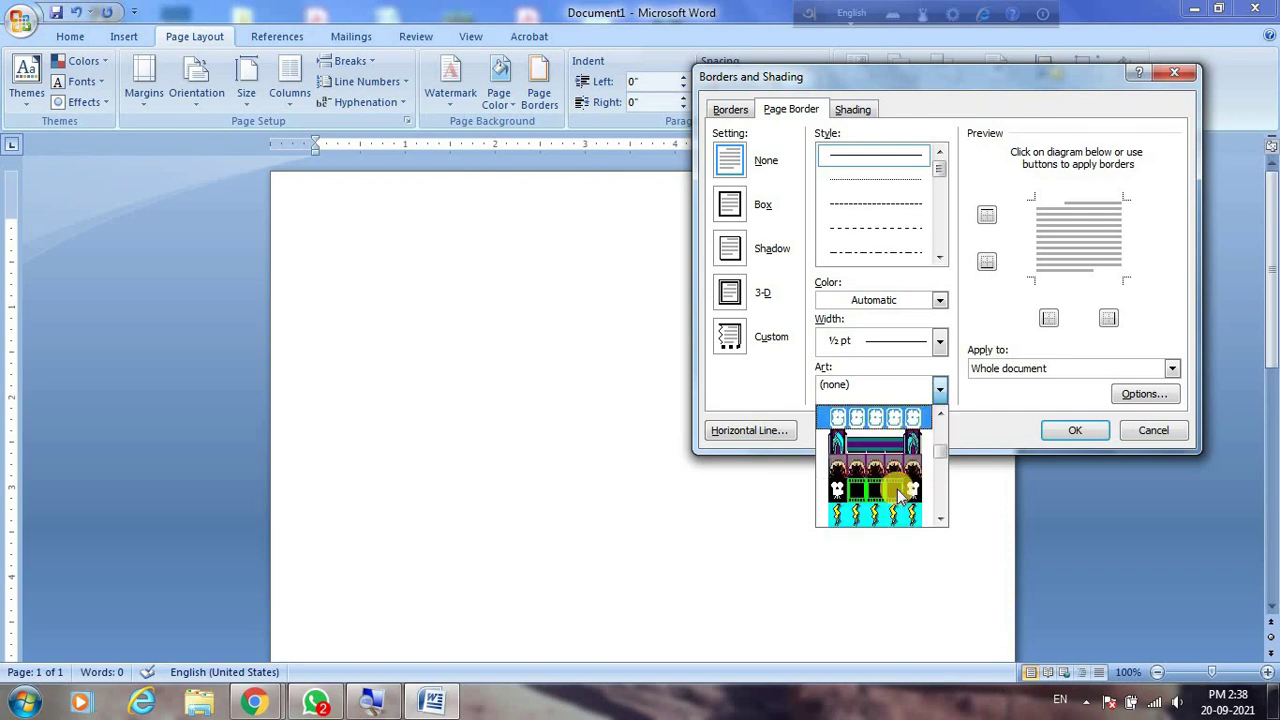
{"action": "scroll", "coordinate": [903, 497], "scroll_direction": "down", "scroll_amount": 3}
{"action": "scroll", "coordinate": [904, 500], "scroll_direction": "down", "scroll_amount": 3}
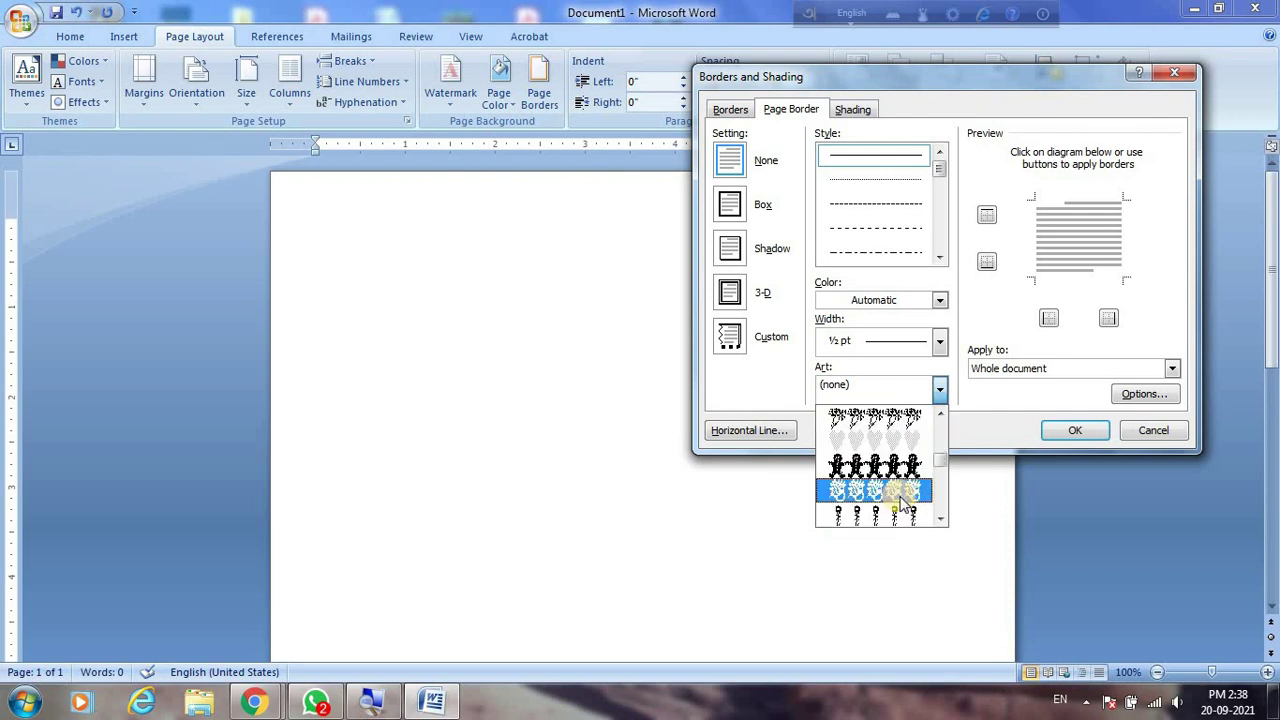
{"action": "scroll", "coordinate": [903, 503], "scroll_direction": "up", "scroll_amount": 3}
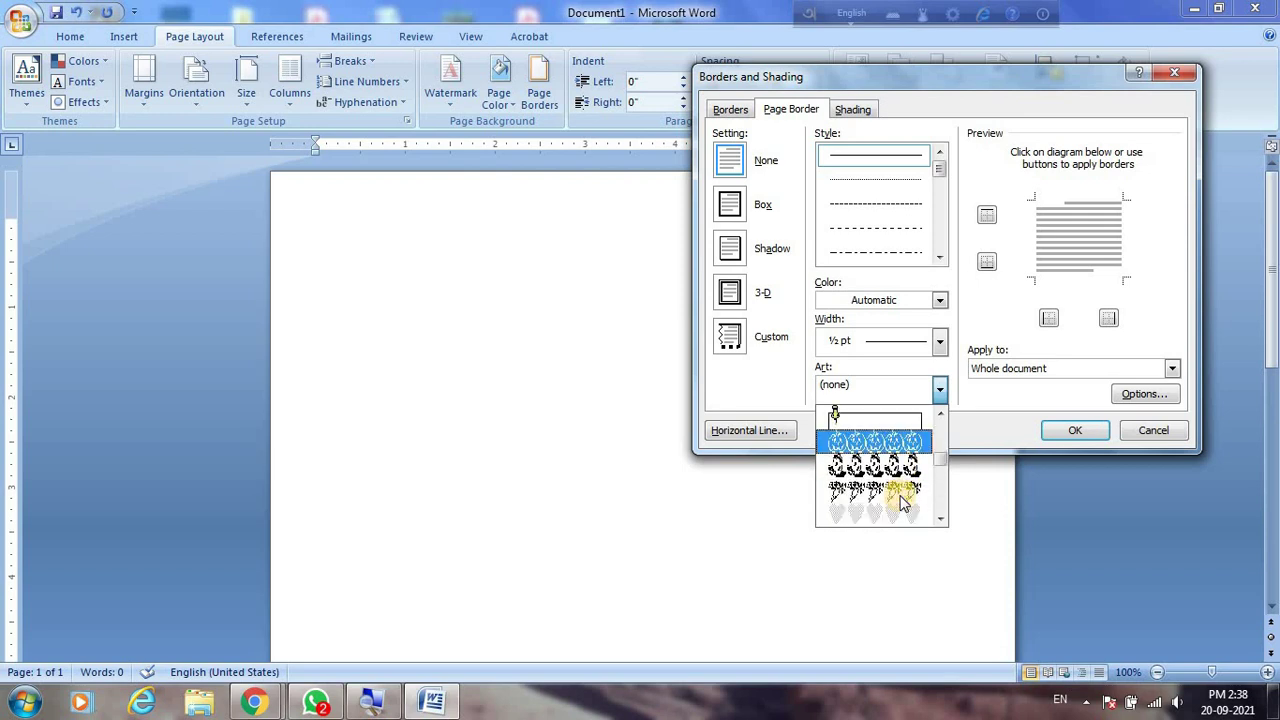
{"action": "scroll", "coordinate": [903, 503], "scroll_direction": "up", "scroll_amount": 3}
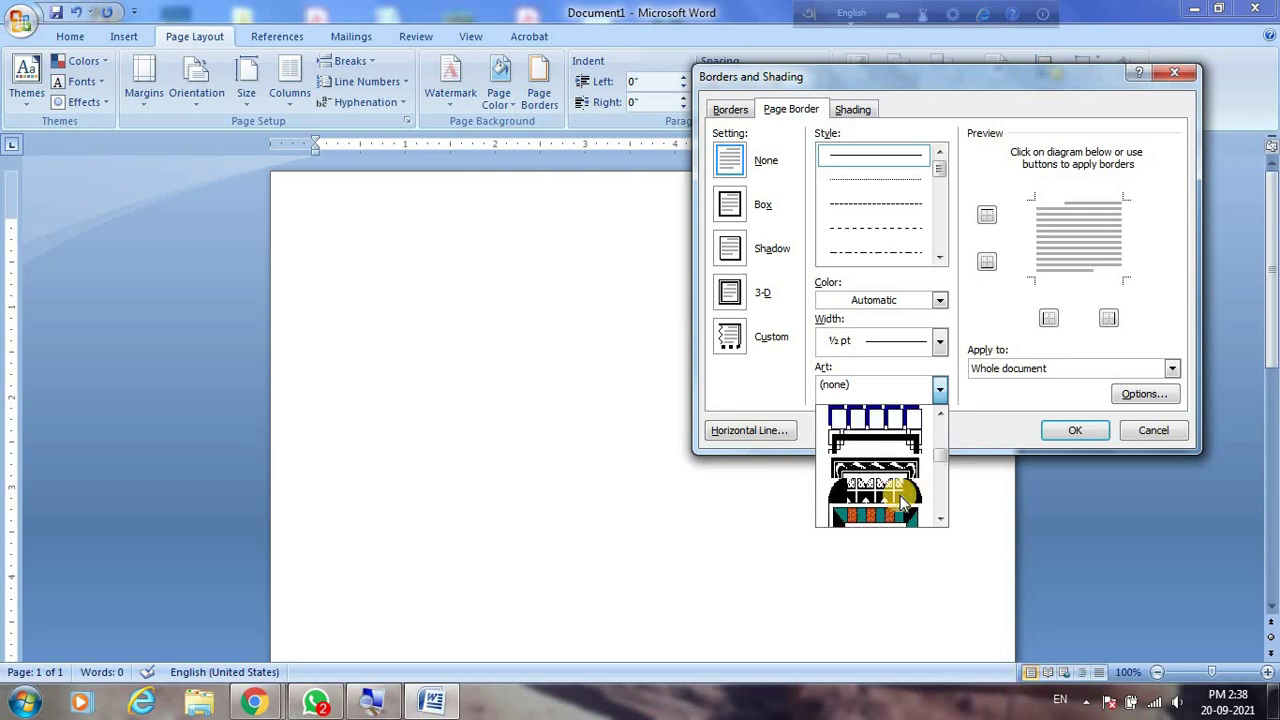
{"action": "left_click", "coordinate": [903, 445]}
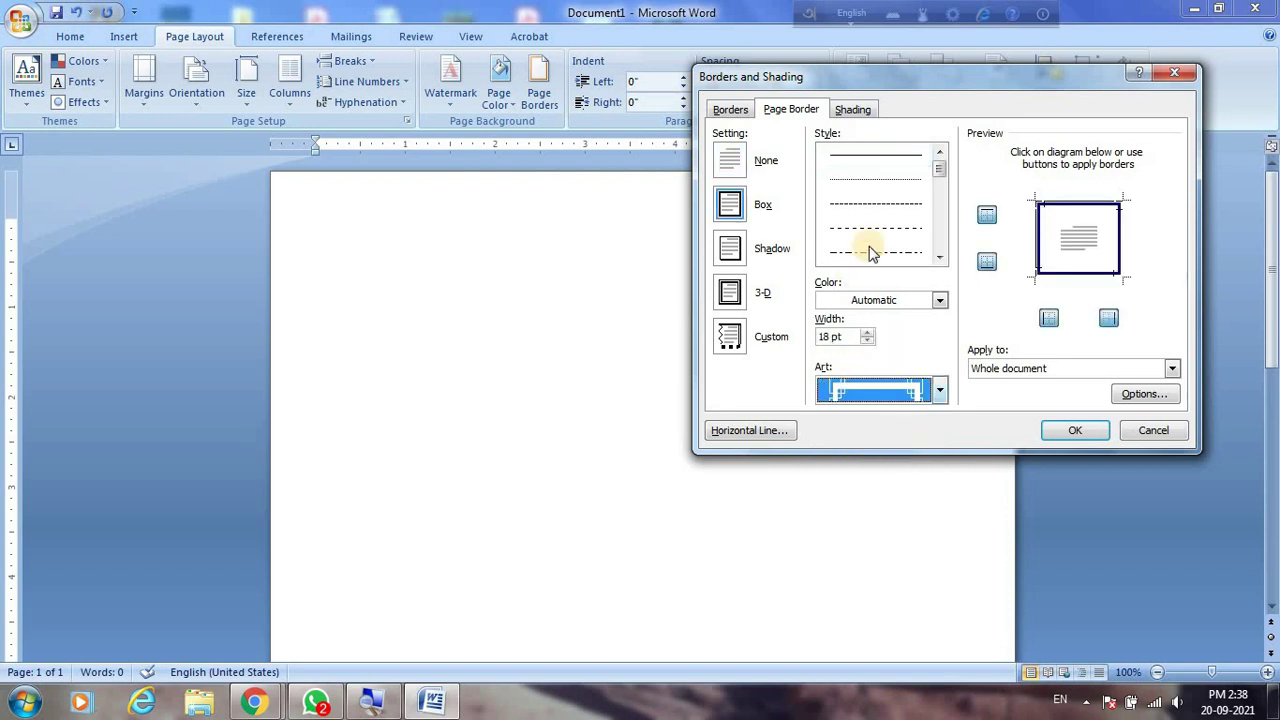
Make the art border black and apply it around the whole page
{"action": "left_click", "coordinate": [939, 302]}
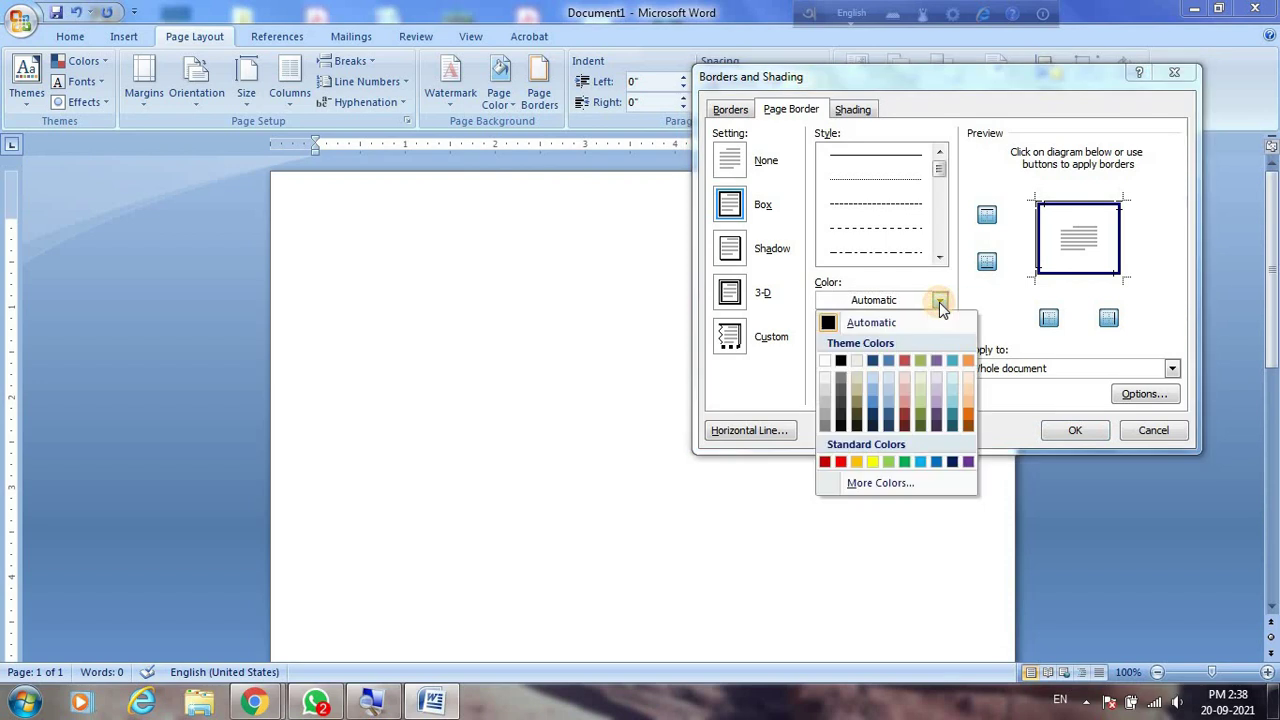
{"action": "left_click", "coordinate": [839, 361]}
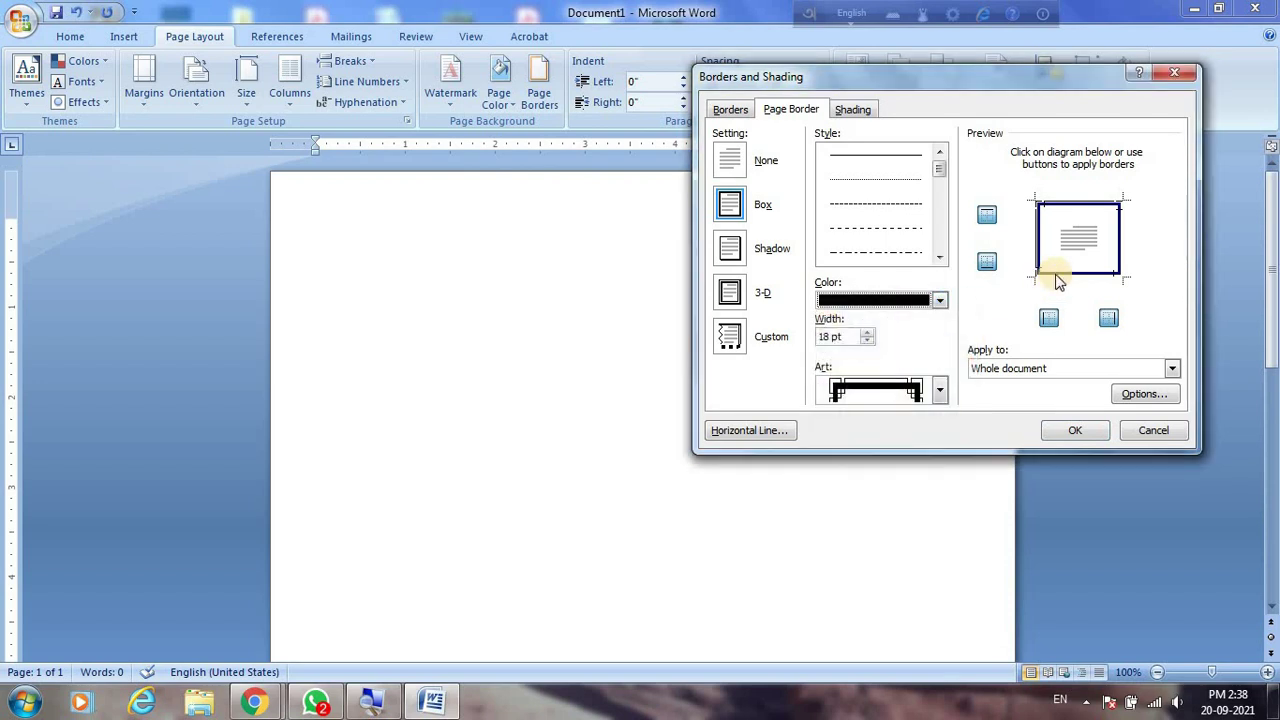
{"action": "left_click", "coordinate": [1065, 432]}
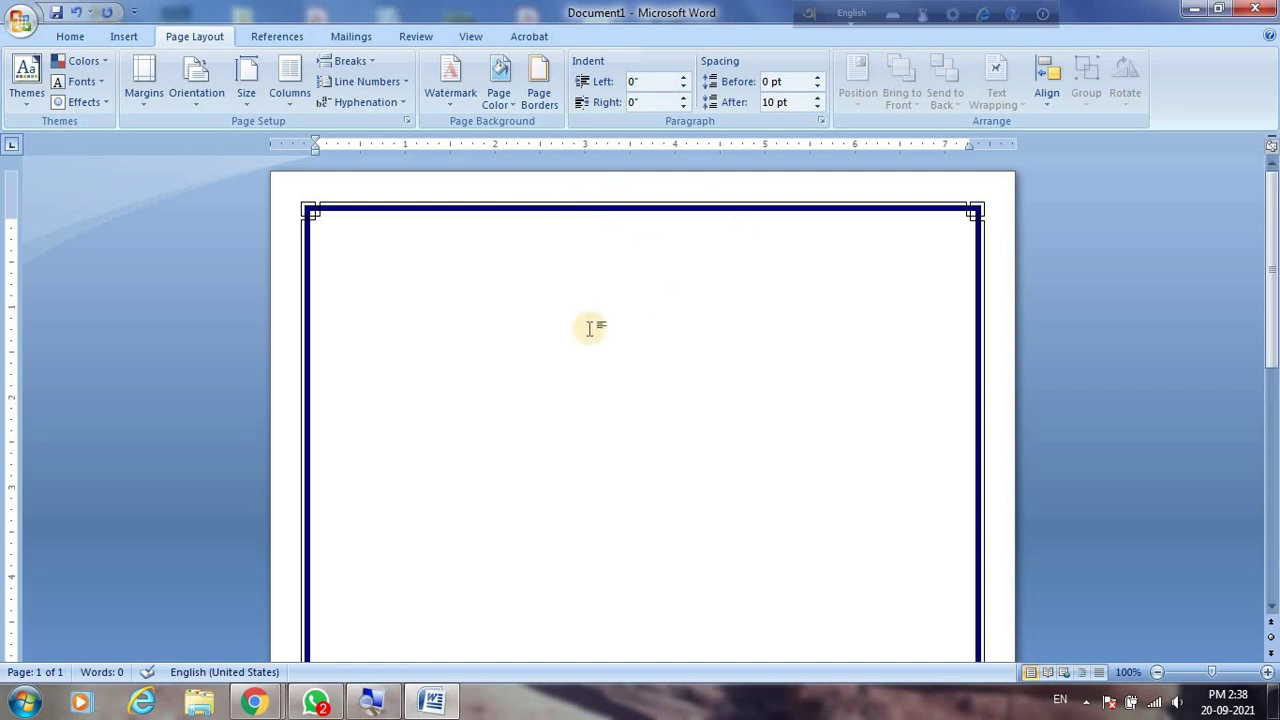
{"action": "scroll", "coordinate": [586, 357], "scroll_direction": "down", "scroll_amount": 5}
{"action": "scroll", "coordinate": [571, 380], "scroll_direction": "down", "scroll_amount": 5}
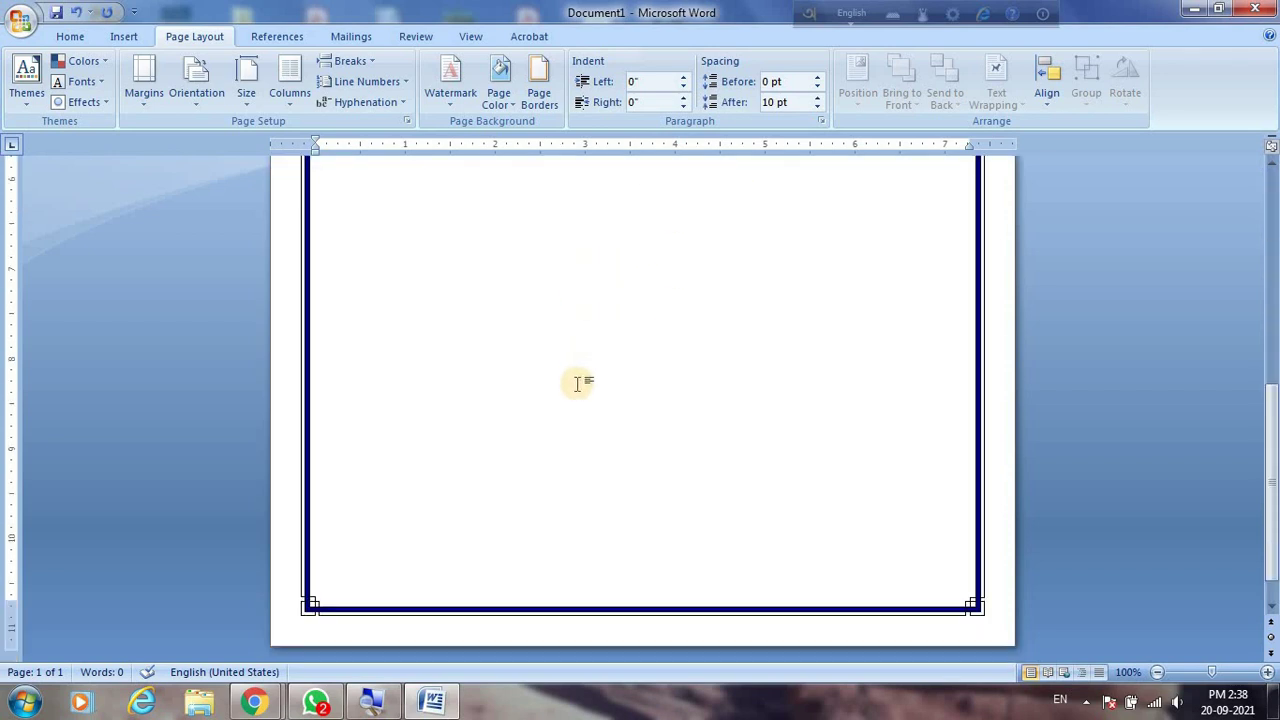
{"action": "scroll", "coordinate": [577, 383], "scroll_direction": "up", "scroll_amount": 5}
{"action": "scroll", "coordinate": [577, 383], "scroll_direction": "up", "scroll_amount": 5}
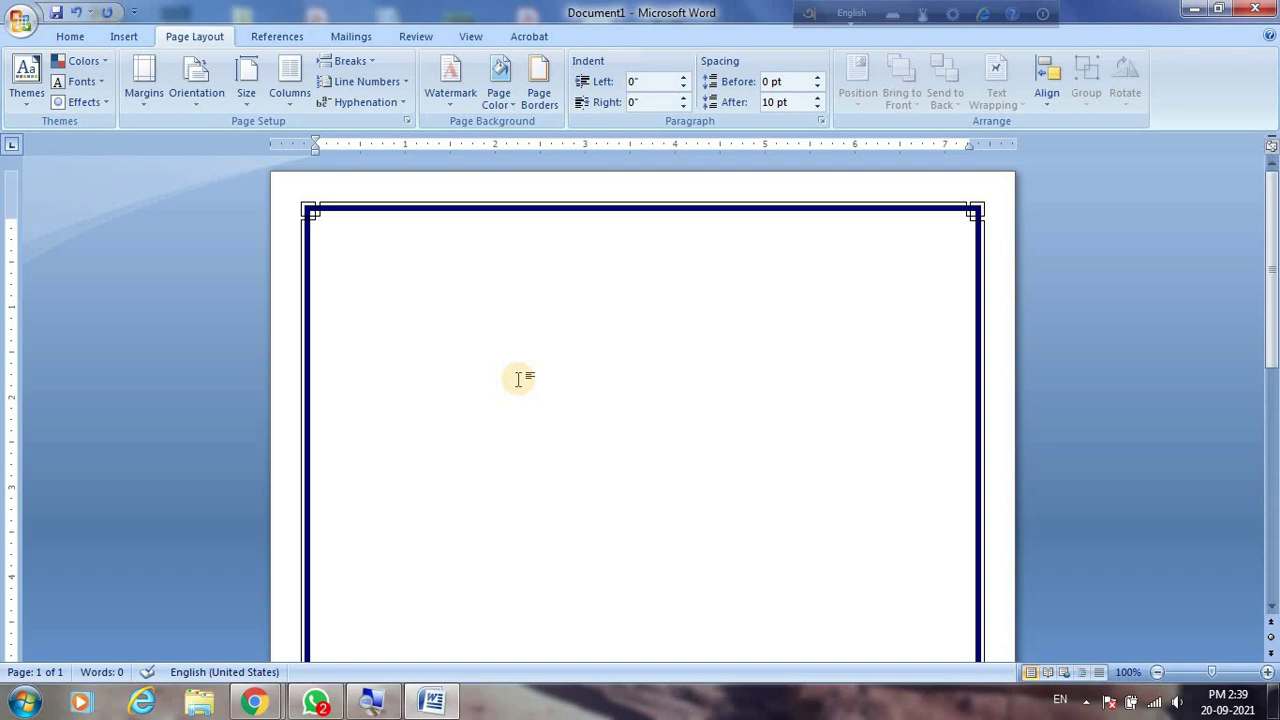
Type the heading 'Curriculum Vitae' and start a new line below it
{"action": "left_click", "coordinate": [66, 36]}
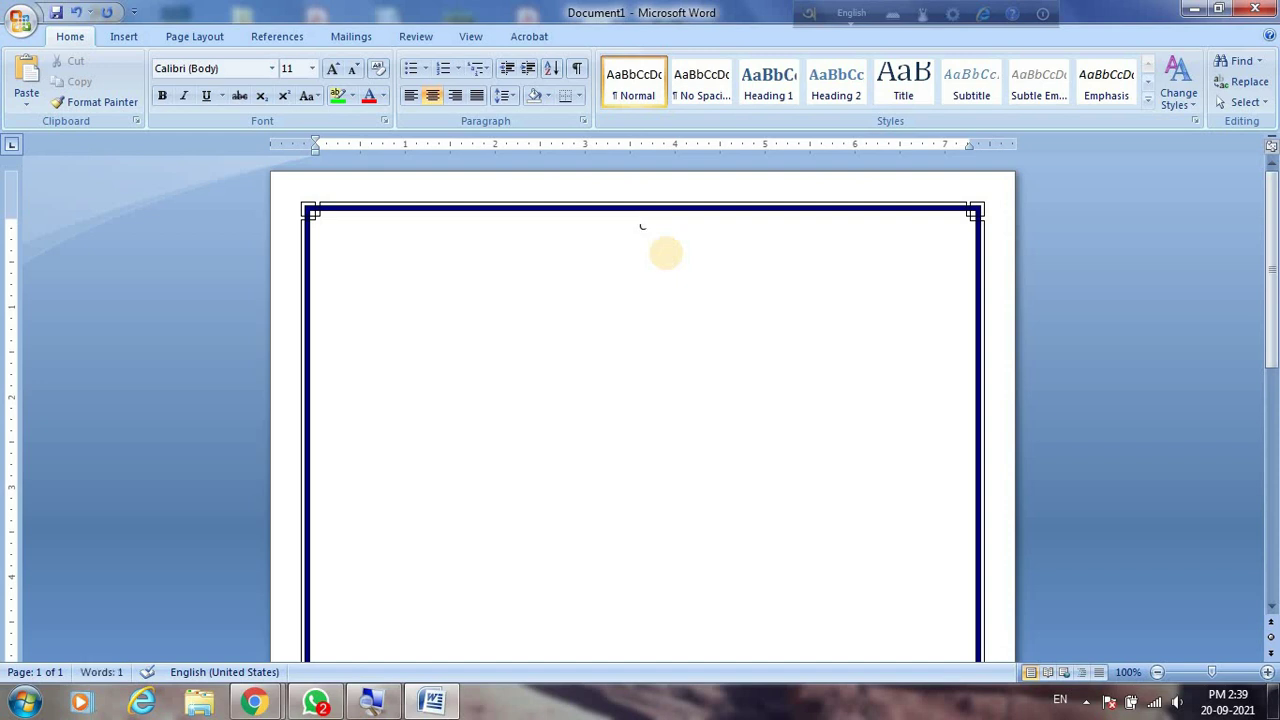
{"action": "type", "text": "u"}
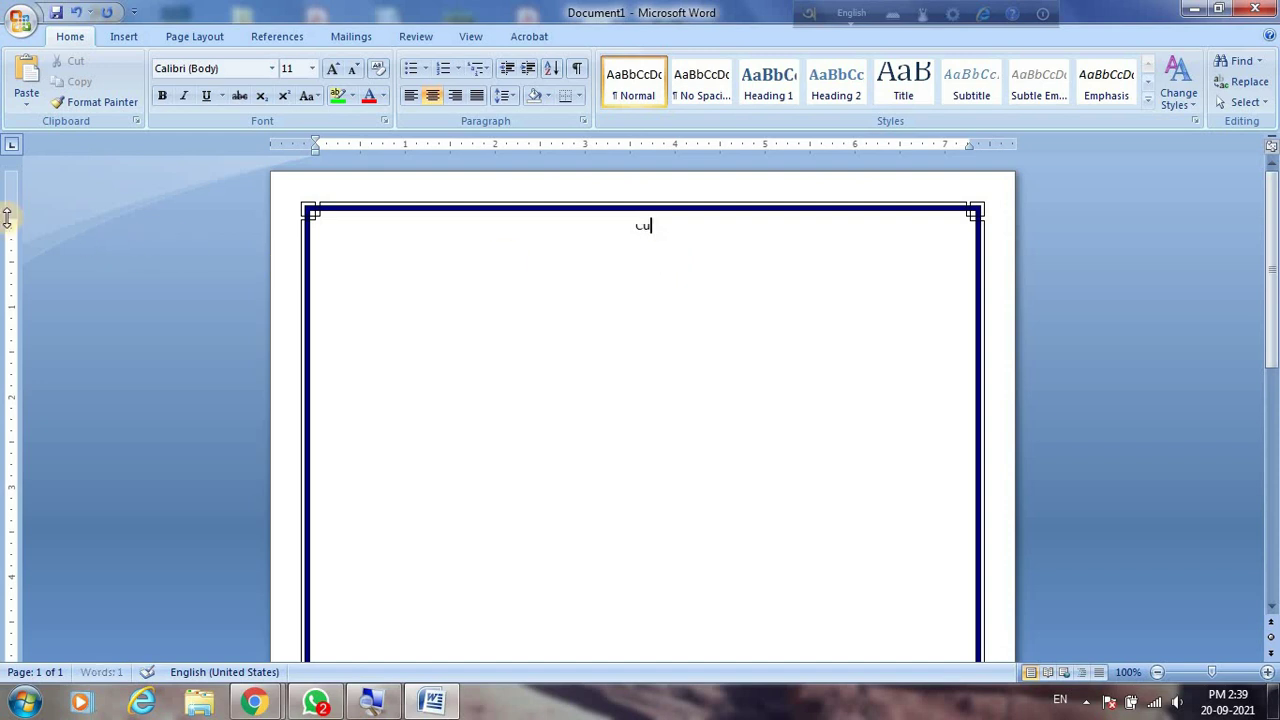
{"action": "left_click_drag", "start_coordinate": [7, 218], "coordinate": [7, 229]}
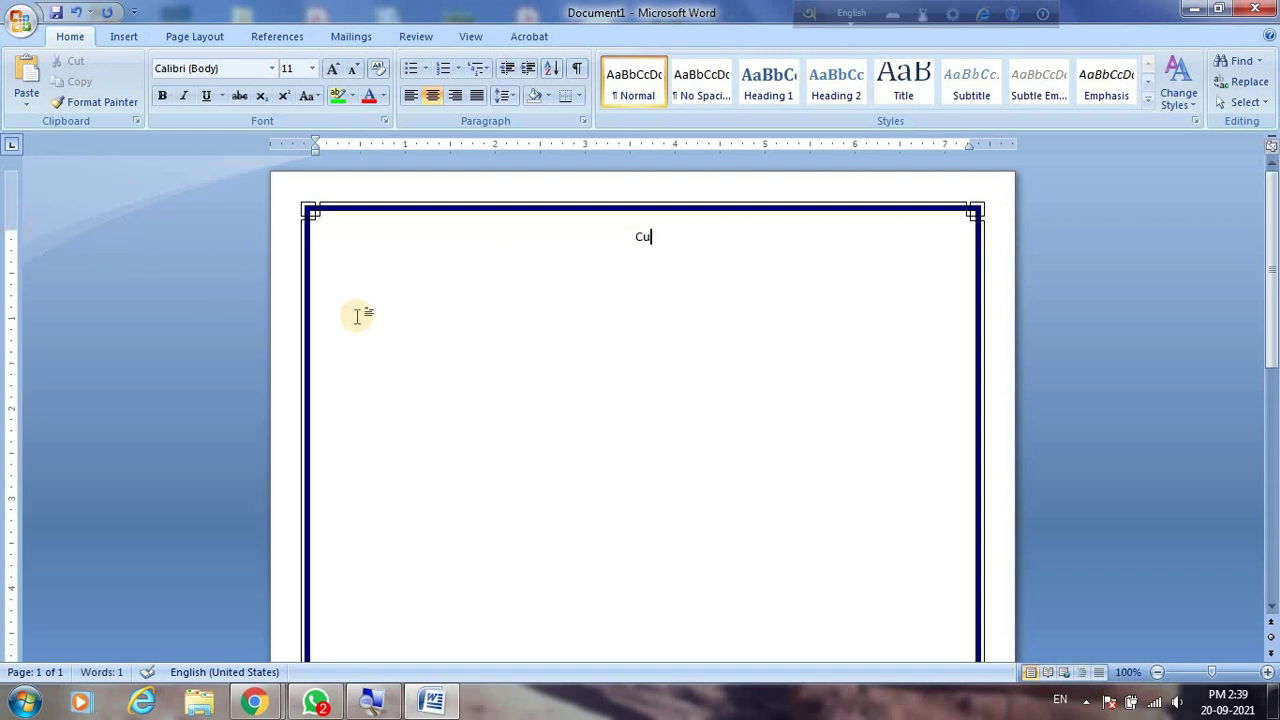
{"action": "type", "text": "rr"}
{"action": "type", "text": "iculum"}
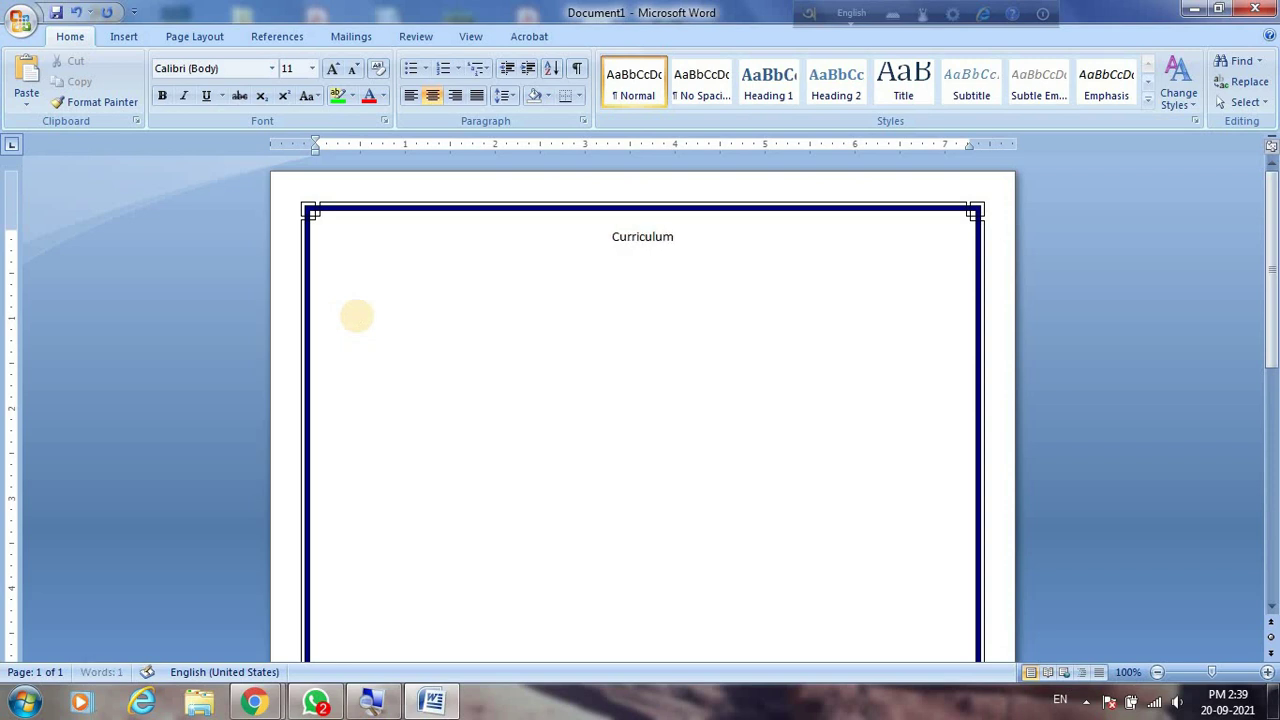
{"action": "type", "text": " Vi"}
{"action": "type", "text": "tae"}
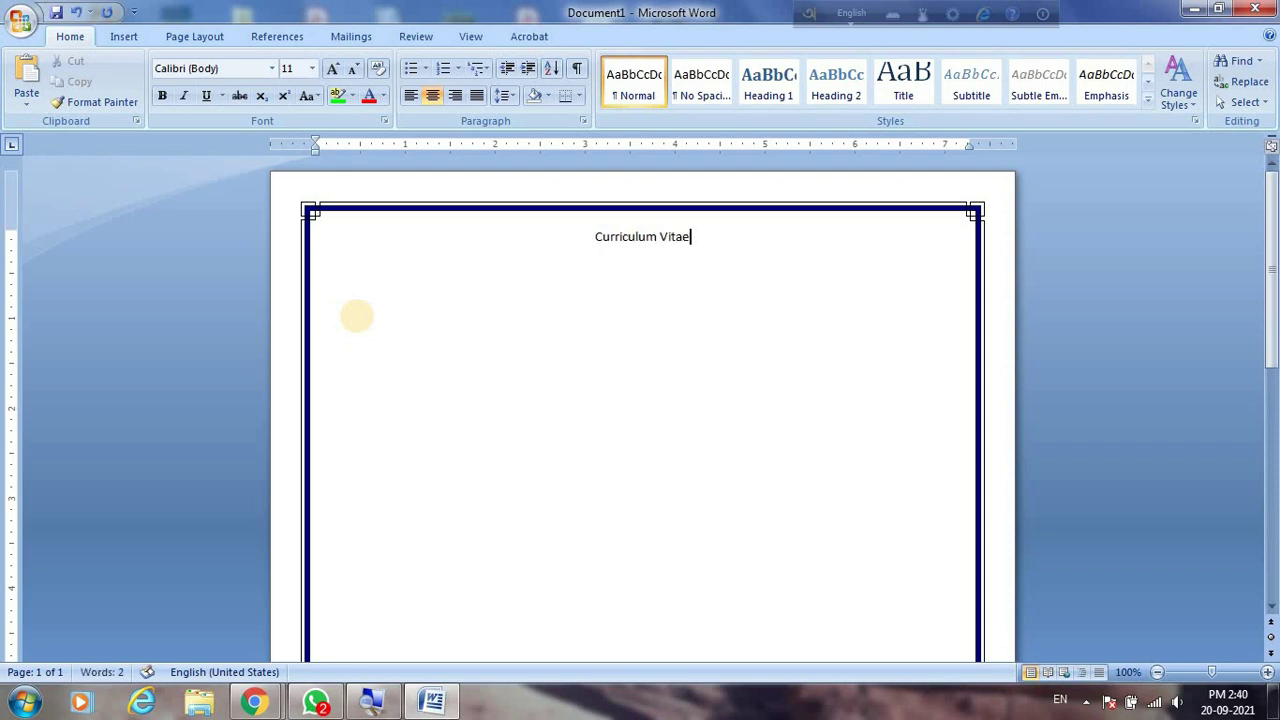
{"action": "key", "text": "Return"}
Make the Curriculum Vitae heading bold, underlined and 20 pt
{"action": "left_click_drag", "start_coordinate": [593, 237], "coordinate": [655, 245]}
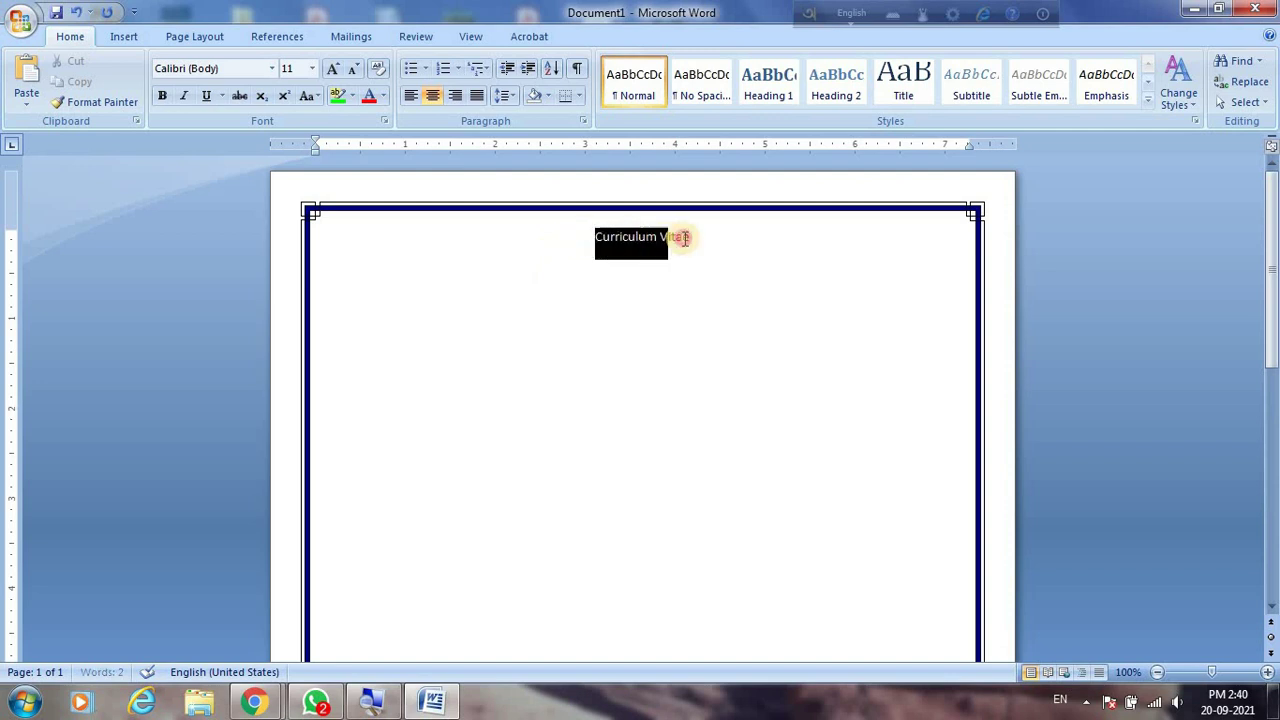
{"action": "left_click", "coordinate": [162, 95]}
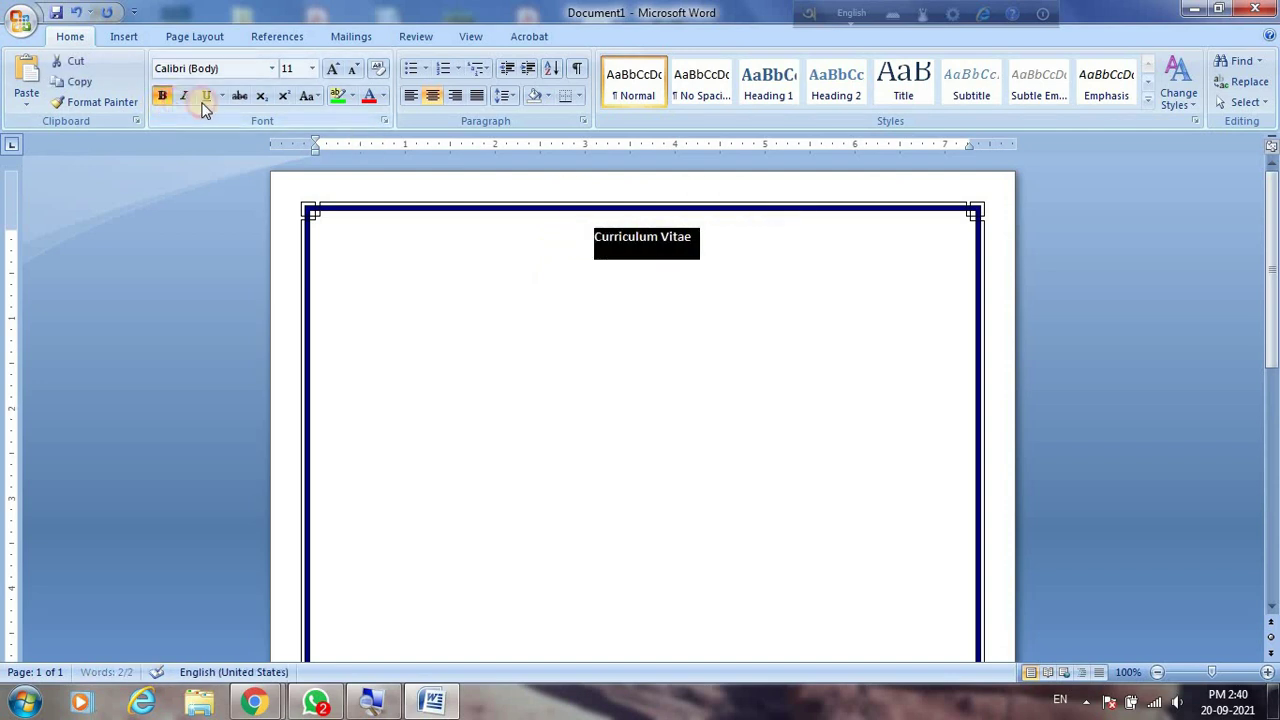
{"action": "left_click", "coordinate": [332, 70]}
{"action": "left_click", "coordinate": [332, 70]}
{"action": "left_click", "coordinate": [332, 70]}
{"action": "left_click", "coordinate": [332, 70]}
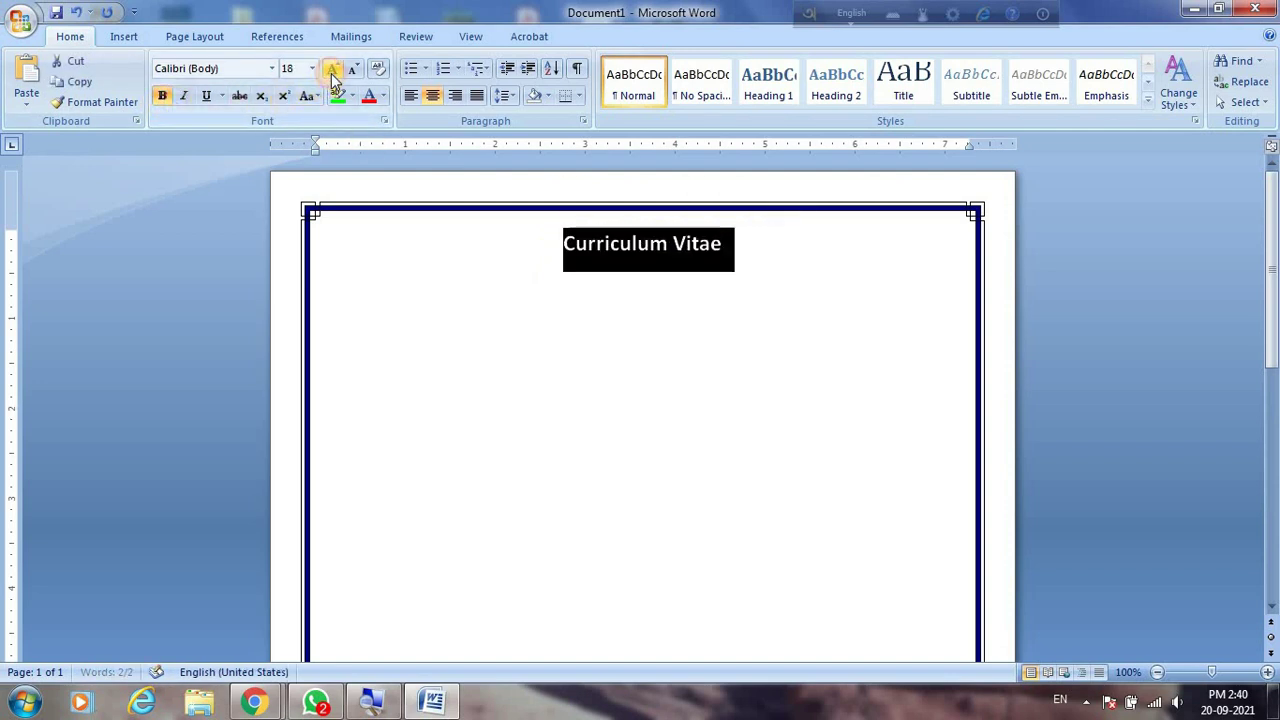
{"action": "left_click", "coordinate": [206, 96]}
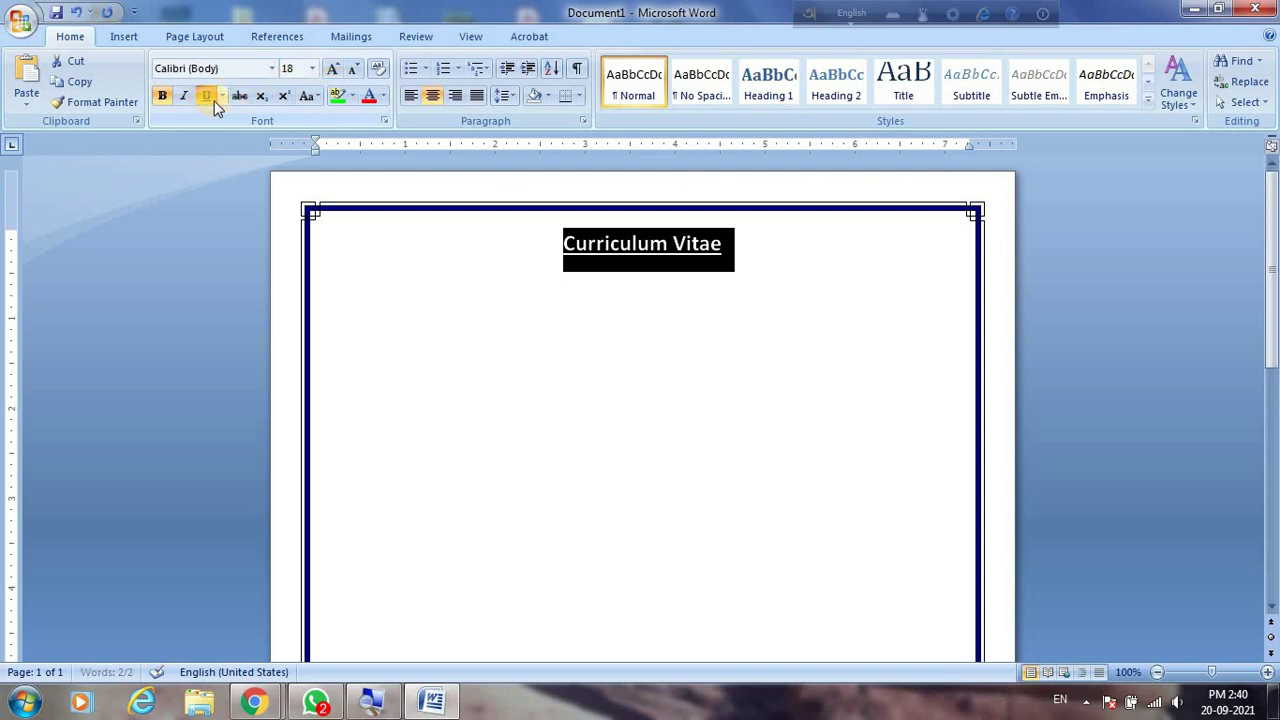
{"action": "left_click", "coordinate": [330, 70]}
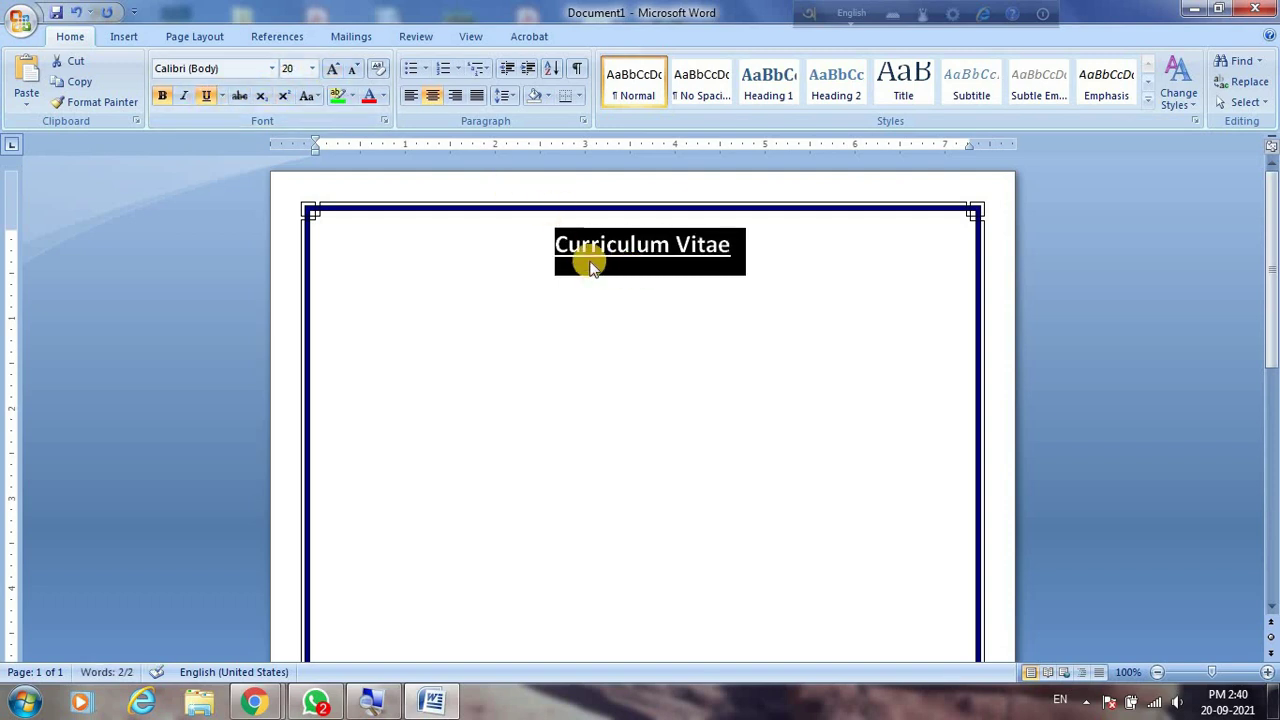
{"action": "left_click", "coordinate": [700, 312]}
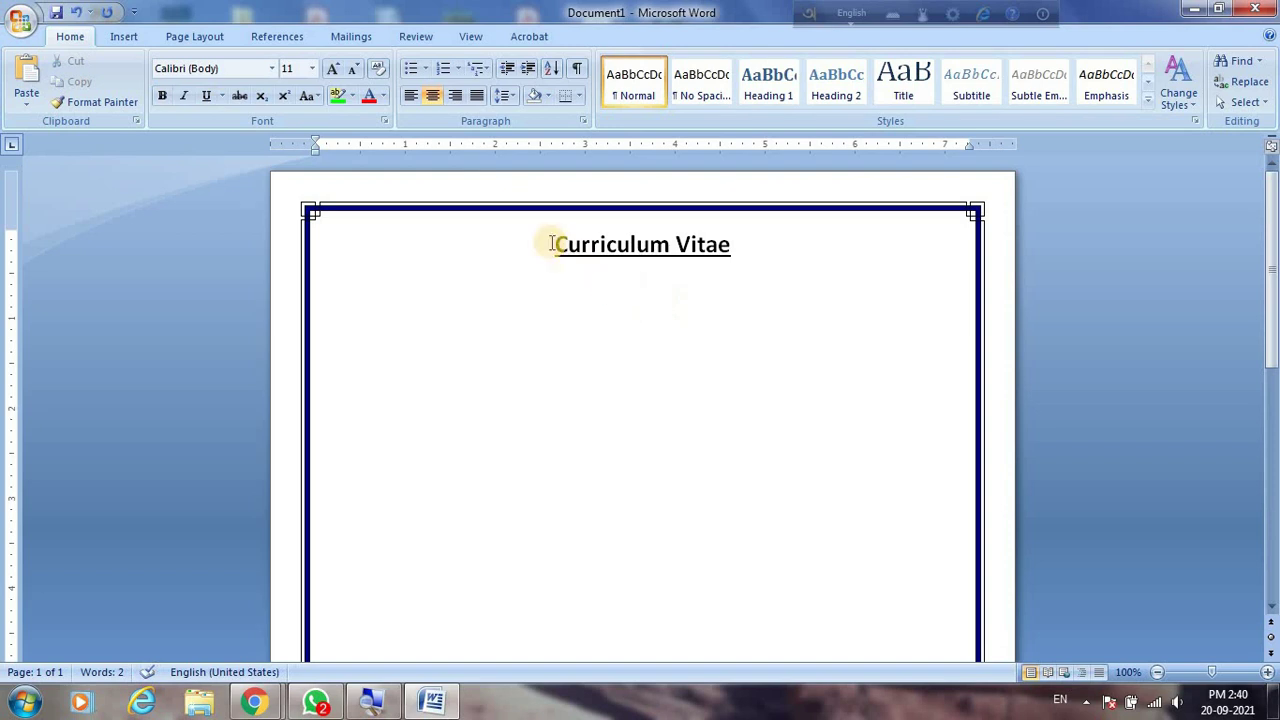
Left-align the line below the heading at 12 pt and remove the space after the paragraph
{"action": "left_click", "coordinate": [411, 96]}
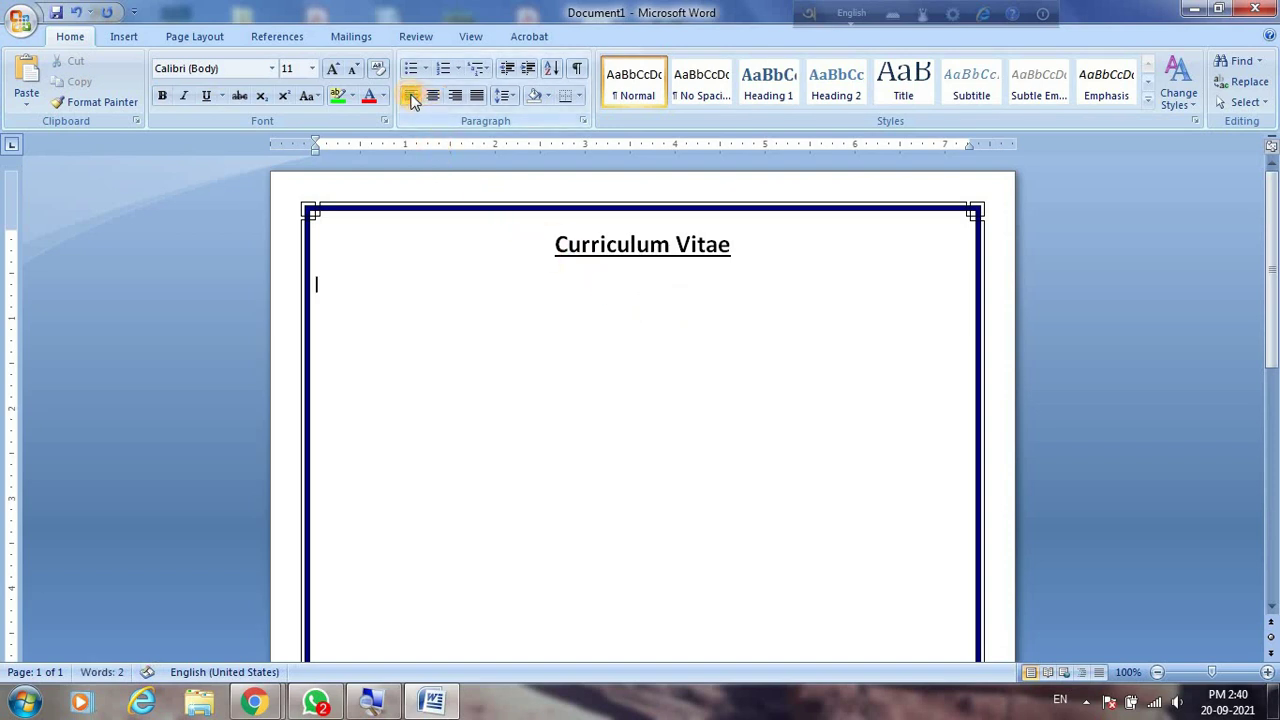
{"action": "left_click", "coordinate": [334, 69]}
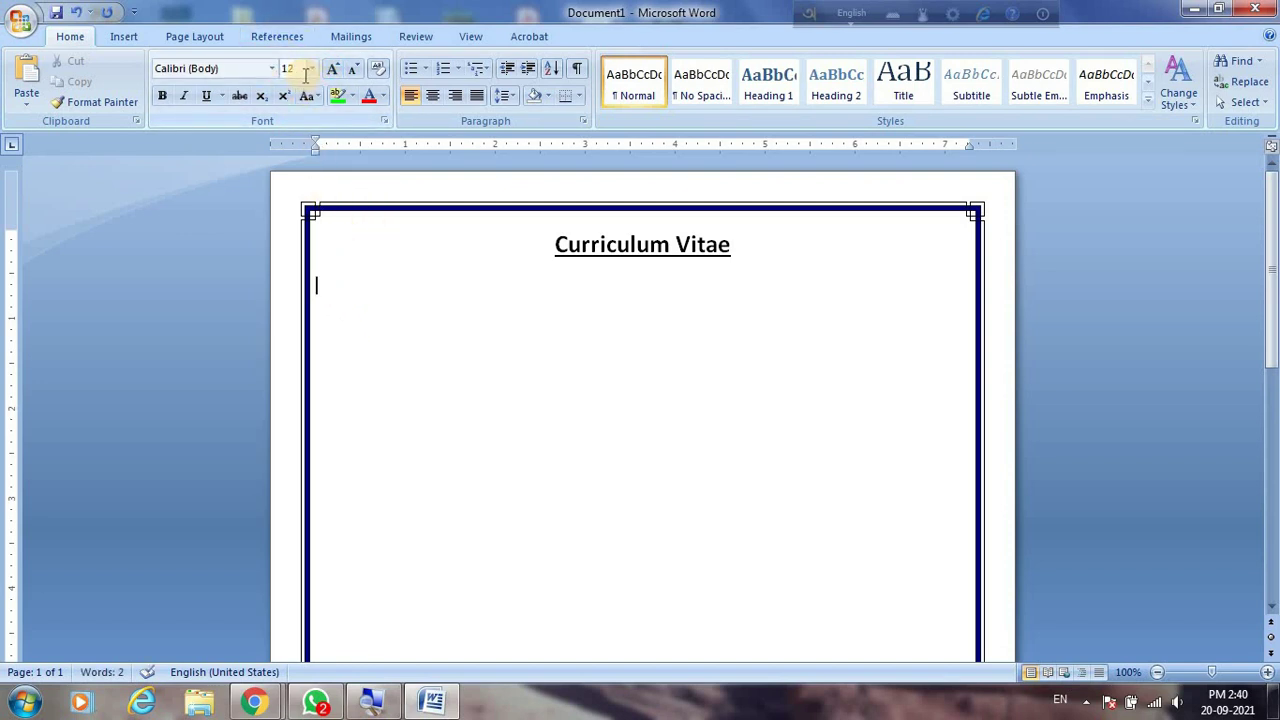
{"action": "left_click", "coordinate": [509, 96]}
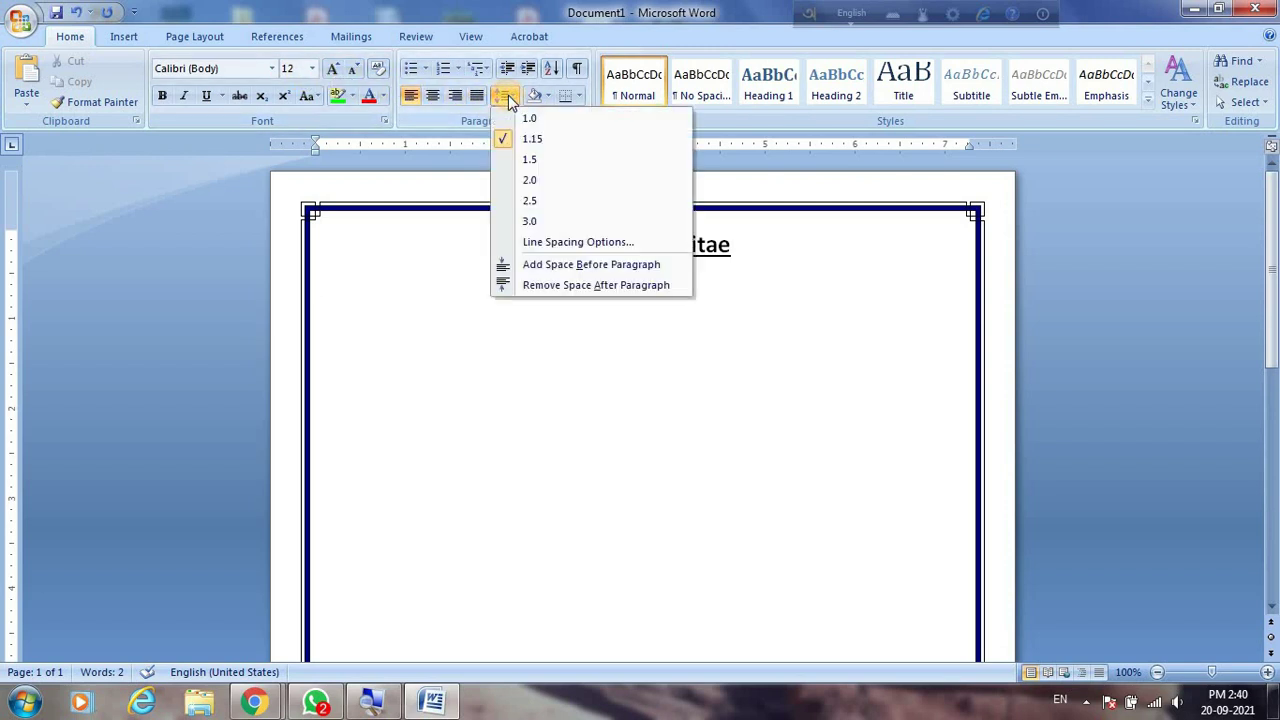
{"action": "left_click", "coordinate": [537, 288]}
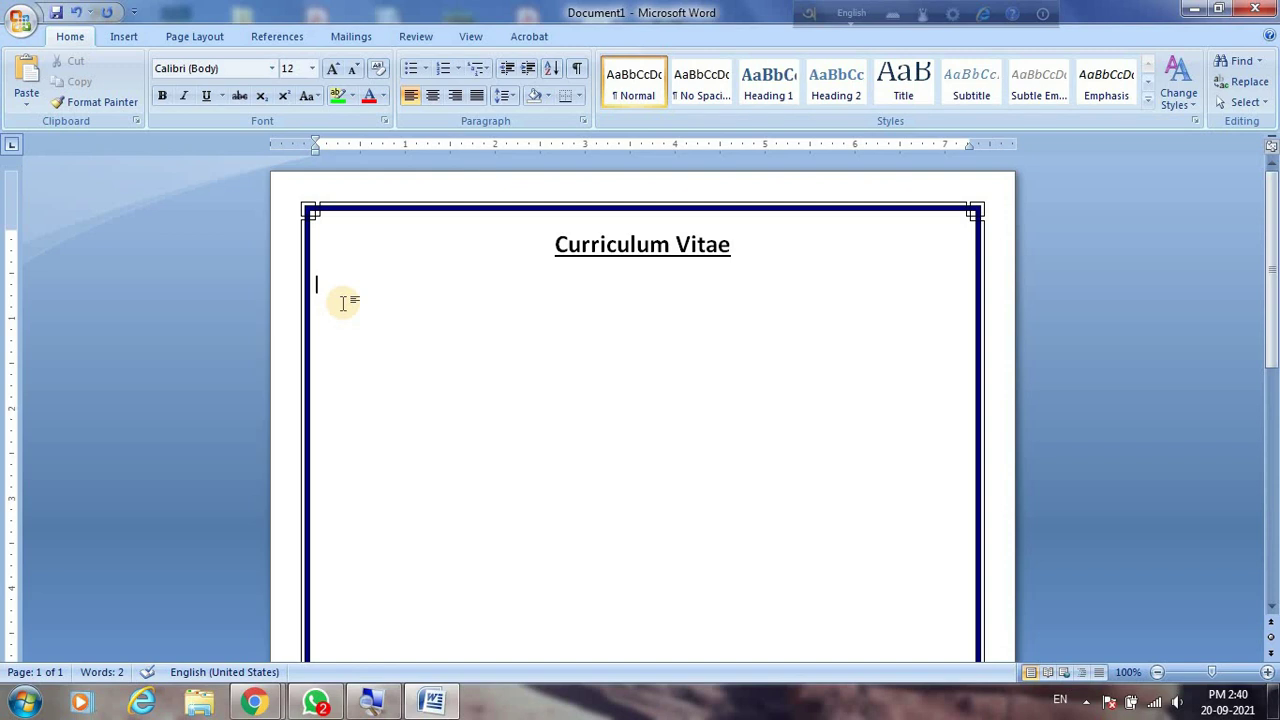
Zoom the page to 130% and place the cursor on the empty line under the heading
{"action": "left_click", "coordinate": [1267, 672]}
{"action": "left_click", "coordinate": [1267, 672]}
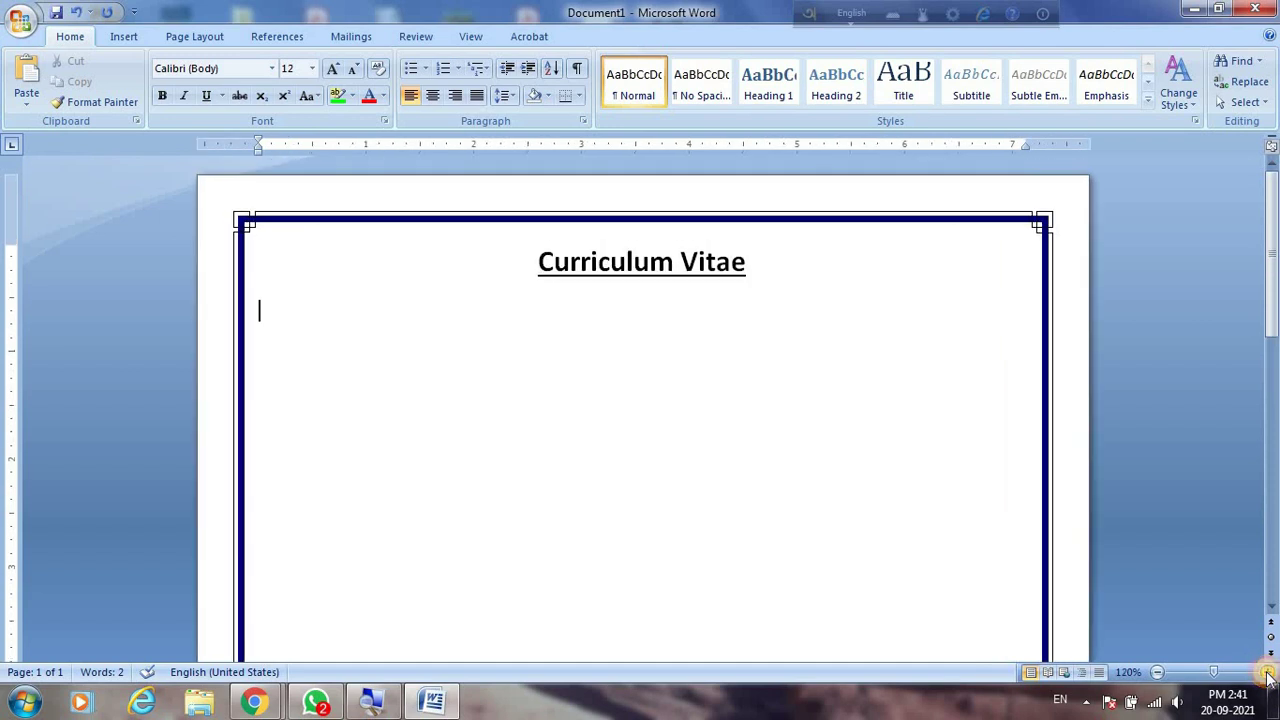
{"action": "left_click", "coordinate": [1267, 672]}
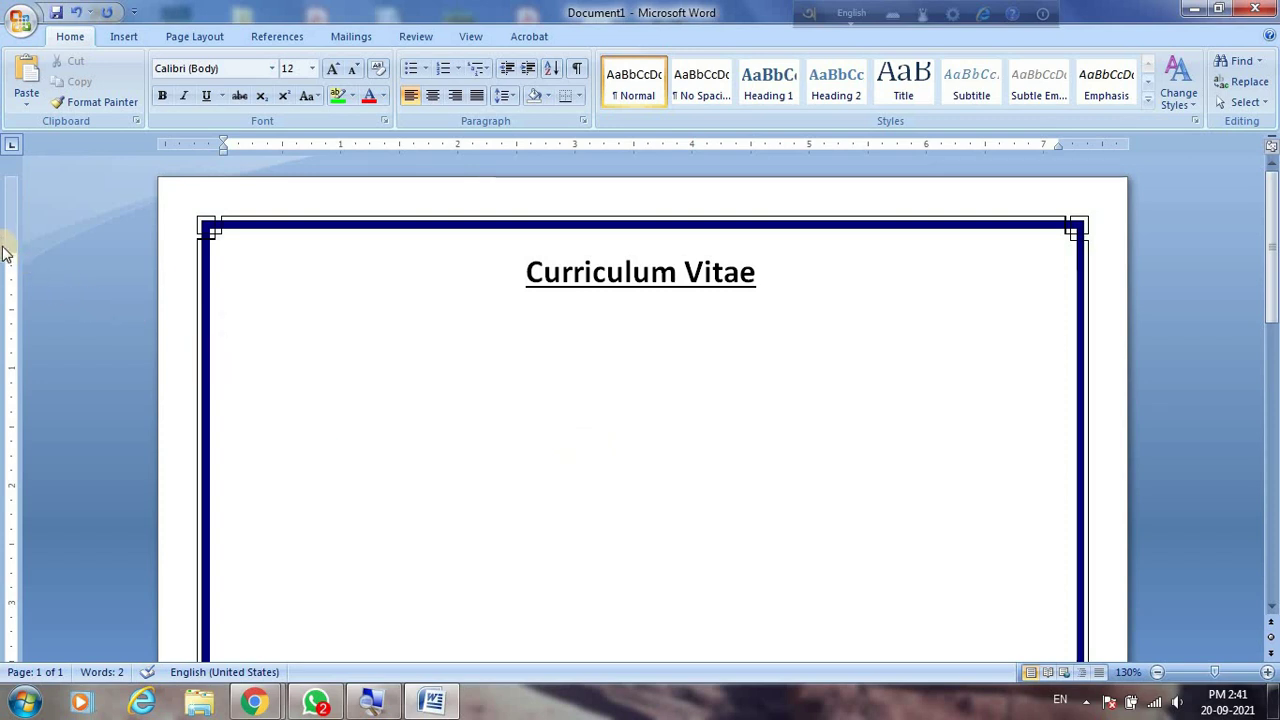
{"action": "left_click_drag", "start_coordinate": [8, 250], "coordinate": [9, 262]}
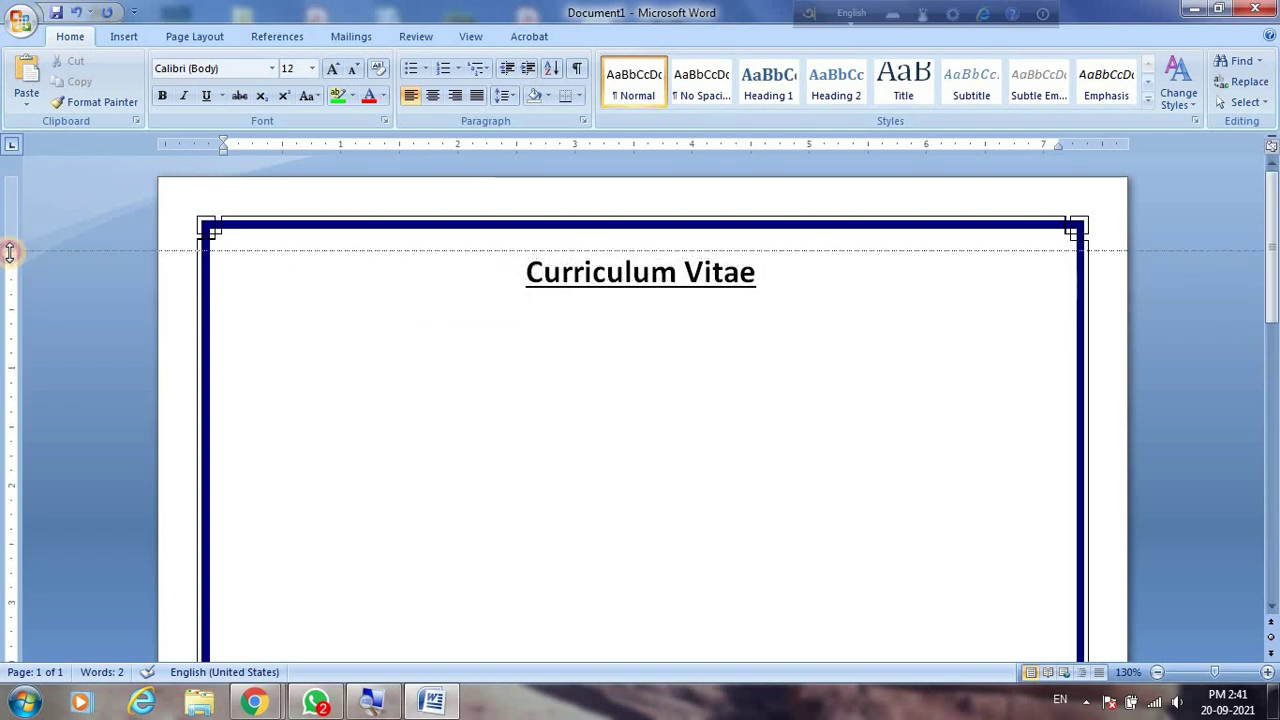
{"action": "left_click_drag", "start_coordinate": [9, 262], "coordinate": [8, 262]}
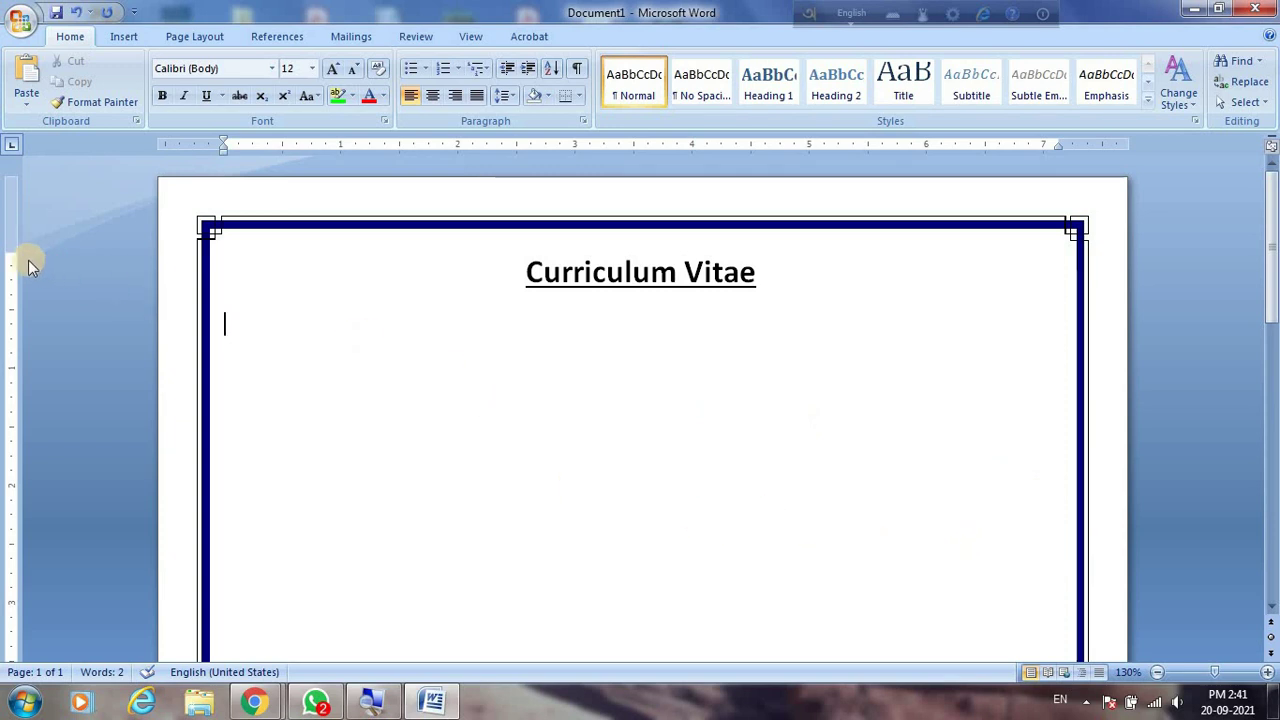
{"action": "left_click_drag", "start_coordinate": [8, 251], "coordinate": [8, 251]}
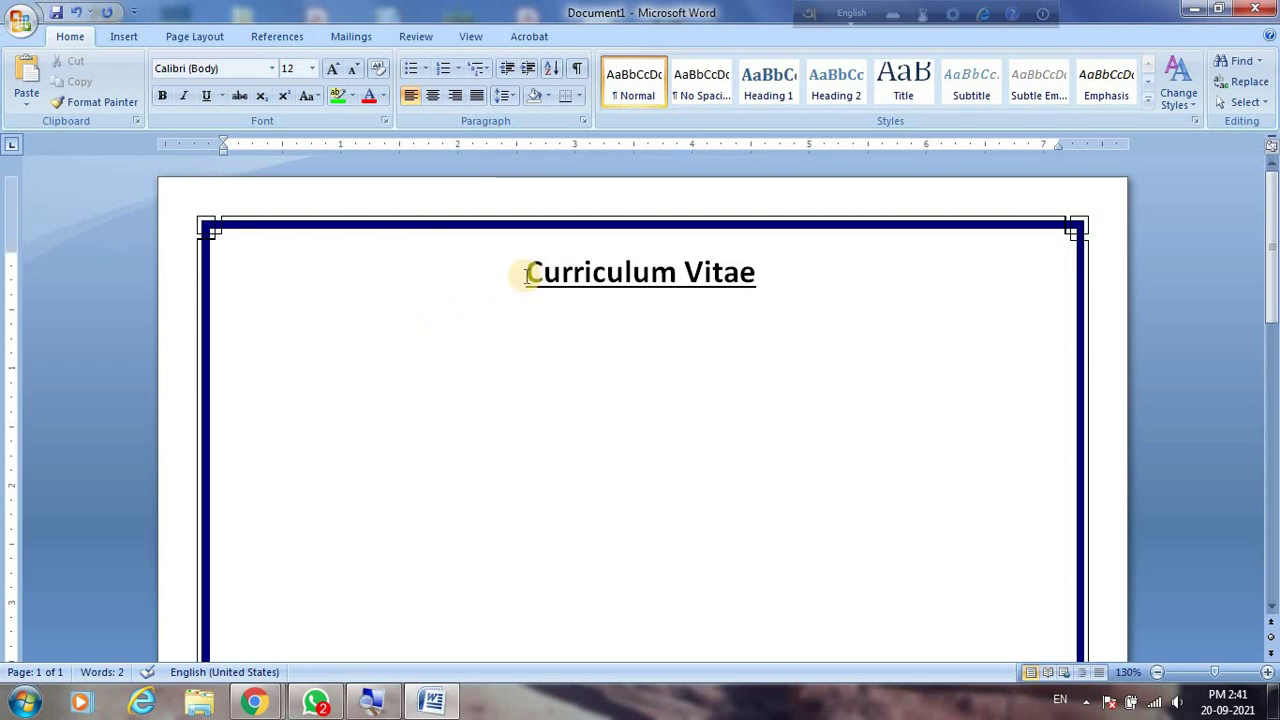
{"action": "scroll", "coordinate": [676, 520], "scroll_direction": "down", "scroll_amount": 1}
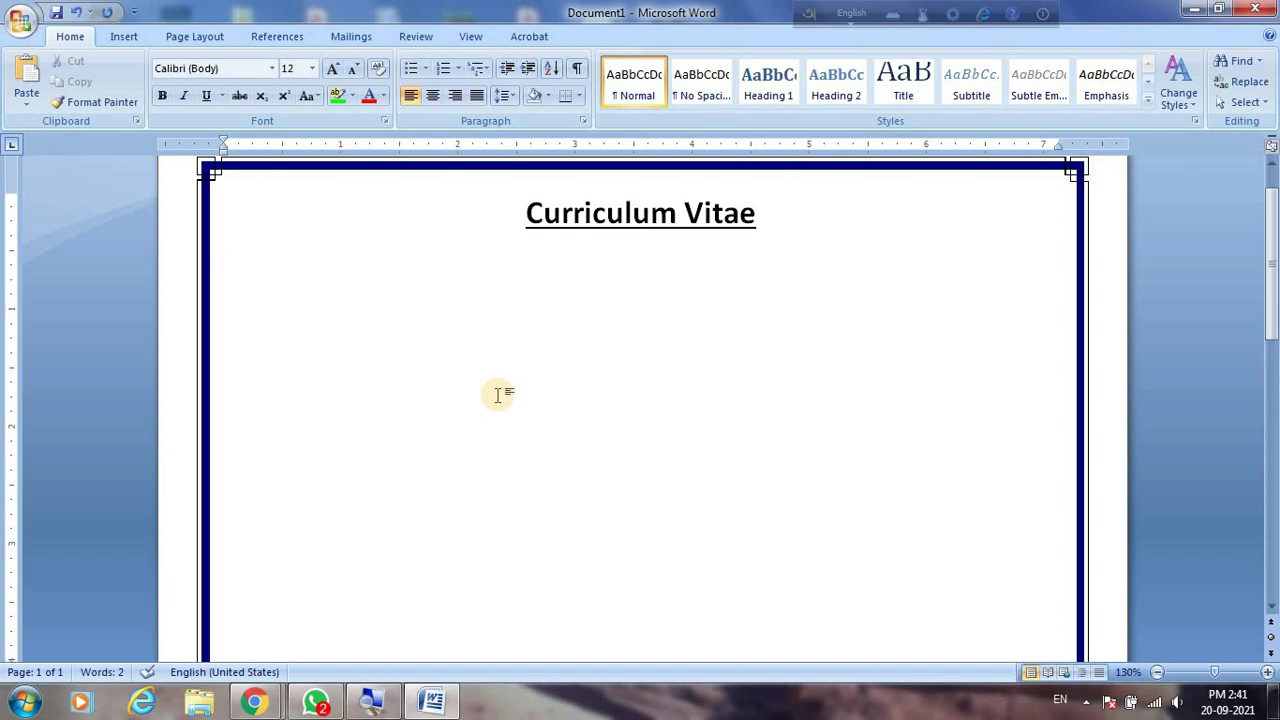
{"action": "left_click", "coordinate": [1085, 700]}
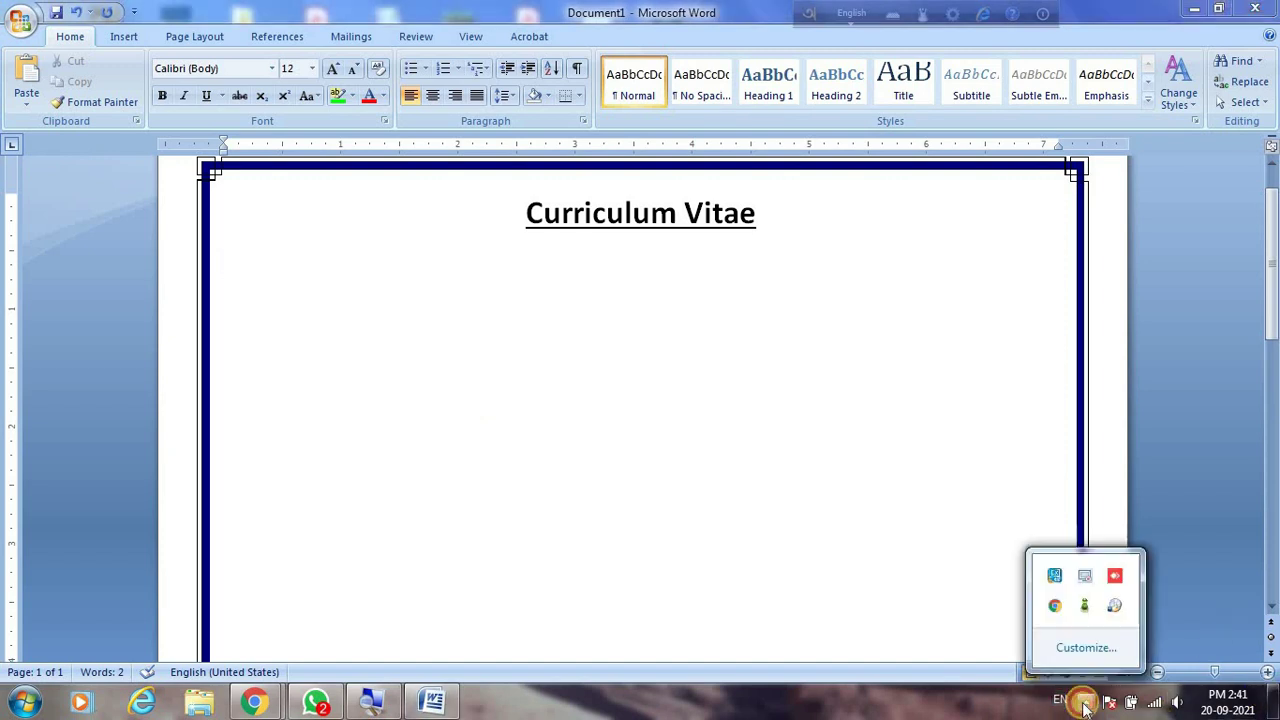
{"action": "left_click", "coordinate": [262, 305]}
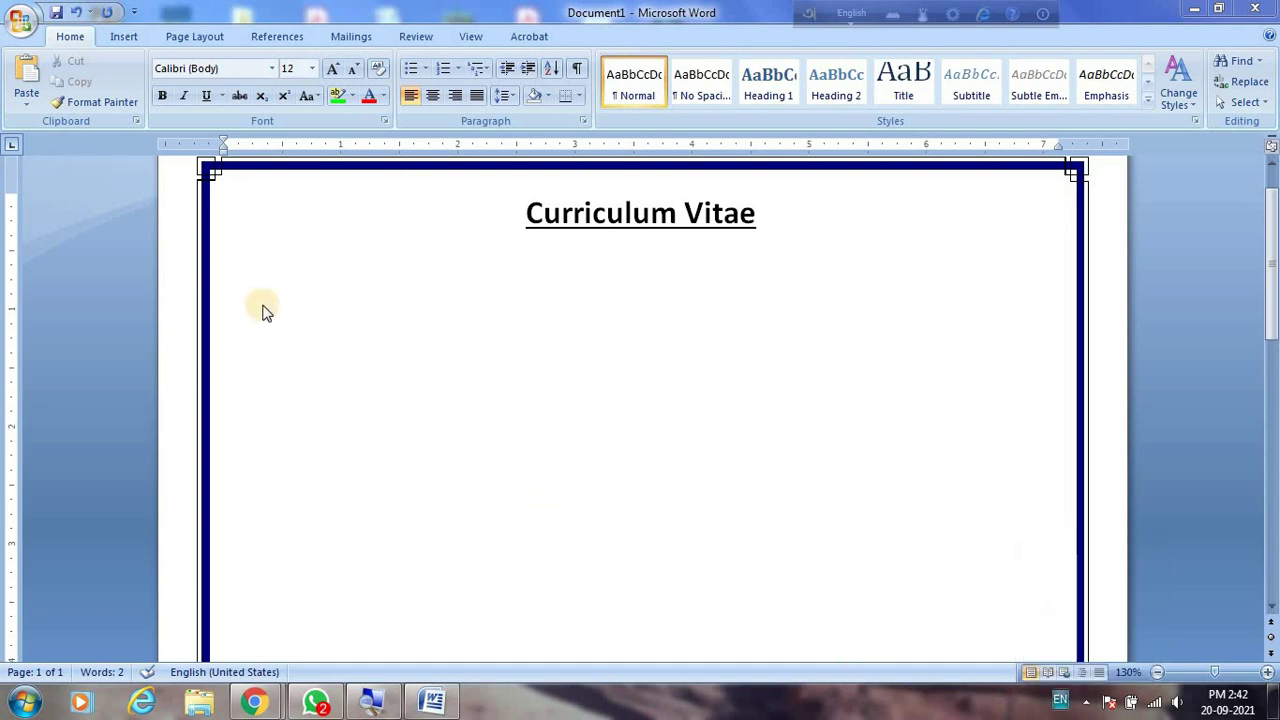
{"action": "left_click", "coordinate": [262, 302]}
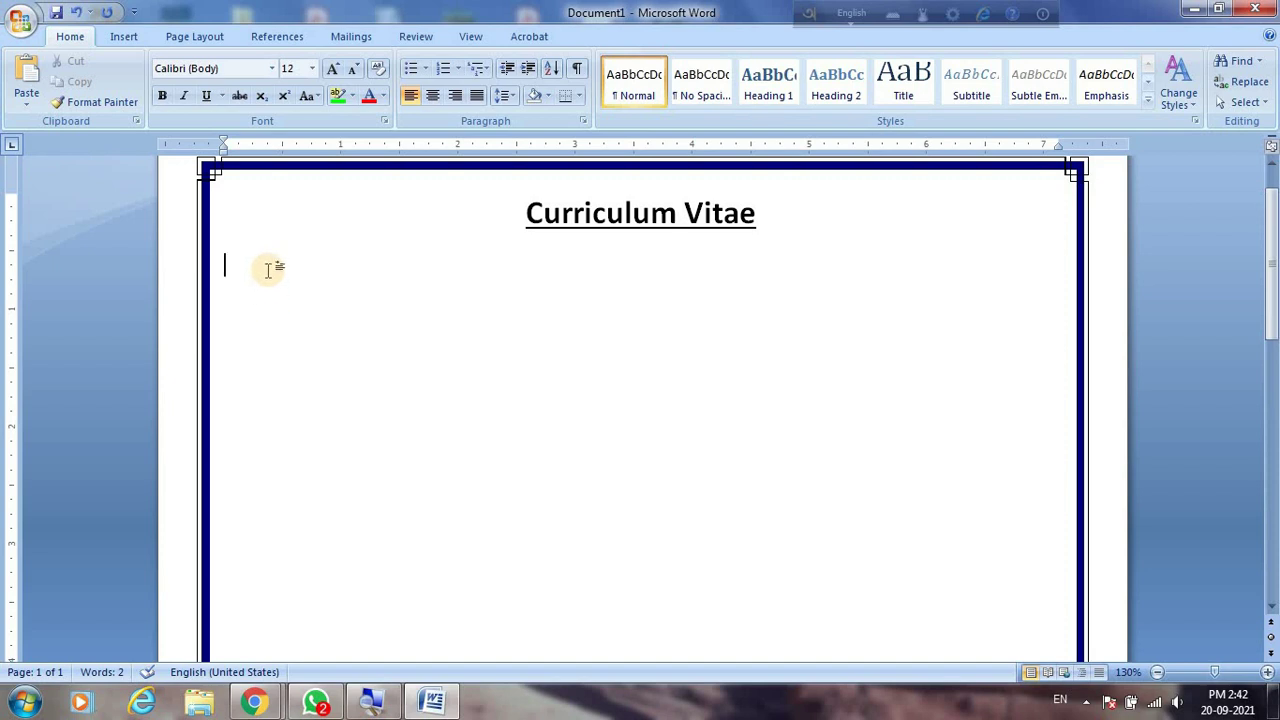
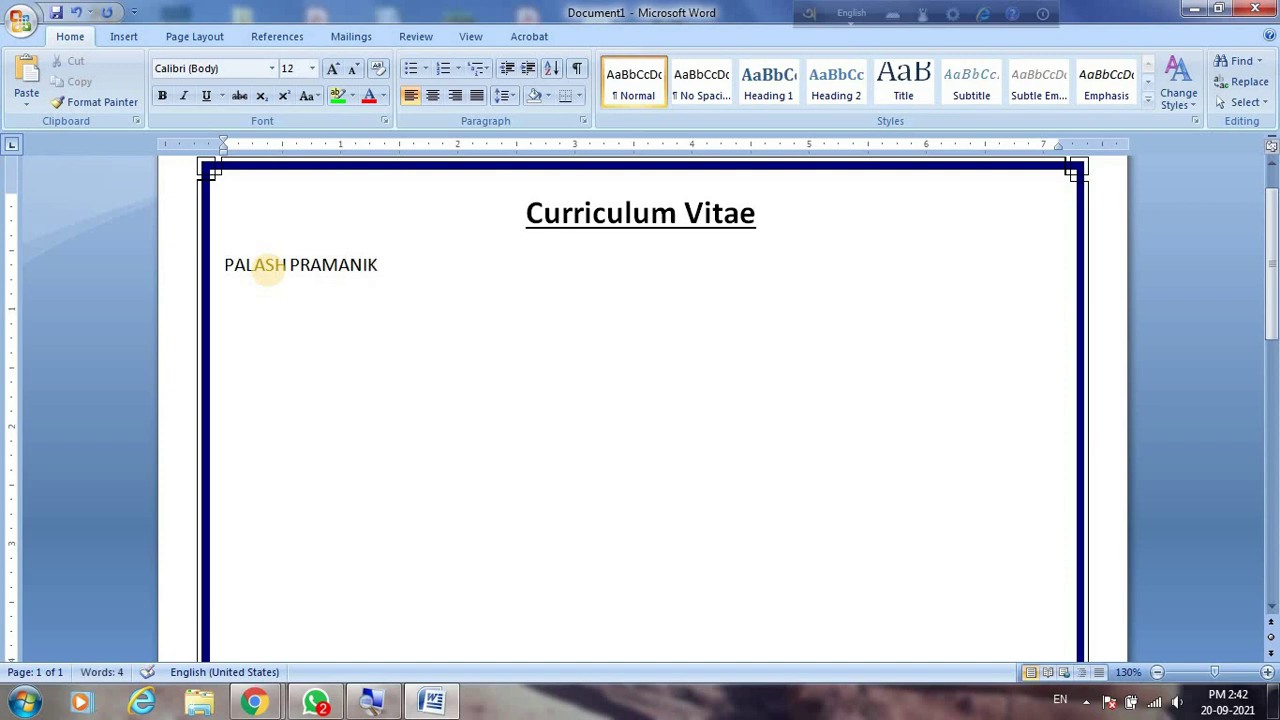
Type the candidate's full name in capitals, set it in Arial, and start a new line
{"action": "left_click_drag", "start_coordinate": [223, 265], "coordinate": [405, 278]}
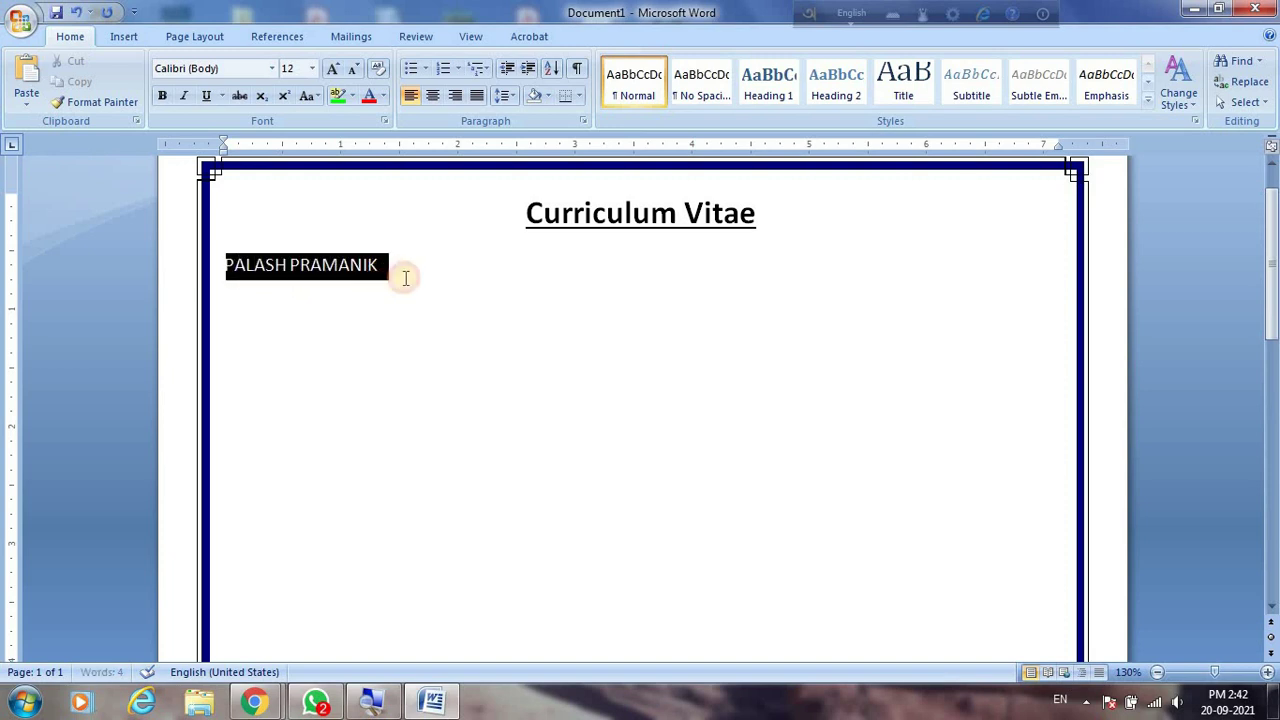
{"action": "left_click", "coordinate": [271, 68]}
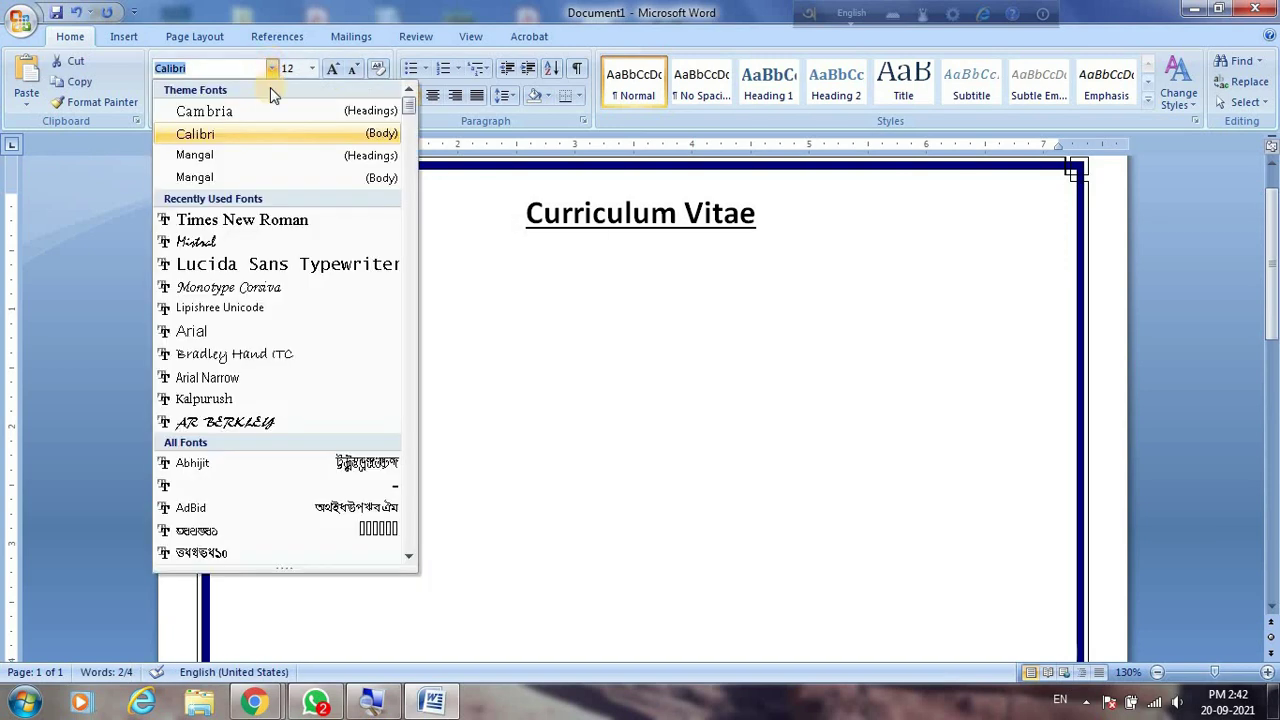
{"action": "left_click", "coordinate": [246, 338]}
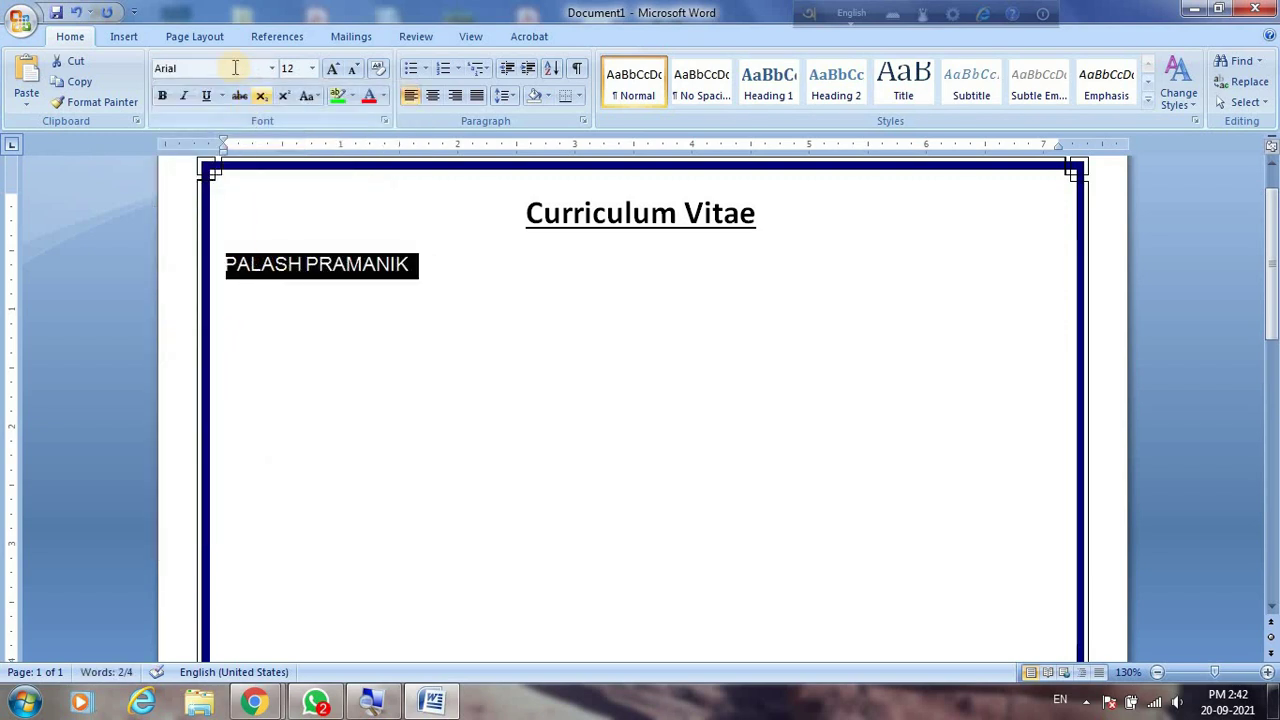
{"action": "left_click", "coordinate": [456, 276]}
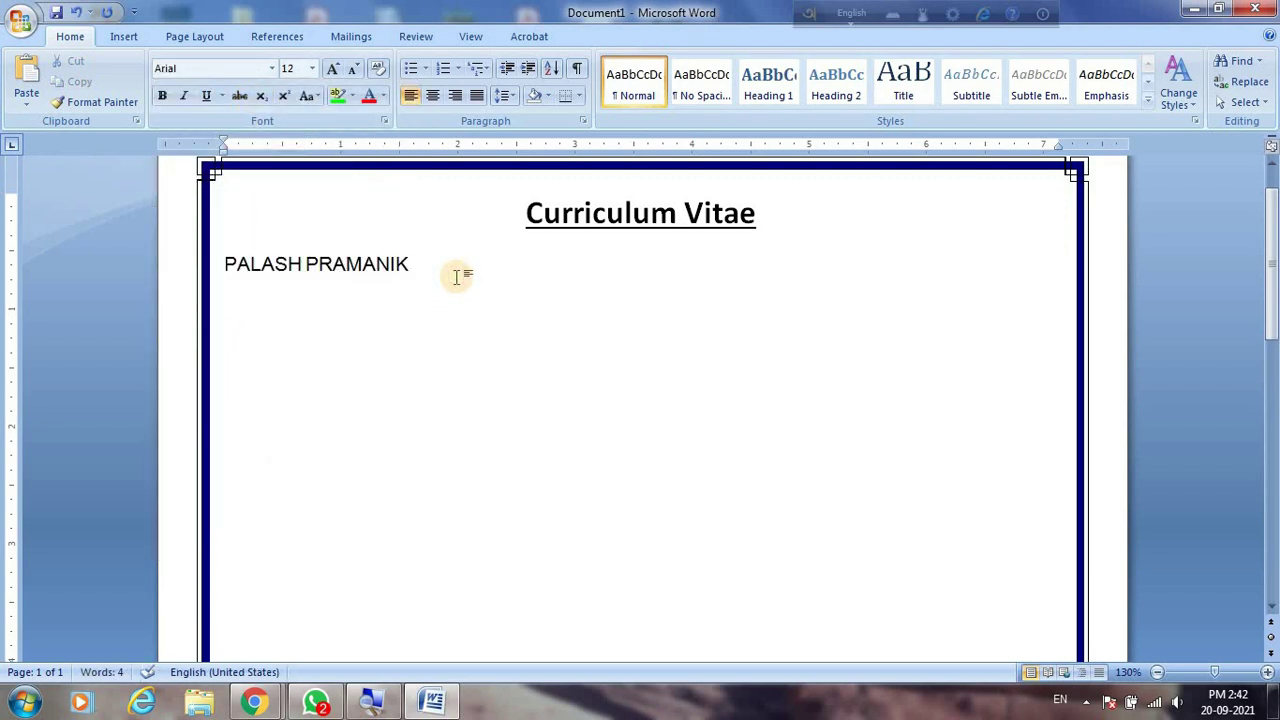
{"action": "key", "text": "Return"}
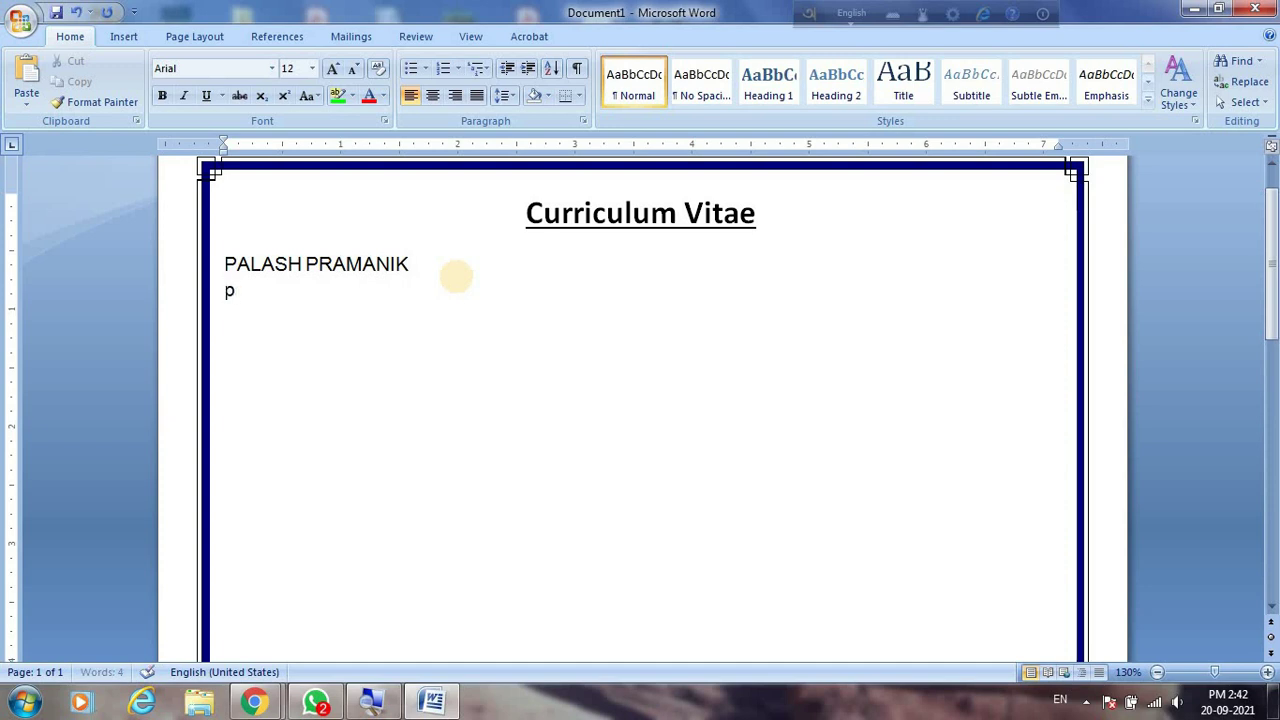
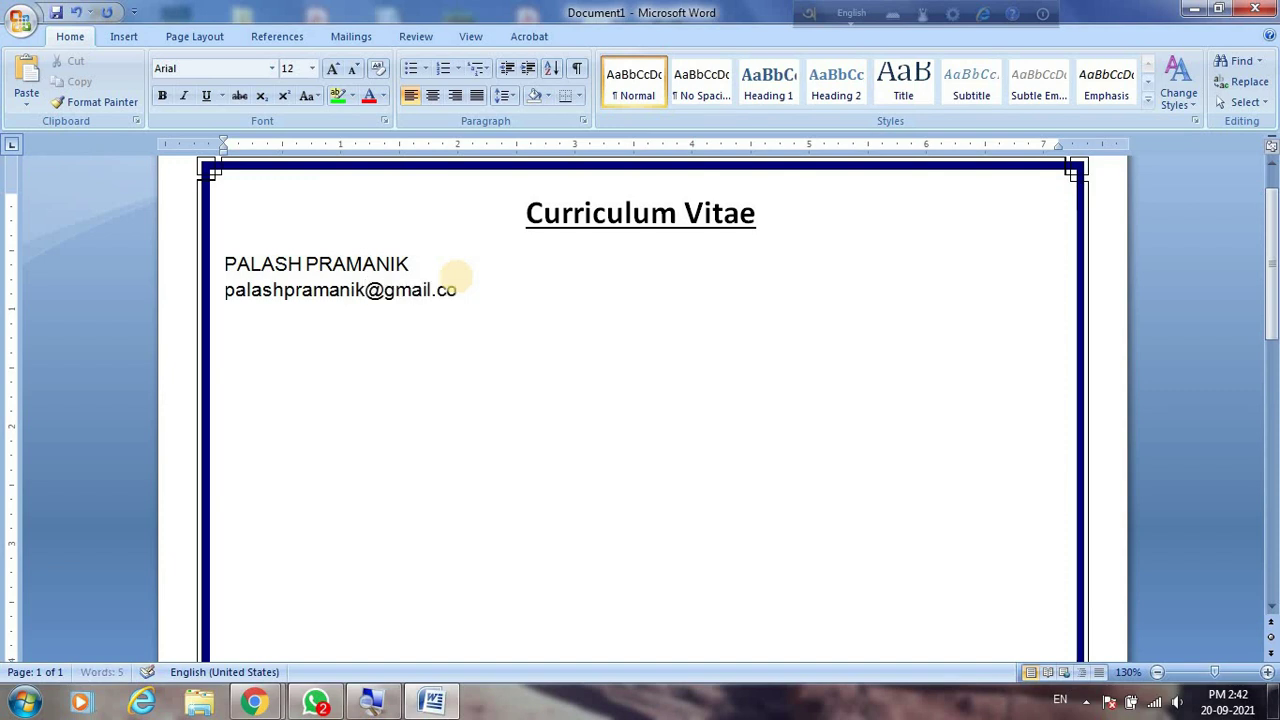
Enter the candidate's e-mail address as a link, then their phone number on the next line
{"action": "key", "text": "Return"}
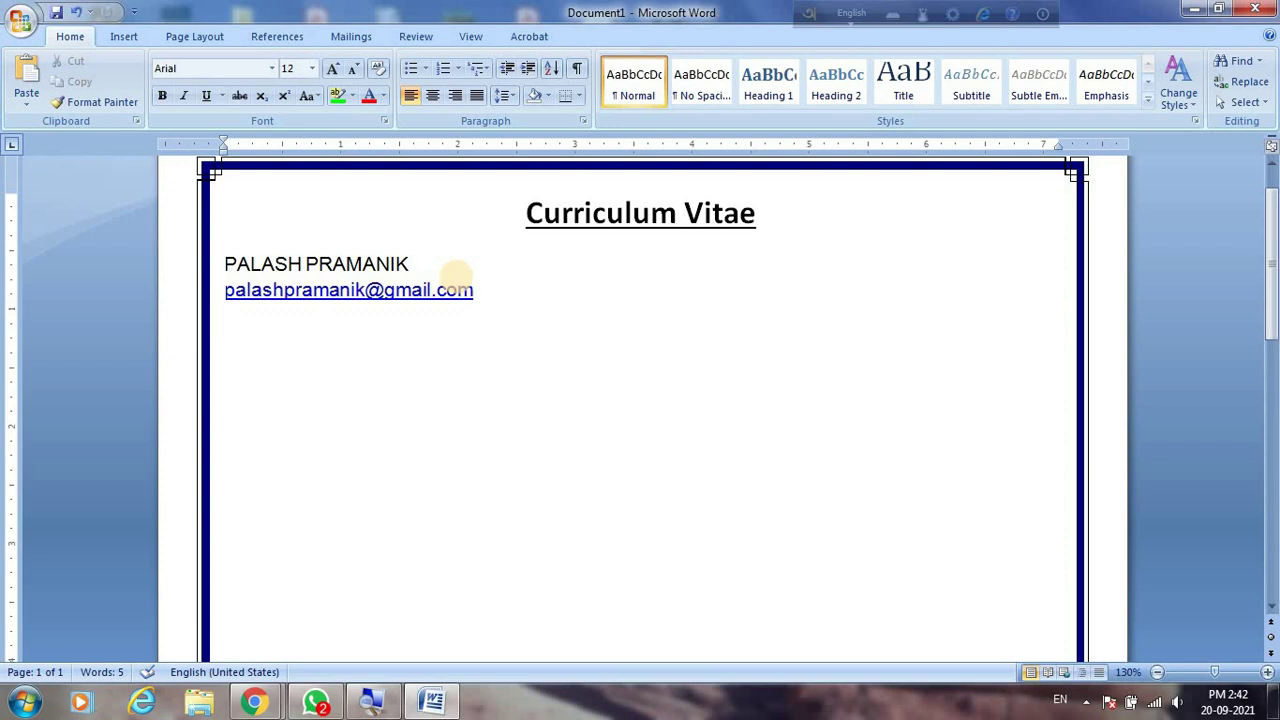
{"action": "type", "text": "987654321"}
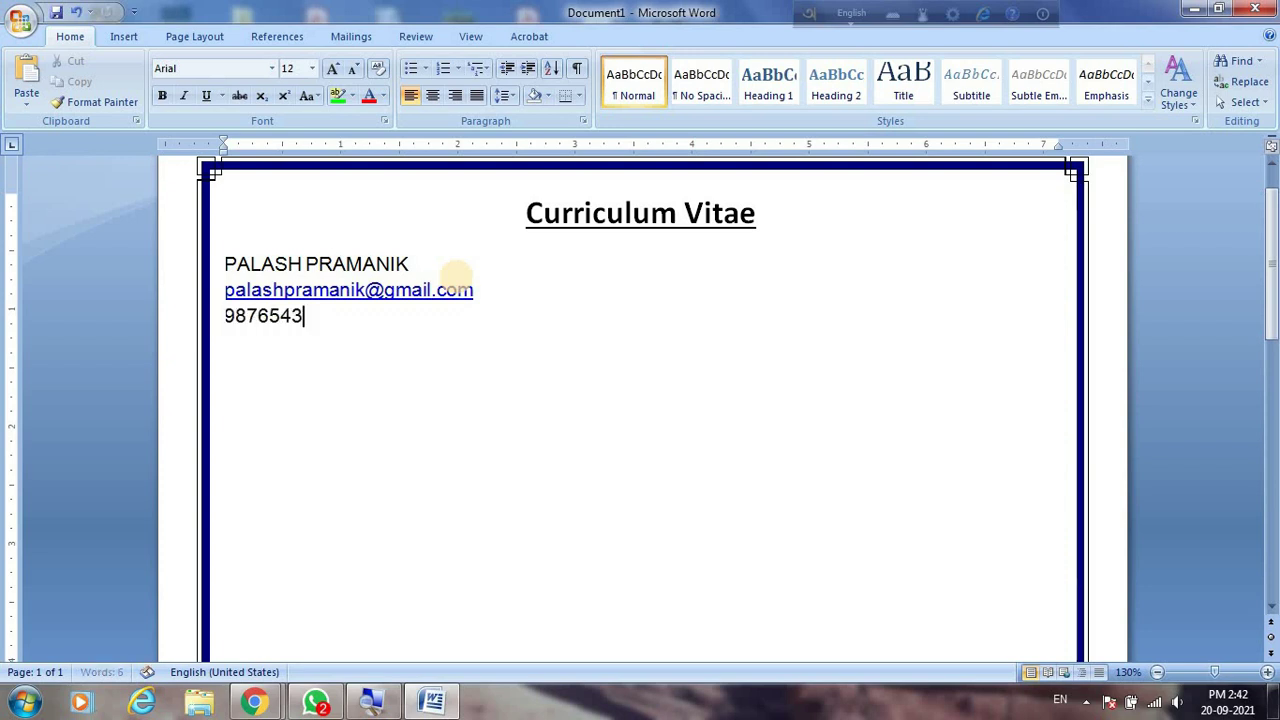
{"action": "type", "text": "0"}
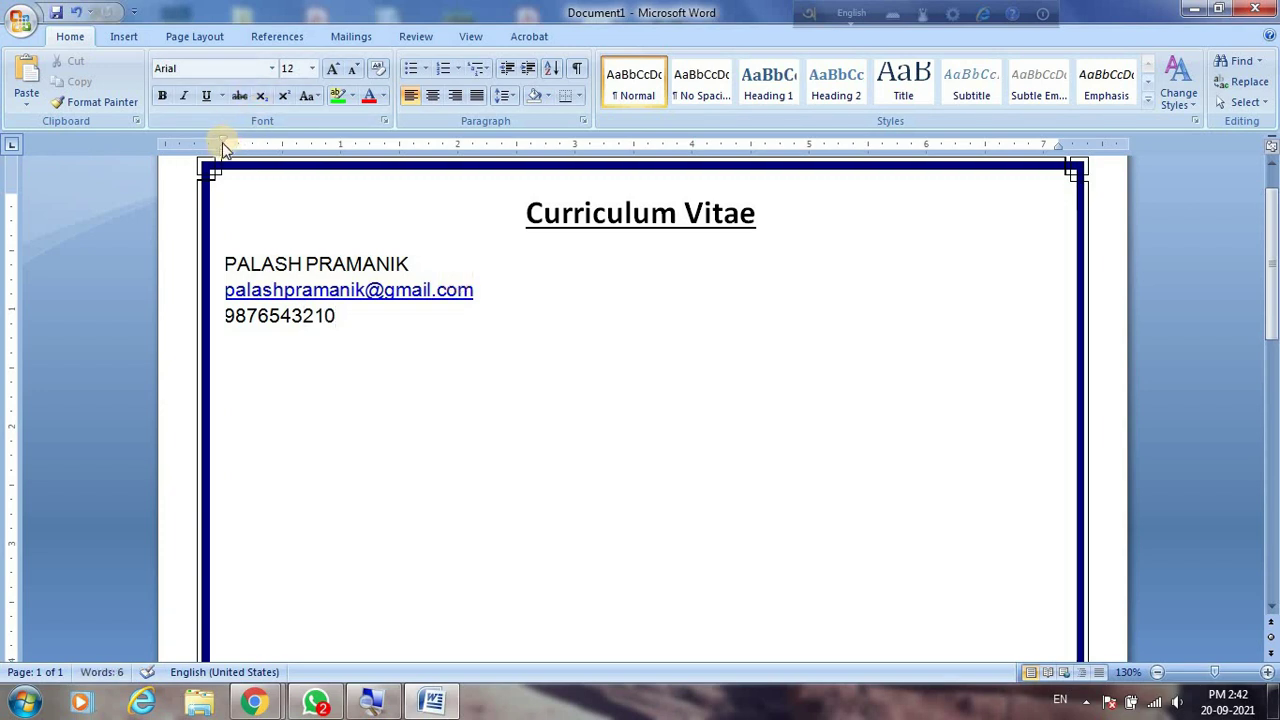
Indent the contact lines slightly and type 'Personal Details:' below the phone number
{"action": "left_click_drag", "start_coordinate": [224, 141], "coordinate": [233, 141]}
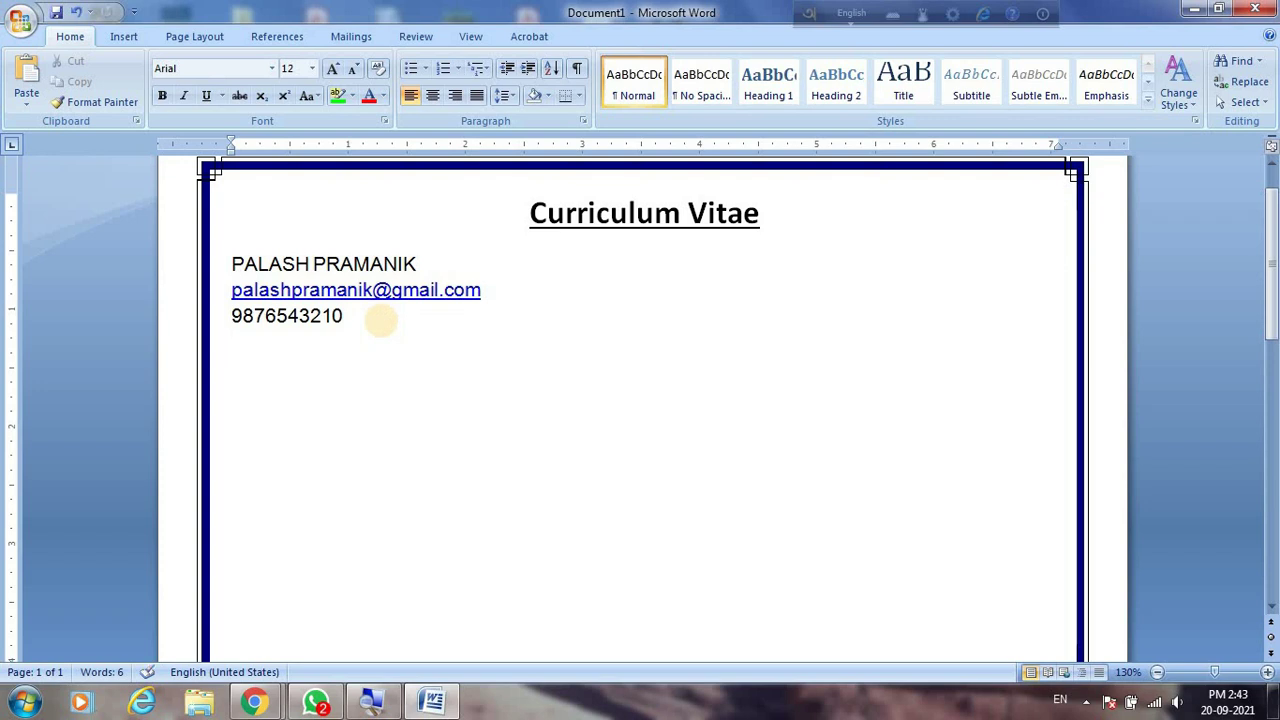
{"action": "left_click", "coordinate": [271, 357]}
{"action": "type", "text": "P"}
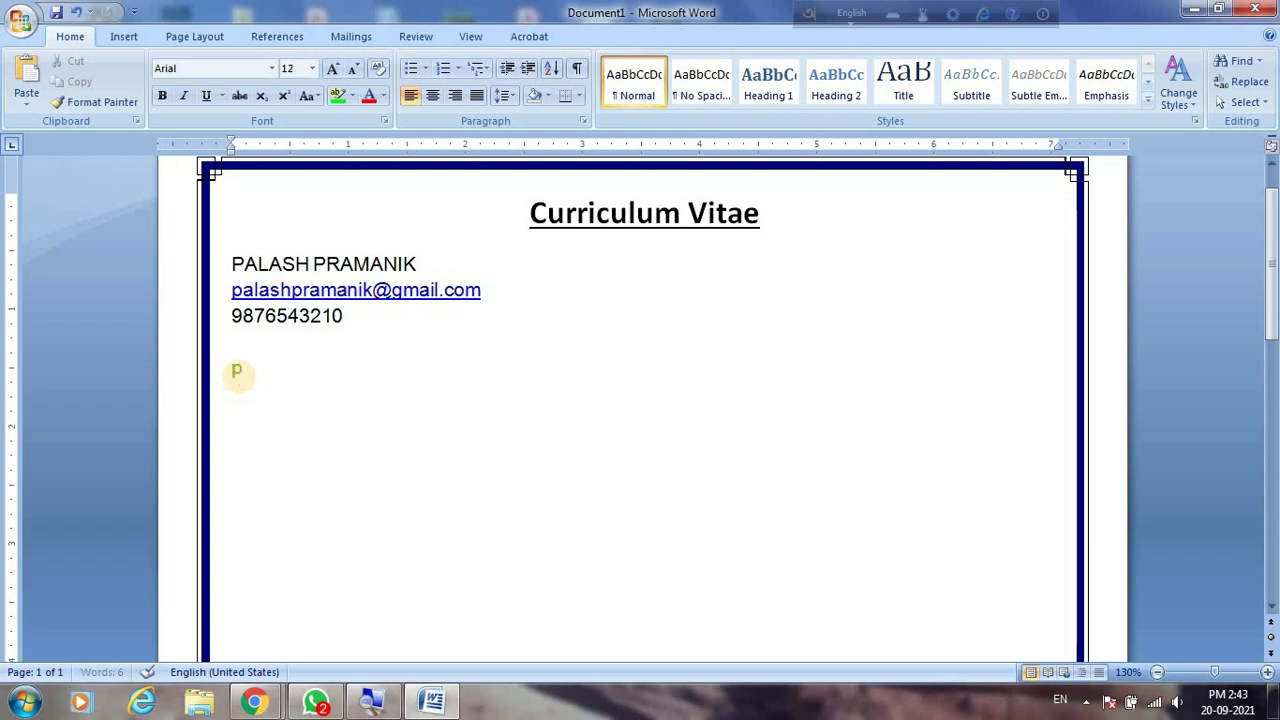
{"action": "key", "text": "BackSpace"}
{"action": "type", "text": "PER"}
{"action": "key", "text": "BackSpace"}
{"action": "type", "text": "ersonal D"}
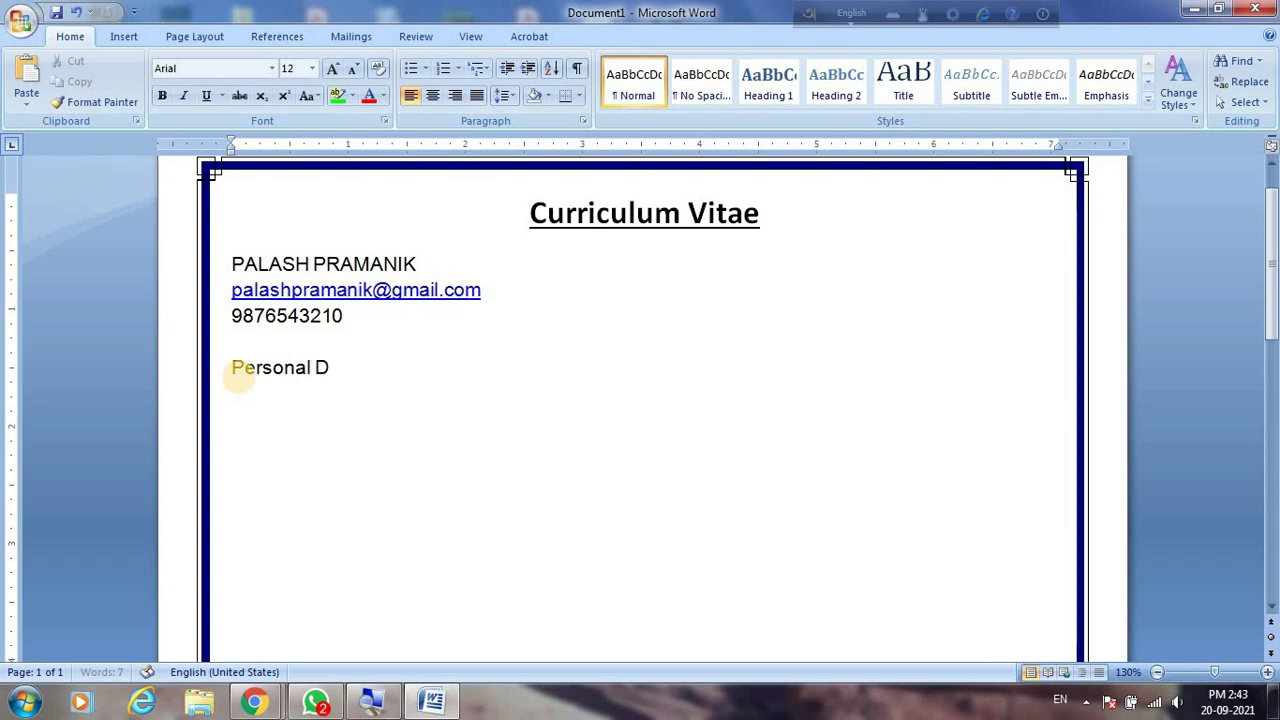
{"action": "type", "text": "s:"}
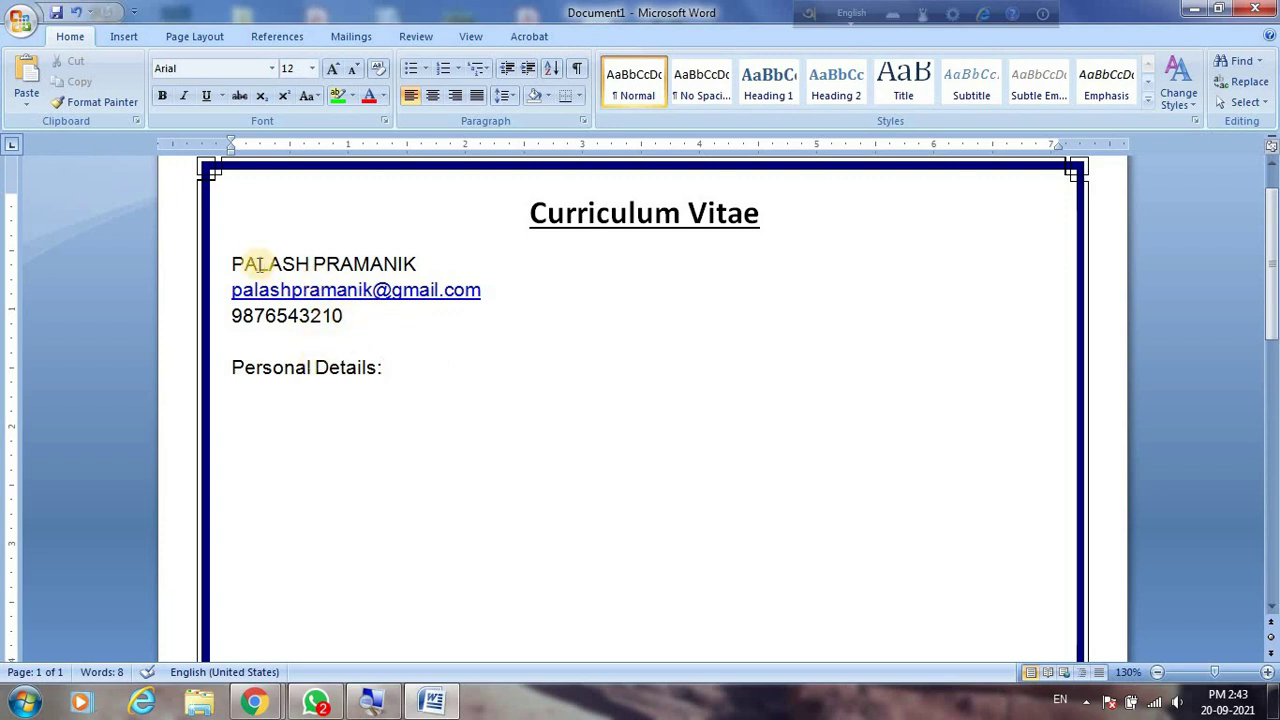
Make the candidate's name bold
{"action": "left_click_drag", "start_coordinate": [234, 264], "coordinate": [417, 258]}
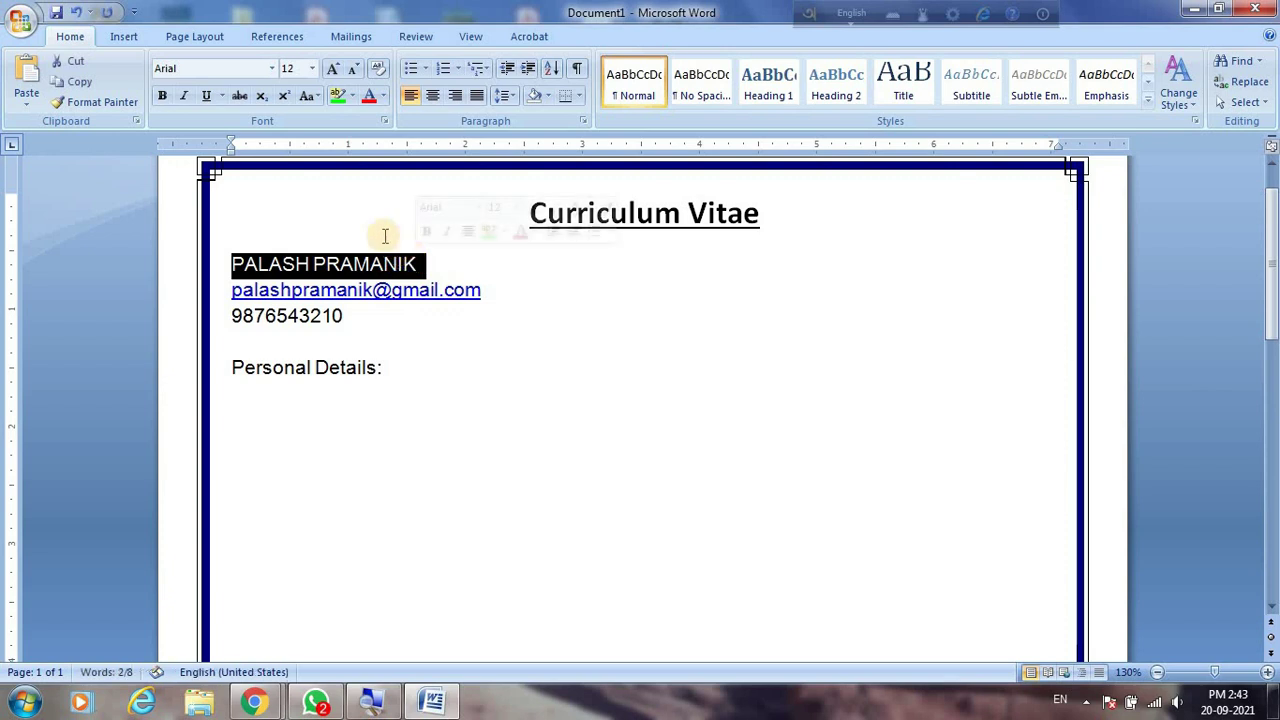
{"action": "left_click", "coordinate": [164, 98]}
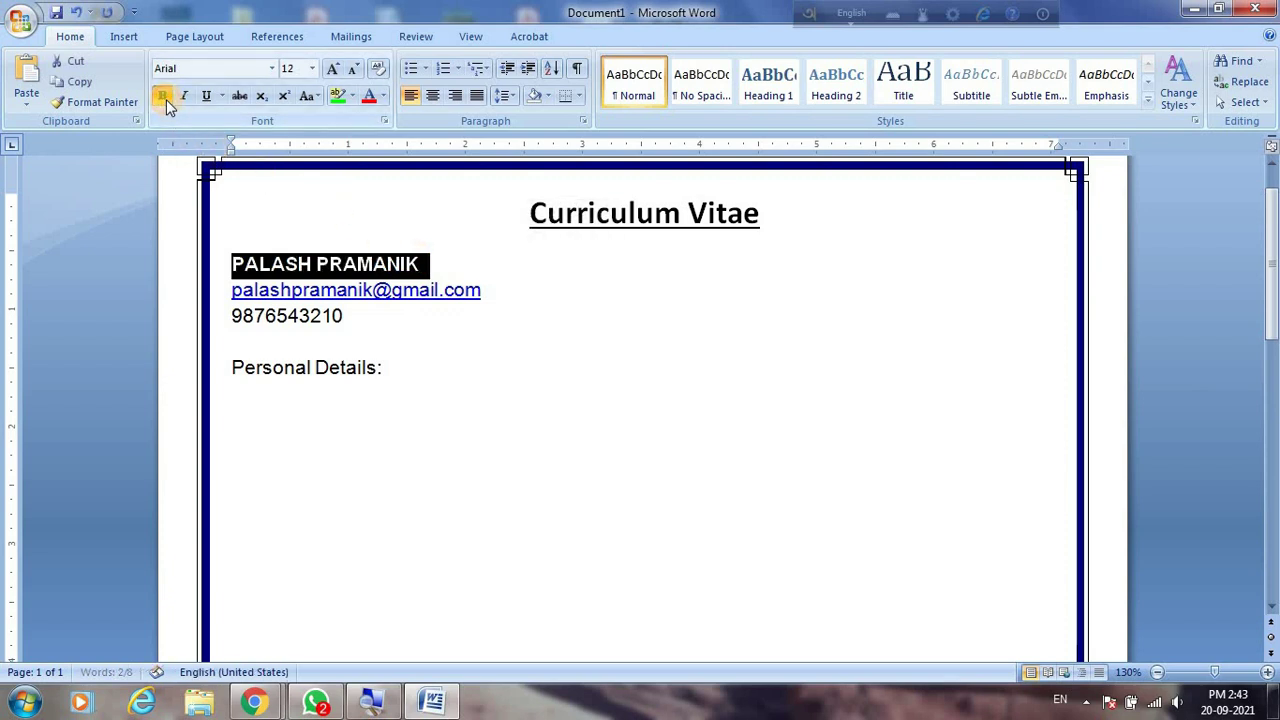
{"action": "left_click", "coordinate": [450, 259]}
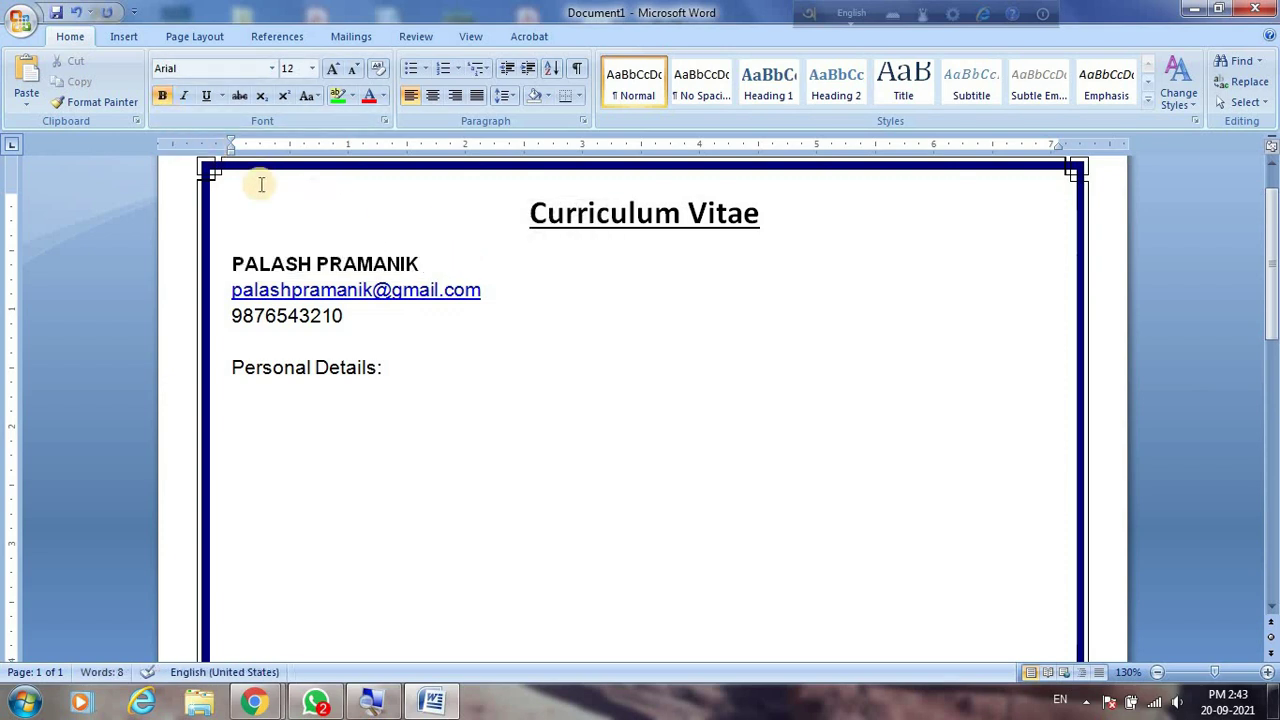
{"action": "left_click", "coordinate": [139, 37]}
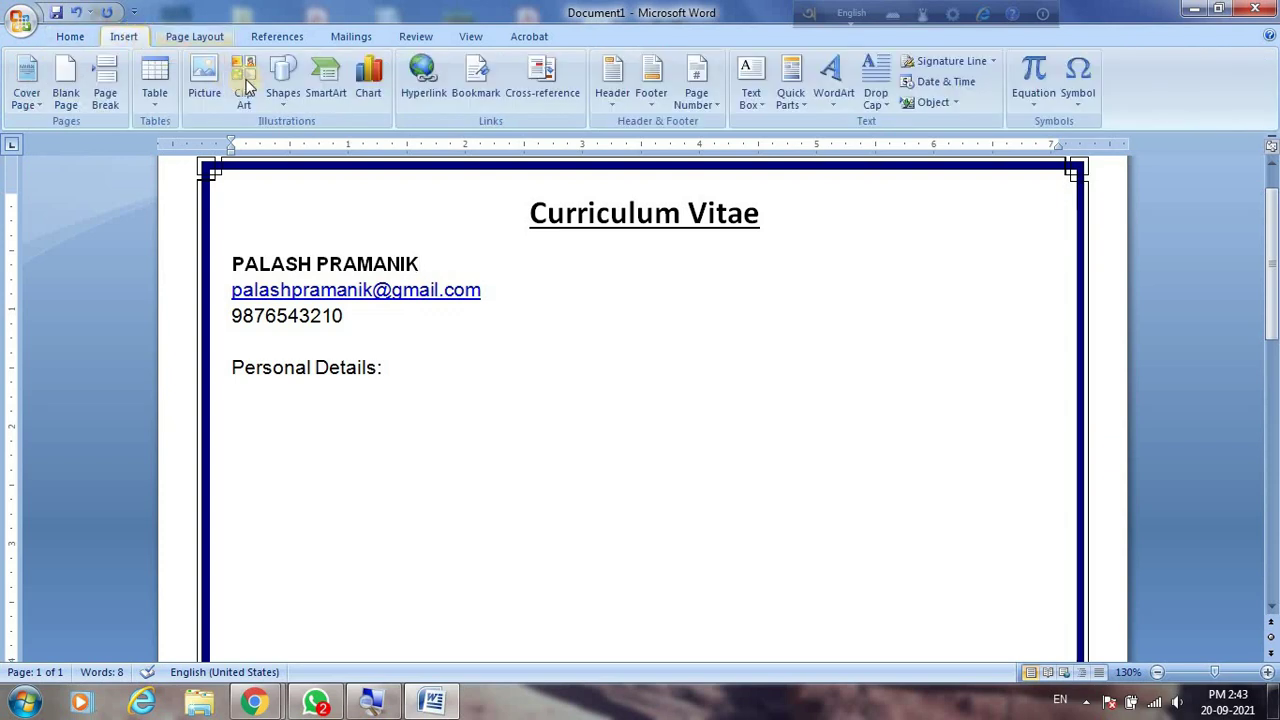
Draw a horizontal line below the phone number and make it 2¼ pt thick
{"action": "left_click", "coordinate": [288, 98]}
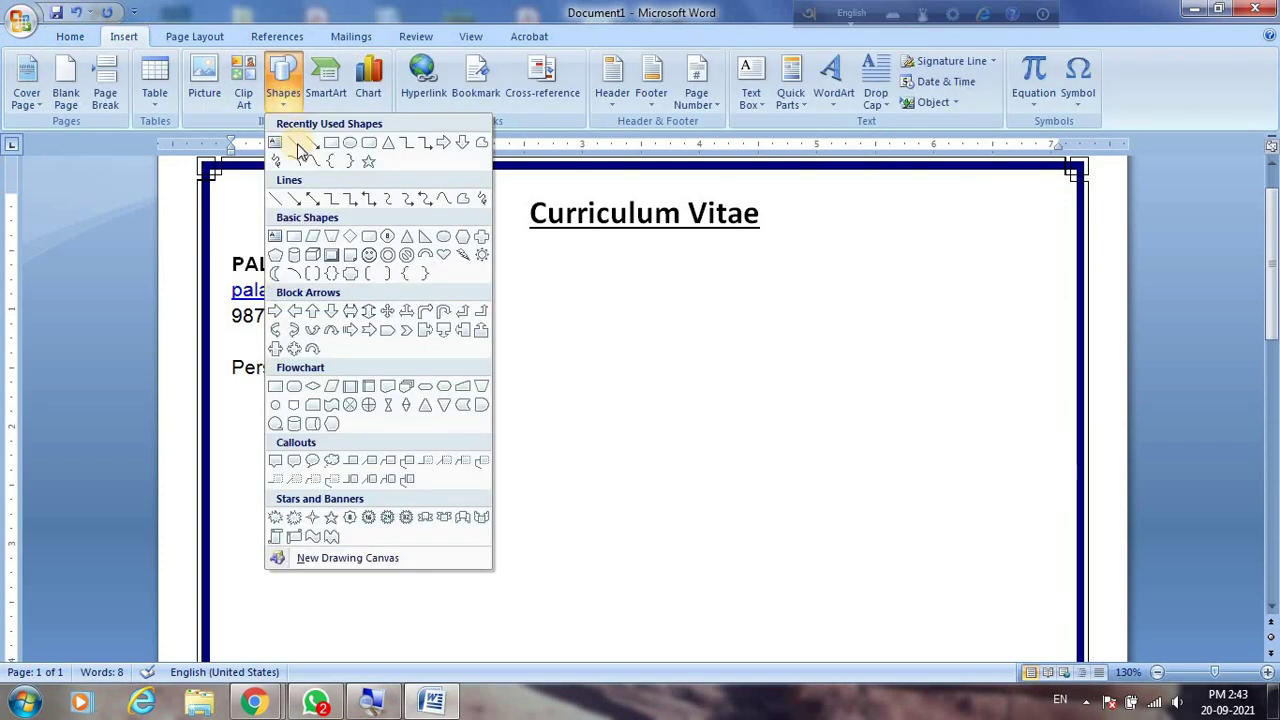
{"action": "left_click", "coordinate": [294, 143]}
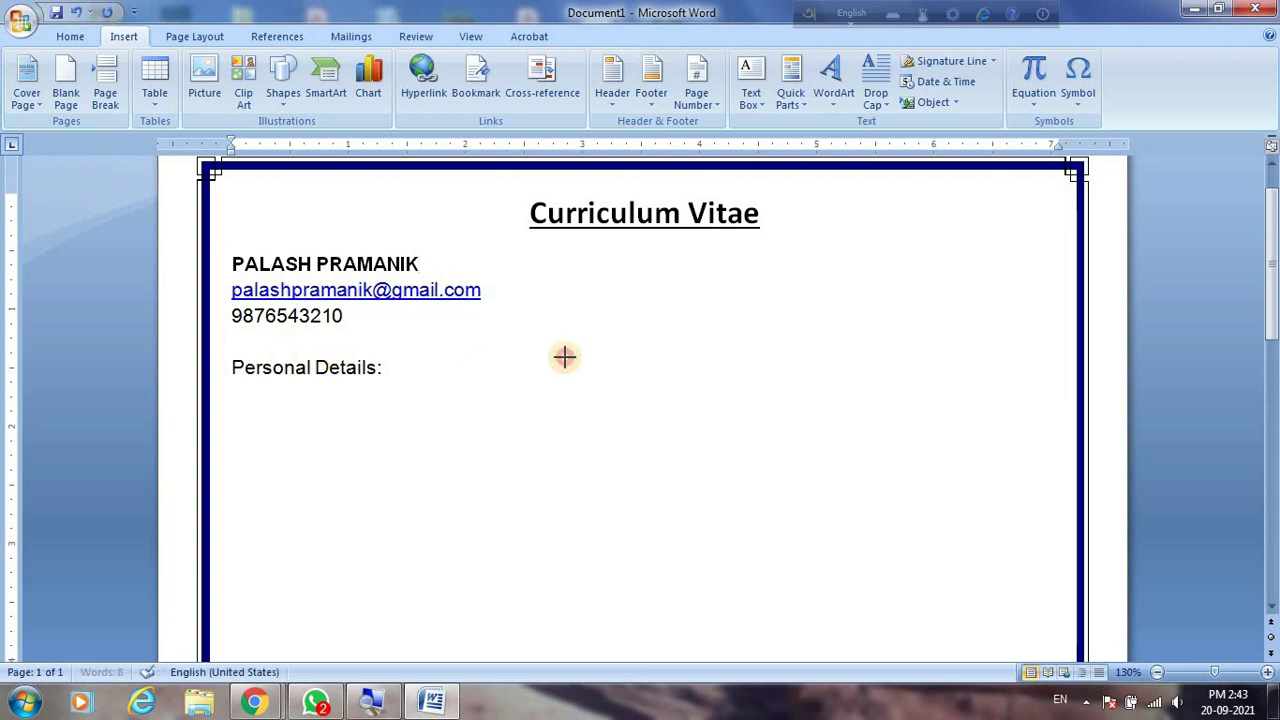
{"action": "left_click_drag", "start_coordinate": [1016, 333], "coordinate": [1063, 333]}
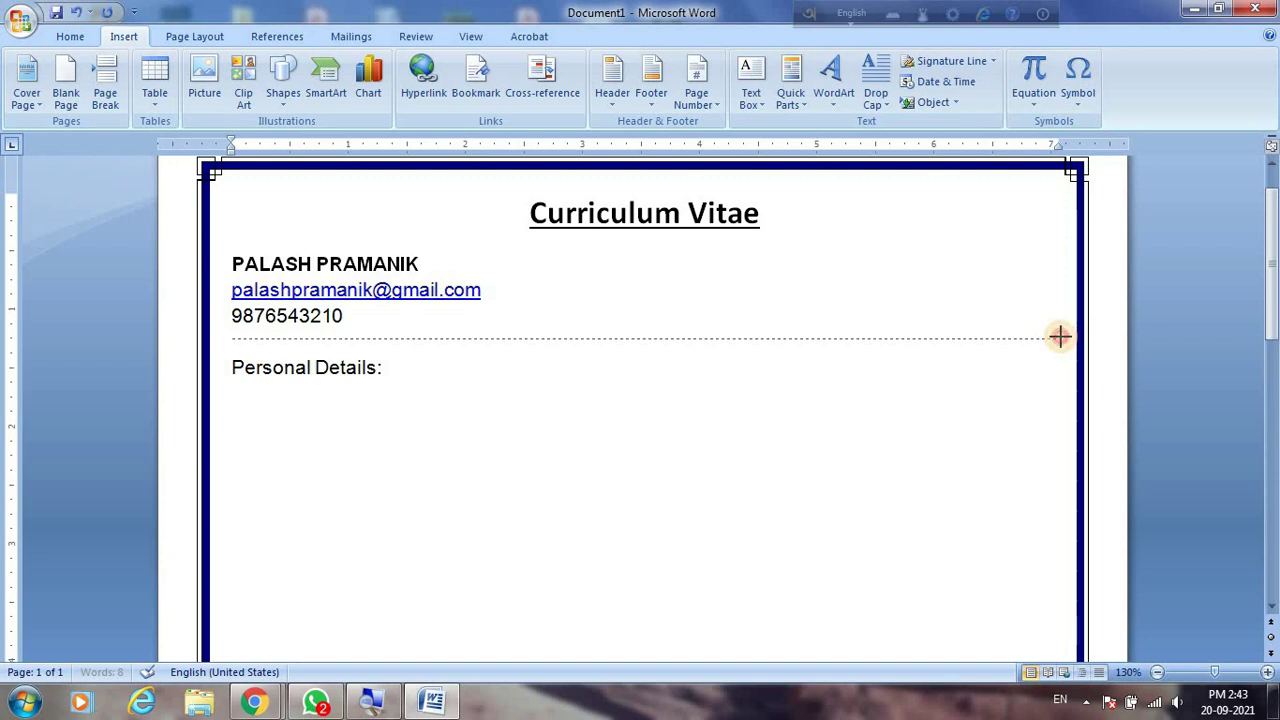
{"action": "left_click_drag", "start_coordinate": [1060, 337], "coordinate": [1061, 339]}
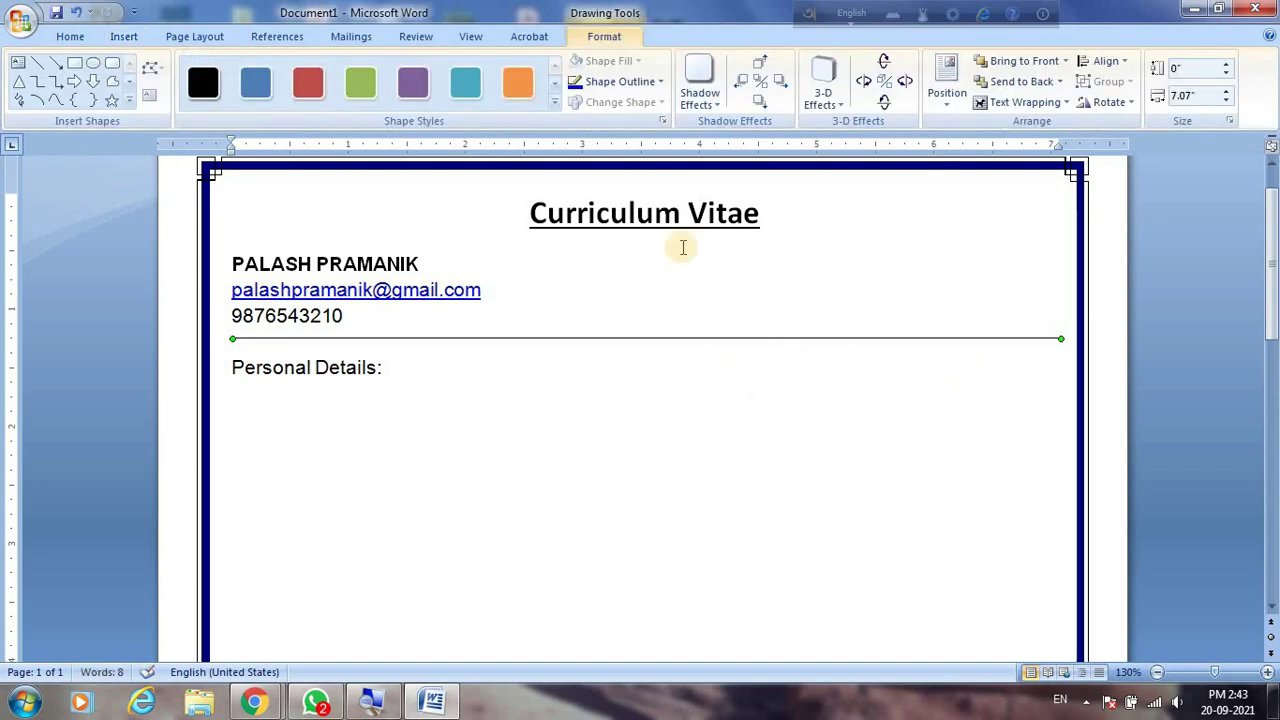
{"action": "left_click", "coordinate": [628, 81]}
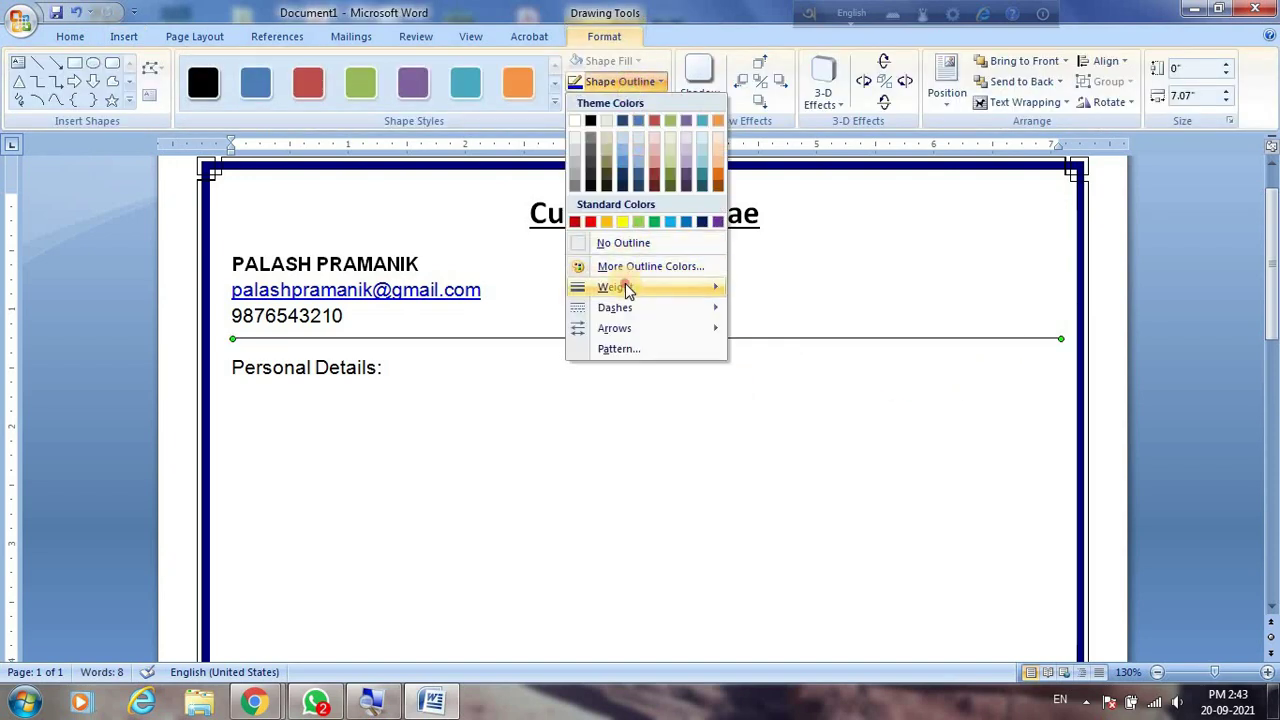
{"action": "mouse_move", "coordinate": [628, 288]}
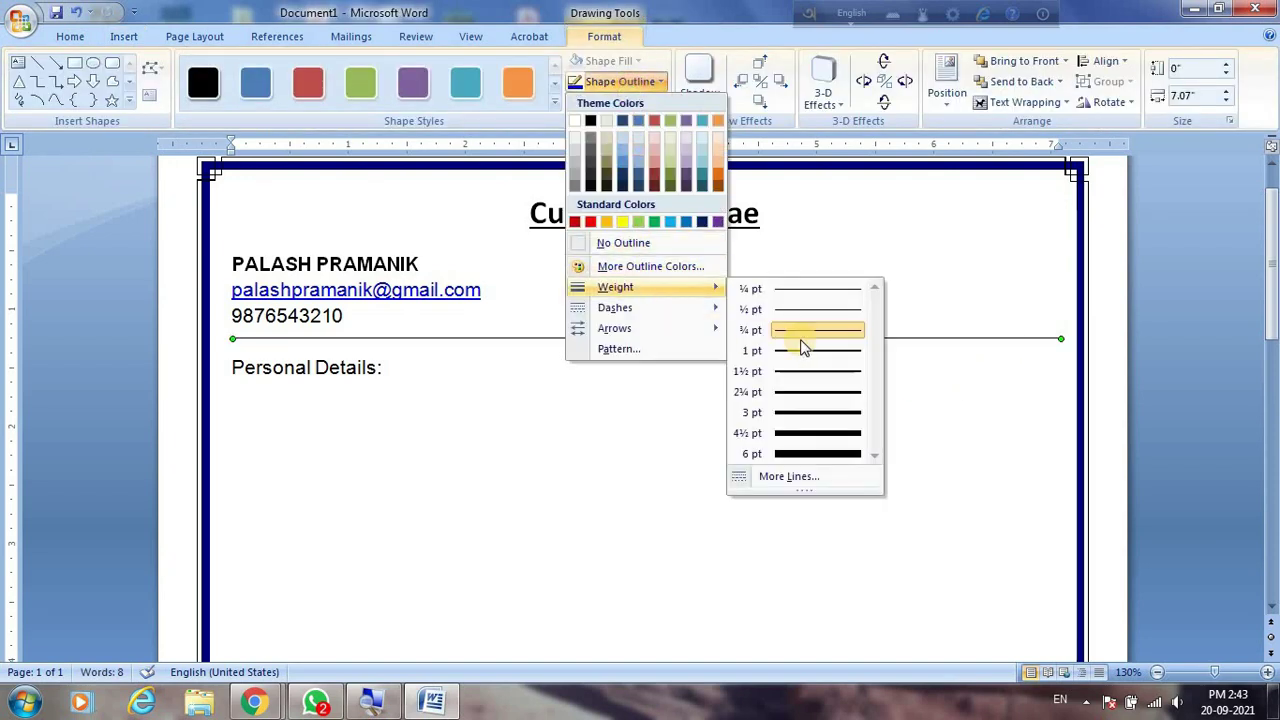
{"action": "left_click", "coordinate": [815, 396]}
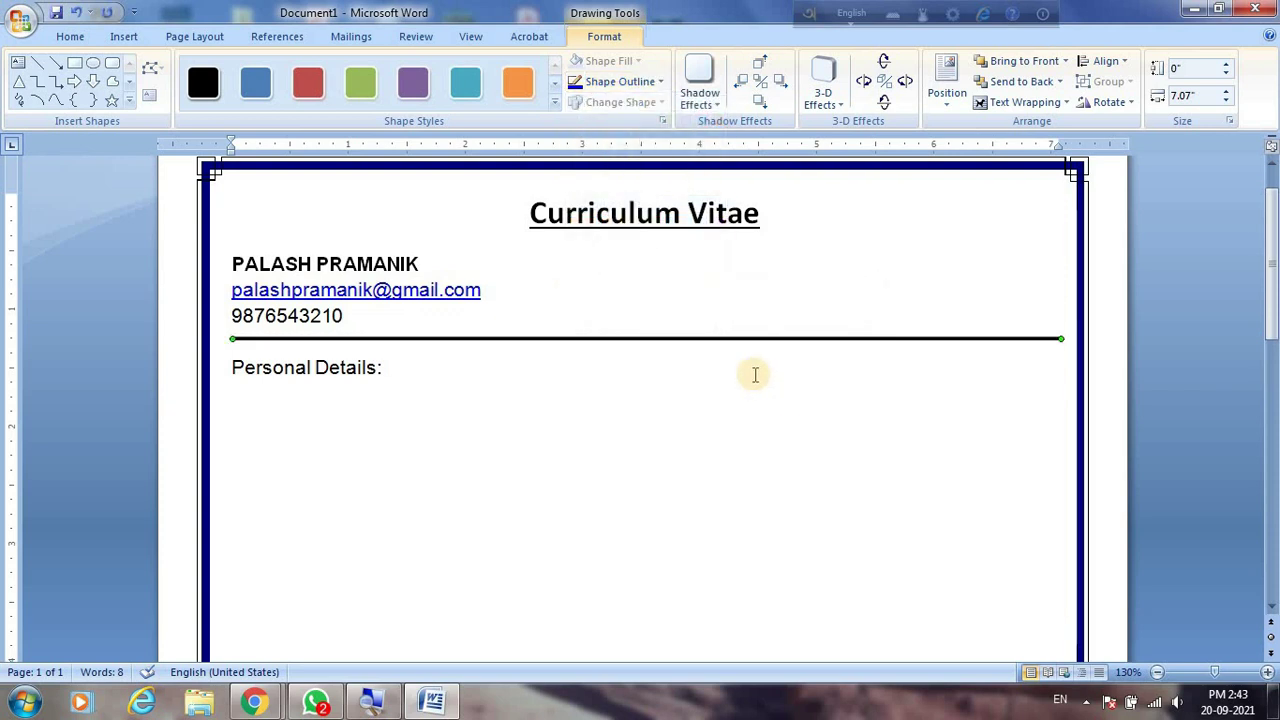
Draw a second, thinner line just beneath the thick one
{"action": "left_click", "coordinate": [38, 67]}
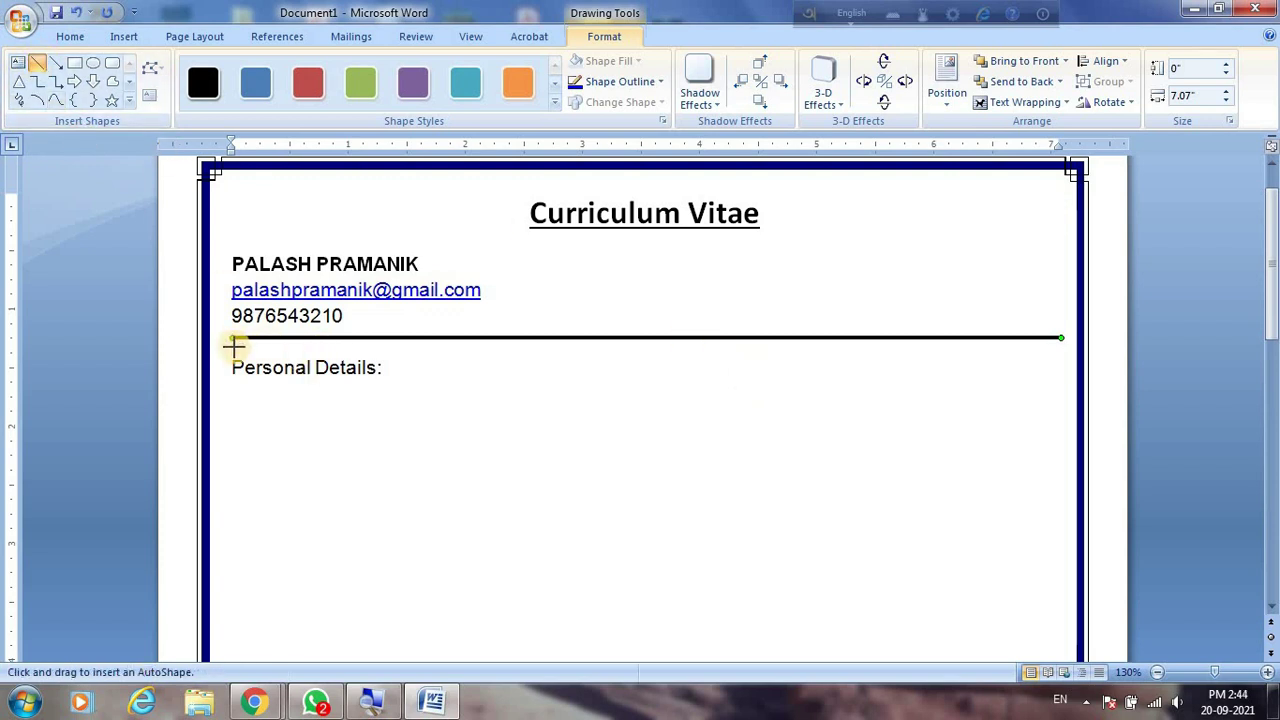
{"action": "left_click_drag", "start_coordinate": [231, 344], "coordinate": [1059, 346]}
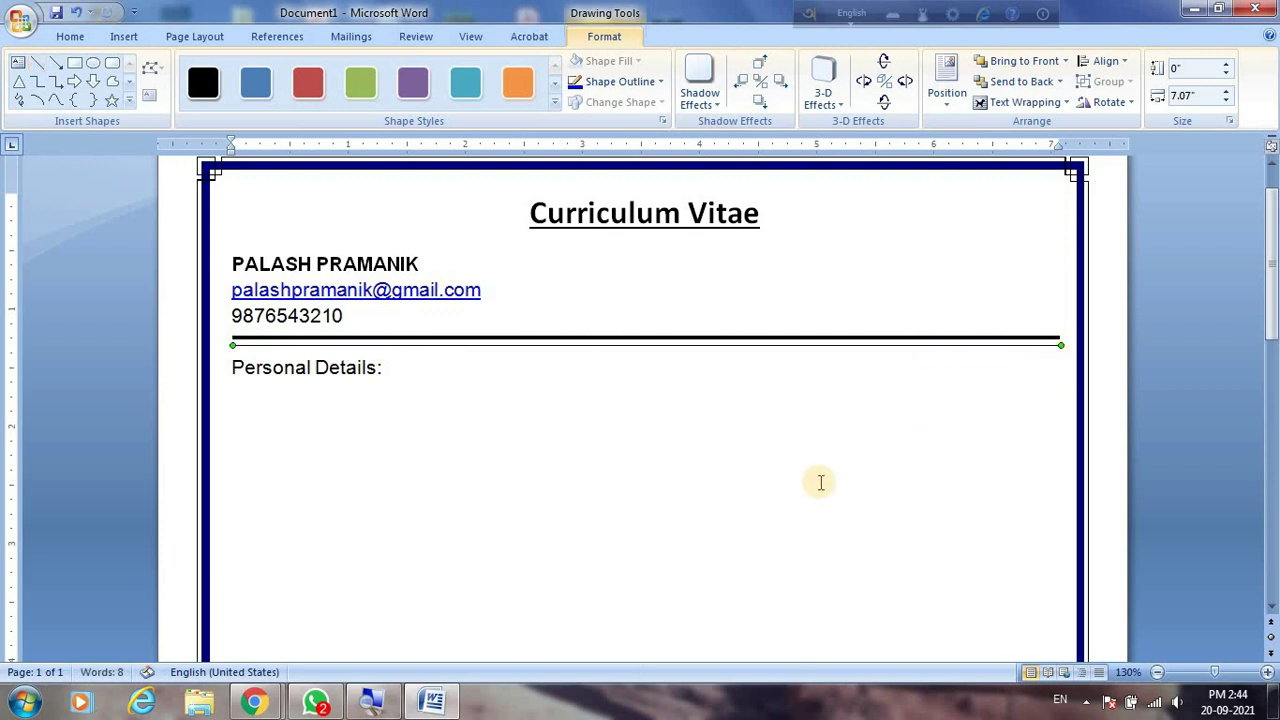
{"action": "left_click", "coordinate": [566, 475]}
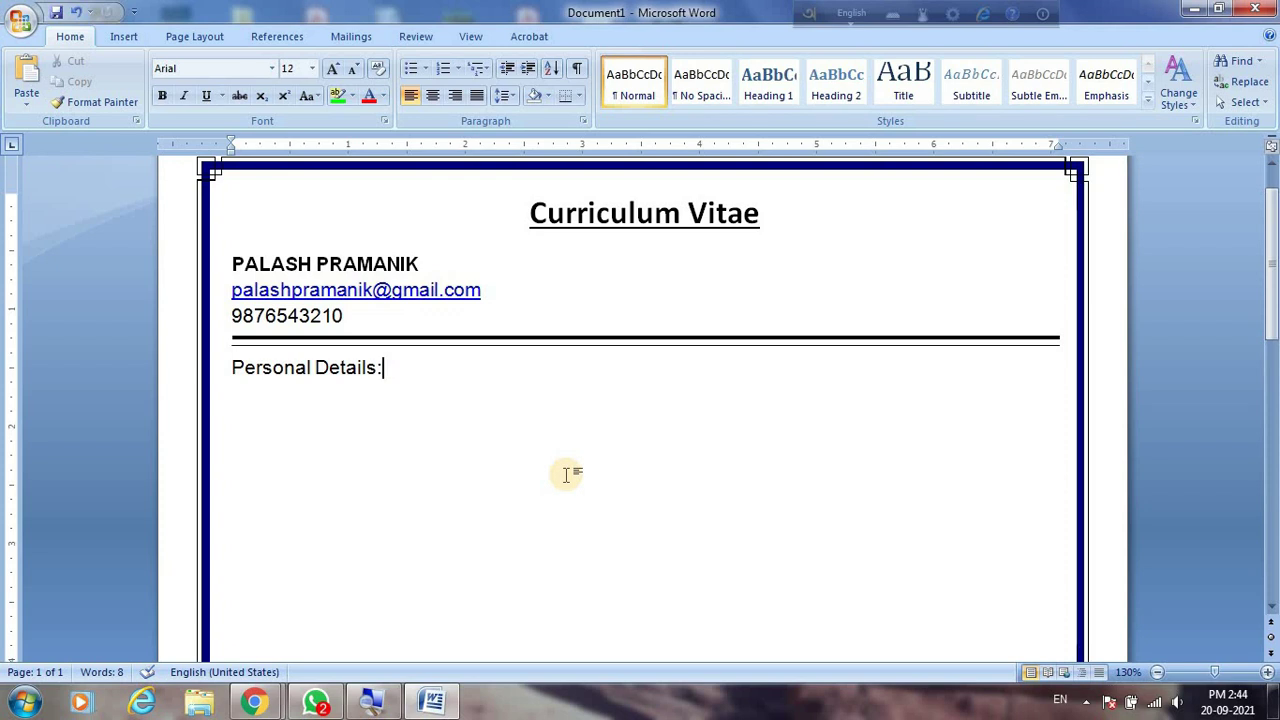
{"action": "key", "text": "Tab"}
{"action": "key", "text": "Tab"}
{"action": "type", "text": "d"}
{"action": "key", "text": "BackSpace"}
{"action": "type", "text": "D"}
{"action": "type", "text": "ate of B"}
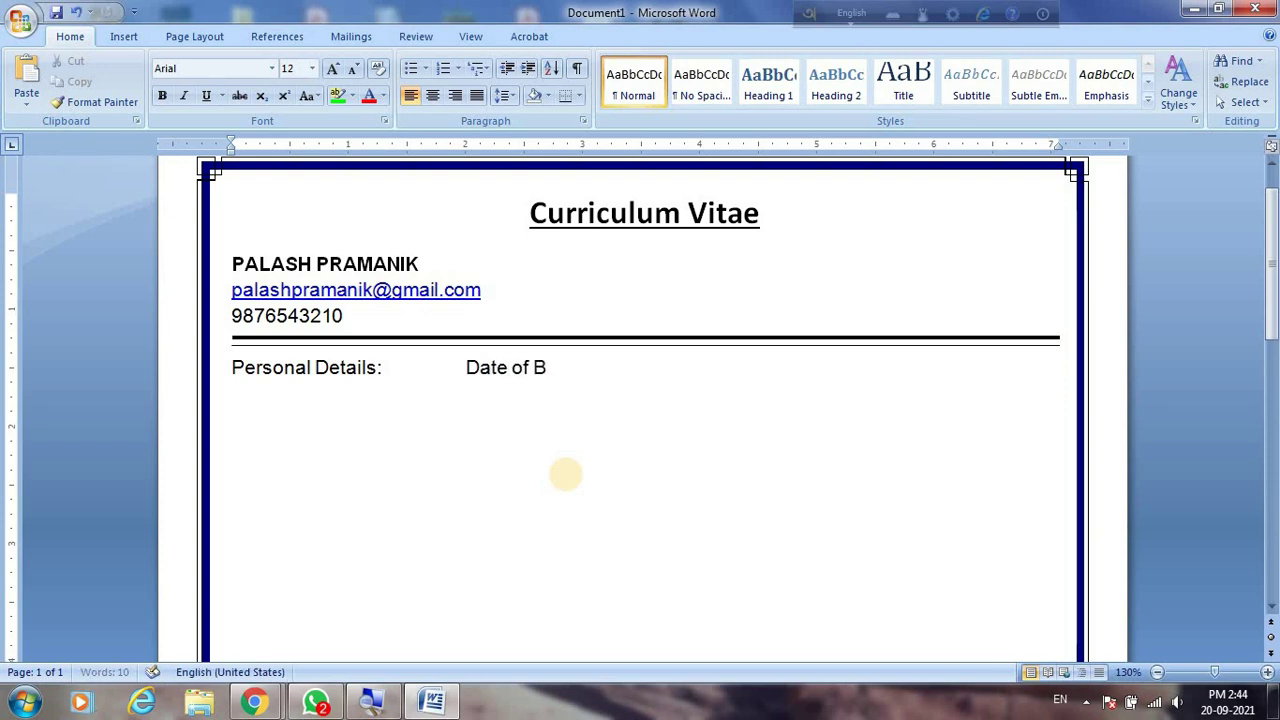
{"action": "type", "text": "irth:"}
{"action": "key", "text": "BackSpace"}
{"action": "key", "text": "BackSpace"}
{"action": "type", "text": ":"}
{"action": "key", "text": "BackSpace"}
{"action": "key", "text": "Tab"}
{"action": "type", "text": ":"}
{"action": "key", "text": "Tab"}
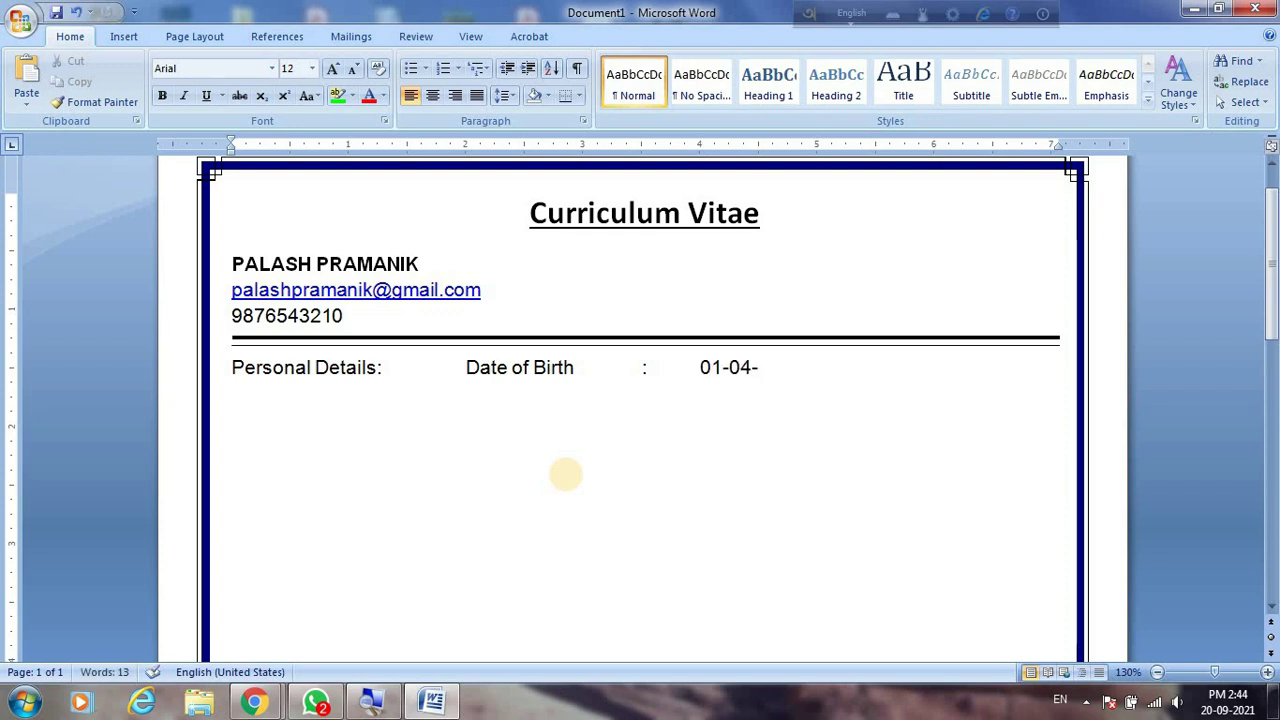
{"action": "key", "text": "Return"}
Add a Father's Name line with the father's name and a 'Category : OBC' line
{"action": "key", "text": "Tab"}
{"action": "key", "text": "Tab"}
{"action": "key", "text": "Tab"}
{"action": "key", "text": "Tab"}
{"action": "type", "text": "Fat"}
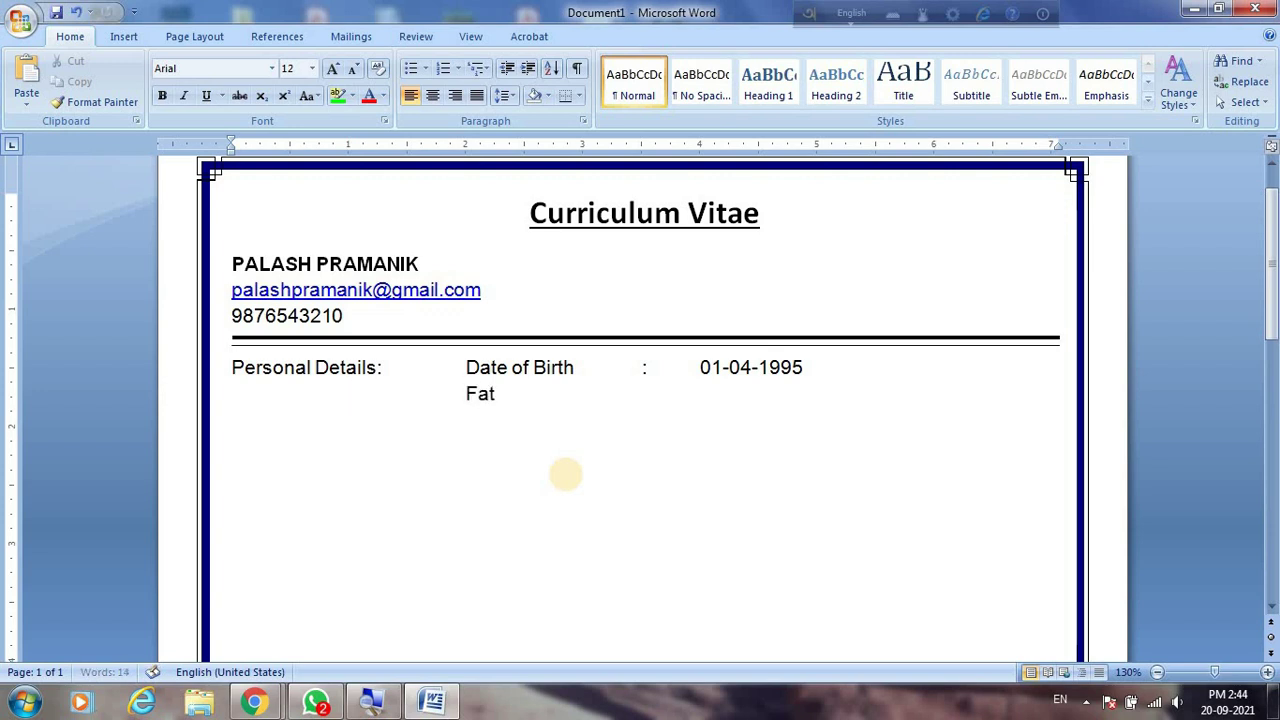
{"action": "type", "text": "her's Nam"}
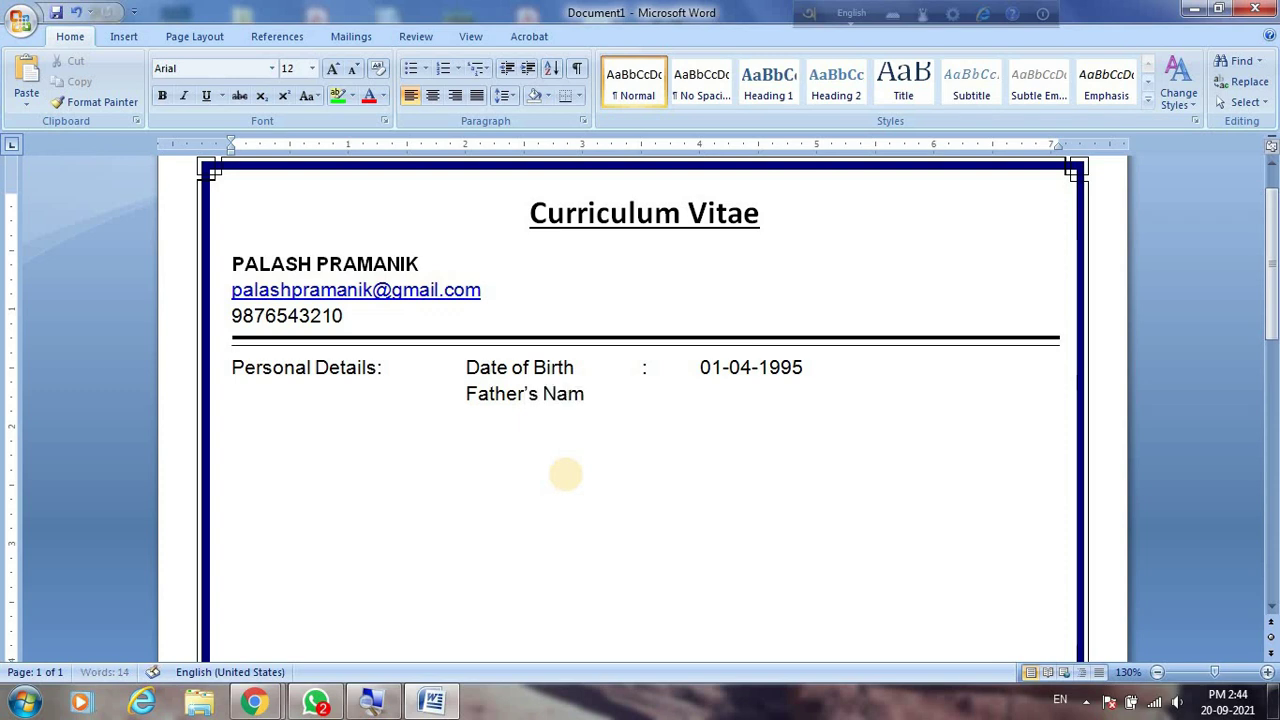
{"action": "type", "text": "e"}
{"action": "type", "text": ":"}
{"action": "key", "text": "Tab"}
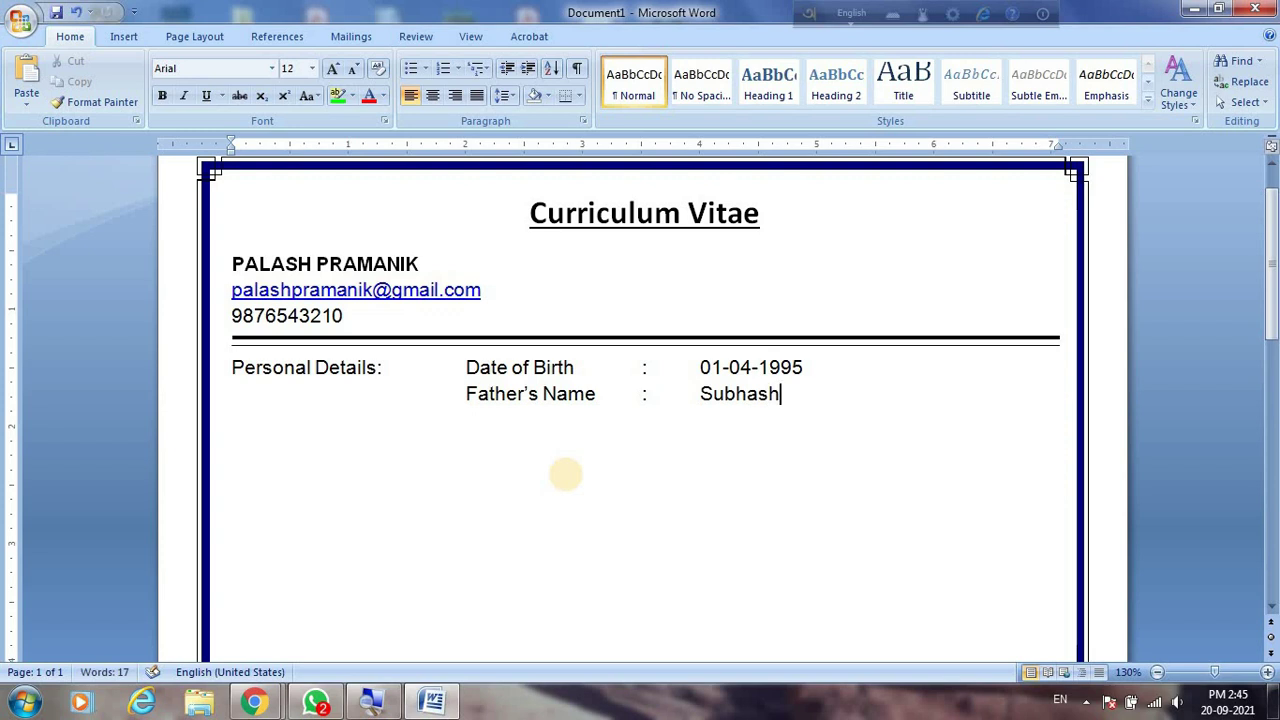
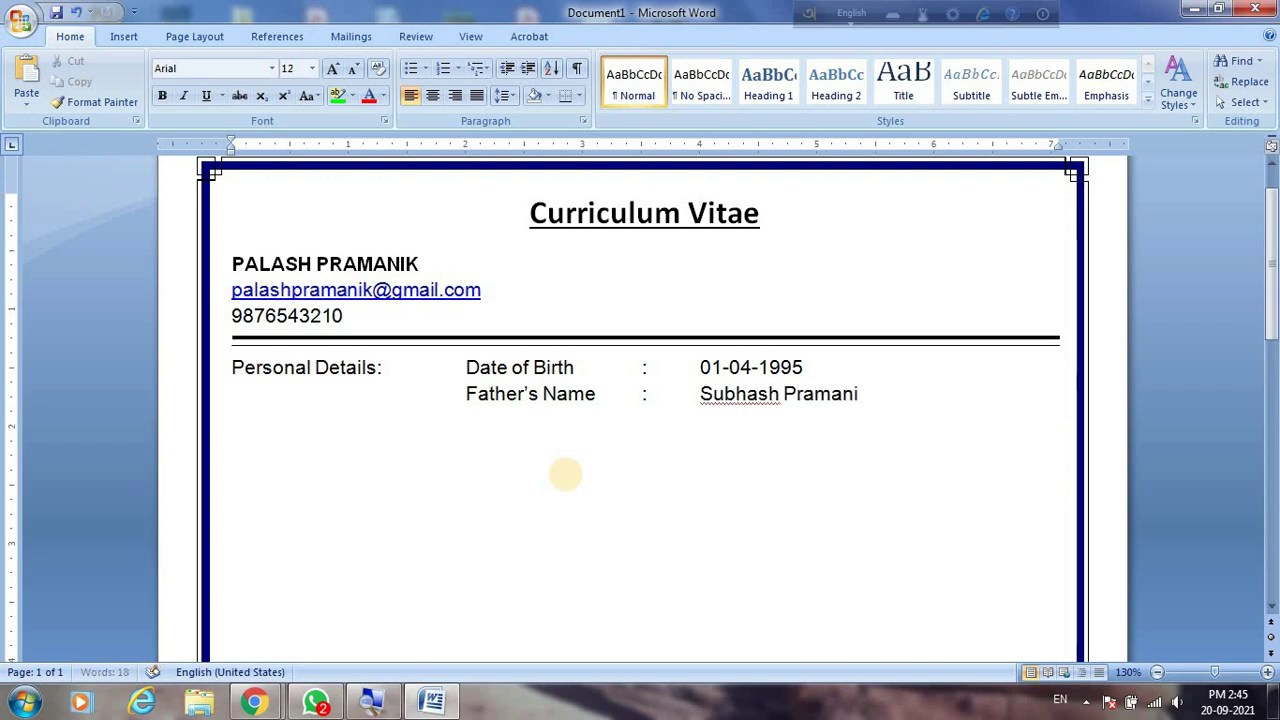
{"action": "key", "text": "Return"}
{"action": "key", "text": "Tab"}
{"action": "key", "text": "Tab"}
{"action": "key", "text": "Tab"}
{"action": "key", "text": "Tab"}
{"action": "type", "text": "C"}
{"action": "type", "text": "ateg"}
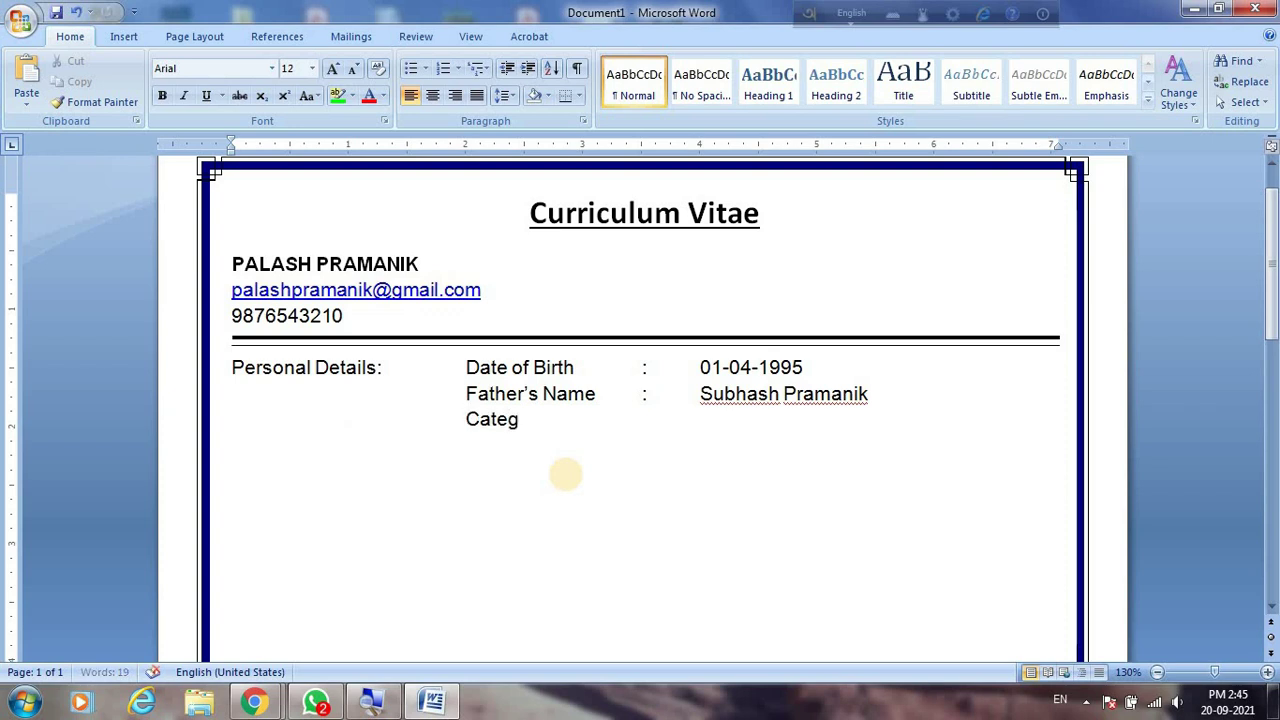
{"action": "type", "text": "ory"}
{"action": "key", "text": "Tab"}
{"action": "key", "text": "Tab"}
{"action": "type", "text": ":"}
{"action": "key", "text": "Tab"}
{"action": "type", "text": "S"}
{"action": "key", "text": "BackSpace"}
{"action": "type", "text": "OB"}
{"action": "type", "text": "C"}
{"action": "key", "text": "Return"}
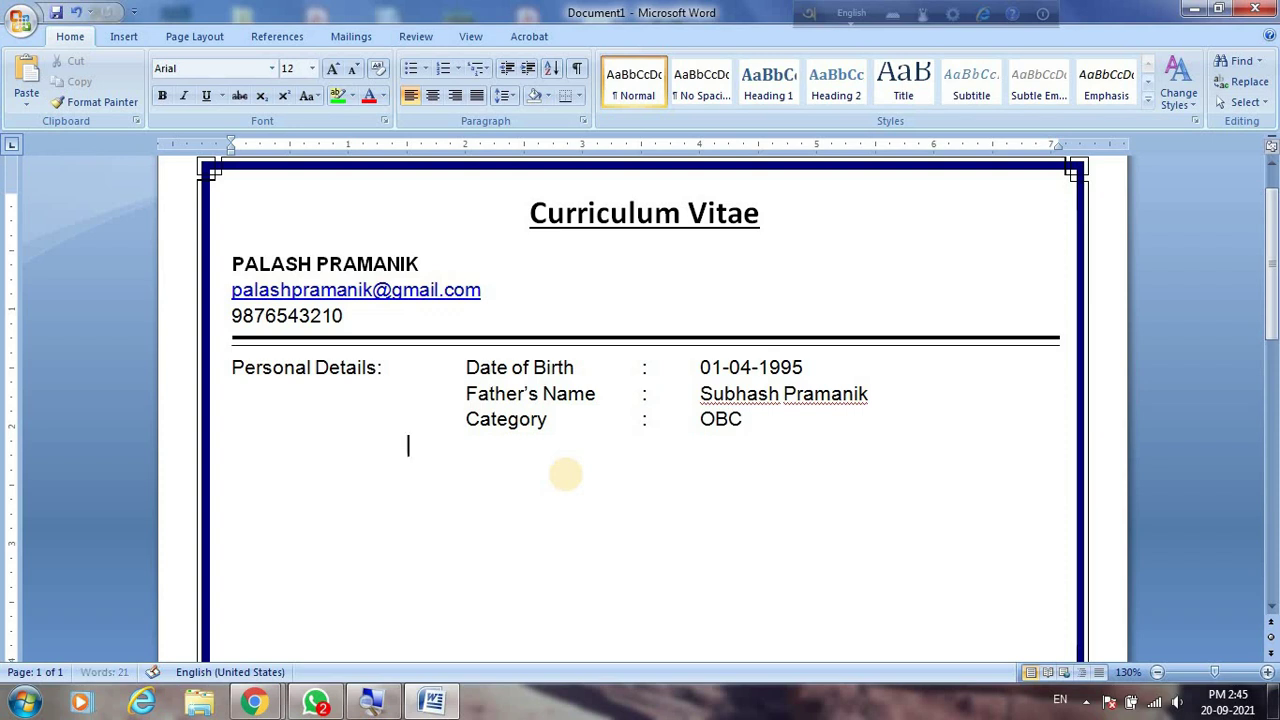
Add a 'Nationality : Indian' line and start a new line below it
{"action": "key", "text": "Tab"}
{"action": "type", "text": "Nationar"}
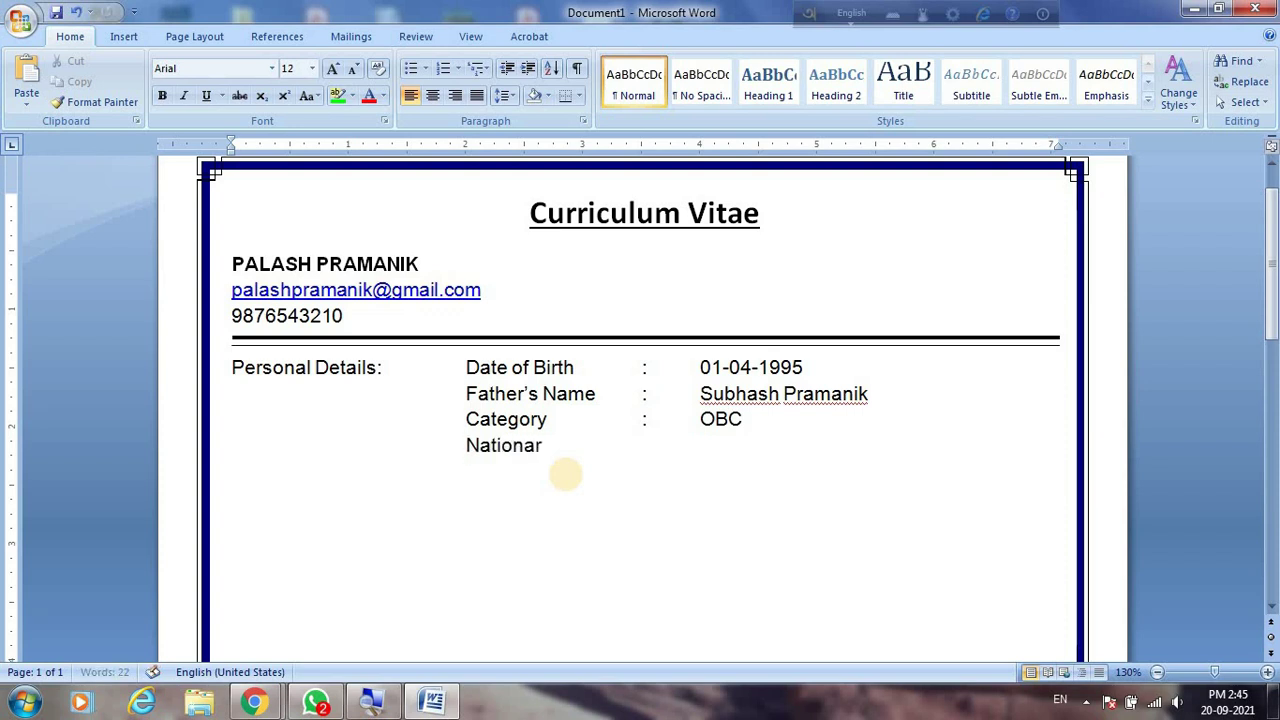
{"action": "key", "text": "BackSpace"}
{"action": "type", "text": "lity"}
{"action": "key", "text": "Tab"}
{"action": "type", "text": ":"}
{"action": "key", "text": "Tab"}
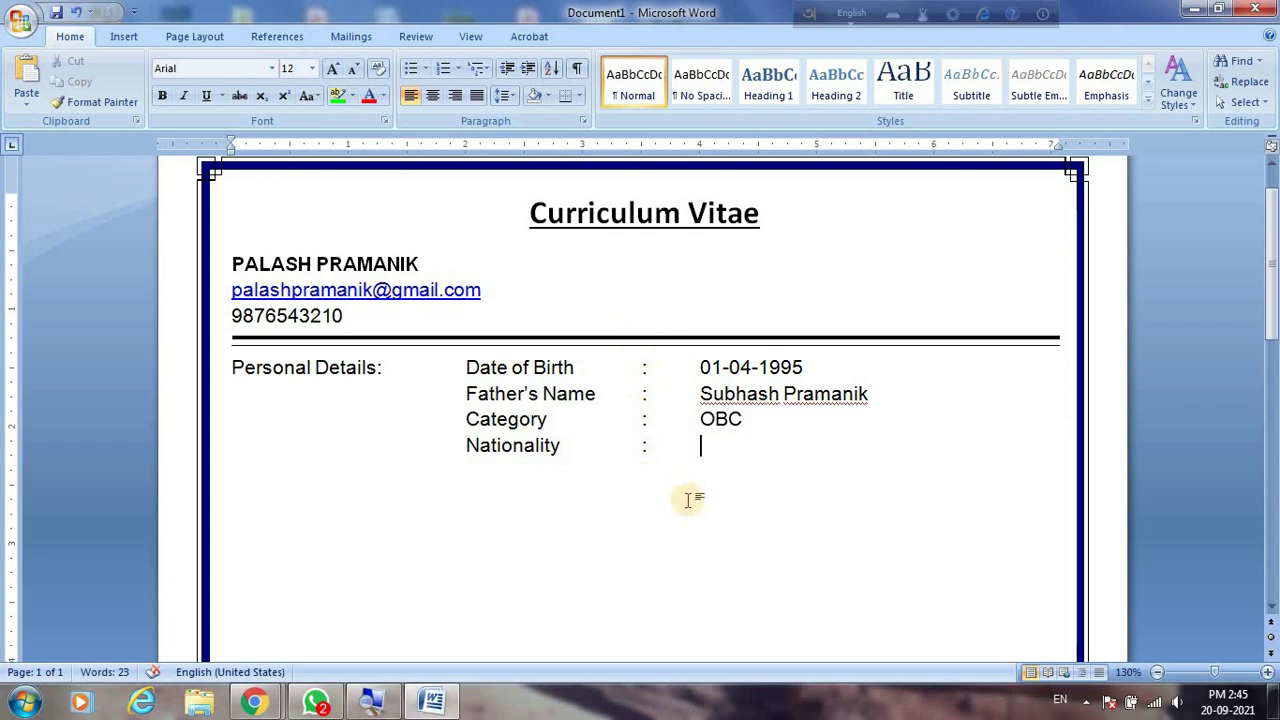
{"action": "type", "text": "Indian"}
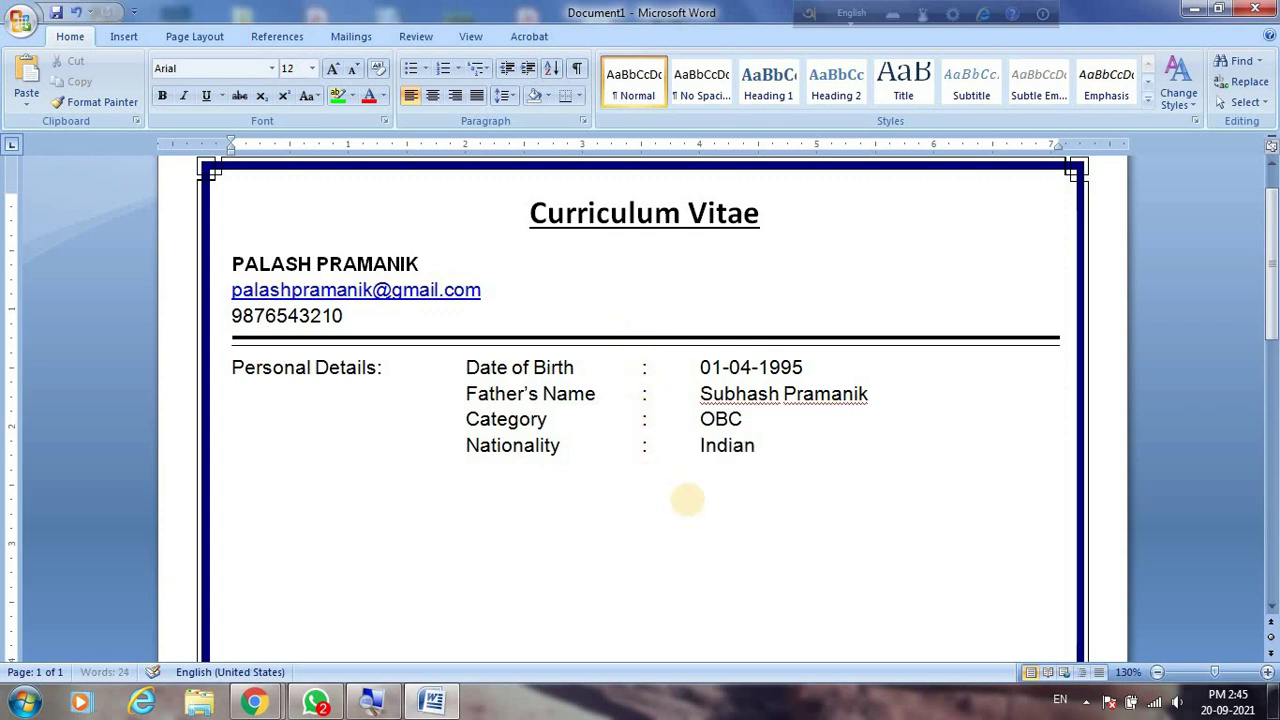
{"action": "key", "text": "Return"}
Add the tabbed row 'Mother Tongue : Bengali' under Nationality
{"action": "key", "text": "Tab"}
{"action": "key", "text": "Tab"}
{"action": "type", "text": "M"}
{"action": "type", "text": "on"}
{"action": "key", "text": "BackSpace"}
{"action": "type", "text": "th"}
{"action": "type", "text": "er Ton"}
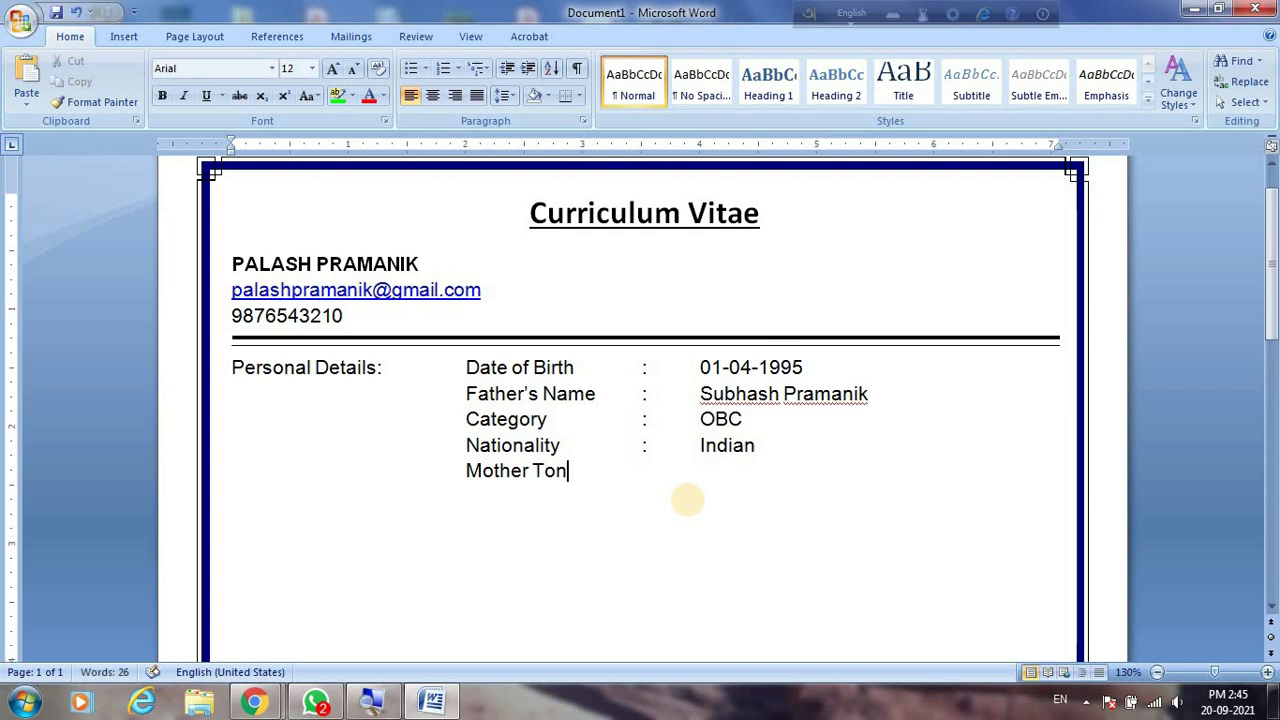
{"action": "type", "text": "gue"}
{"action": "key", "text": "Tab"}
{"action": "type", "text": ":"}
{"action": "key", "text": "Tab"}
{"action": "type", "text": "Ben"}
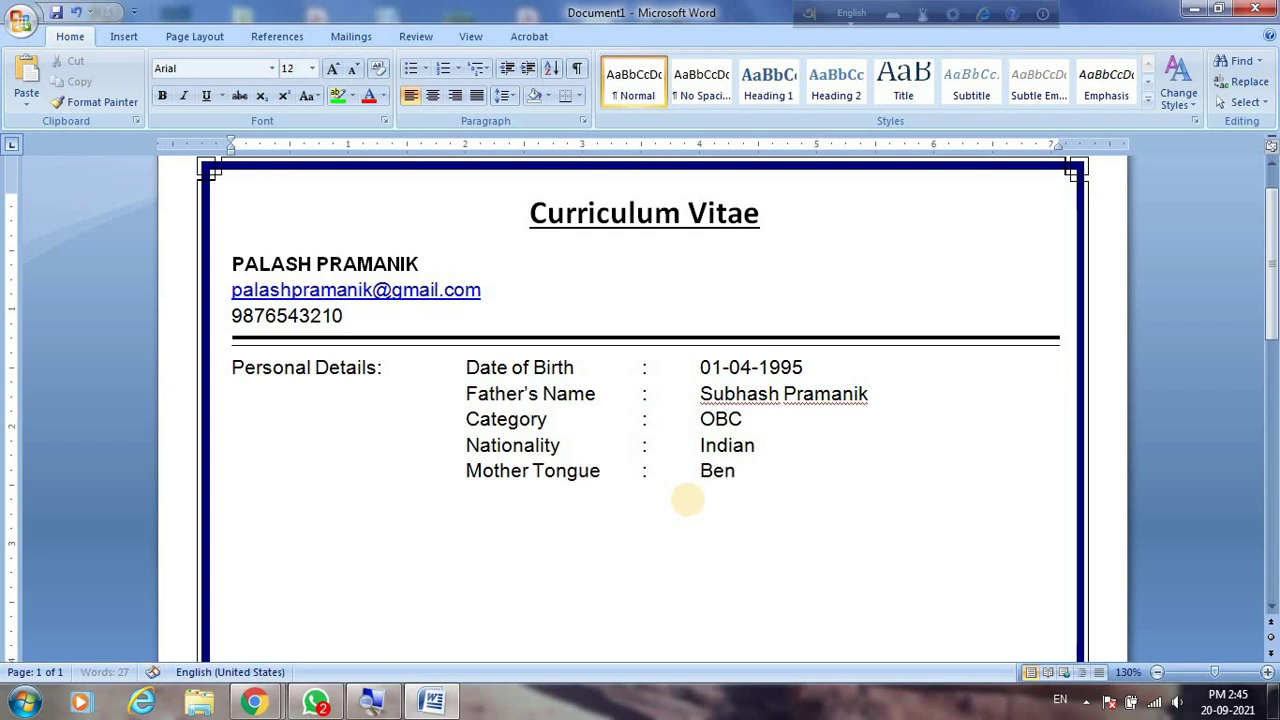
{"action": "type", "text": "gali"}
{"action": "key", "text": "Return"}
Add the tabbed row 'Language Known : Bengali, English, Hindi'
{"action": "key", "text": "Tab"}
{"action": "type", "text": "Lang"}
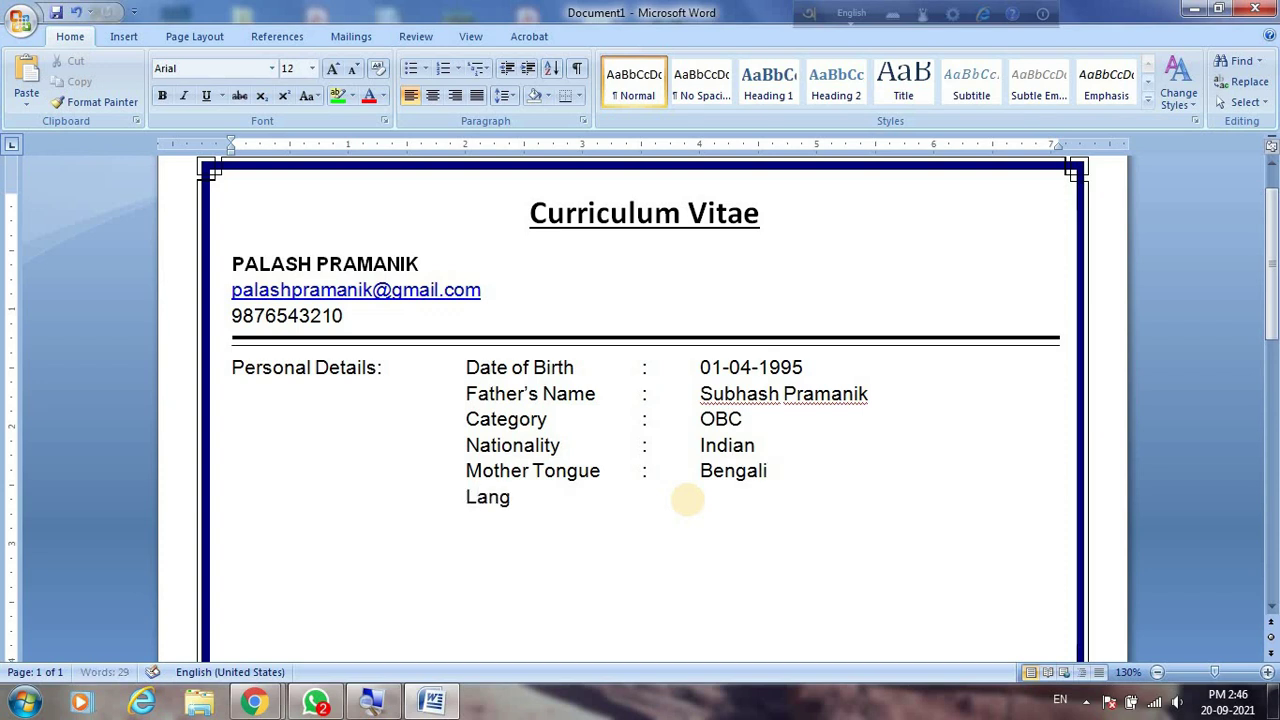
{"action": "type", "text": "uage Kno"}
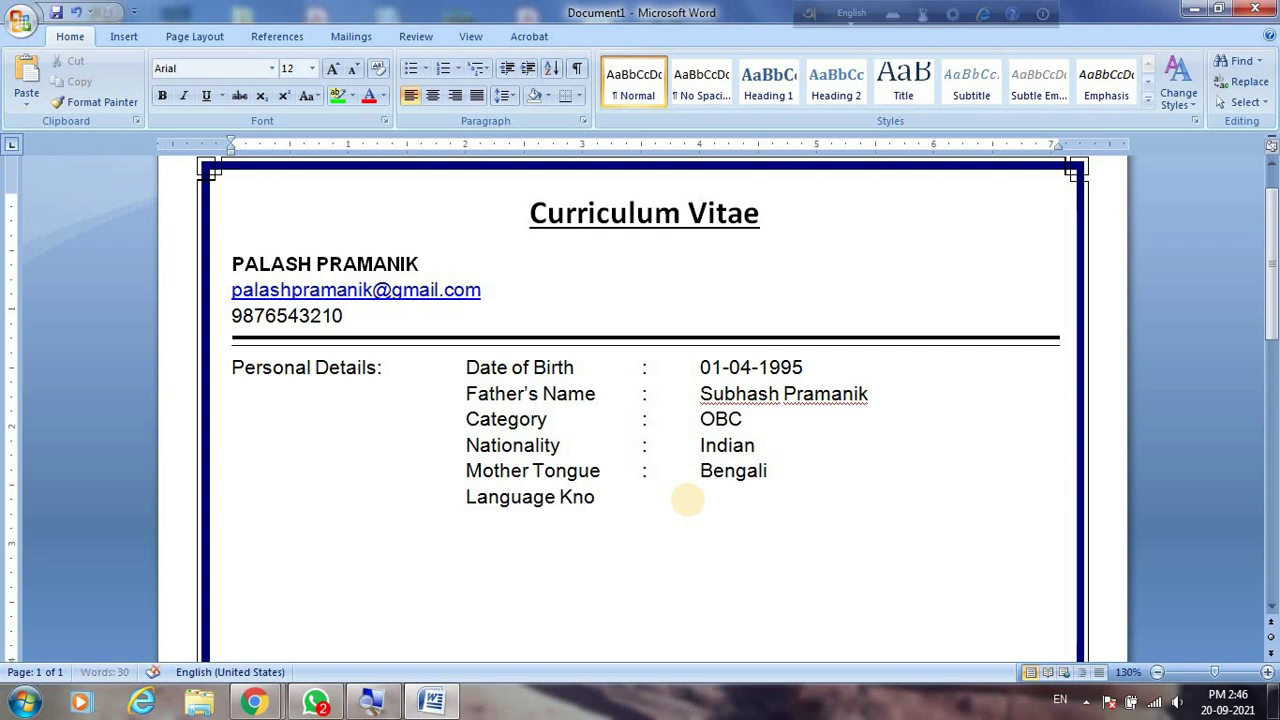
{"action": "type", "text": "wn"}
{"action": "key", "text": "Tab"}
{"action": "type", "text": ":"}
{"action": "key", "text": "Tab"}
{"action": "type", "text": "be"}
{"action": "type", "text": "ng"}
{"action": "key", "text": "BackSpace"}
{"action": "key", "text": "BackSpace"}
{"action": "key", "text": "BackSpace"}
{"action": "key", "text": "BackSpace"}
{"action": "type", "text": "Beng"}
{"action": "type", "text": "ali, En"}
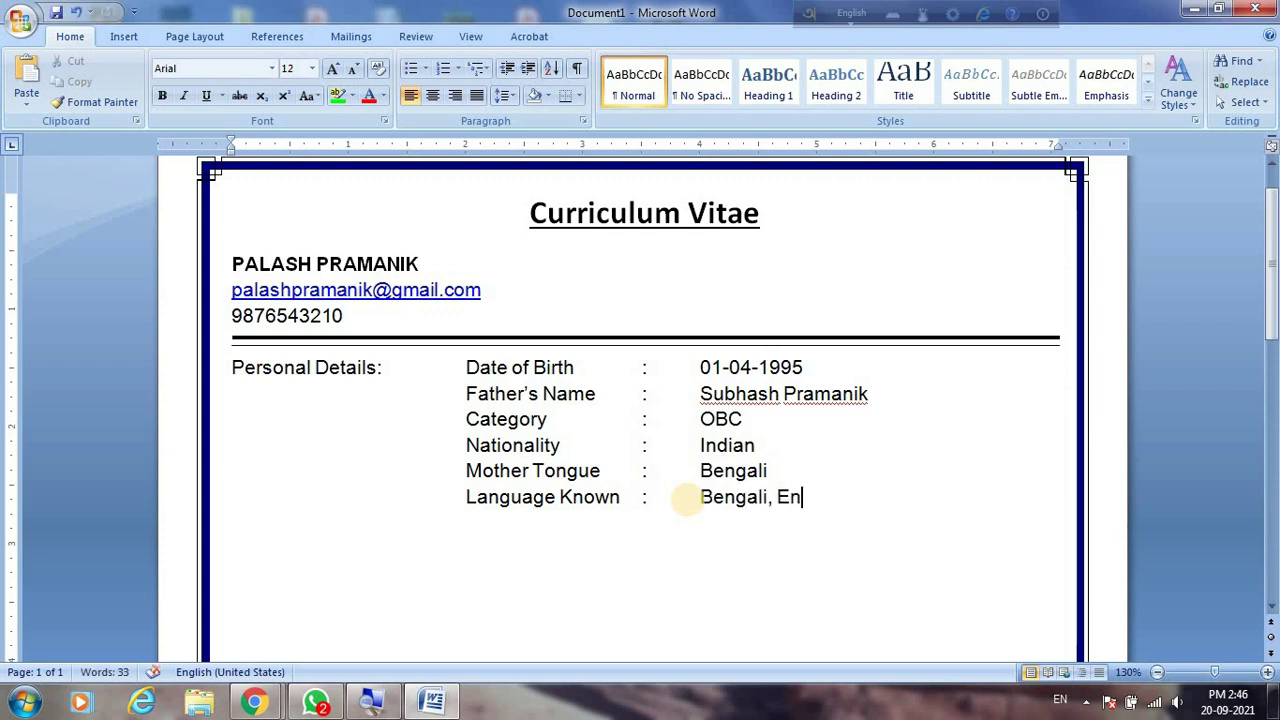
{"action": "type", "text": "glish,"}
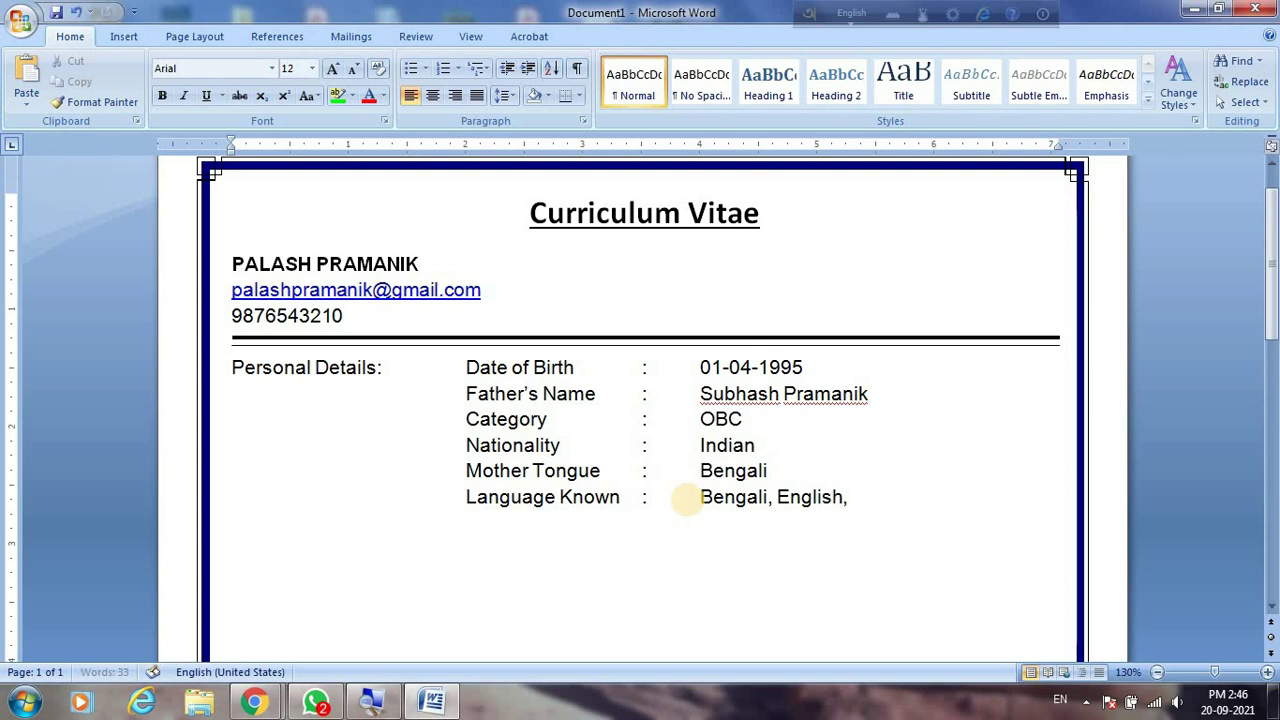
{"action": "type", "text": " Hindi"}
{"action": "key", "text": "BackSpace"}
{"action": "key", "text": "BackSpace"}
{"action": "type", "text": "ndi"}
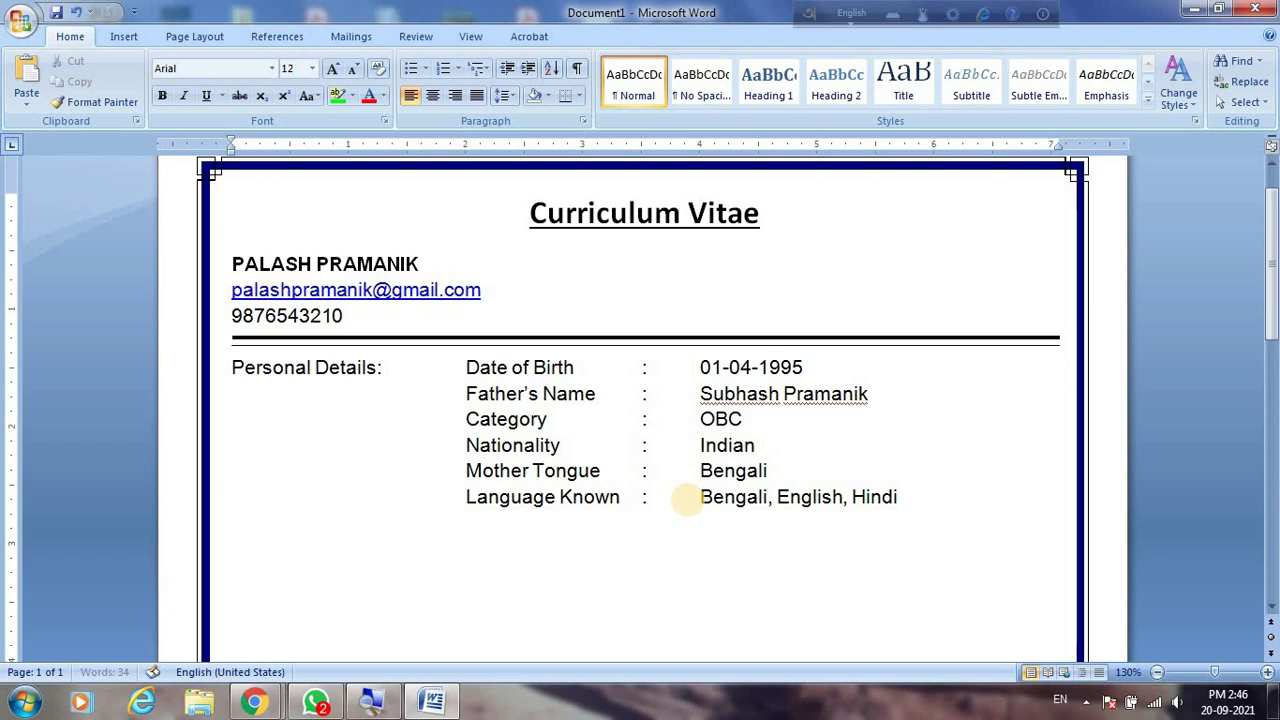
{"action": "key", "text": "Return"}
Add the row 'Marital Status : Married' and start an indented line below it
{"action": "type", "text": "Ma"}
{"action": "type", "text": "rita"}
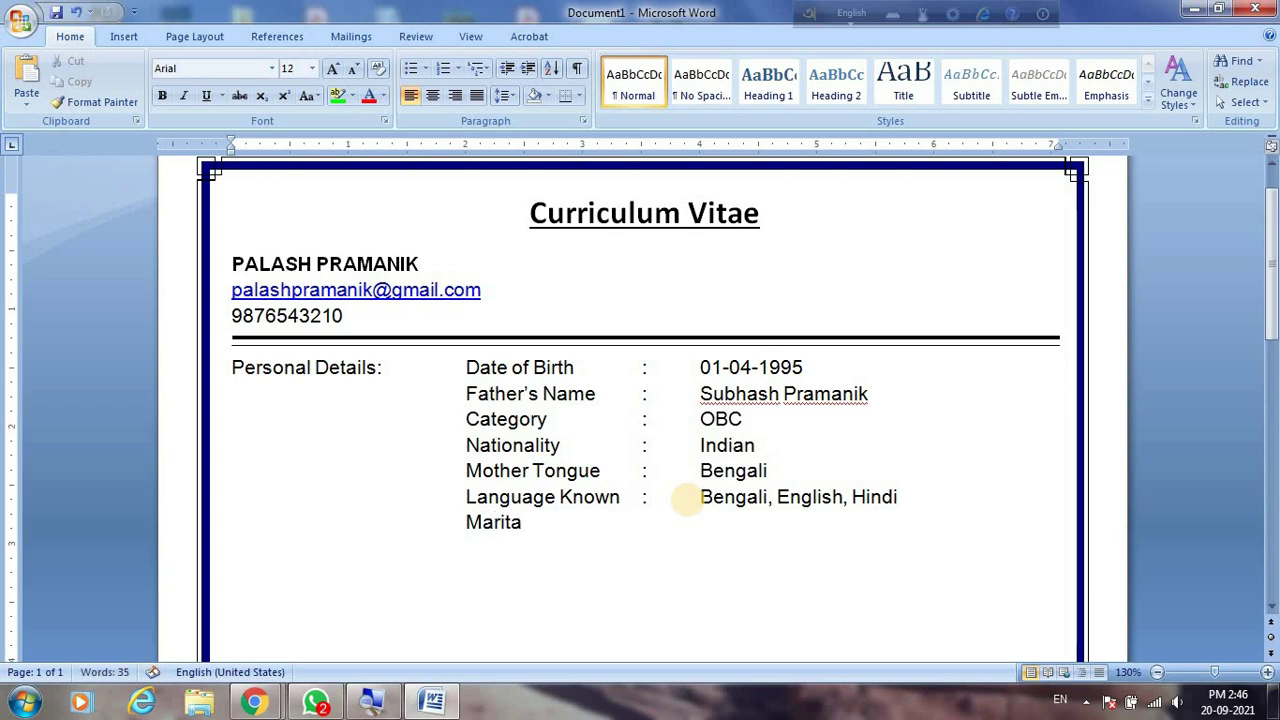
{"action": "type", "text": "l St"}
{"action": "type", "text": "atus"}
{"action": "key", "text": "BackSpace"}
{"action": "type", "text": ":"}
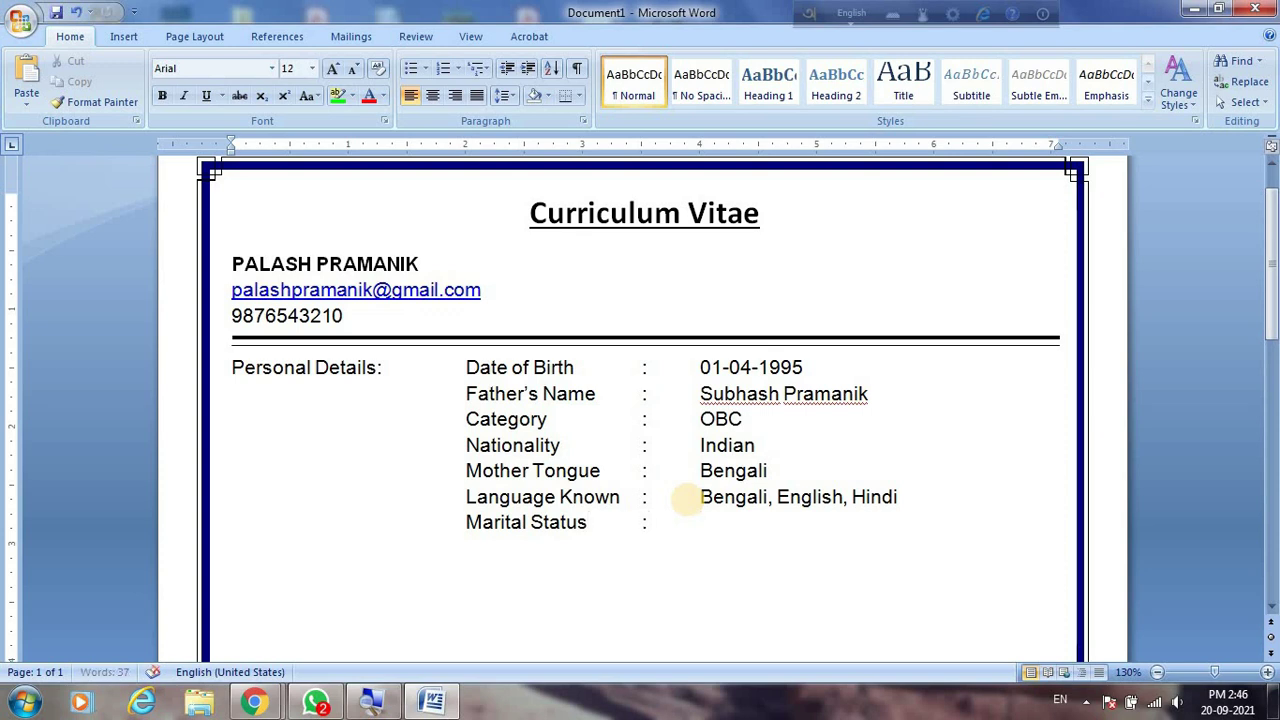
{"action": "key", "text": "Tab"}
{"action": "type", "text": "Ma"}
{"action": "type", "text": "rried"}
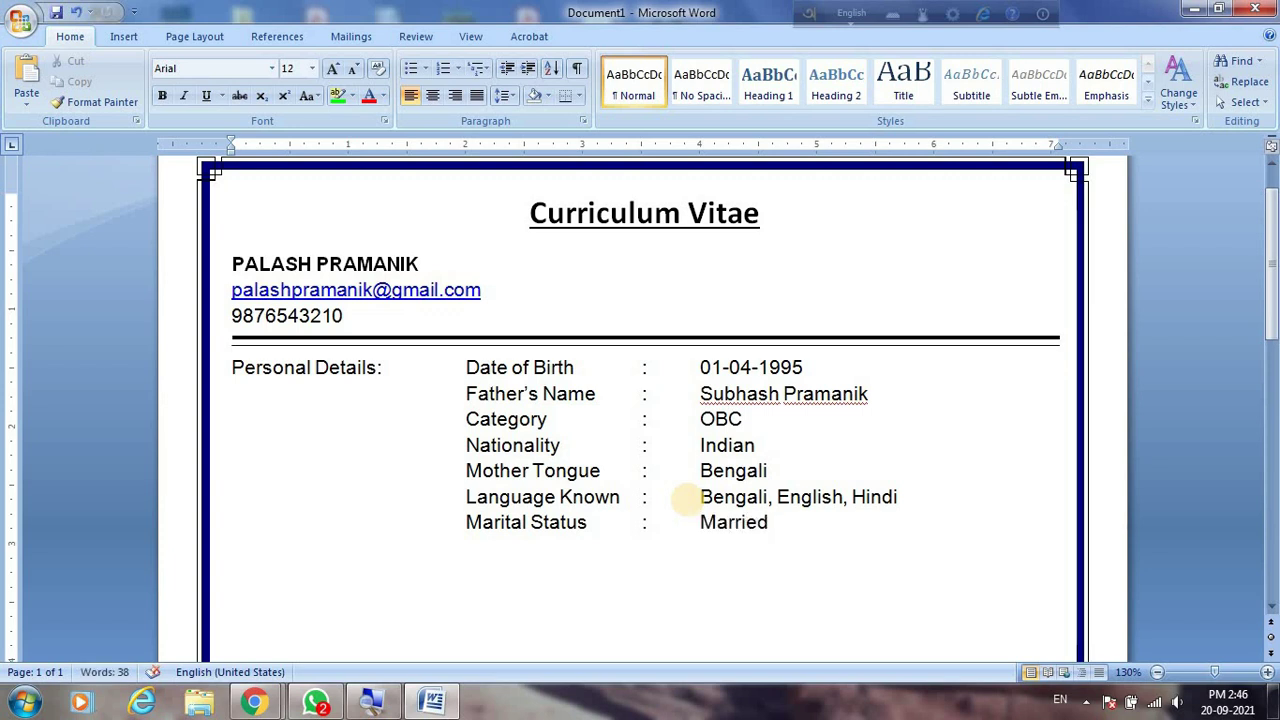
{"action": "key", "text": "Return"}
{"action": "key", "text": "Tab"}
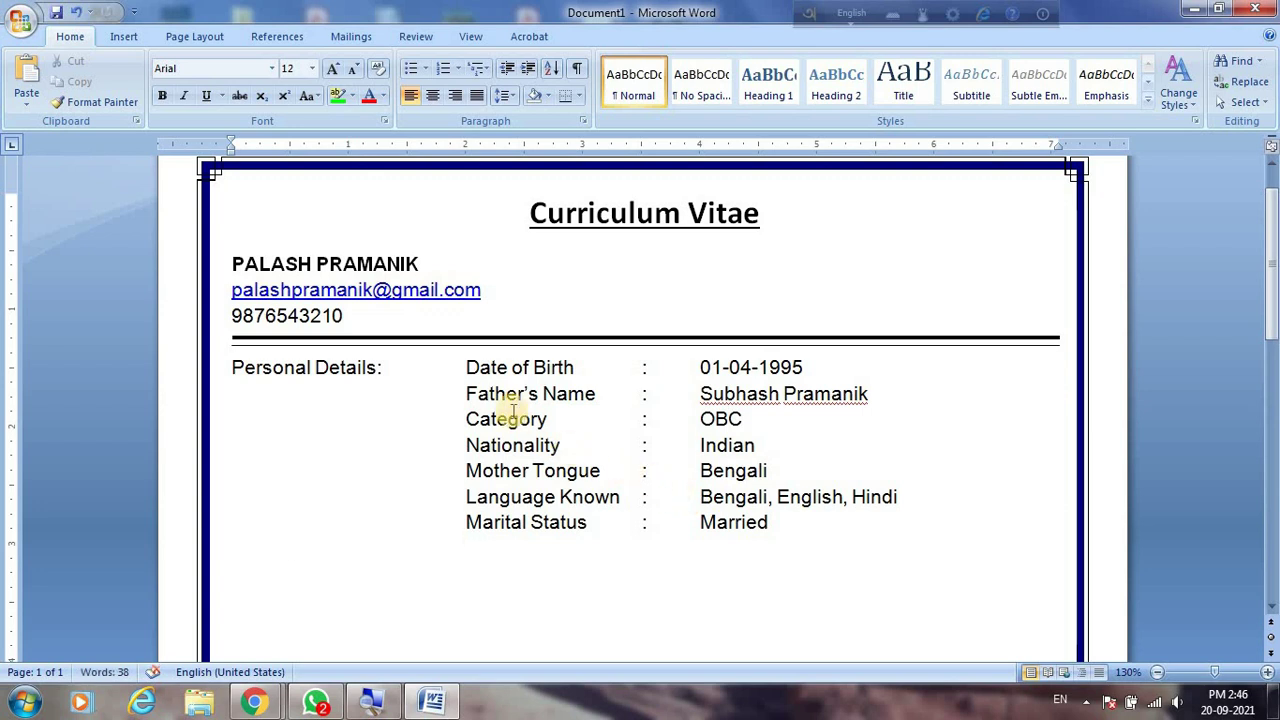
Type the row 'Hobby : Internet Surfing, Listening Music' and start an indented line beneath
{"action": "scroll", "coordinate": [500, 405], "scroll_direction": "down", "scroll_amount": 1}
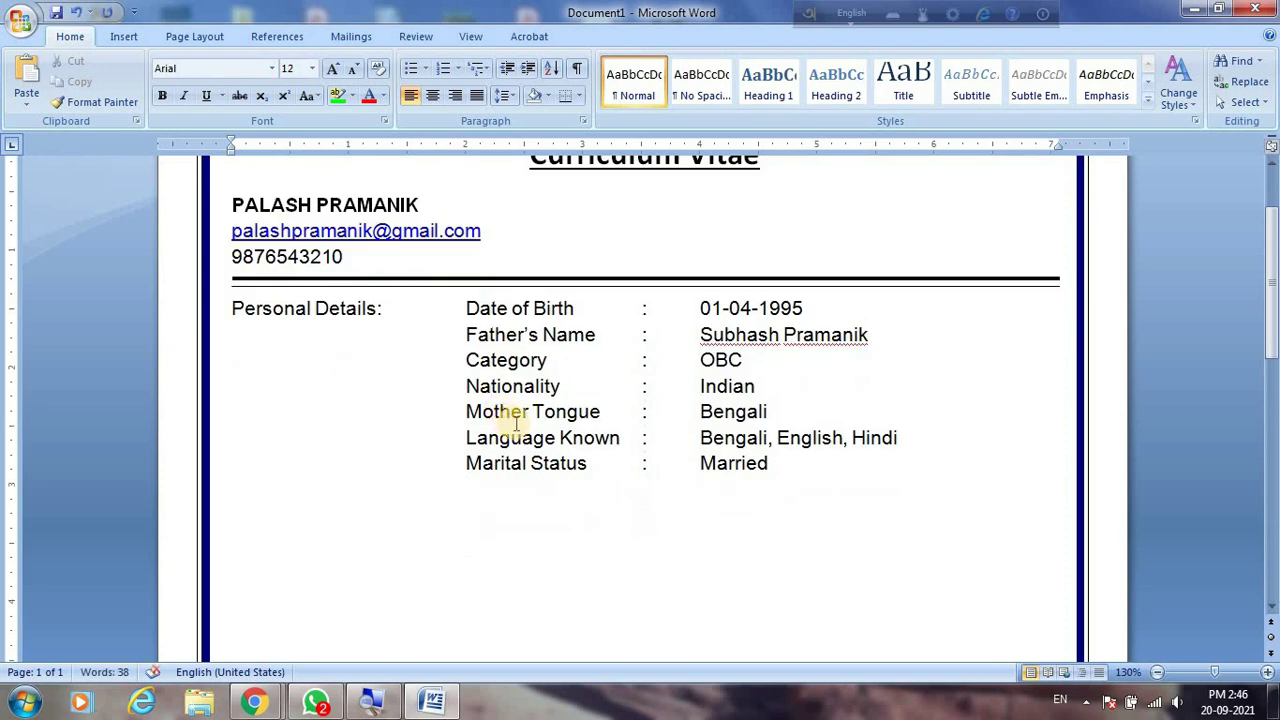
{"action": "scroll", "coordinate": [530, 540], "scroll_direction": "up", "scroll_amount": 1}
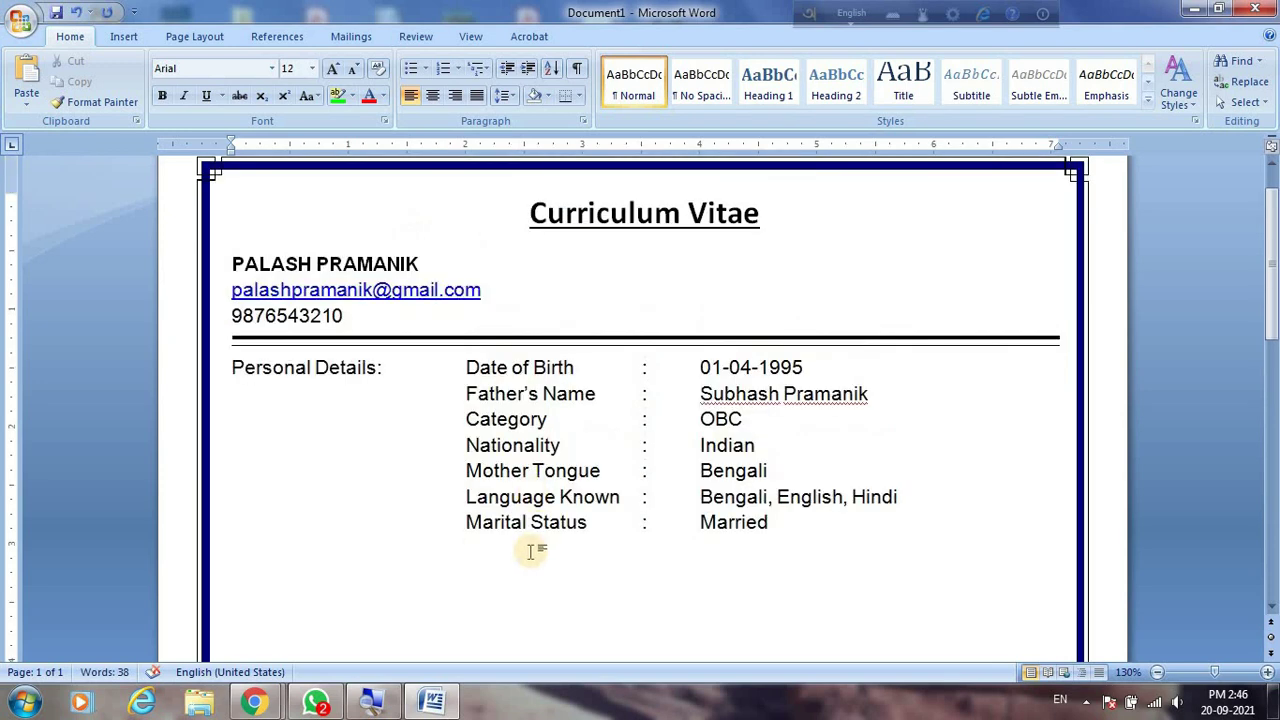
{"action": "type", "text": "Hob"}
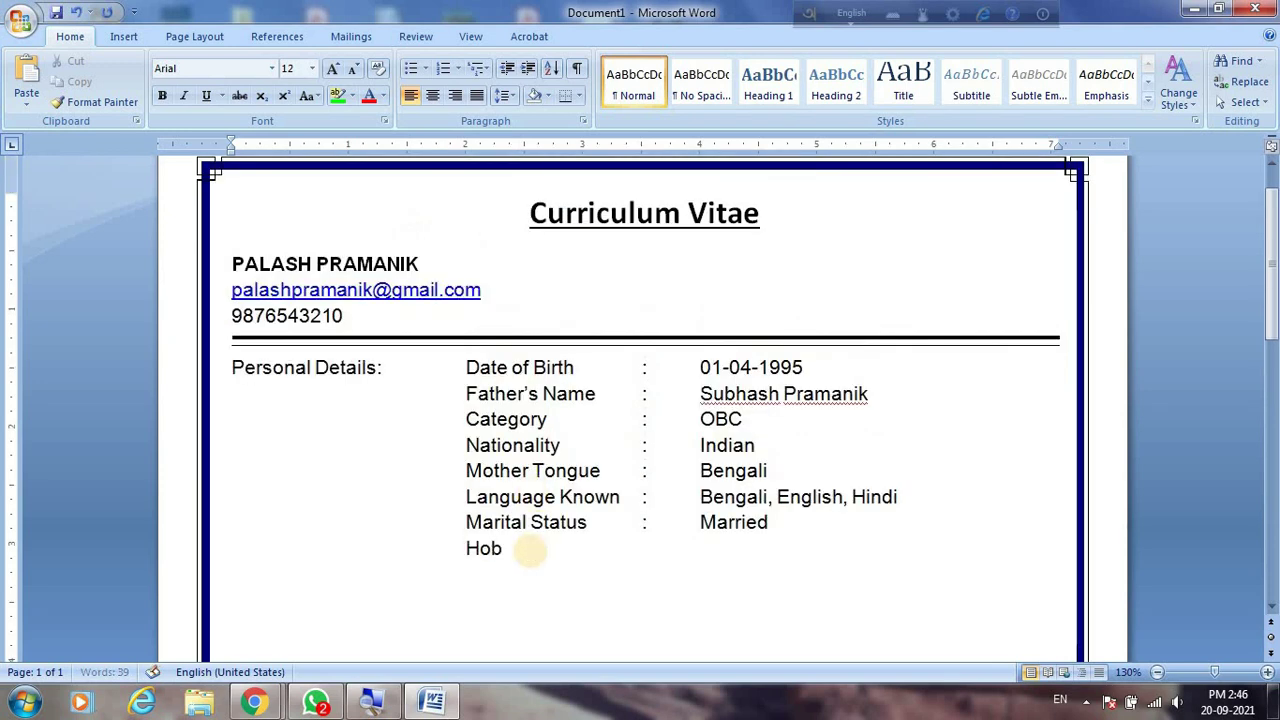
{"action": "type", "text": "by"}
{"action": "key", "text": "Tab"}
{"action": "key", "text": "Tab"}
{"action": "type", "text": ":"}
{"action": "type", "text": "In"}
{"action": "type", "text": "ternet"}
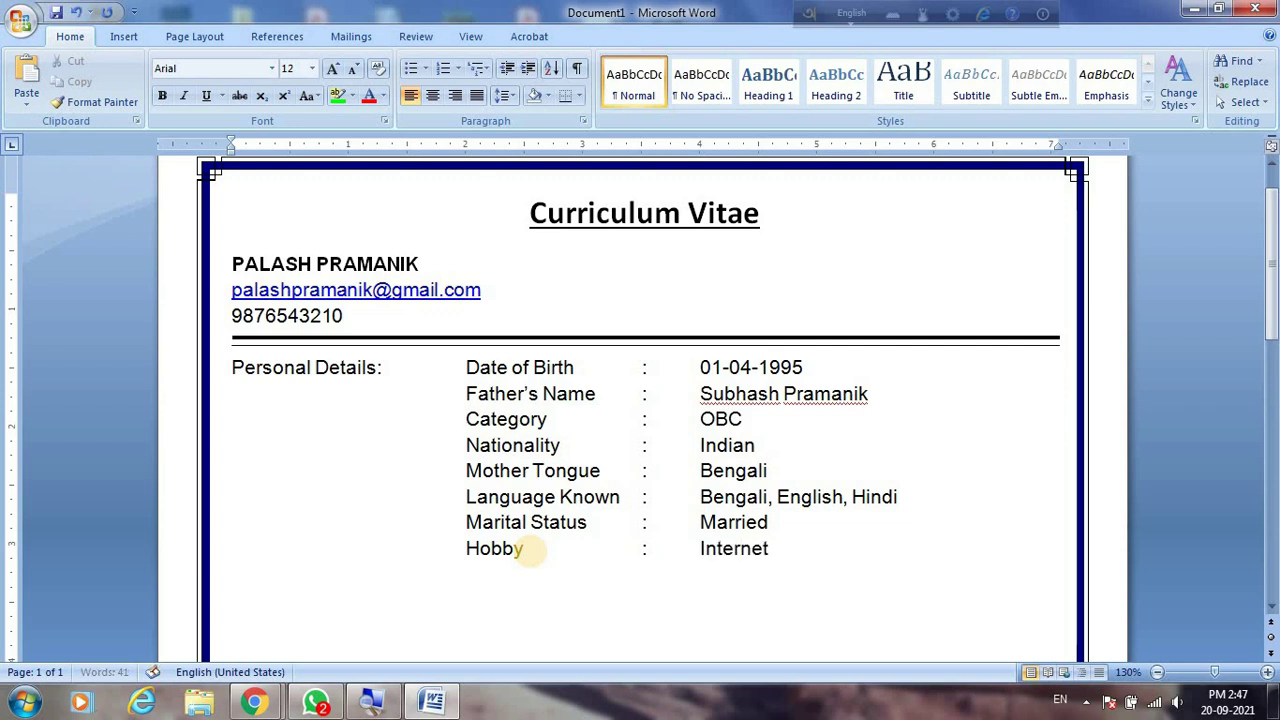
{"action": "type", "text": " Surfi"}
{"action": "type", "text": "ng,"}
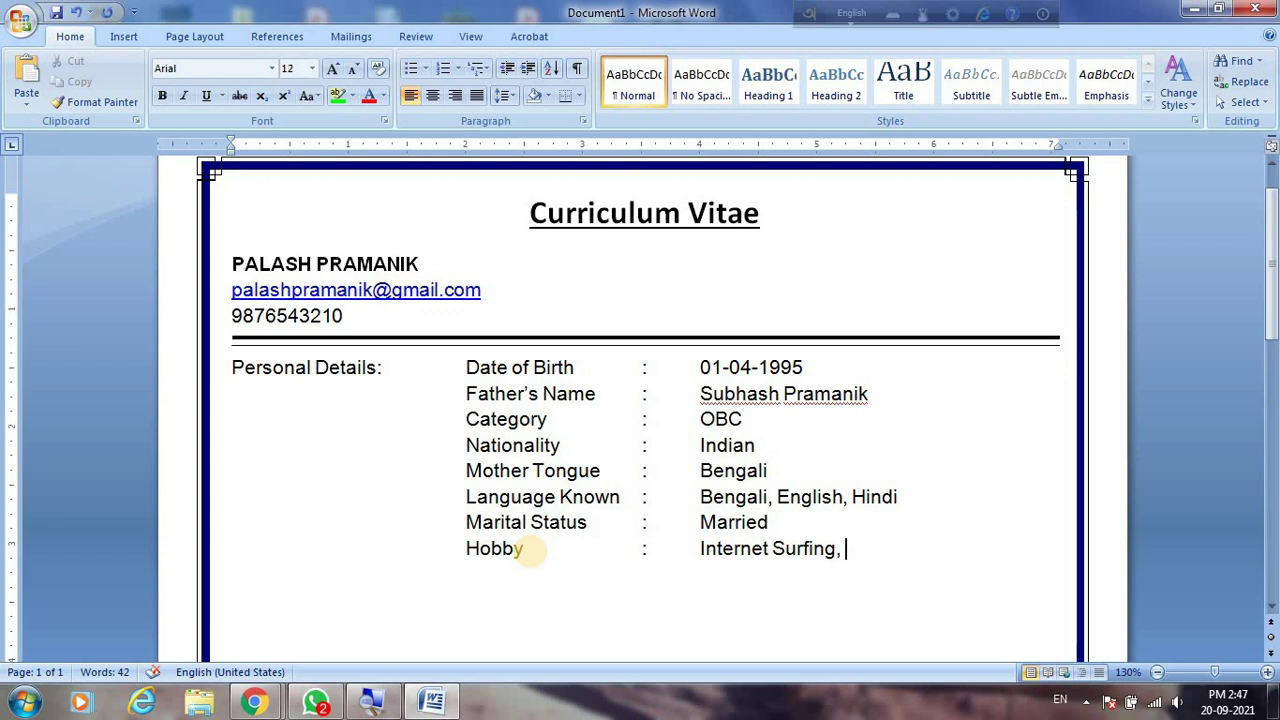
{"action": "type", "text": "Le"}
{"action": "key", "text": "BackSpace"}
{"action": "type", "text": "isten"}
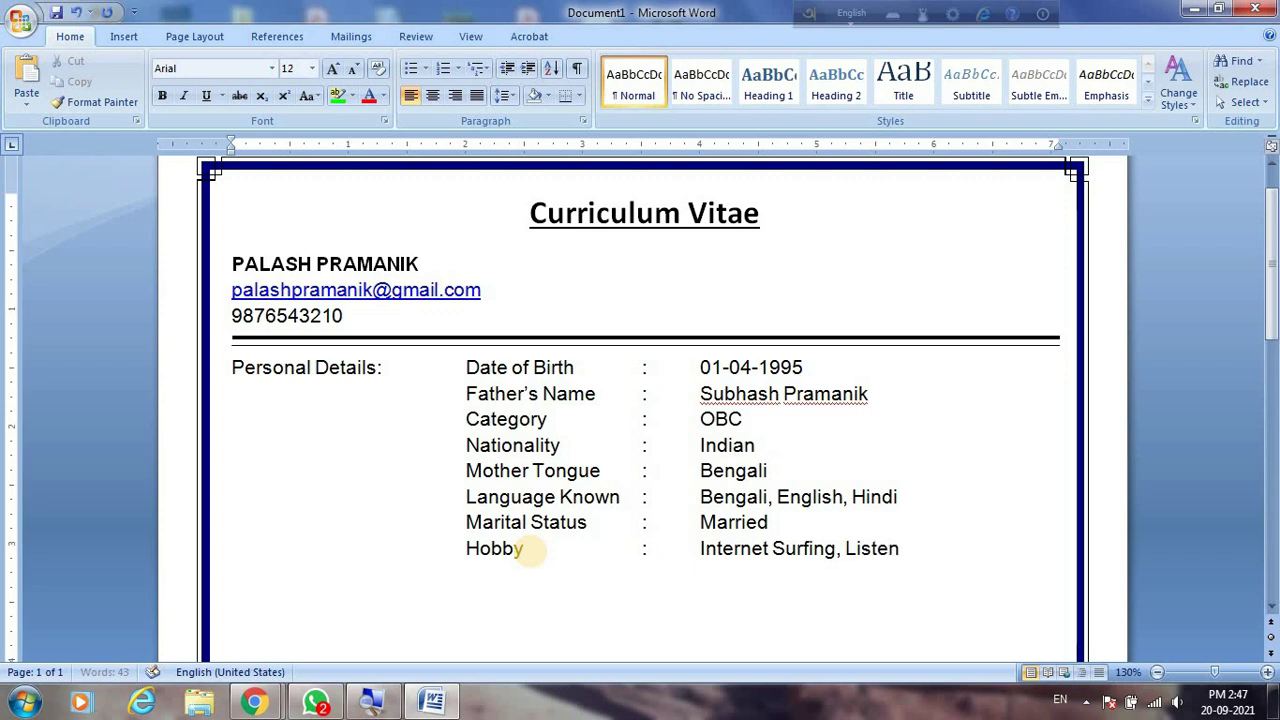
{"action": "type", "text": "ing "}
{"action": "type", "text": "Music"}
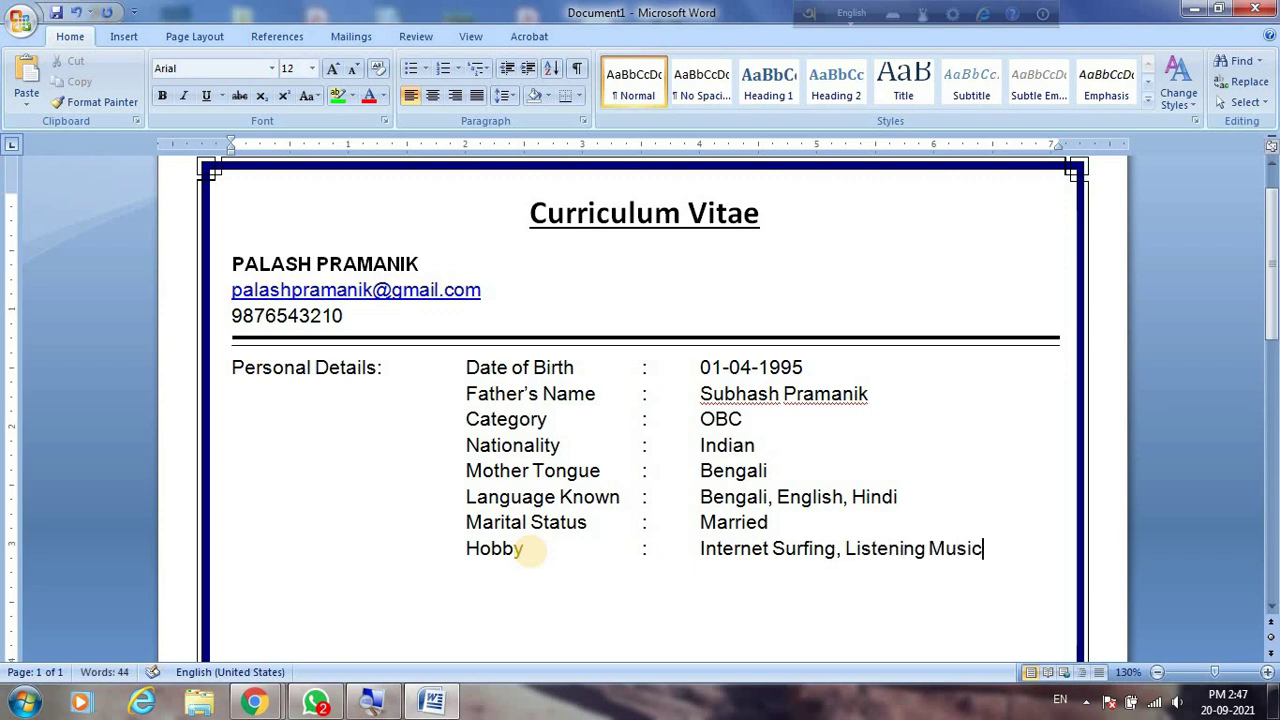
{"action": "key", "text": "Return"}
{"action": "key", "text": "Tab"}
{"action": "key", "text": "Tab"}
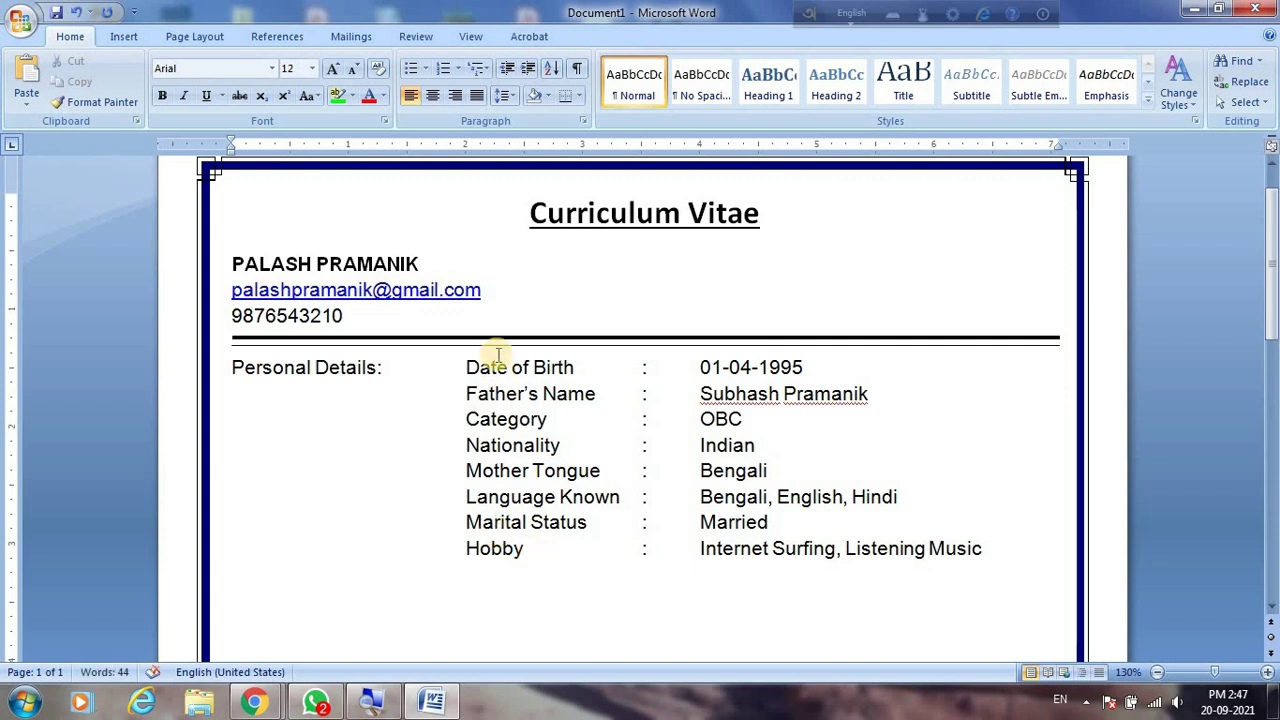
Select the Date of Birth, Father and Marital Status labels, then return to the empty line below Hobby
{"action": "left_click_drag", "start_coordinate": [492, 369], "coordinate": [575, 368]}
{"action": "double_click", "coordinate": [508, 394]}
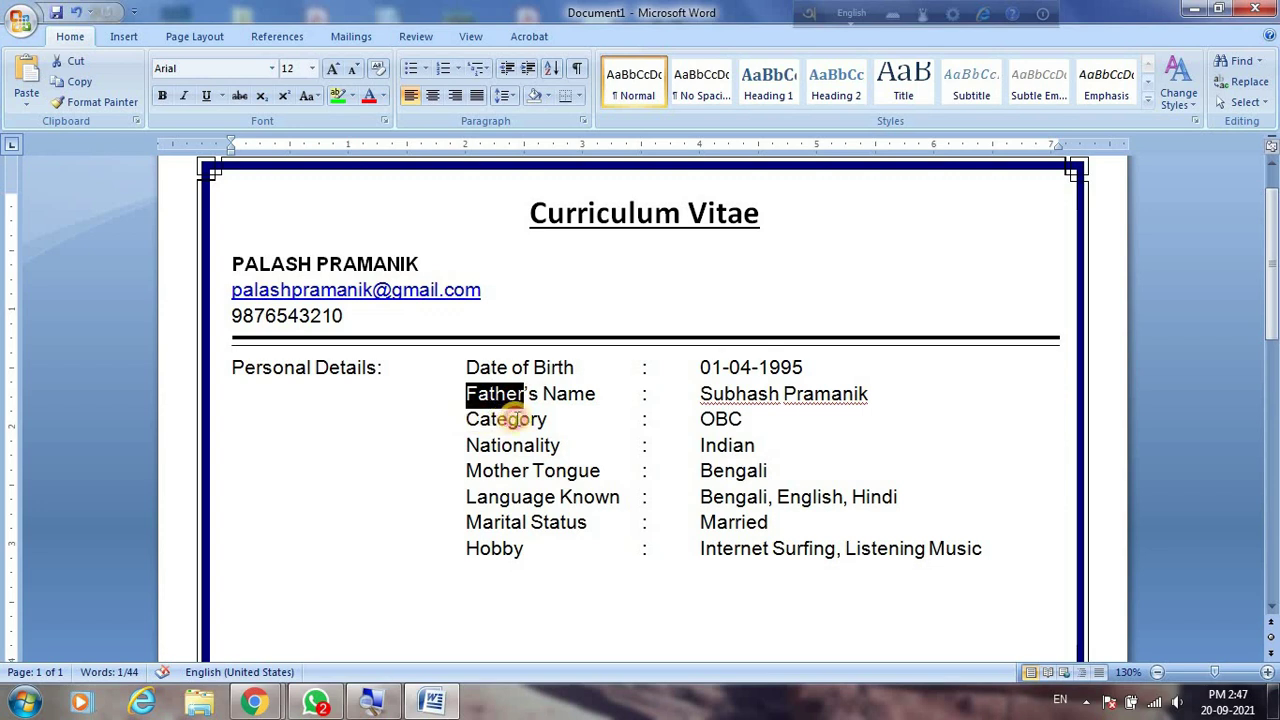
{"action": "mouse_move", "coordinate": [478, 419]}
{"action": "left_mouse_down"}
{"action": "mouse_move", "coordinate": [503, 419]}
{"action": "mouse_move", "coordinate": [583, 468]}
{"action": "left_mouse_up"}
{"action": "mouse_move", "coordinate": [489, 500]}
{"action": "left_mouse_down"}
{"action": "mouse_move", "coordinate": [528, 498]}
{"action": "mouse_move", "coordinate": [541, 536]}
{"action": "mouse_move", "coordinate": [466, 550]}
{"action": "left_mouse_up"}
{"action": "left_click", "coordinate": [444, 594]}
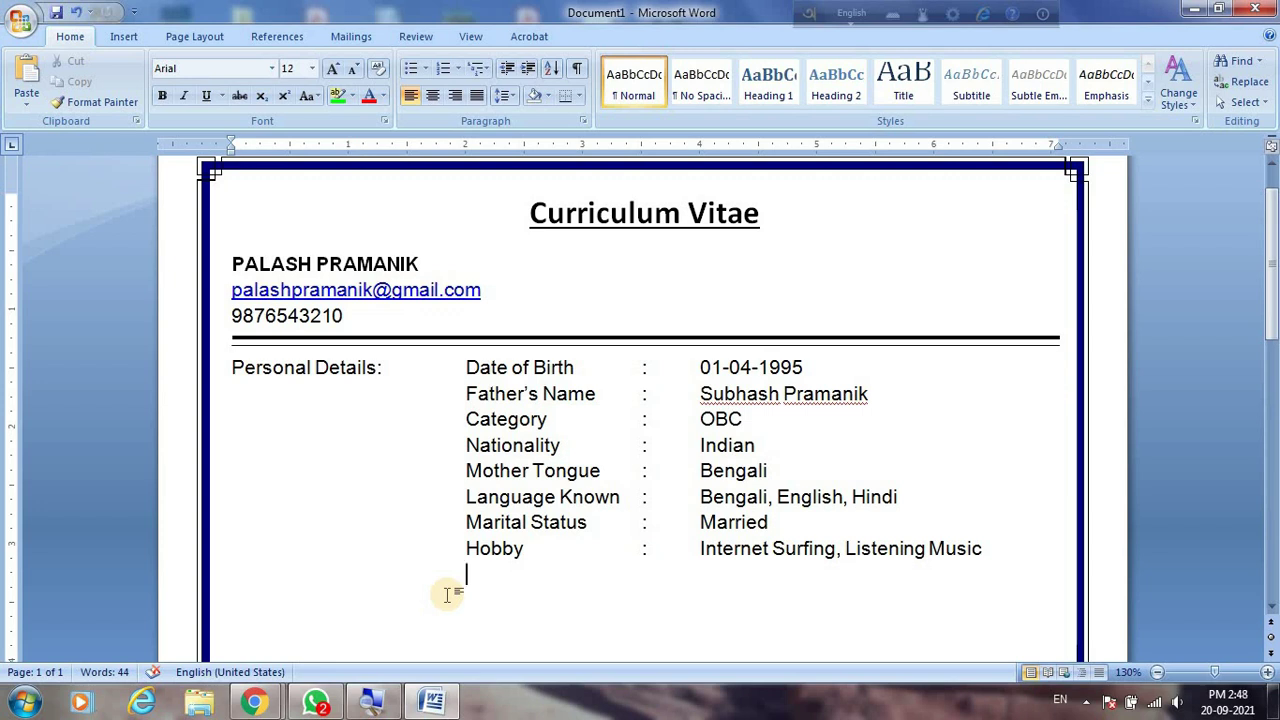
Type 'Academic Qualification:' at the left margin under the Hobby row and start a new line
{"action": "scroll", "coordinate": [491, 566], "scroll_direction": "down", "scroll_amount": 1}
{"action": "scroll", "coordinate": [498, 566], "scroll_direction": "down", "scroll_amount": 1}
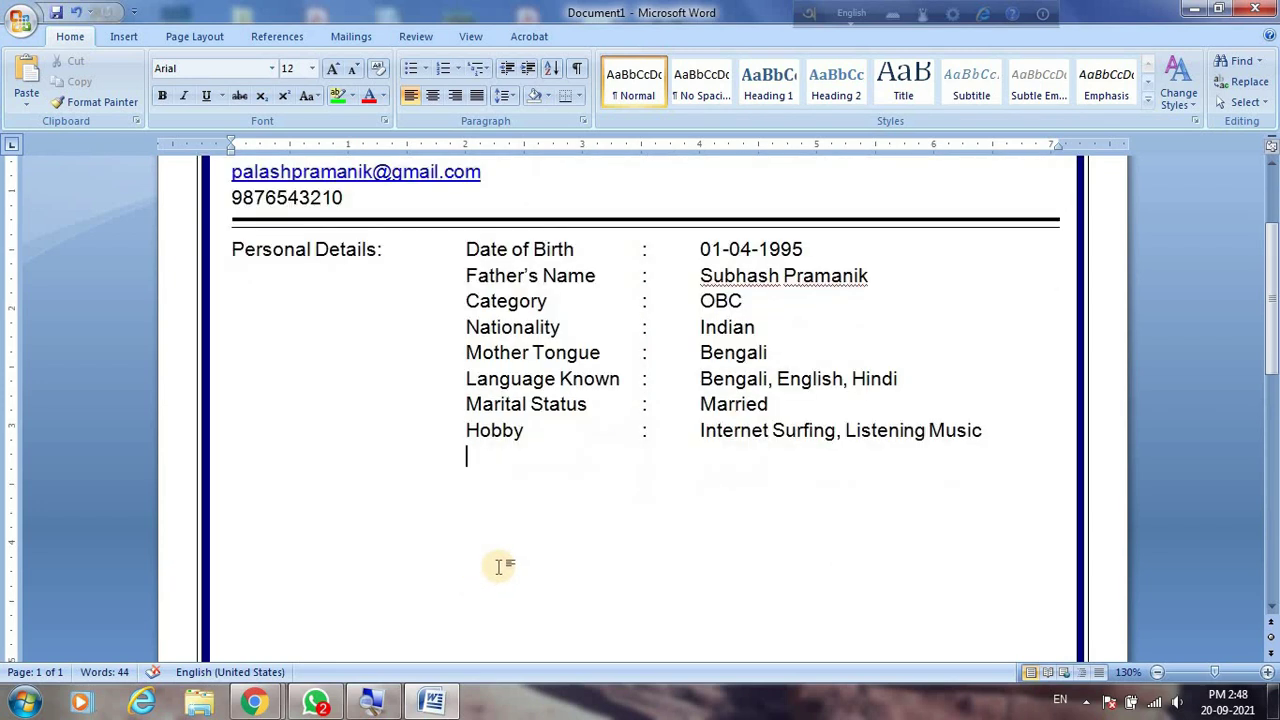
{"action": "key", "text": "BackSpace"}
{"action": "key", "text": "BackSpace"}
{"action": "key", "text": "BackSpace"}
{"action": "key", "text": "BackSpace"}
{"action": "type", "text": "Q"}
{"action": "key", "text": "BackSpace"}
{"action": "type", "text": "Aca"}
{"action": "type", "text": "demic"}
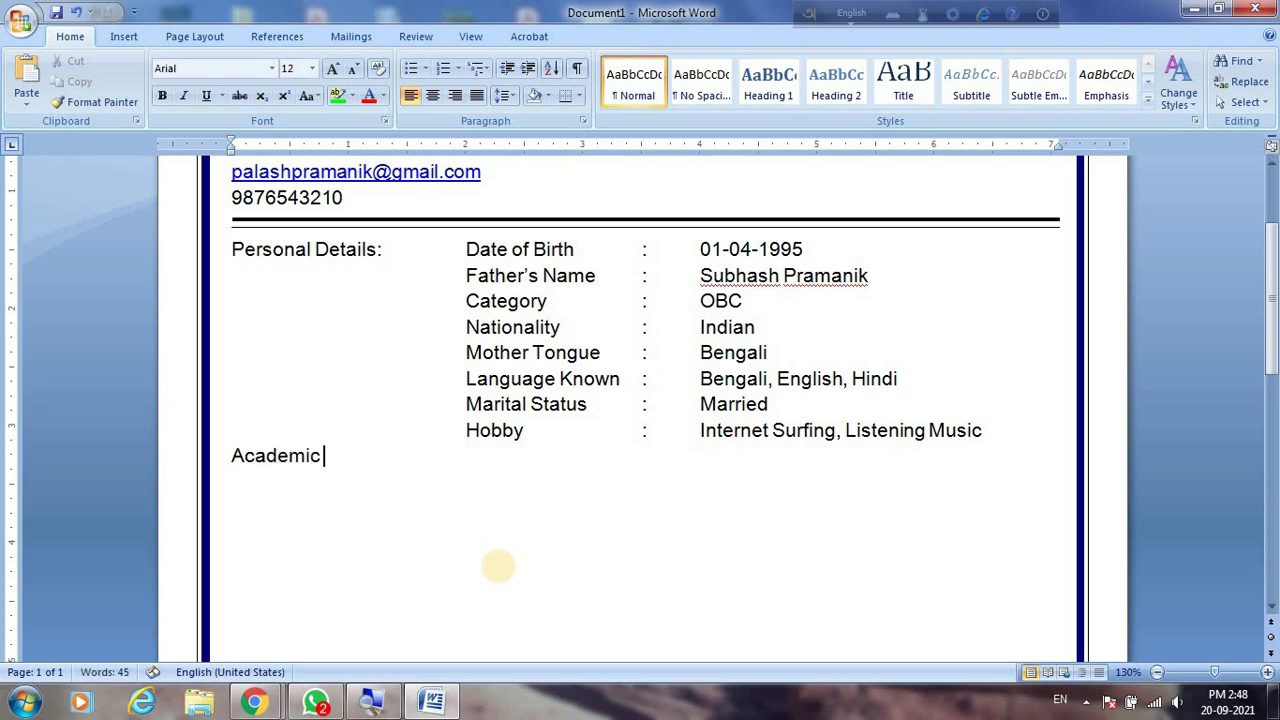
{"action": "type", "text": " Quali"}
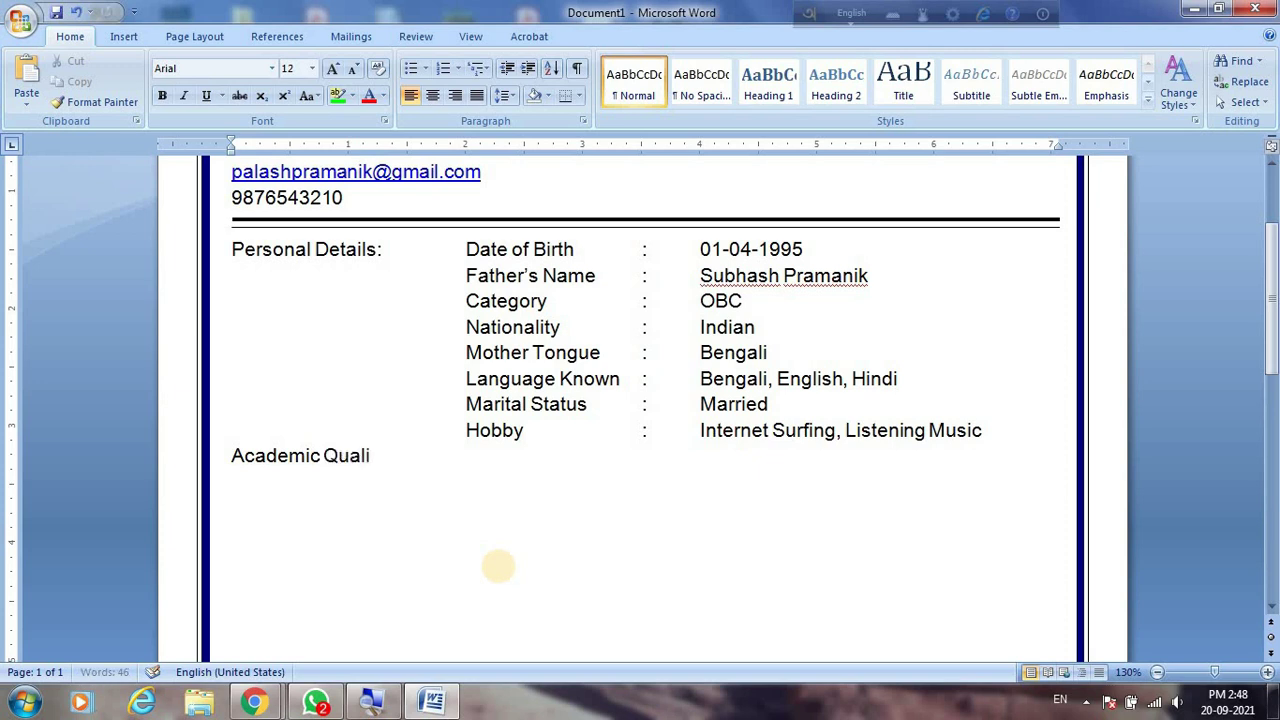
{"action": "type", "text": "fi"}
{"action": "type", "text": "catio"}
{"action": "type", "text": "n"}
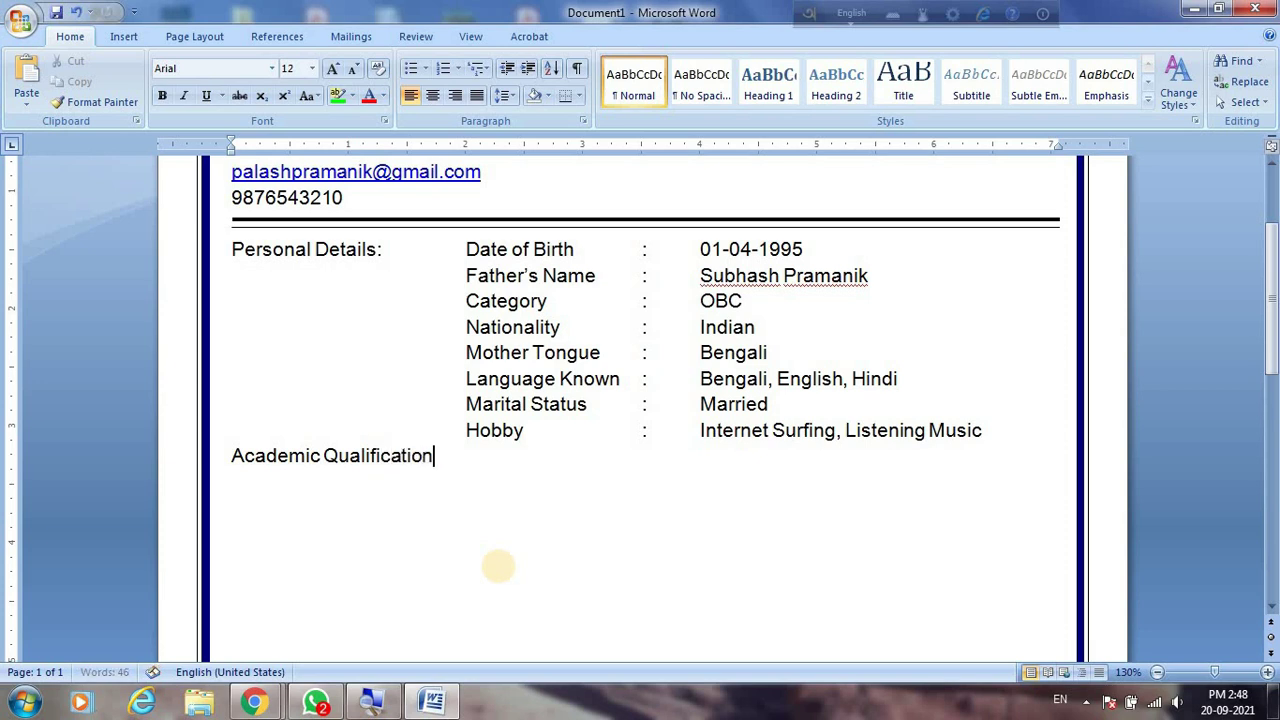
{"action": "type", "text": ":"}
{"action": "key", "text": "Return"}
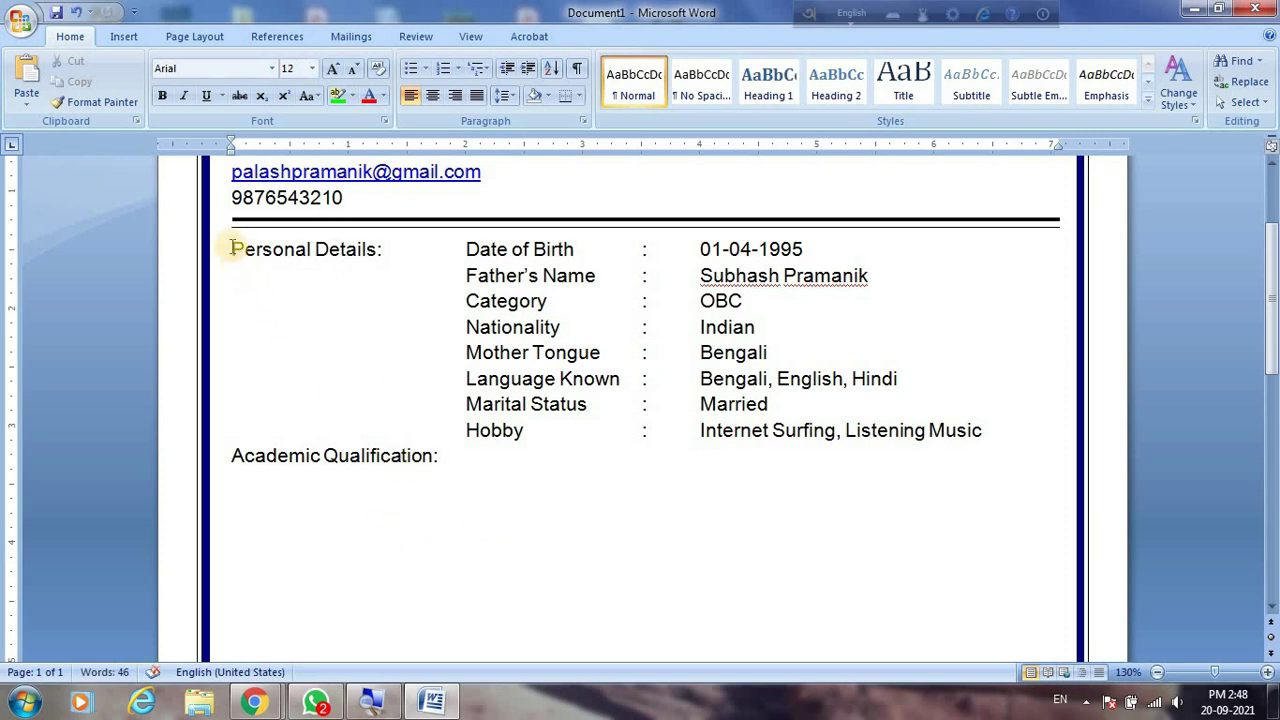
Bold 'Personal Details:' and 'Academic Qualification:', then indent the empty line below by one tab
{"action": "left_click_drag", "start_coordinate": [232, 249], "coordinate": [383, 249]}
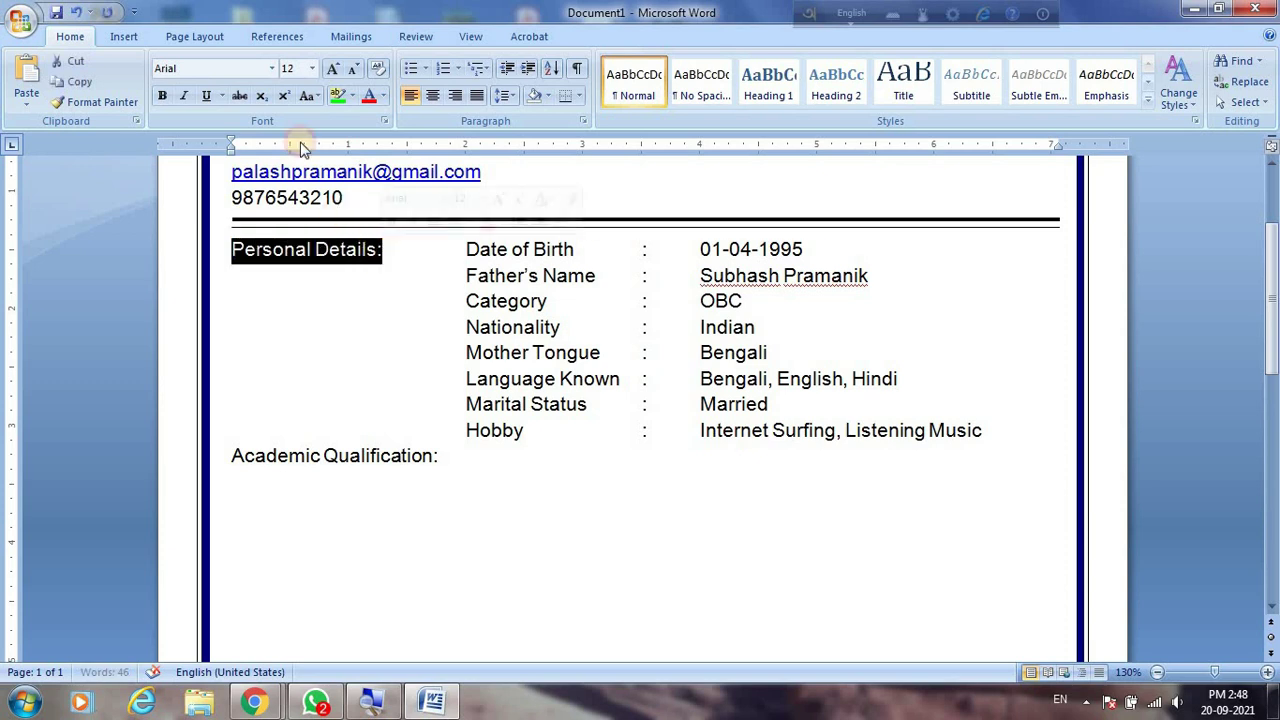
{"action": "left_click", "coordinate": [206, 96]}
{"action": "left_click", "coordinate": [206, 96]}
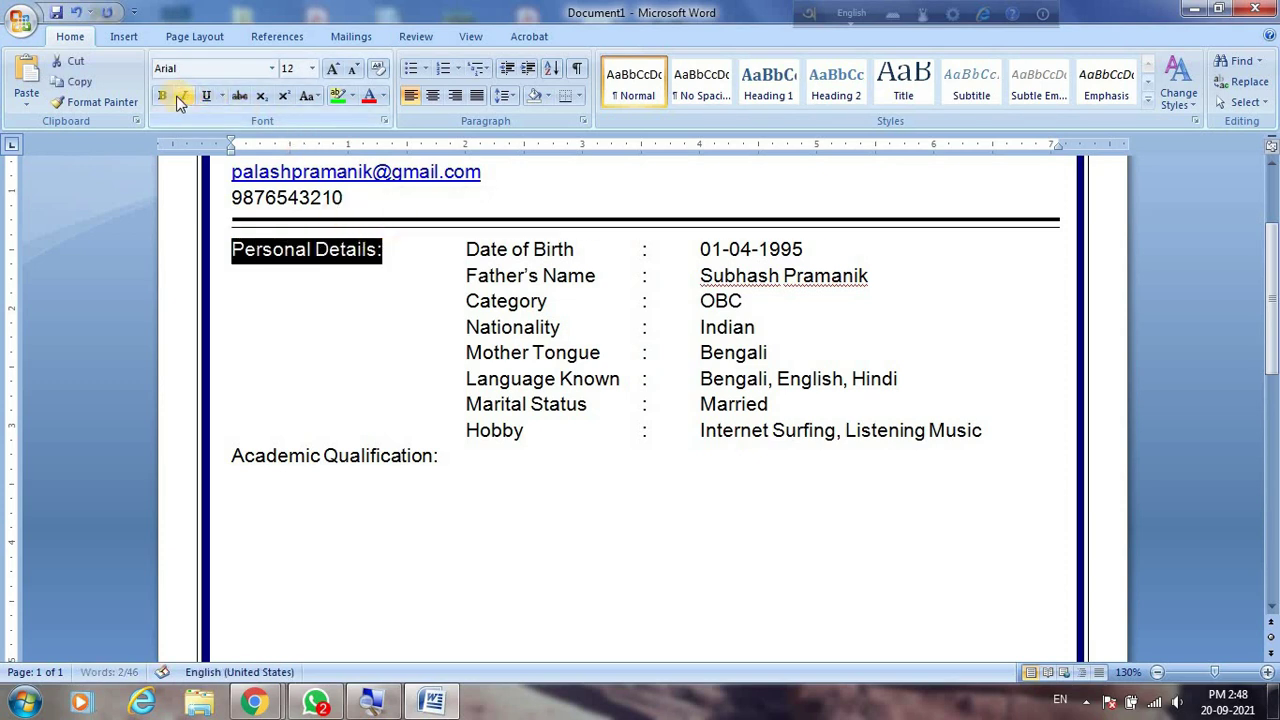
{"action": "left_click", "coordinate": [162, 96]}
{"action": "left_click_drag", "start_coordinate": [231, 456], "coordinate": [433, 456]}
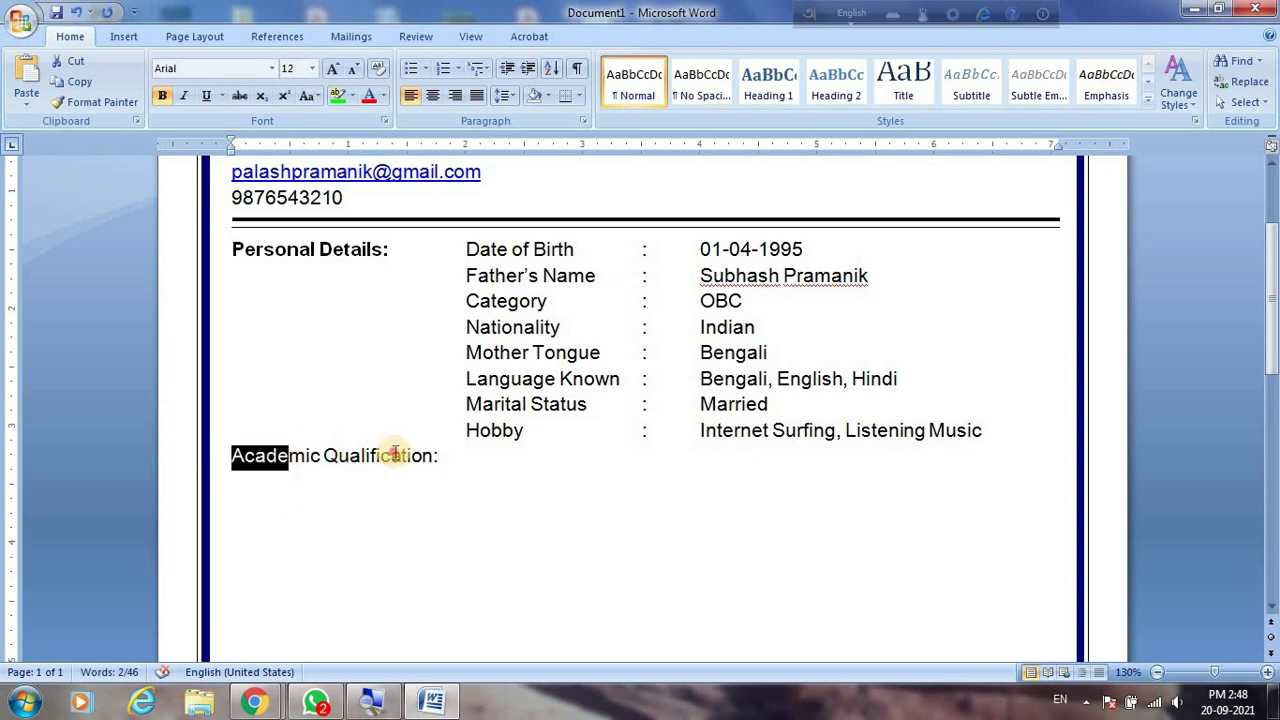
{"action": "left_click", "coordinate": [162, 96]}
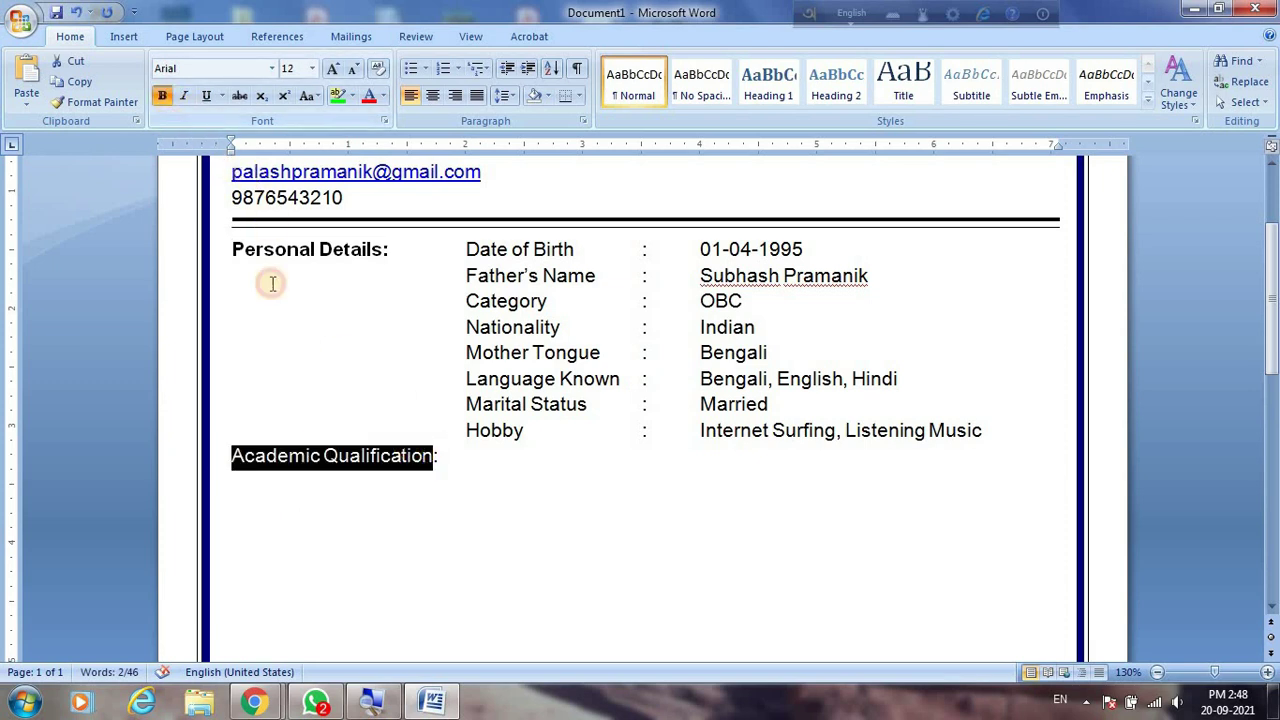
{"action": "left_click", "coordinate": [380, 520]}
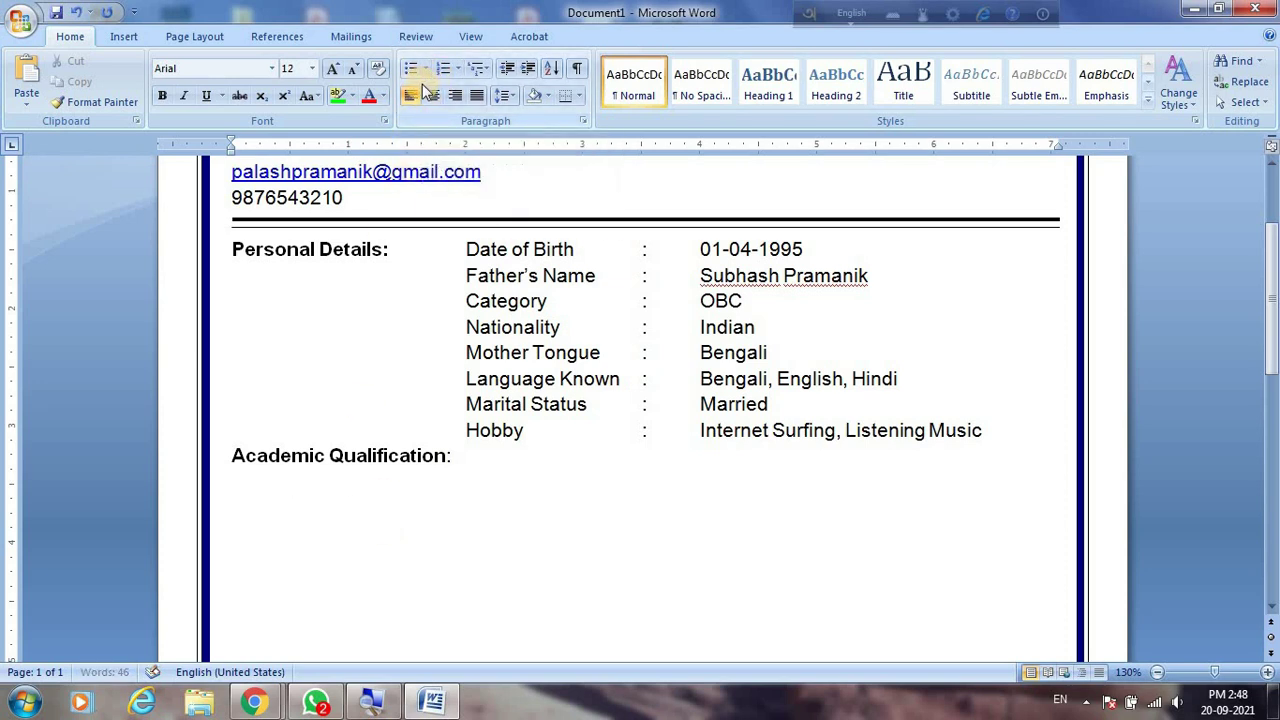
{"action": "key", "text": "Tab"}
Apply the arrowhead bullet from the Bullet Library to the indented line under Academic Qualification
{"action": "left_click", "coordinate": [434, 514]}
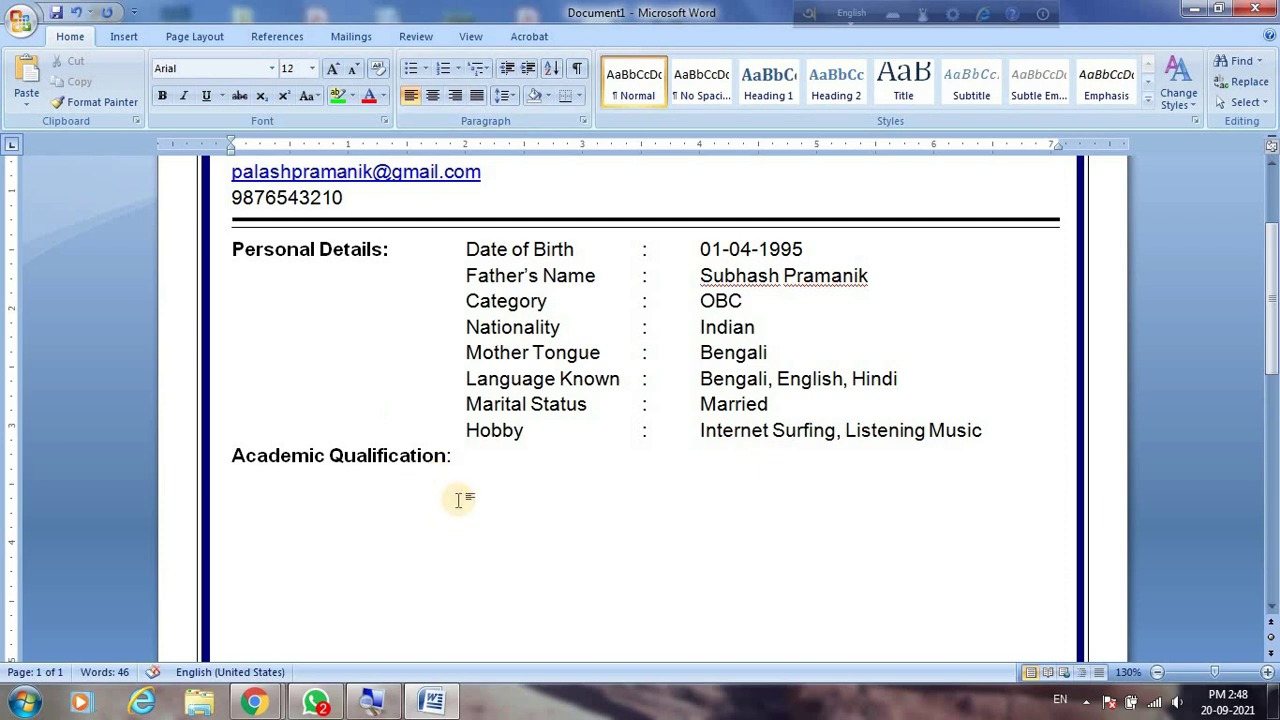
{"action": "left_click", "coordinate": [457, 497]}
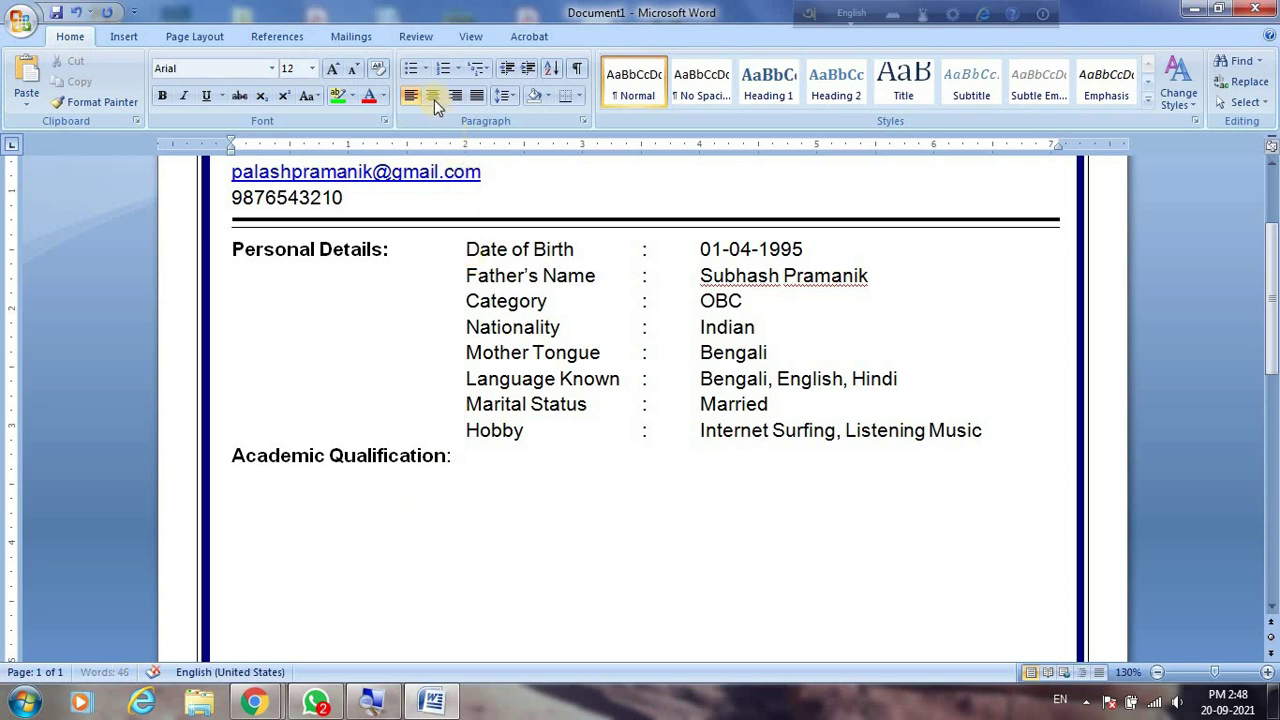
{"action": "left_click", "coordinate": [425, 68]}
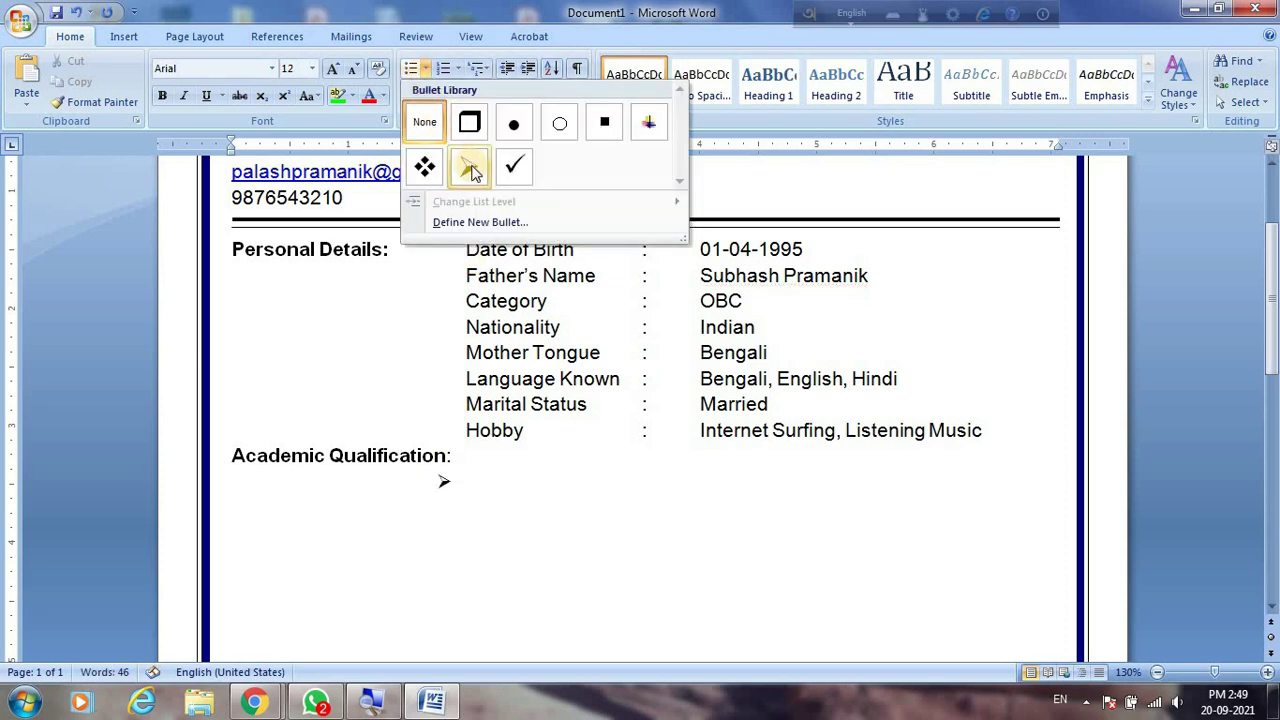
{"action": "left_click", "coordinate": [466, 502]}
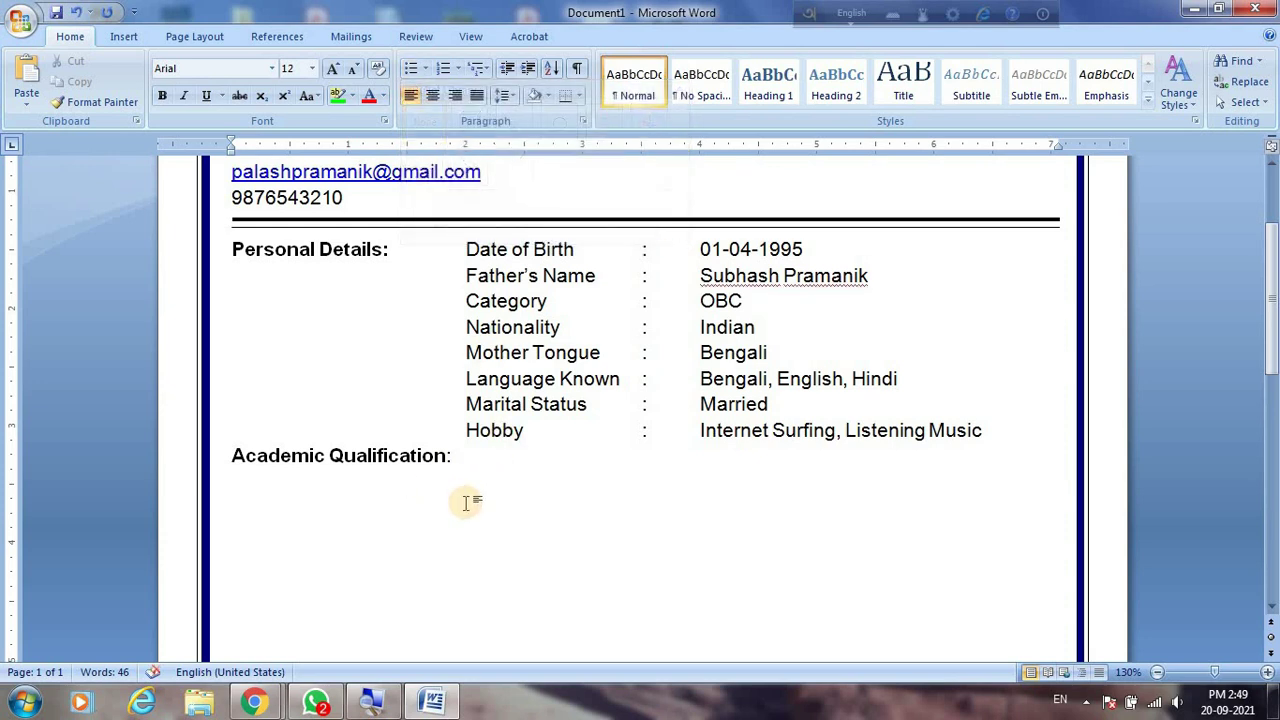
{"action": "left_click", "coordinate": [425, 68]}
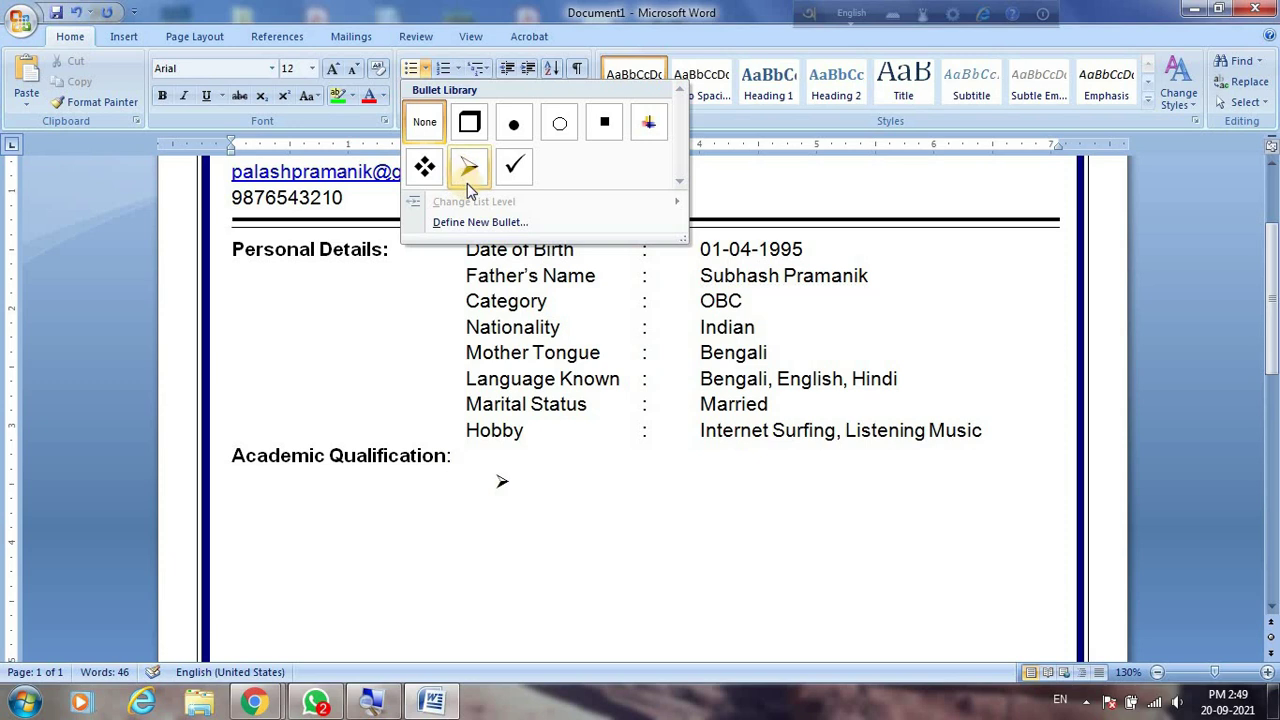
{"action": "left_click", "coordinate": [462, 488]}
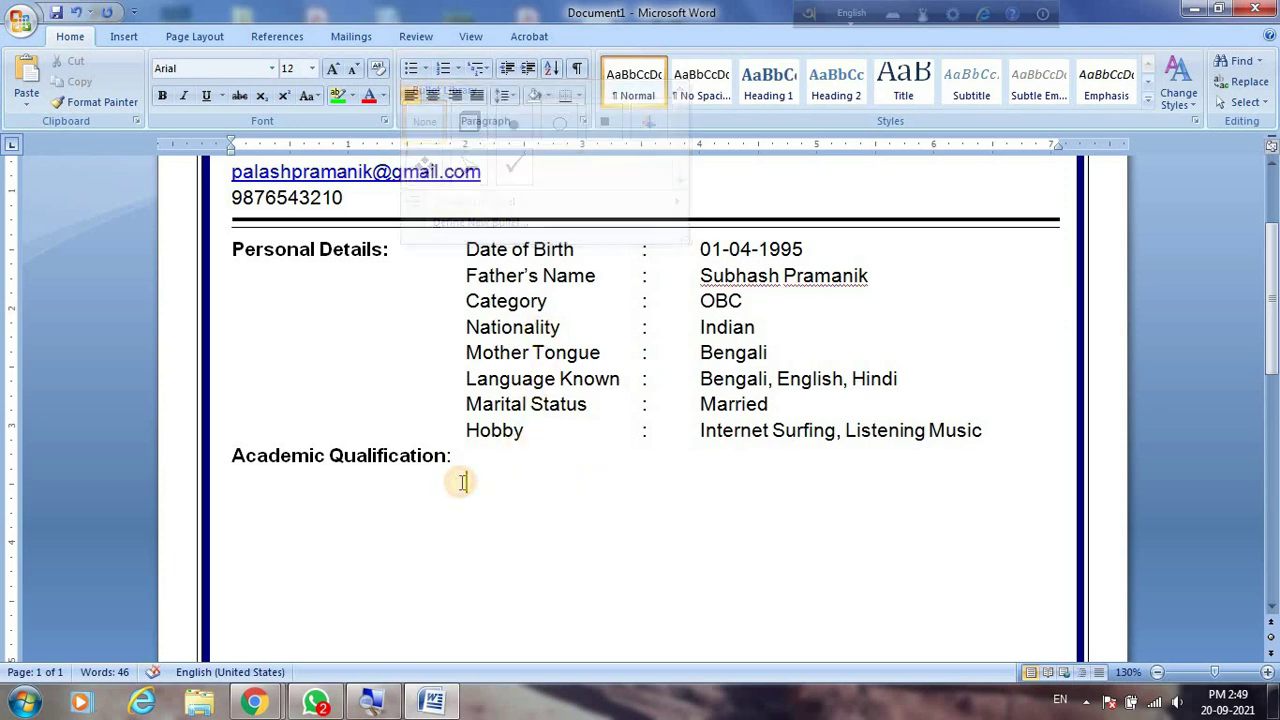
{"action": "left_click", "coordinate": [425, 68]}
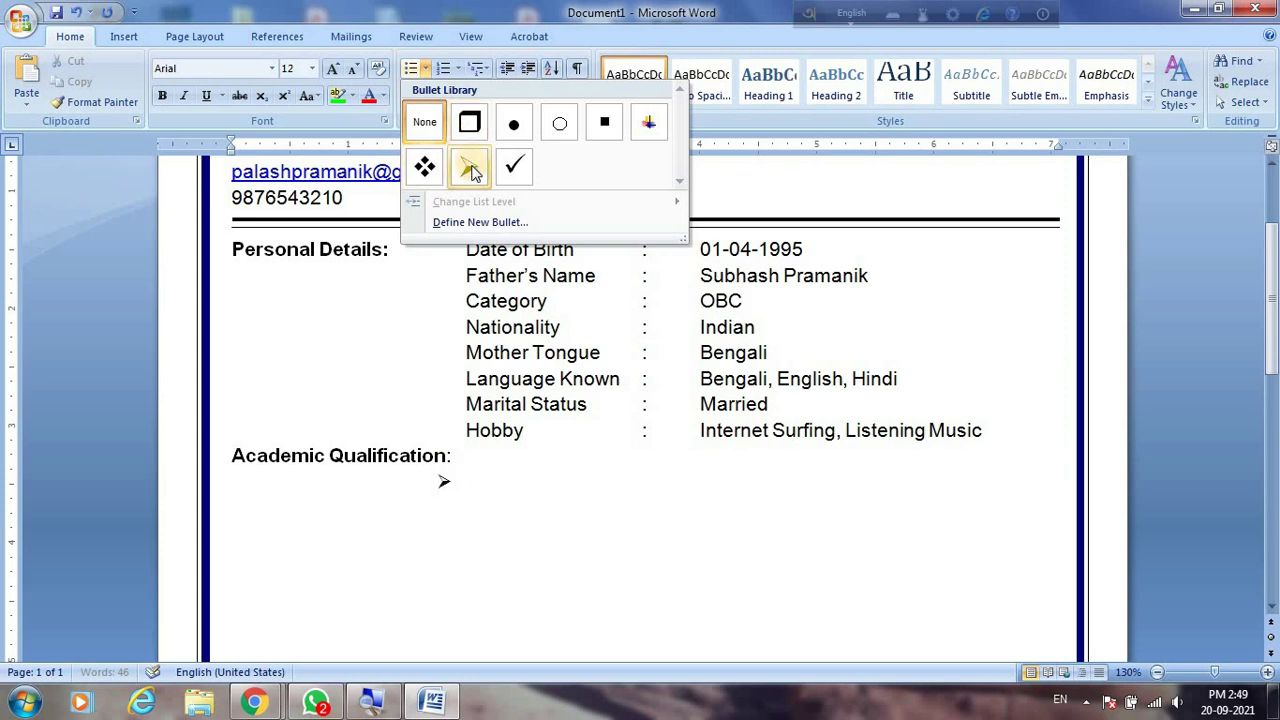
{"action": "left_click", "coordinate": [470, 167]}
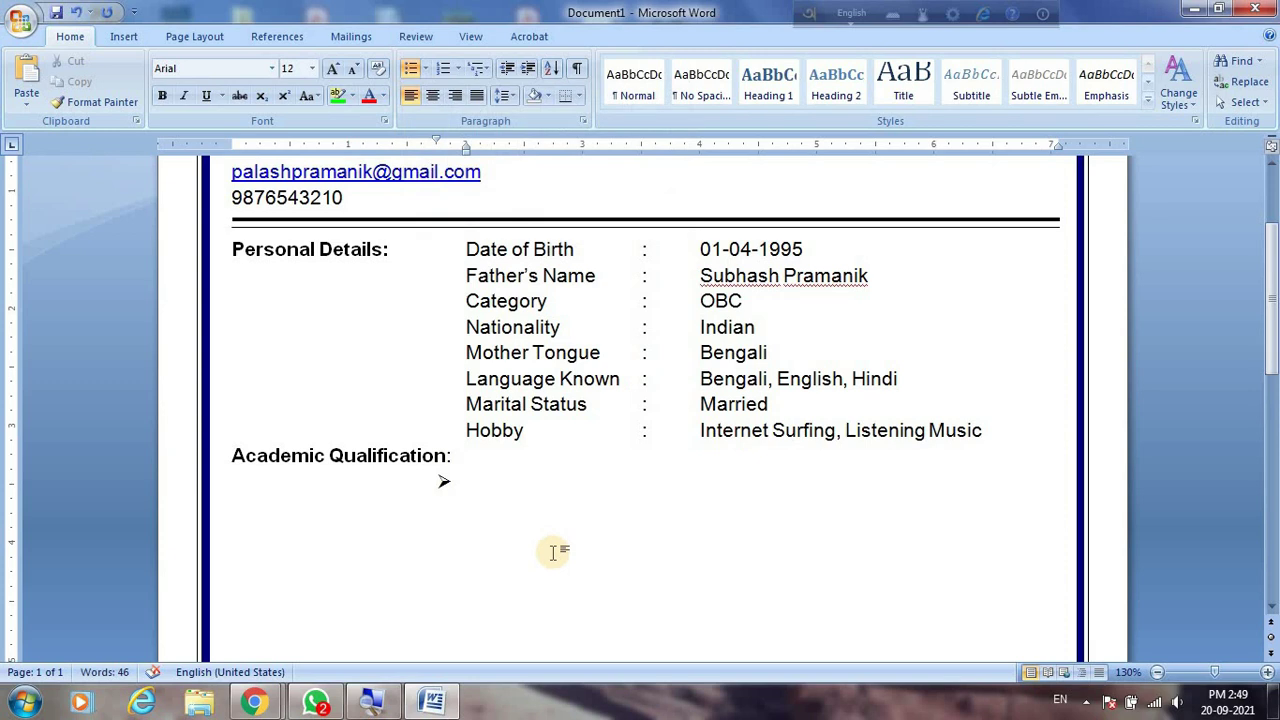
Type the Madhyamik entry: Kanchantala J.D.J. Institute, West Bengal Board of Secondary Education, 2012, score 75%
{"action": "type", "text": "Madh"}
{"action": "type", "text": "yamik"}
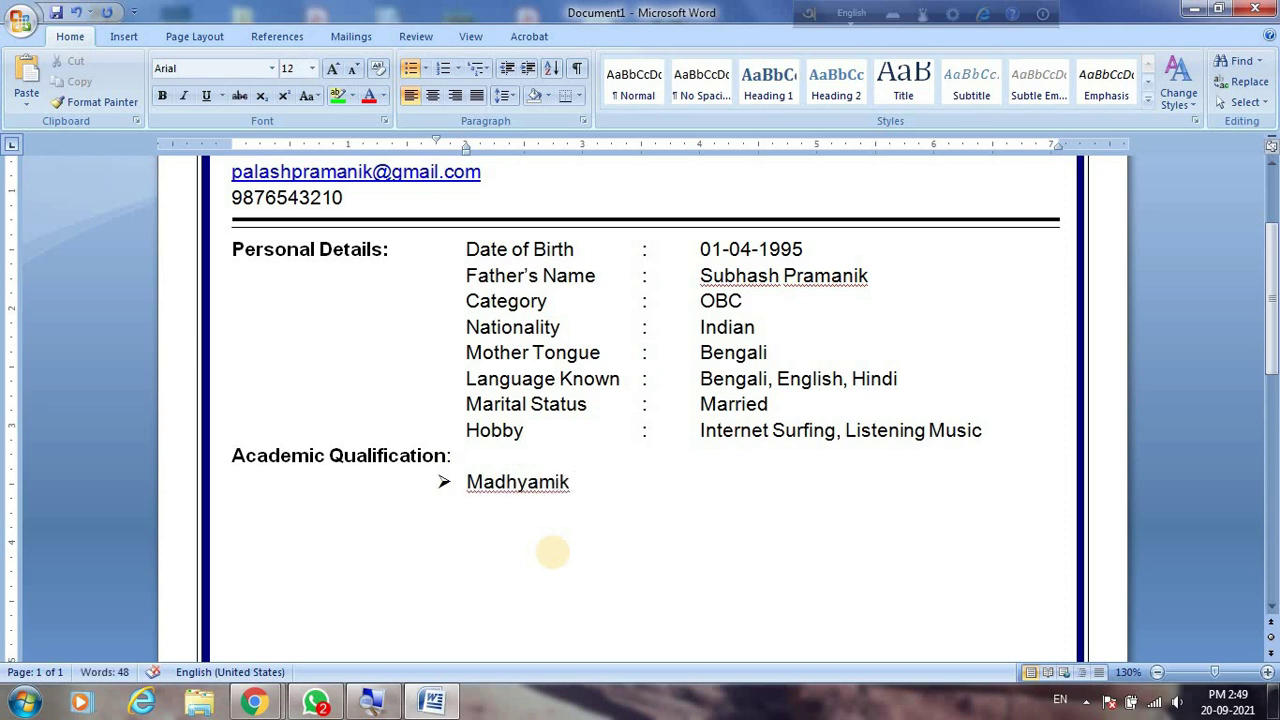
{"action": "type", "text": " Exa"}
{"action": "type", "text": "m Pas"}
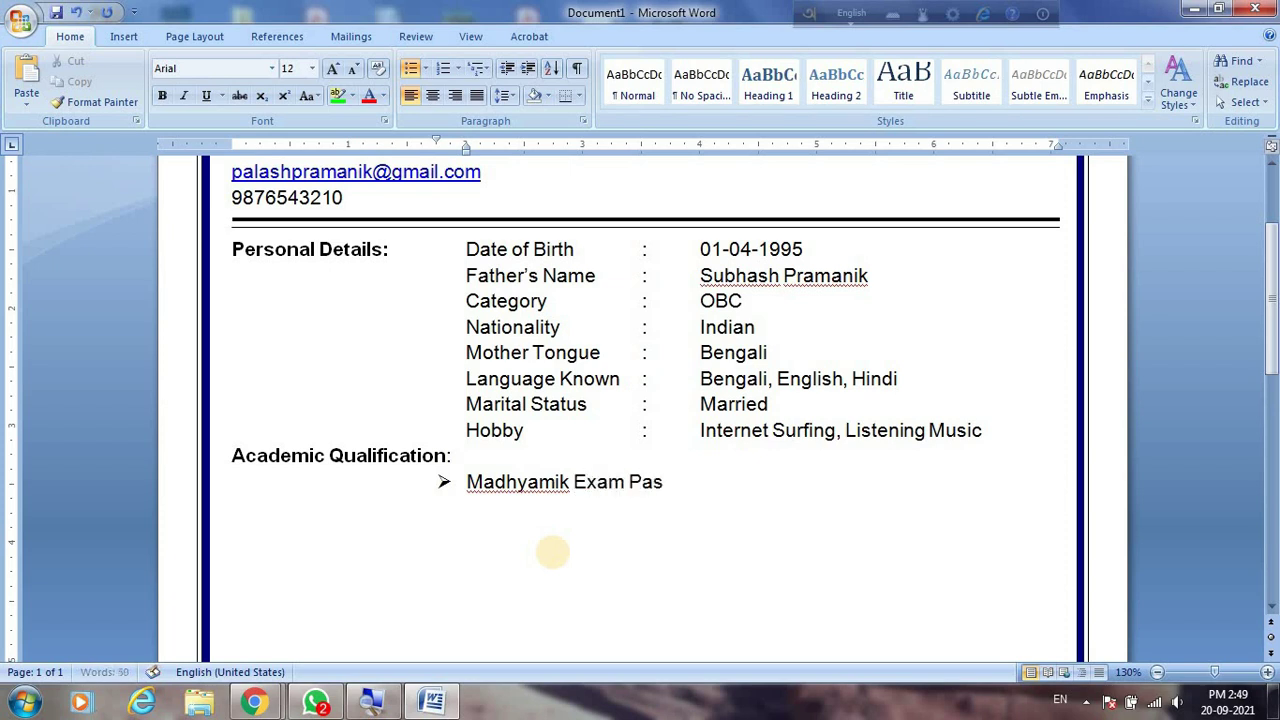
{"action": "type", "text": "sed"}
{"action": "type", "text": " from "}
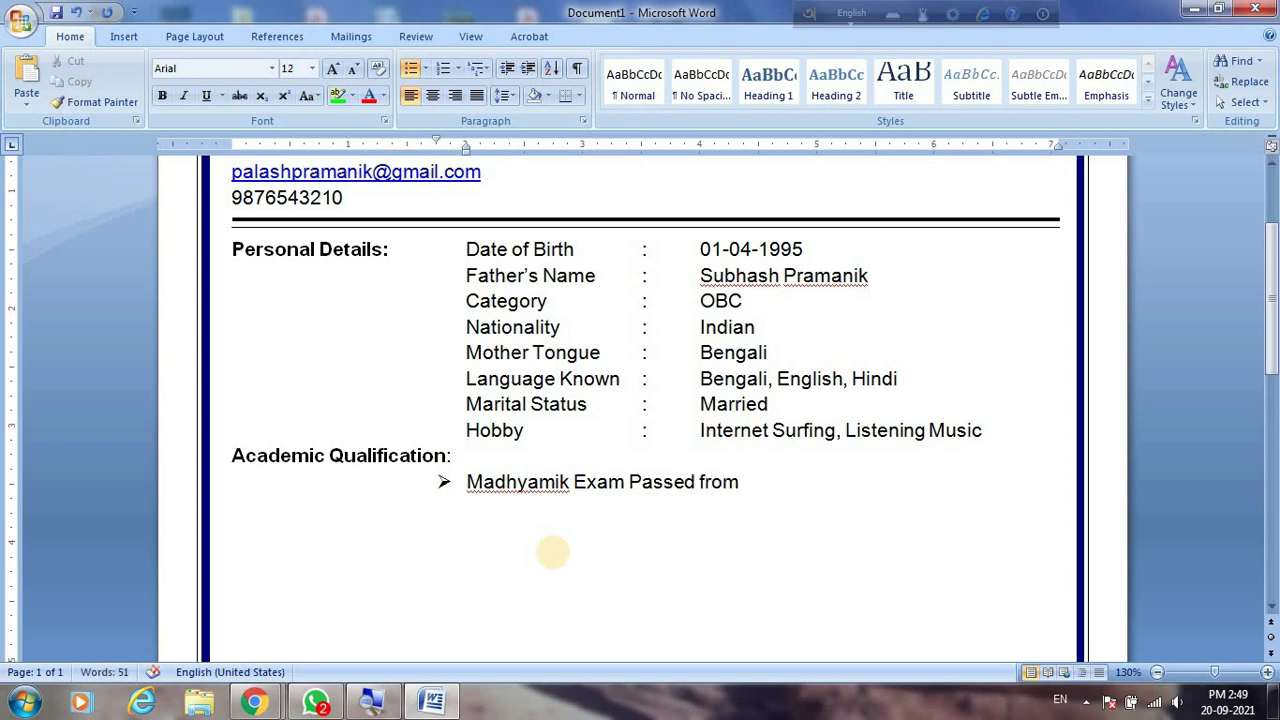
{"action": "type", "text": "Kanchan"}
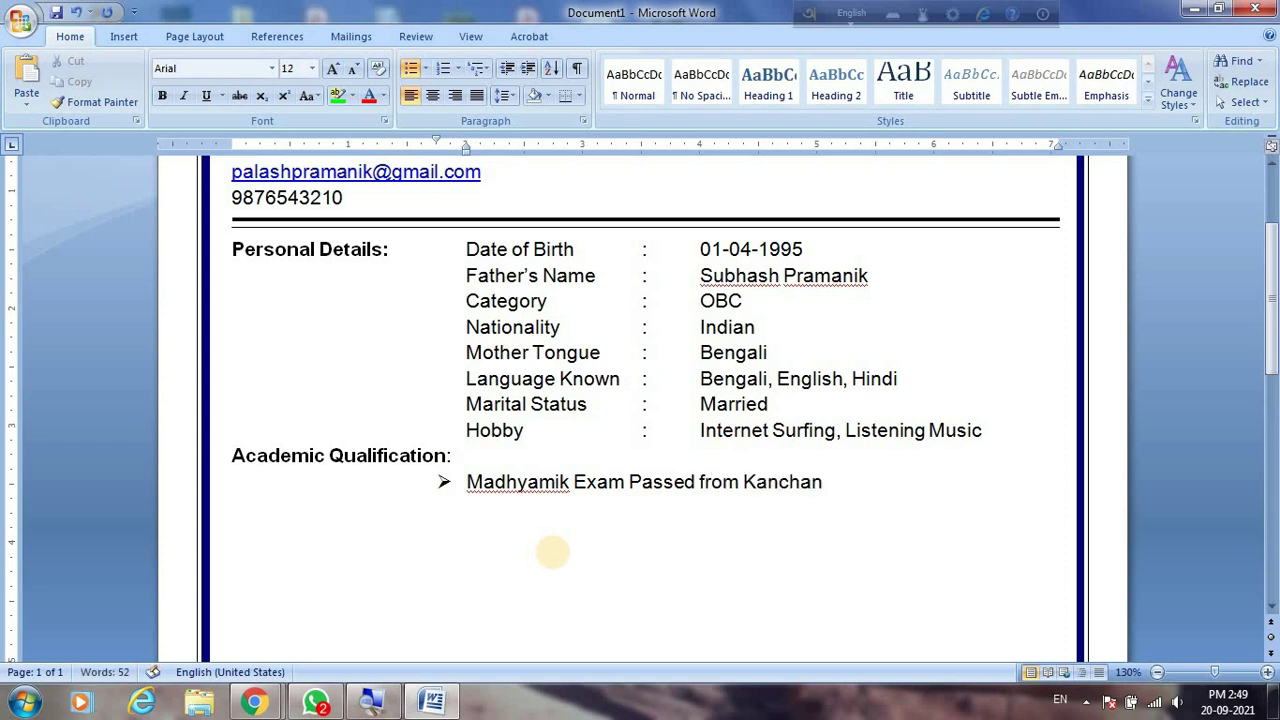
{"action": "type", "text": "tala"}
{"action": "type", "text": " J."}
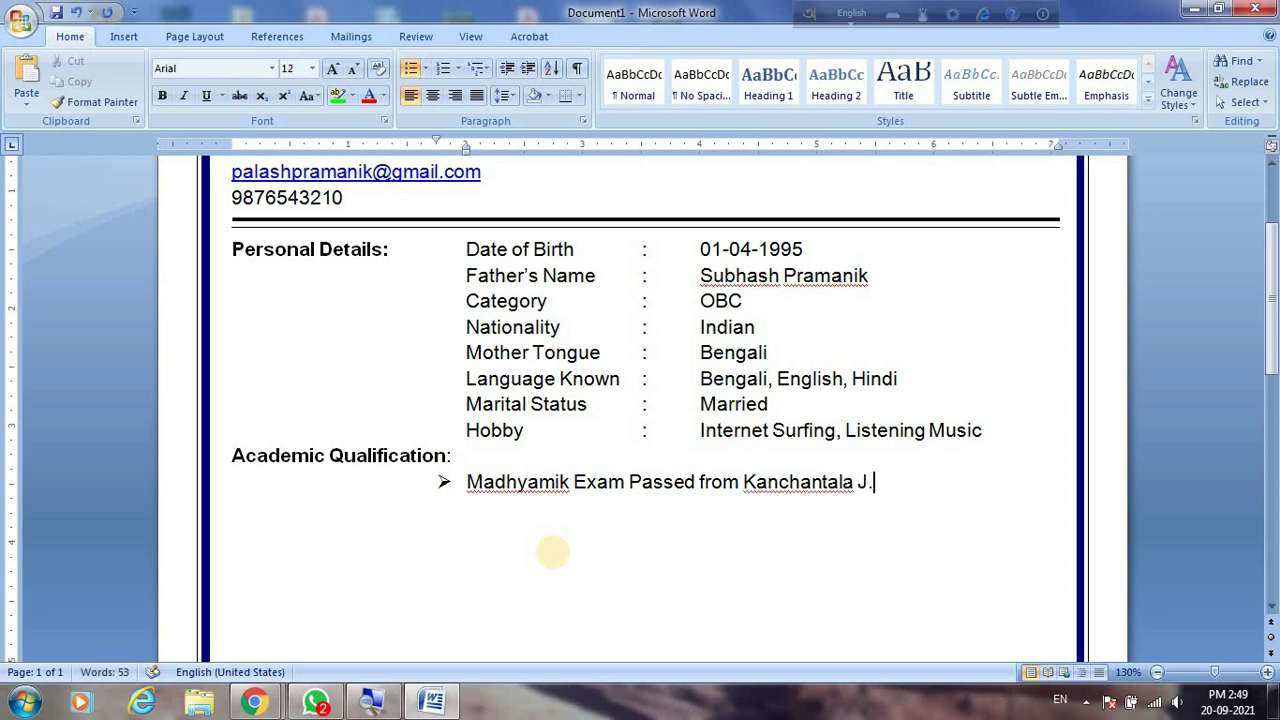
{"action": "type", "text": "D.J. "}
{"action": "type", "text": "Institut"}
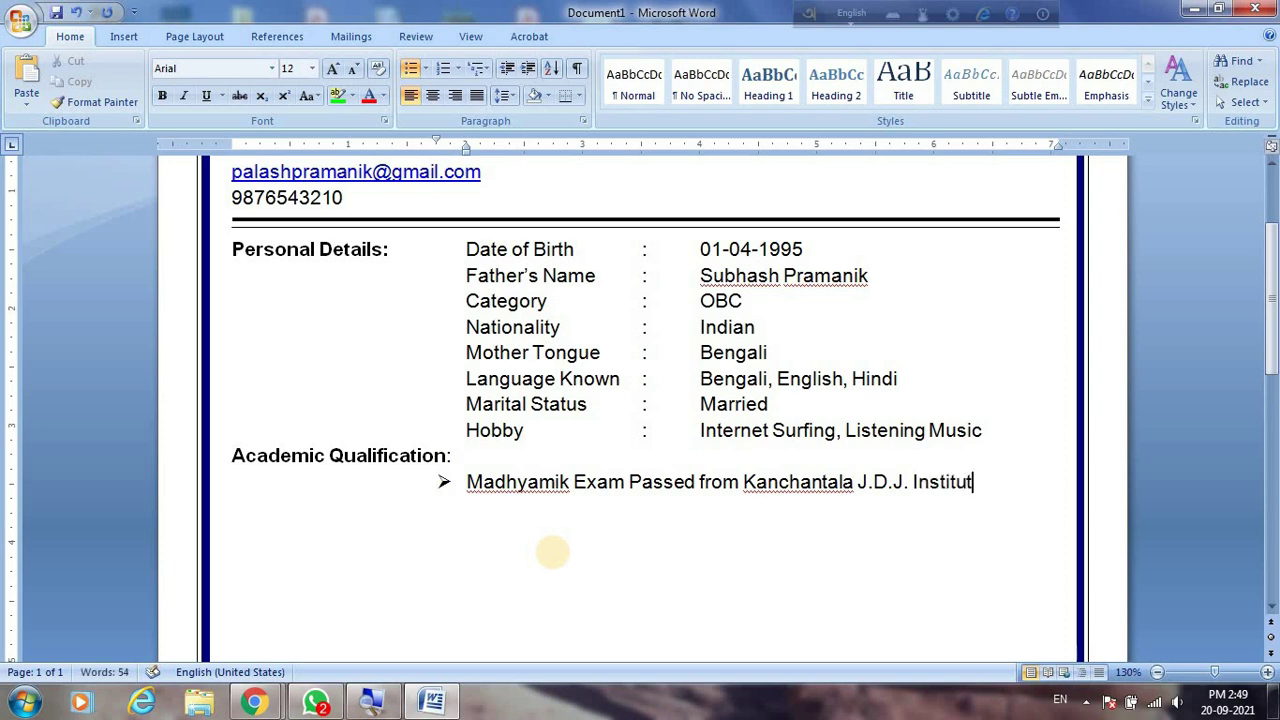
{"action": "type", "text": "e"}
{"action": "key", "text": "BackSpace"}
{"action": "type", "text": "U"}
{"action": "type", "text": "nder "}
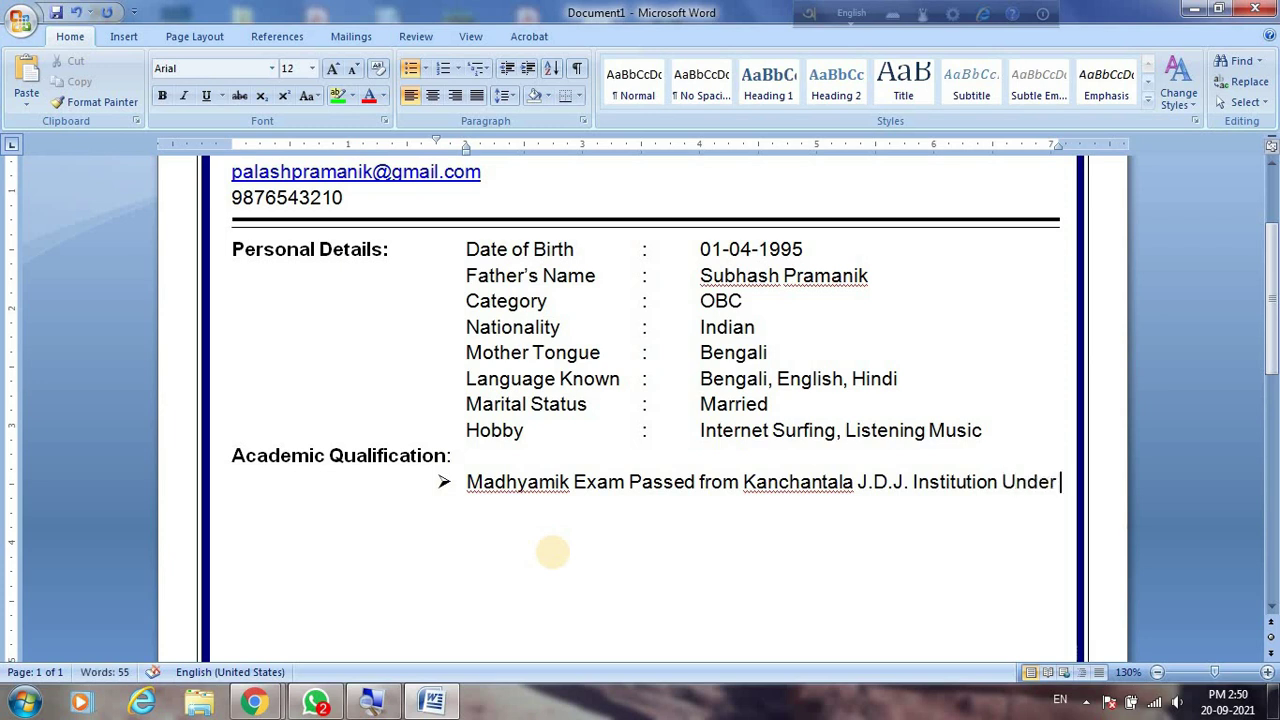
{"action": "type", "text": "B"}
{"action": "key", "text": "BackSpace"}
{"action": "type", "text": "We"}
{"action": "type", "text": " be"}
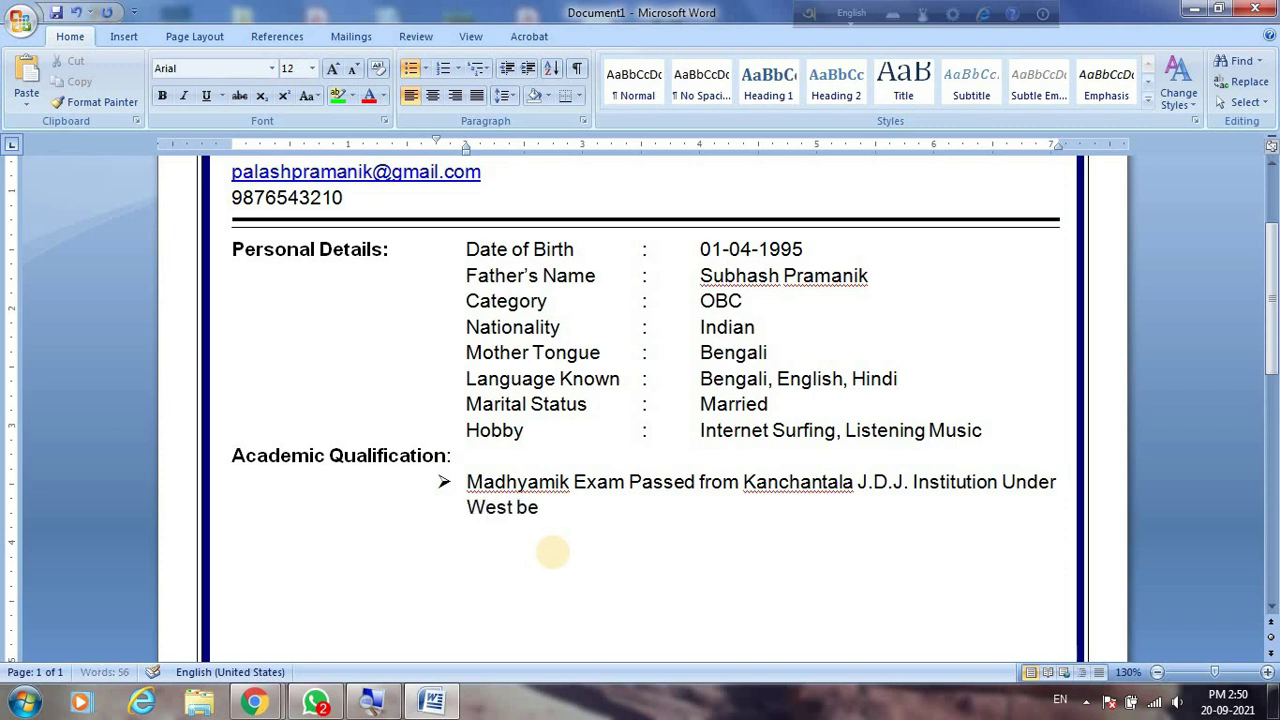
{"action": "type", "text": "ngal"}
{"action": "key", "text": "BackSpace"}
{"action": "key", "text": "BackSpace"}
{"action": "key", "text": "BackSpace"}
{"action": "key", "text": "BackSpace"}
{"action": "key", "text": "BackSpace"}
{"action": "key", "text": "BackSpace"}
{"action": "type", "text": "Board"}
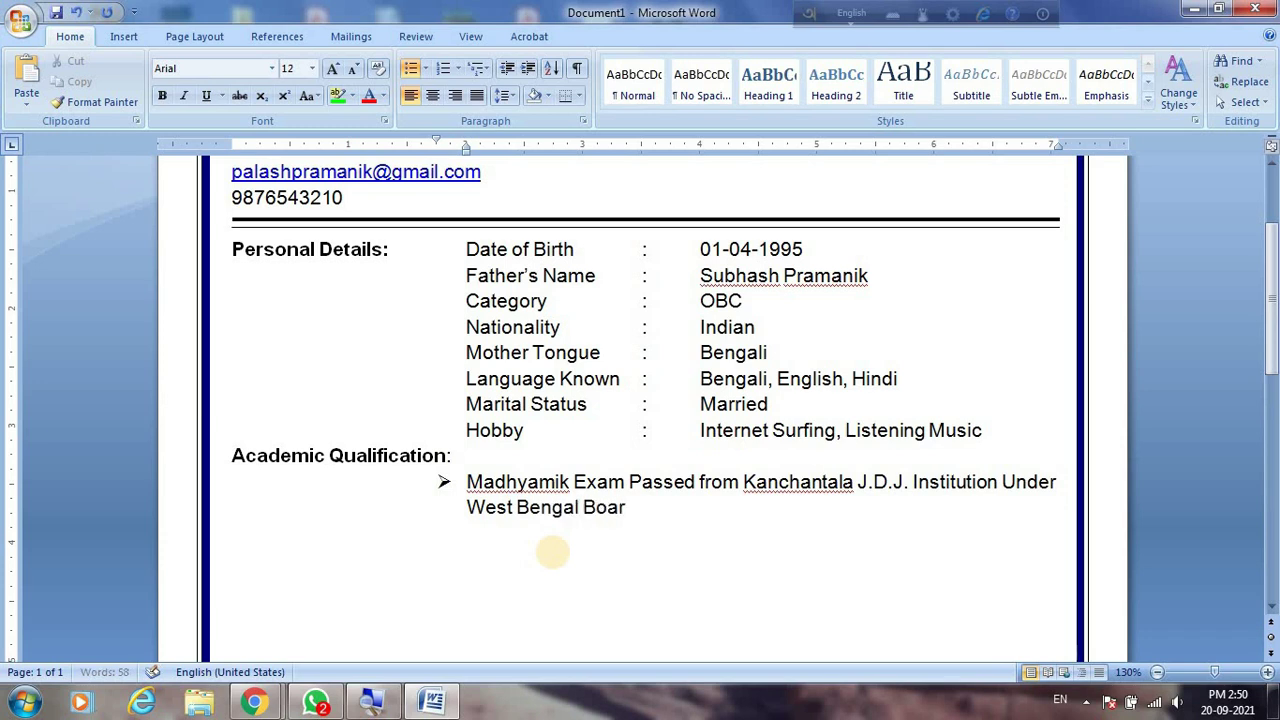
{"action": "type", "text": " of "}
{"action": "type", "text": "Second"}
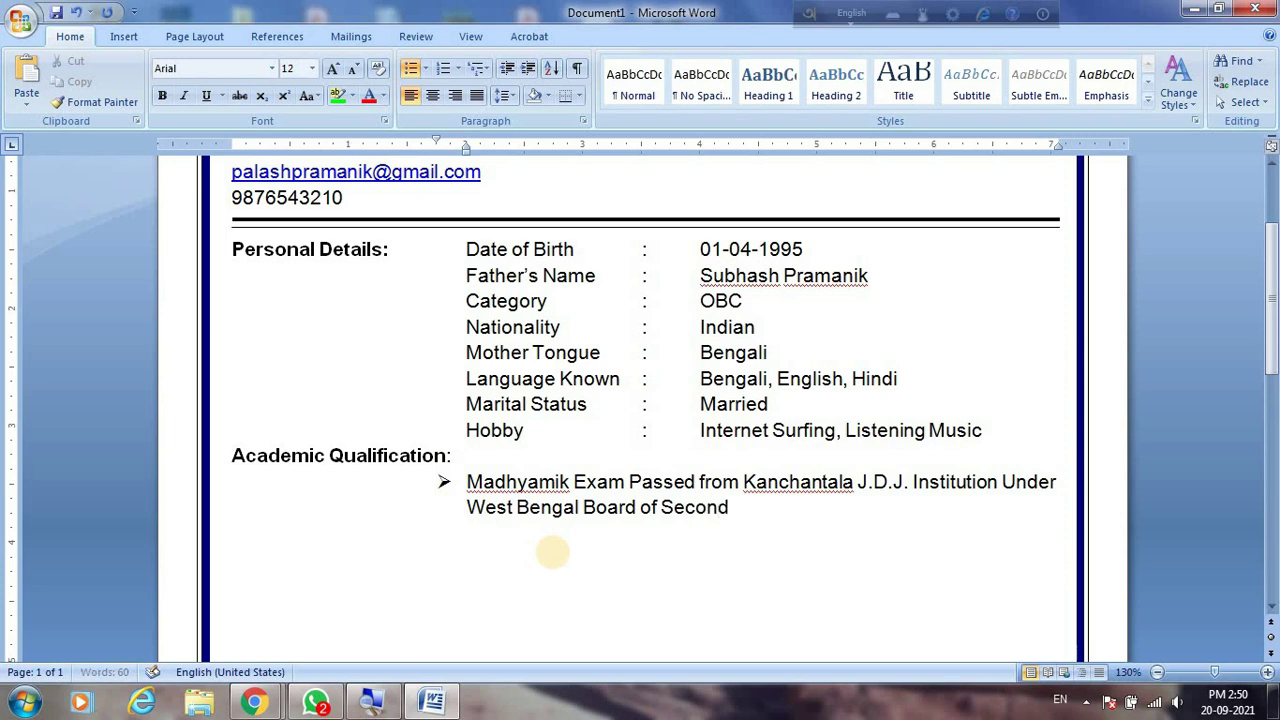
{"action": "type", "text": "ary Edu"}
{"action": "type", "text": "cation"}
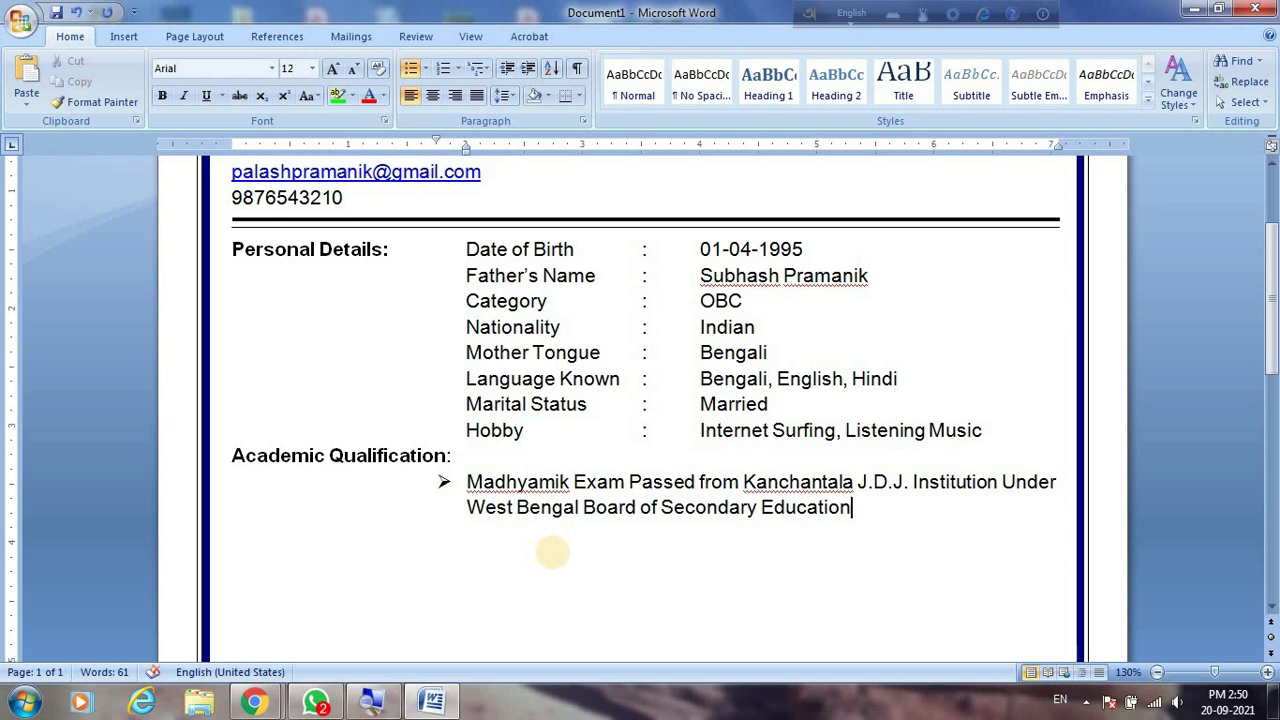
{"action": "type", "text": " i"}
{"action": "type", "text": "n"}
{"action": "type", "text": " 2"}
{"action": "type", "text": "01"}
{"action": "type", "text": "2"}
{"action": "type", "text": " and my "}
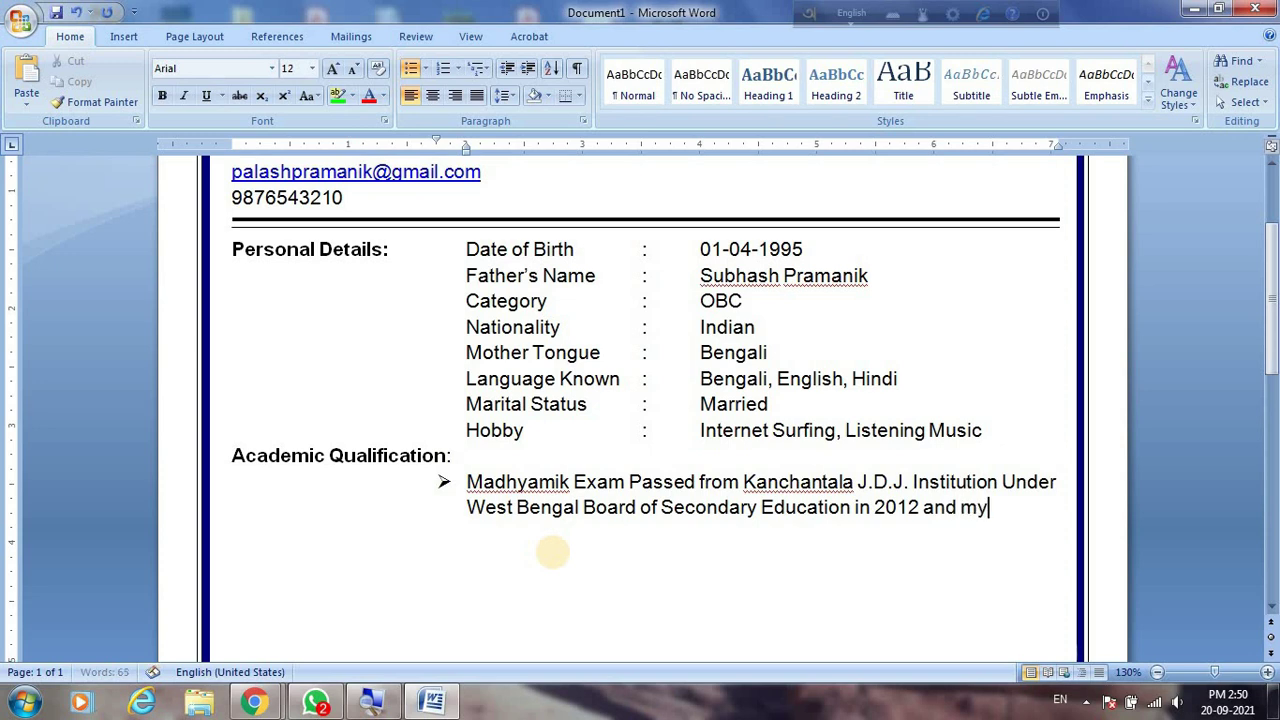
{"action": "type", "text": "best "}
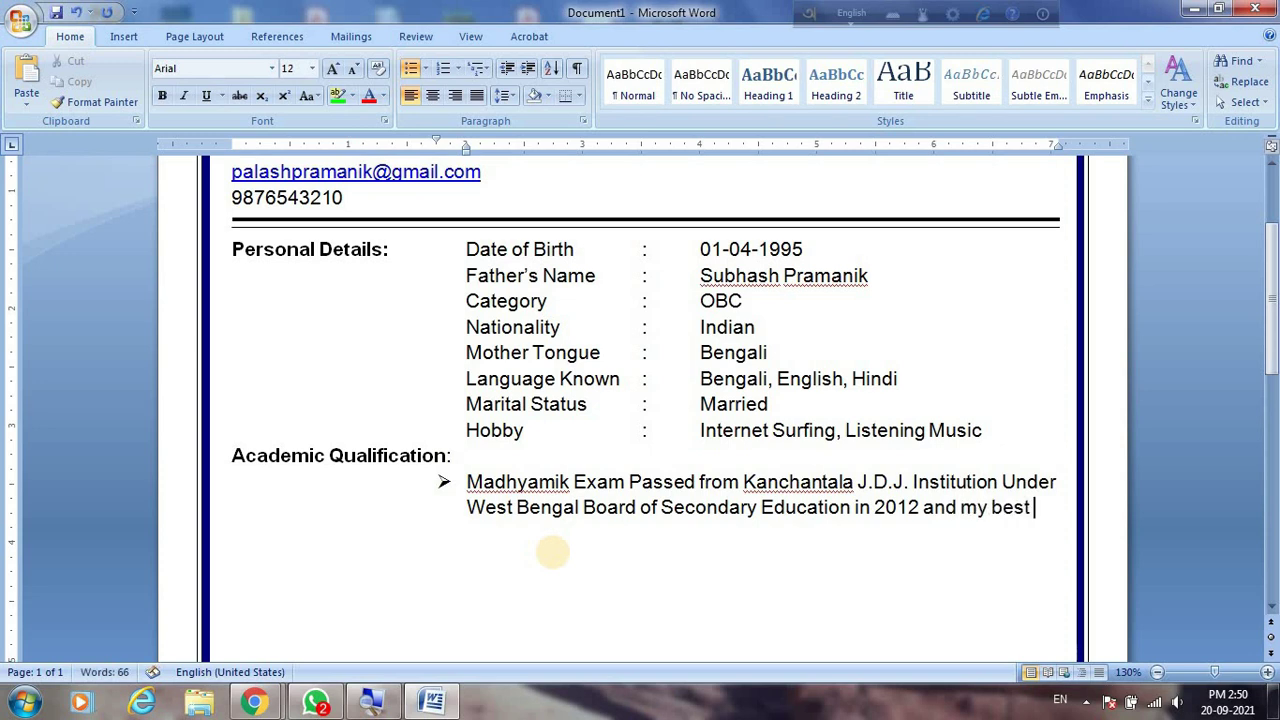
{"action": "type", "text": "of sc"}
{"action": "type", "text": "rore"}
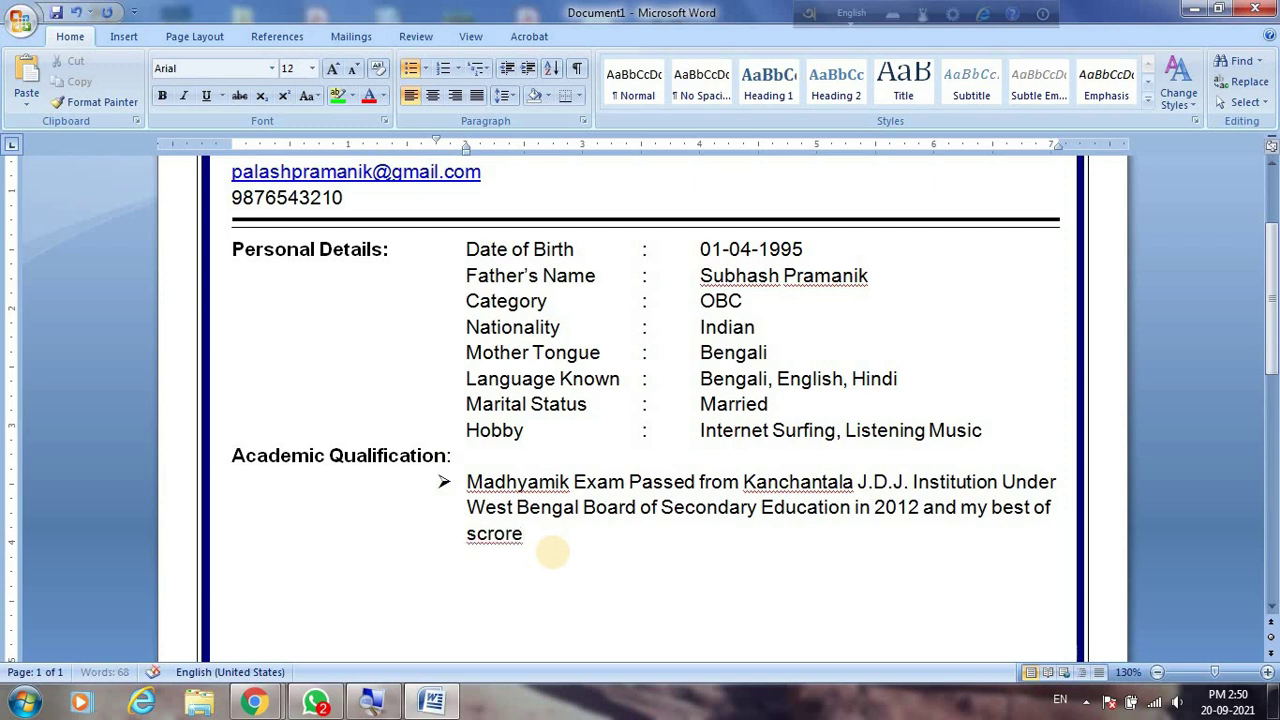
{"action": "key", "text": "BackSpace"}
{"action": "key", "text": "BackSpace"}
{"action": "key", "text": "BackSpace"}
{"action": "key", "text": "BackSpace"}
{"action": "key", "text": "BackSpace"}
{"action": "type", "text": "ore "}
{"action": "type", "text": "75%"}
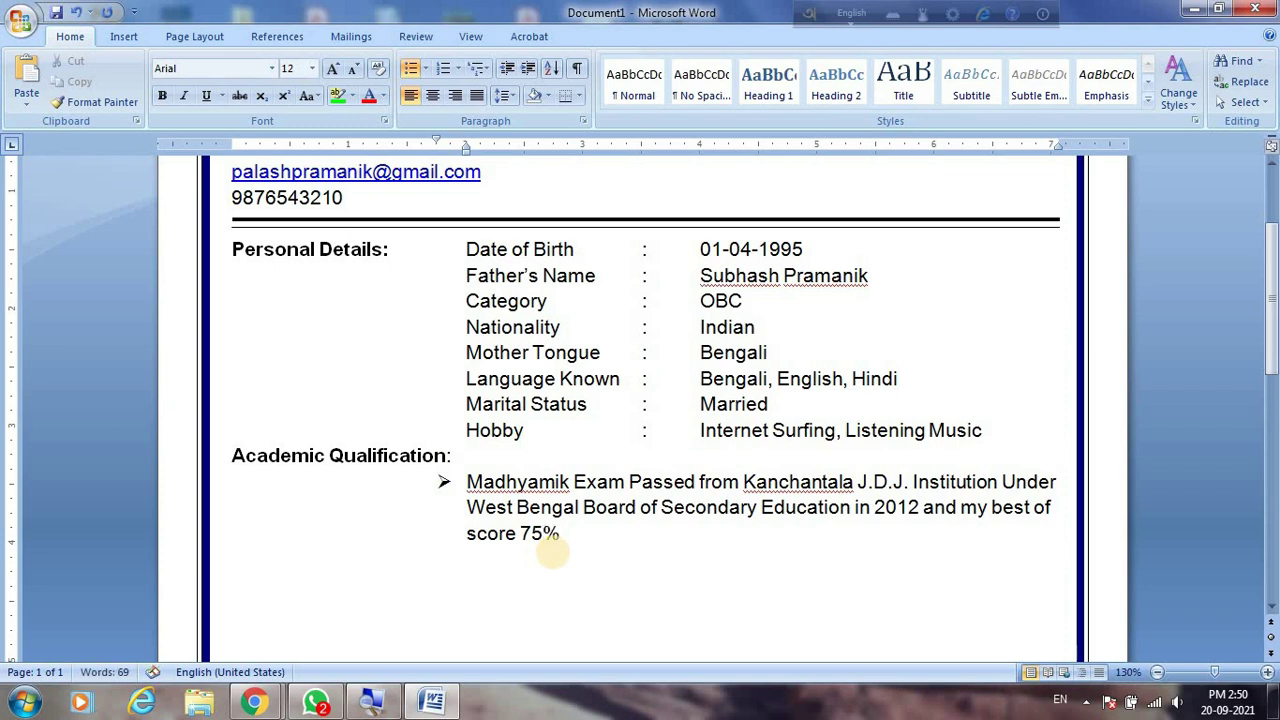
{"action": "key", "text": "Return"}
Type the Higher Secondary entry: West Bengal Council of Higher Secondary Education, 2014, score 81%
{"action": "type", "text": "Higher"}
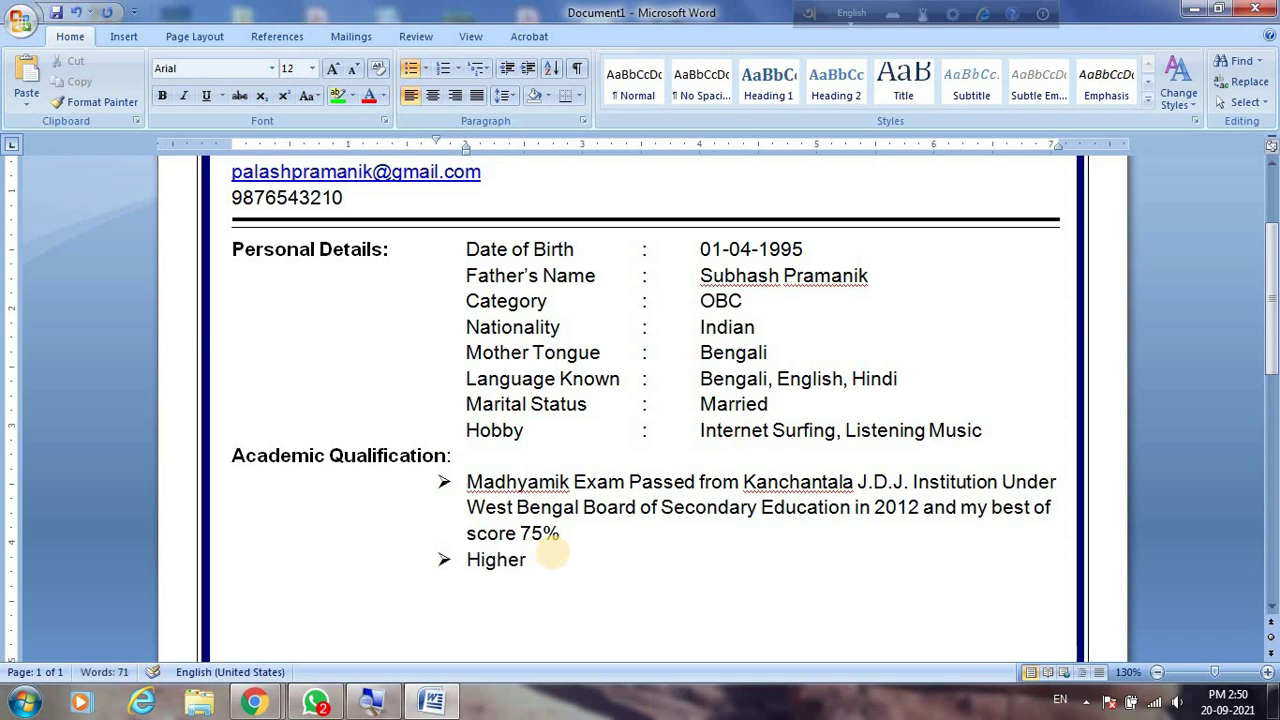
{"action": "type", "text": " Secondar"}
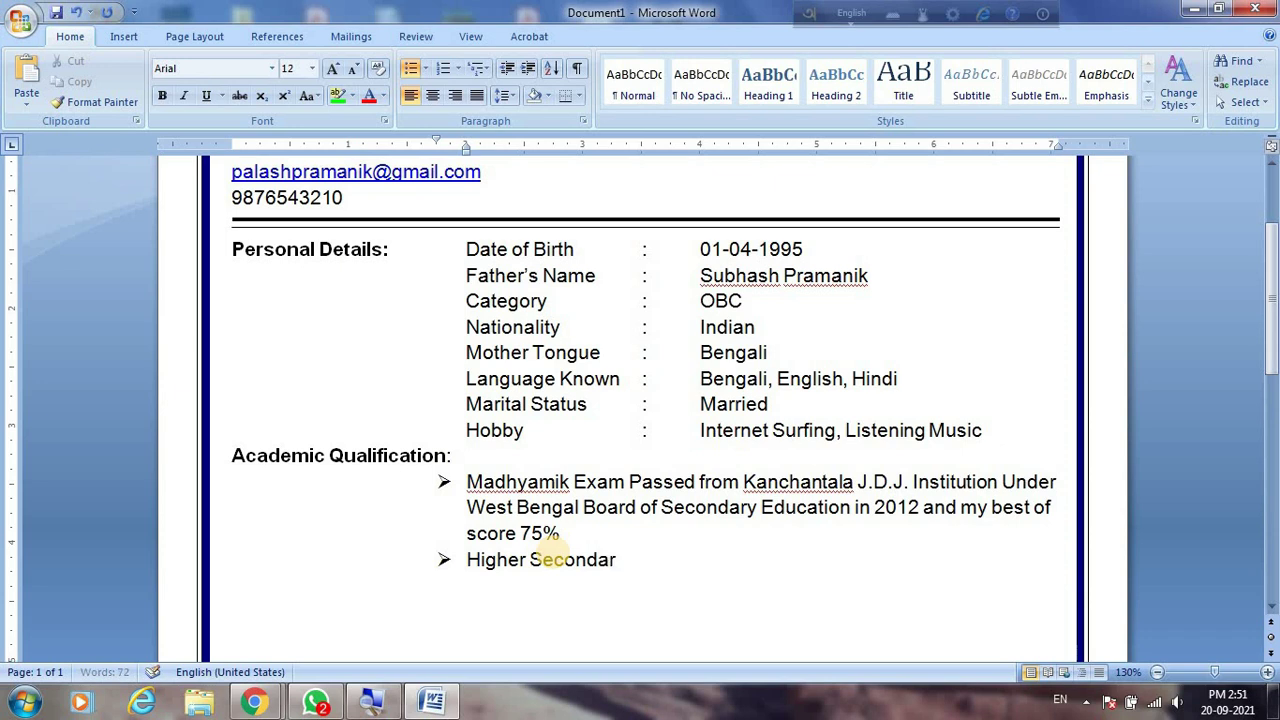
{"action": "type", "text": "exam pa"}
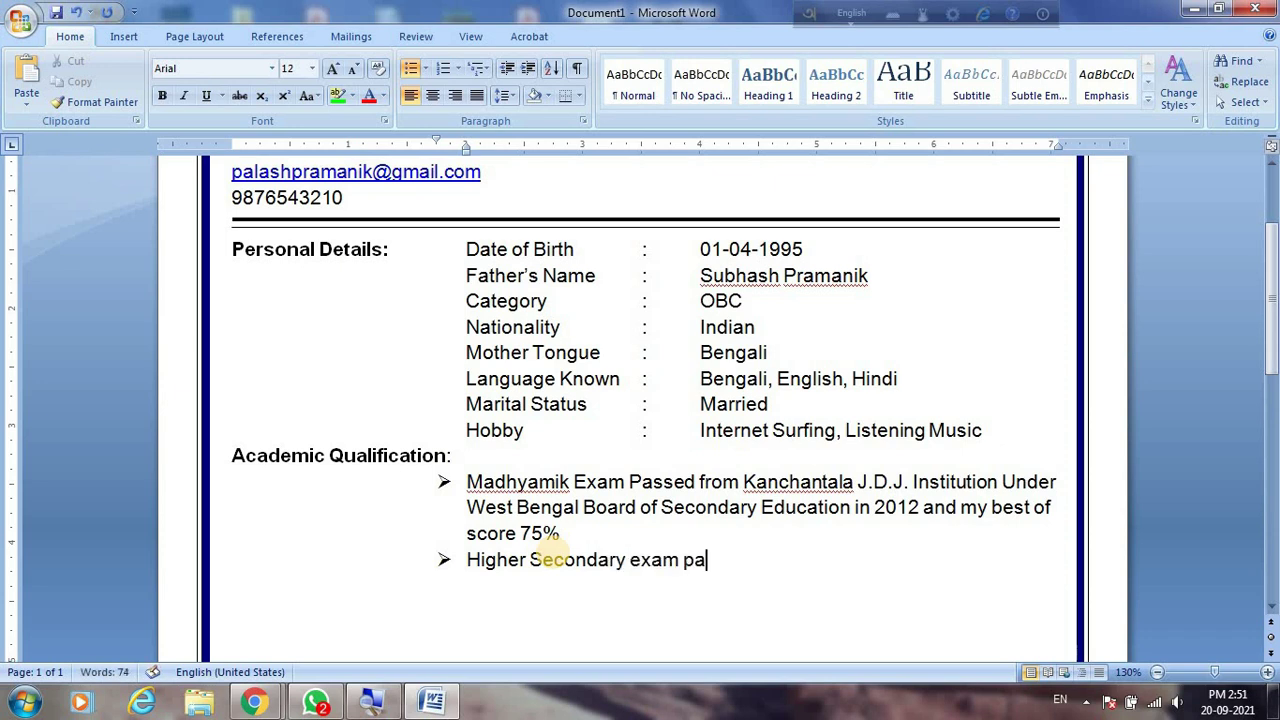
{"action": "type", "text": "sse"}
{"action": "type", "text": " from"}
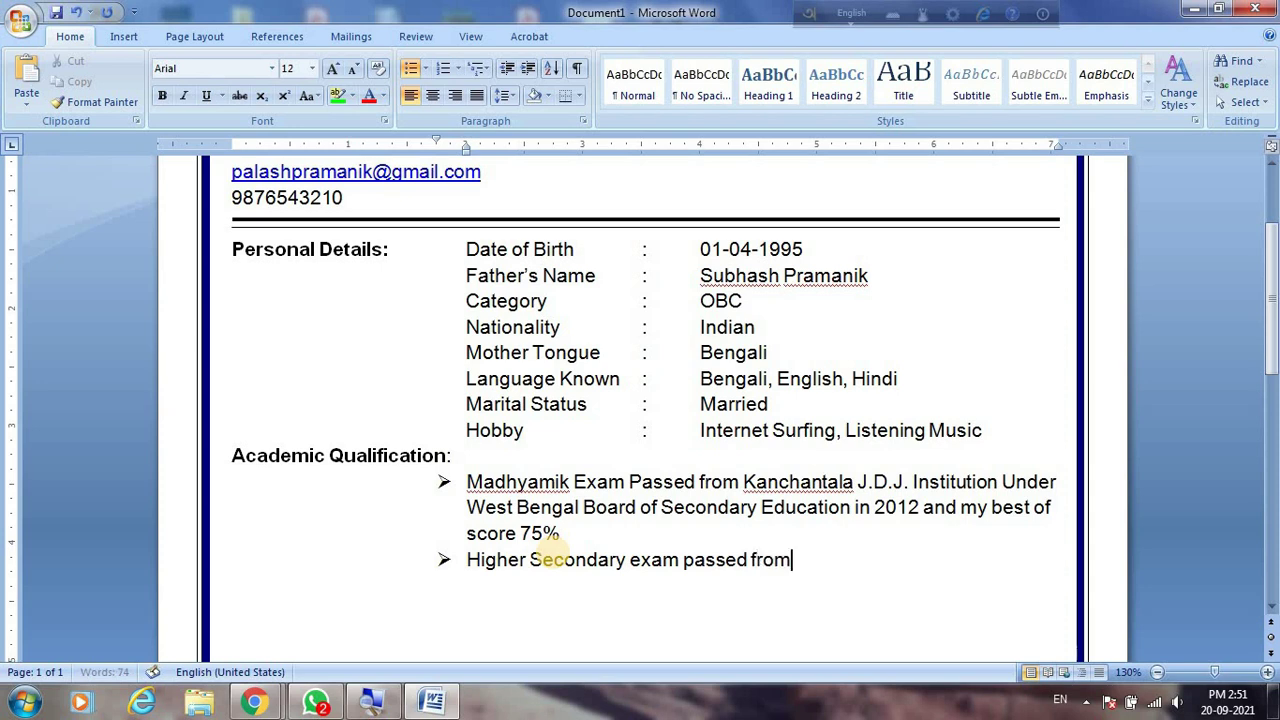
{"action": "type", "text": " Kanchantal"}
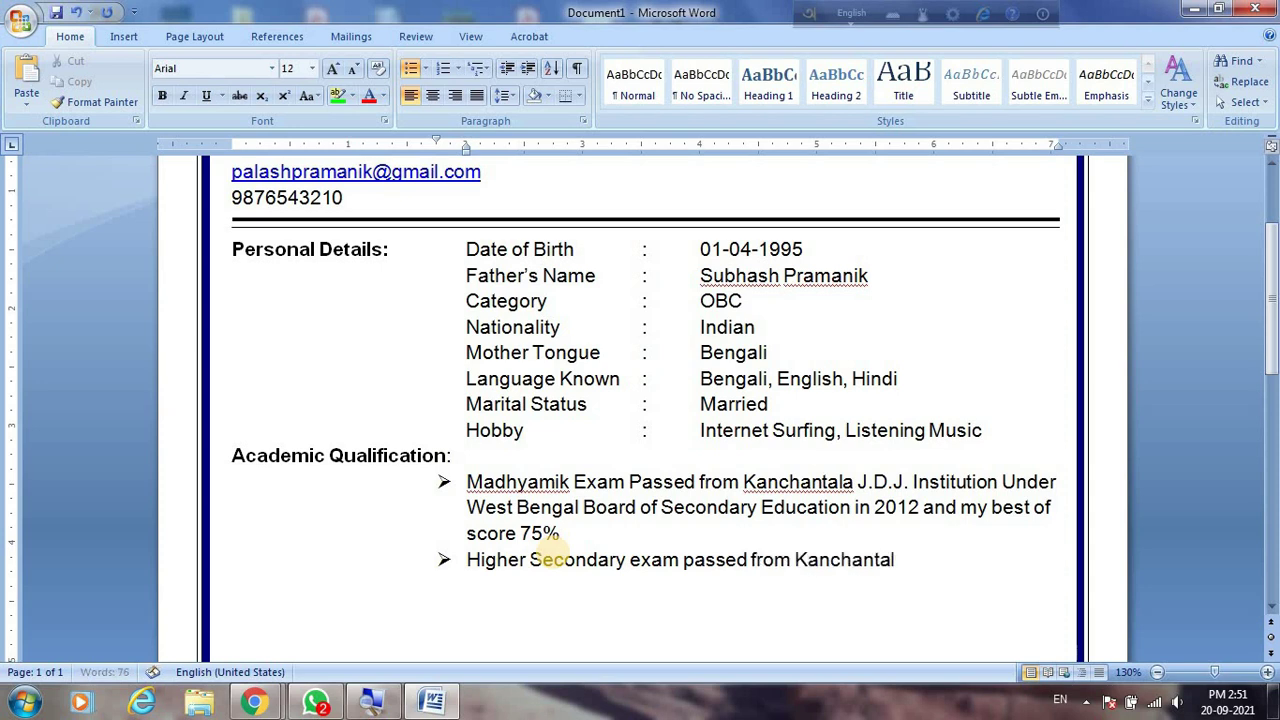
{"action": "type", "text": " J.d"}
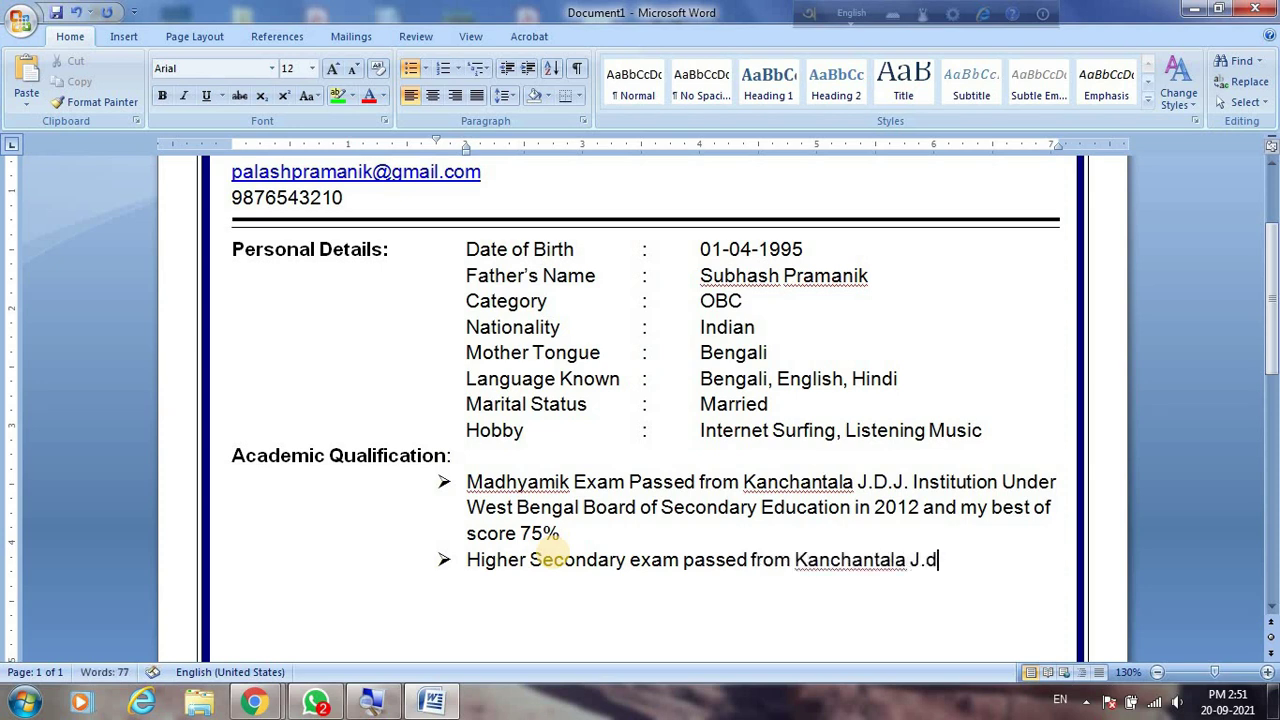
{"action": "key", "text": "BackSpace"}
{"action": "type", "text": "D.J Ins"}
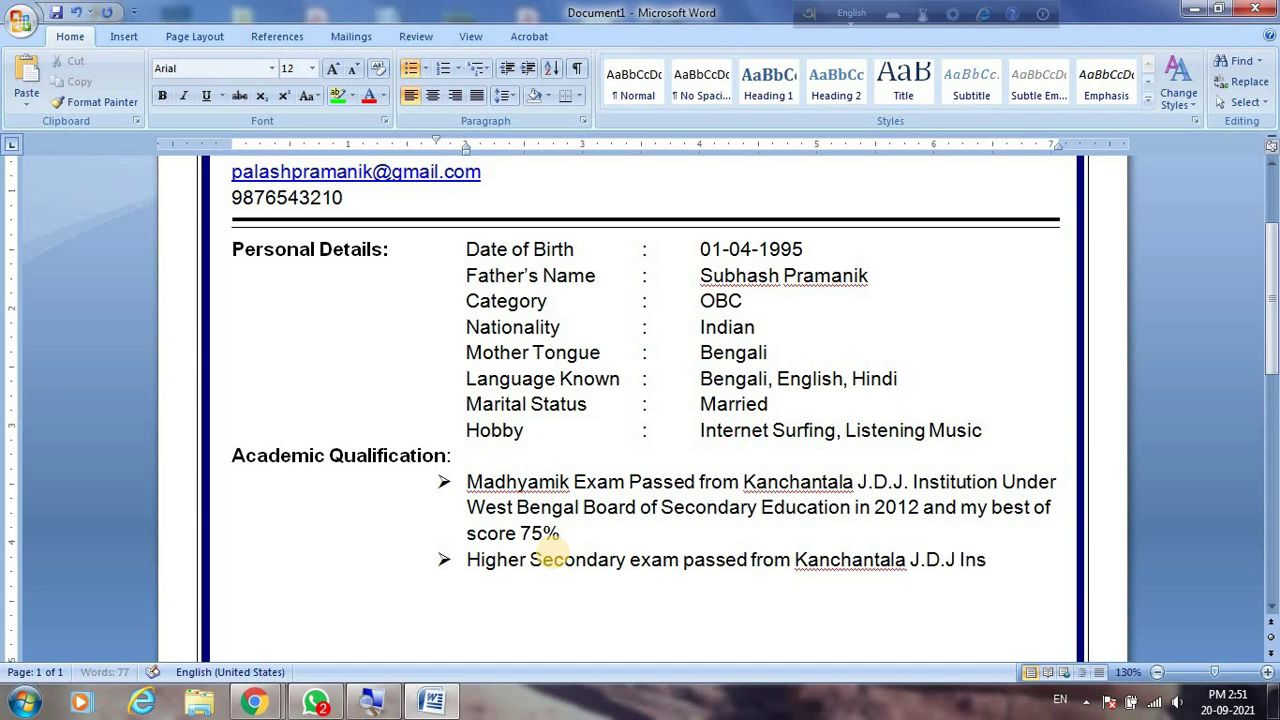
{"action": "type", "text": "titution u"}
{"action": "type", "text": "nder Wes"}
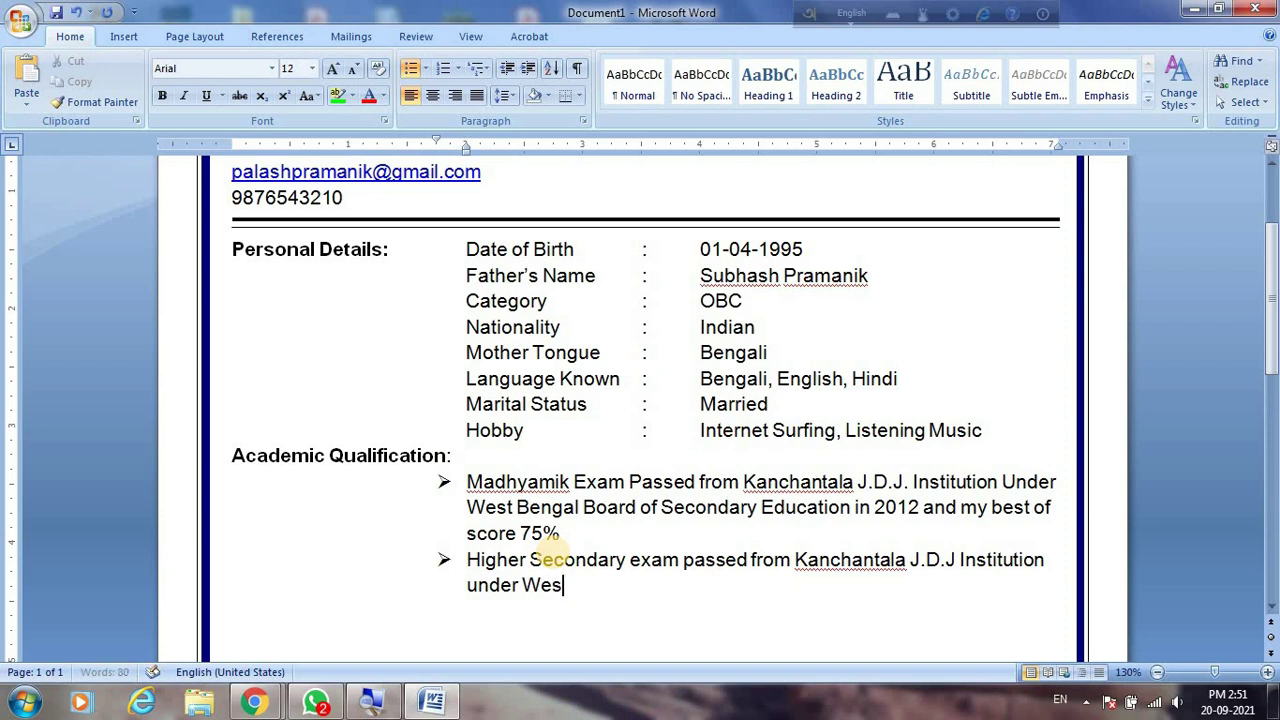
{"action": "type", "text": "t Bengal"}
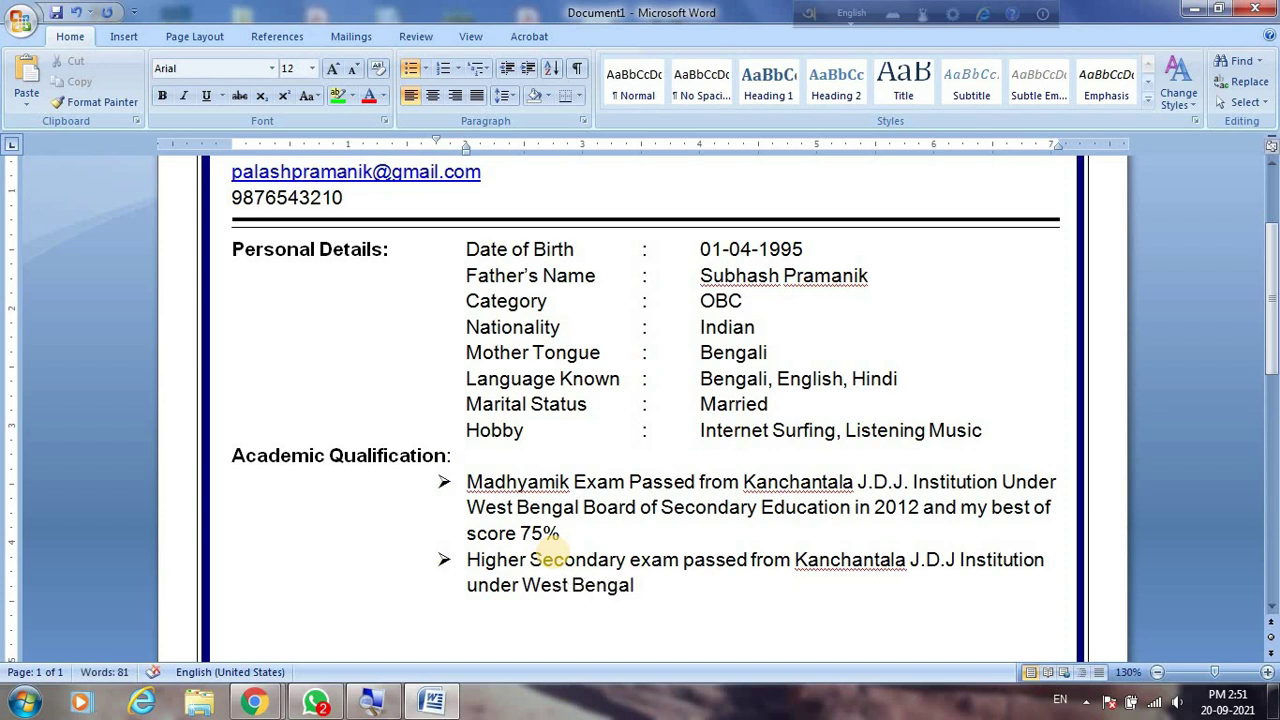
{"action": "type", "text": " Cou"}
{"action": "type", "text": "nc"}
{"action": "type", "text": "il of Higher"}
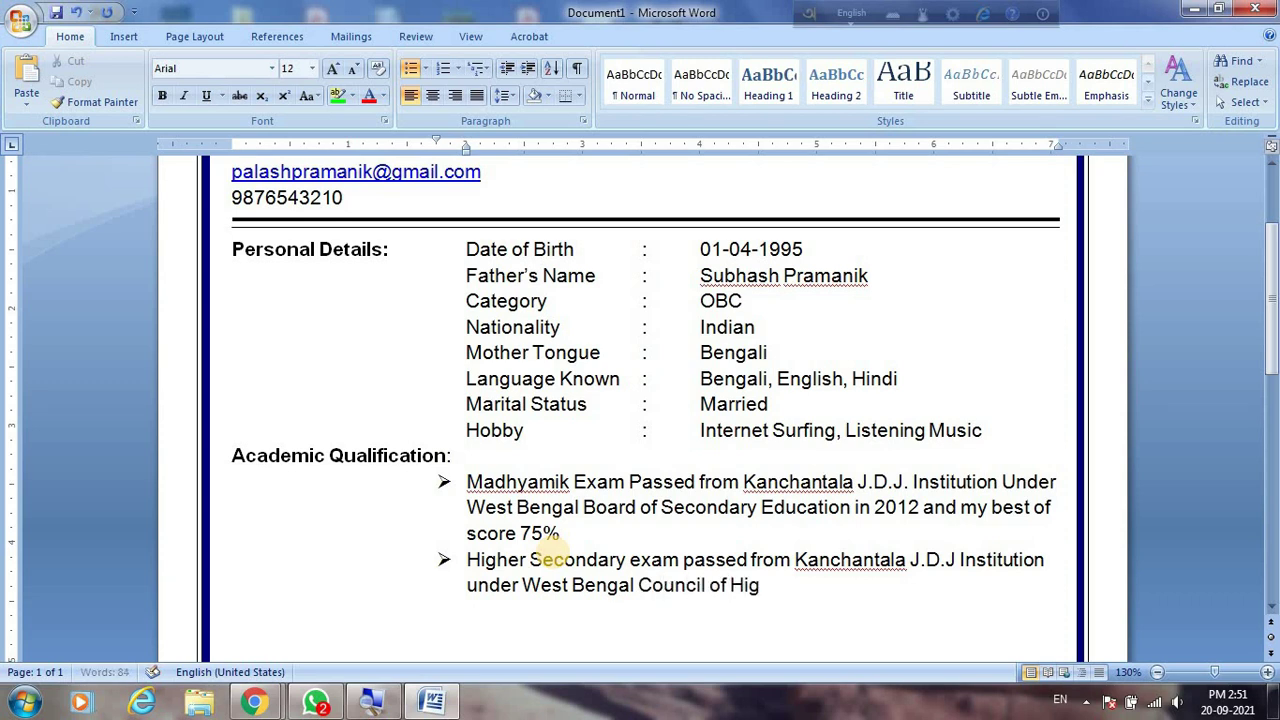
{"action": "type", "text": " Sec"}
{"action": "type", "text": "ondary Education"}
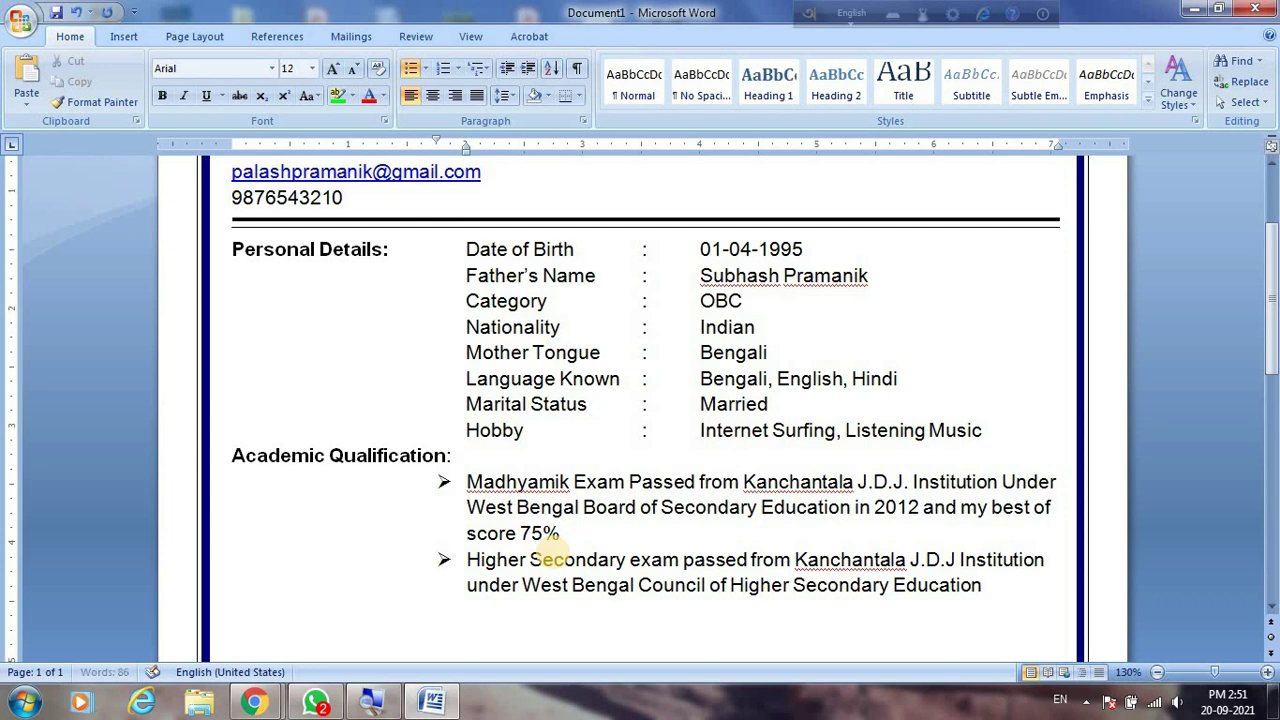
{"action": "type", "text": " in 20"}
{"action": "type", "text": "14"}
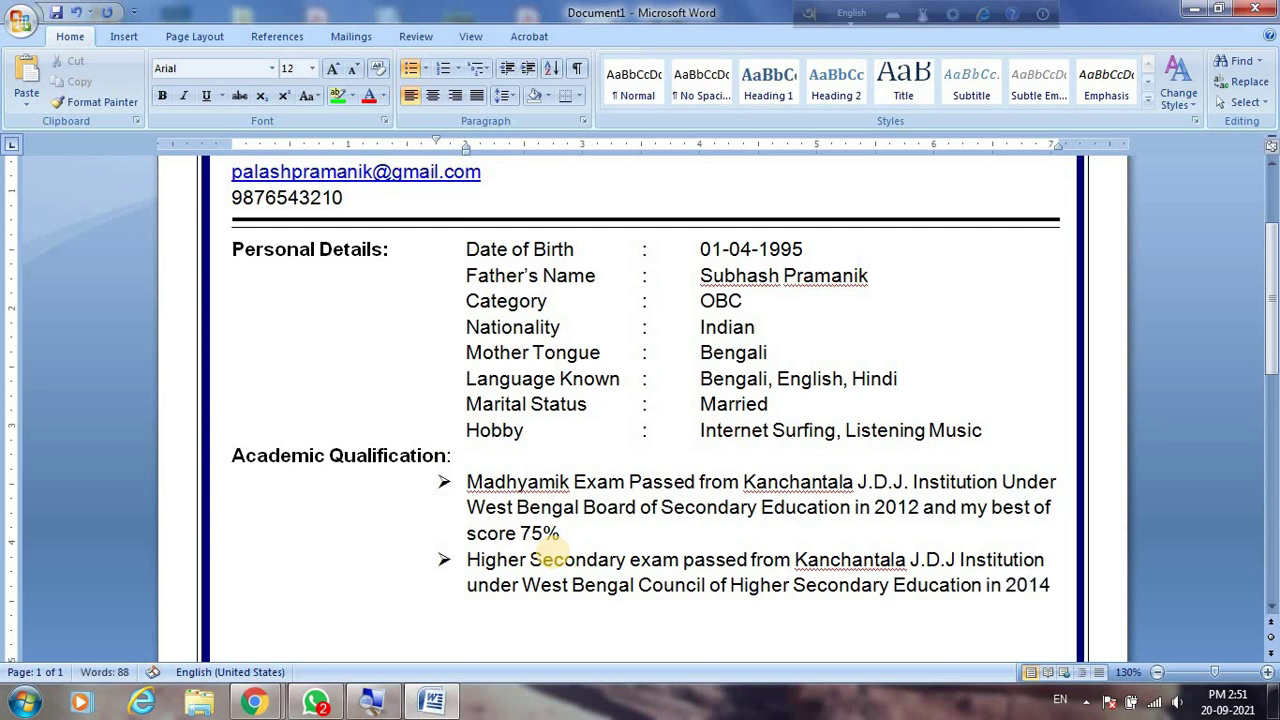
{"action": "type", "text": " and my best"}
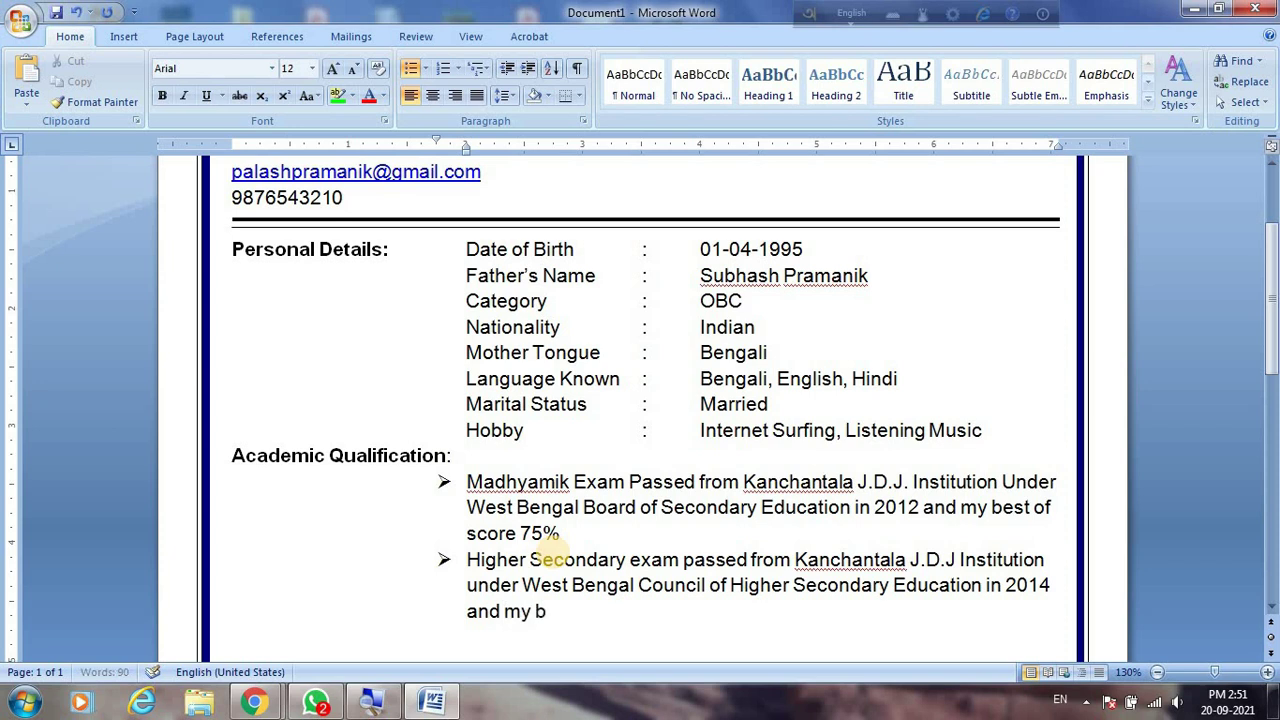
{"action": "type", "text": " of "}
{"action": "type", "text": "score"}
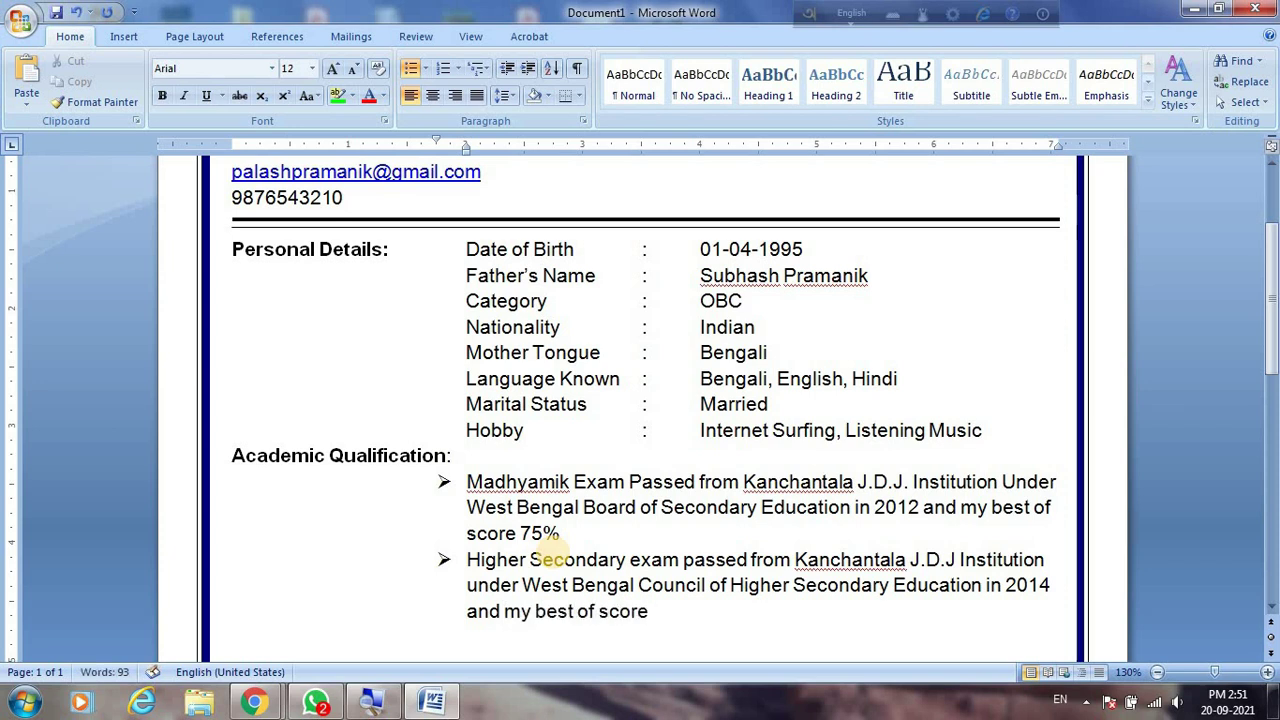
{"action": "type", "text": " 81"}
{"action": "type", "text": "%"}
{"action": "key", "text": "Return"}
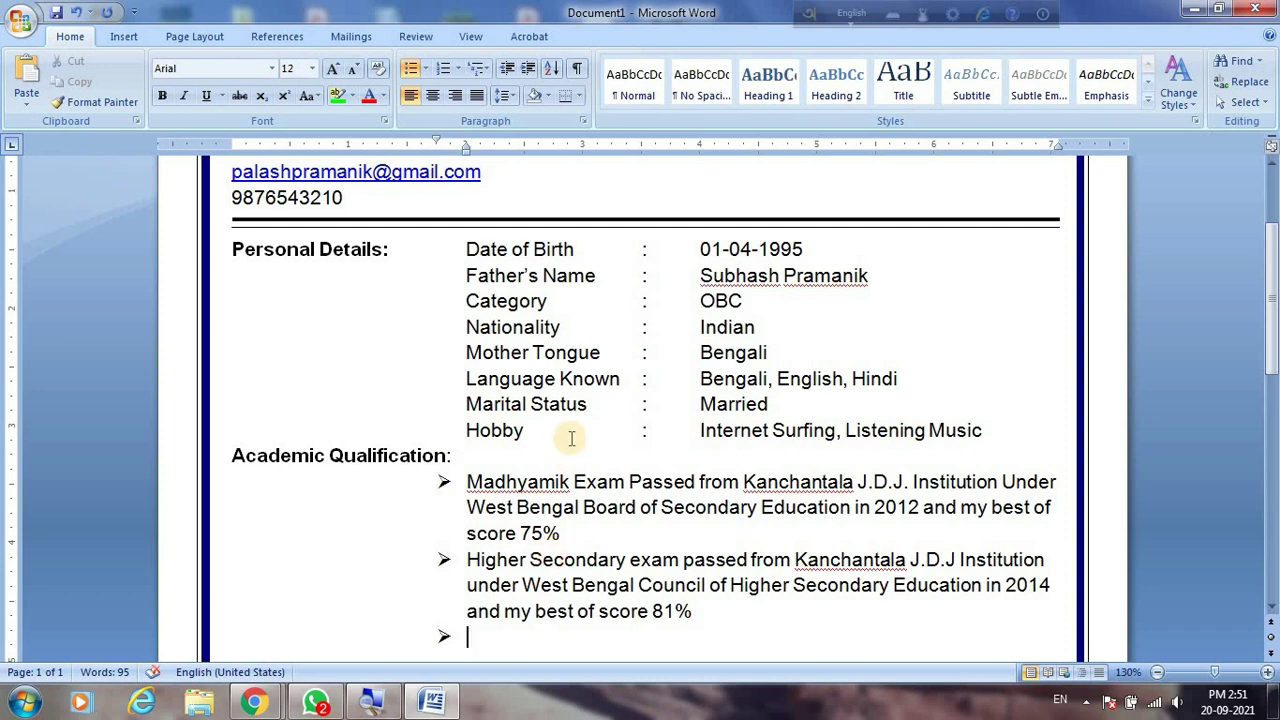
{"action": "scroll", "coordinate": [610, 450], "scroll_direction": "down", "scroll_amount": 2}
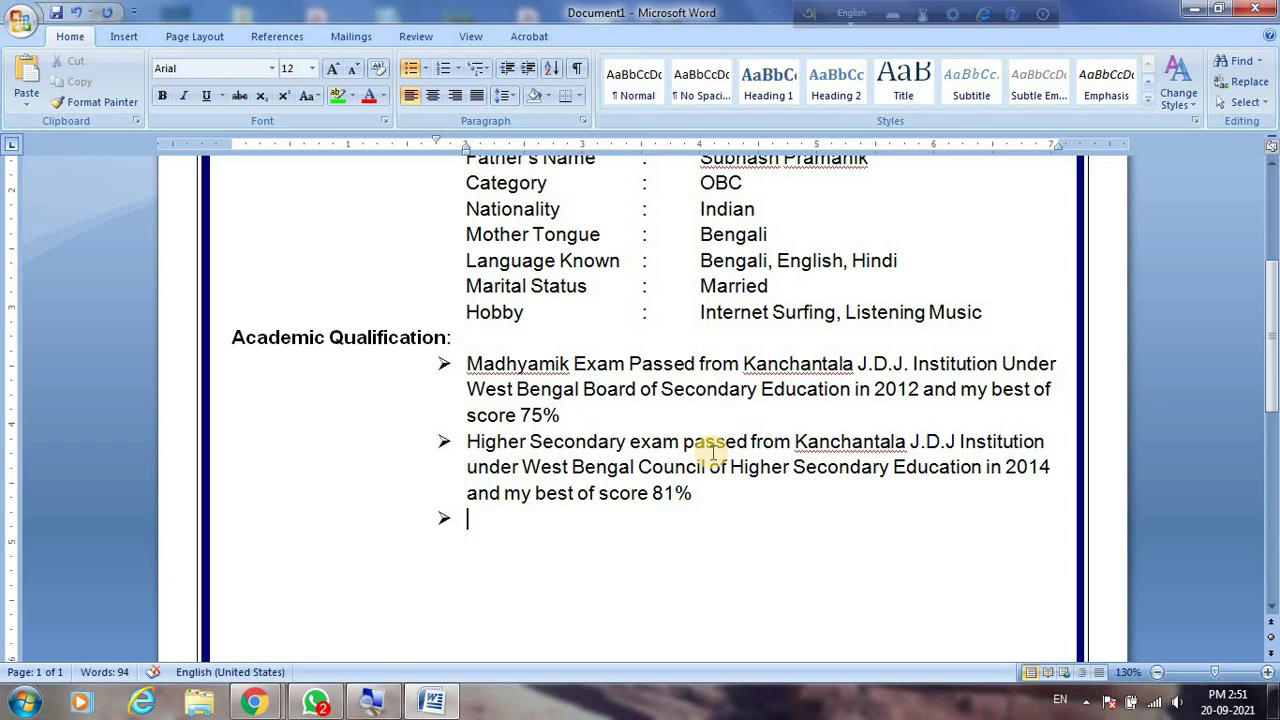
Type the bullet 'B.A complete from Farakka College under Kalyani University in 2017 and my best of score 65%'
{"action": "type", "text": "BA"}
{"action": "key", "text": "BackSpace"}
{"action": "type", "text": "."}
{"action": "type", "text": "A"}
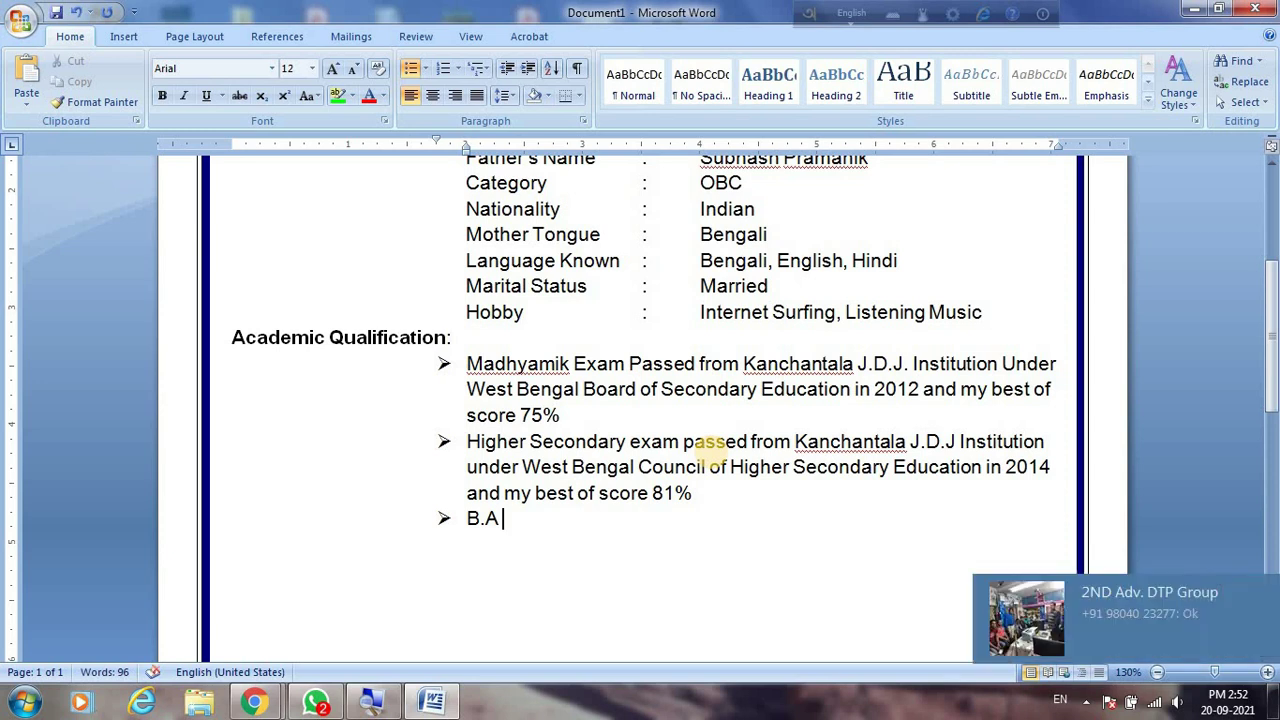
{"action": "type", "text": " Comp"}
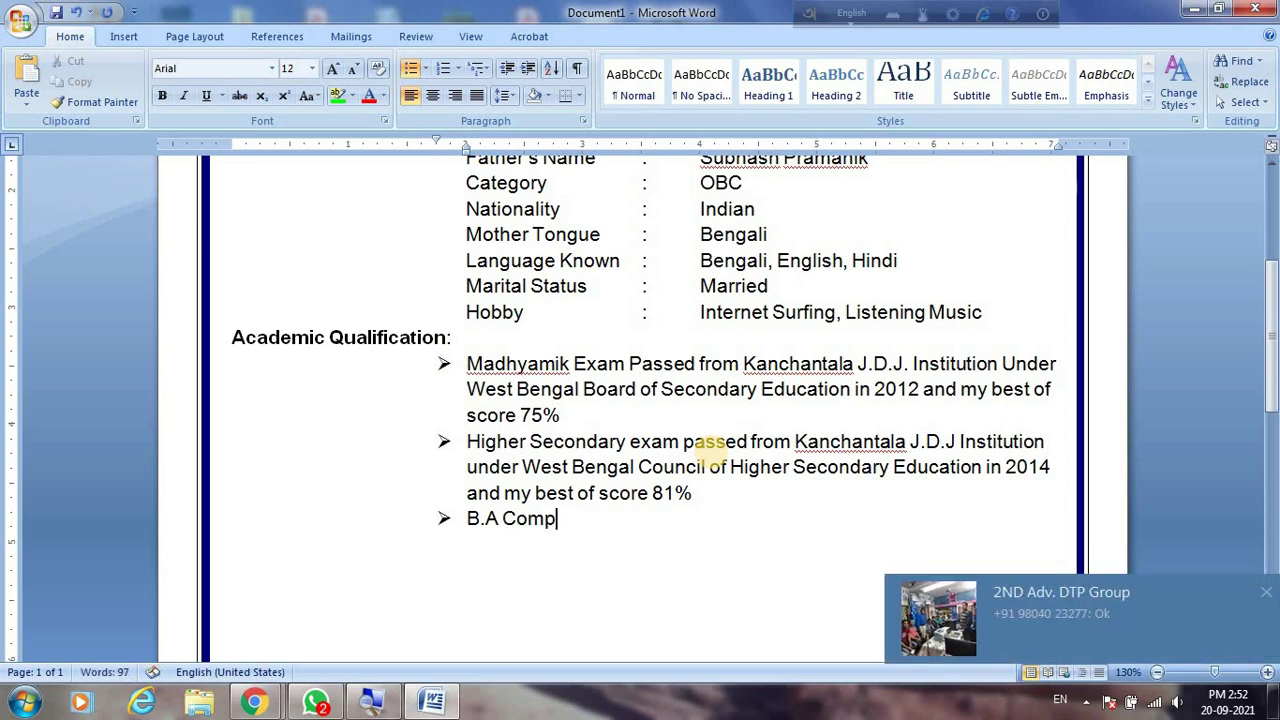
{"action": "key", "text": "BackSpace"}
{"action": "key", "text": "BackSpace"}
{"action": "key", "text": "BackSpace"}
{"action": "key", "text": "BackSpace"}
{"action": "type", "text": "comp"}
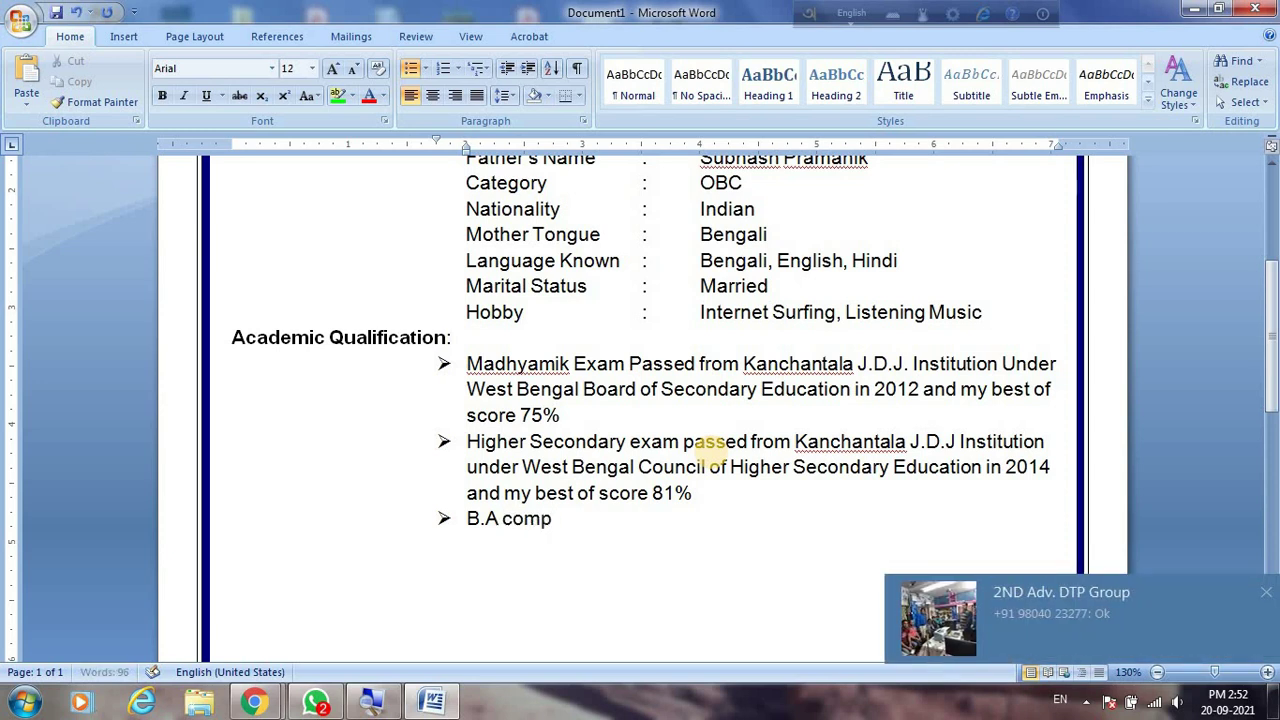
{"action": "type", "text": "lete"}
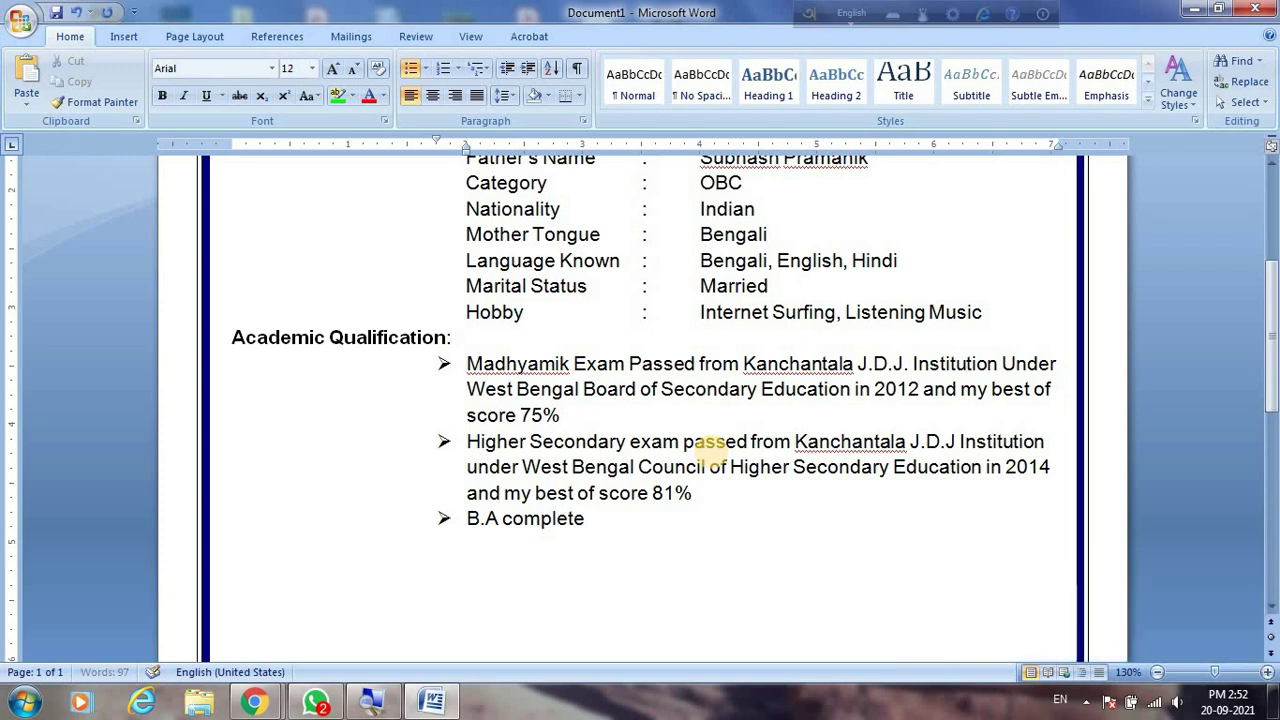
{"action": "type", "text": " fr"}
{"action": "type", "text": "om"}
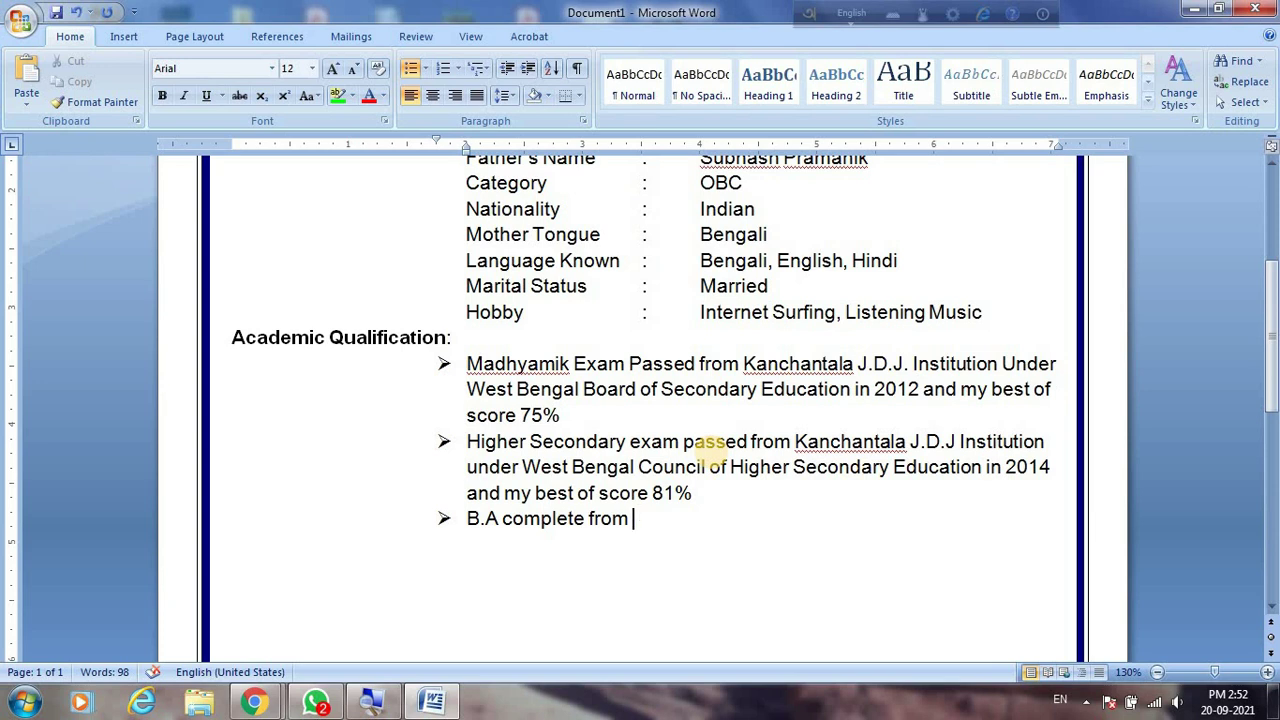
{"action": "type", "text": "F"}
{"action": "type", "text": "arakka Col"}
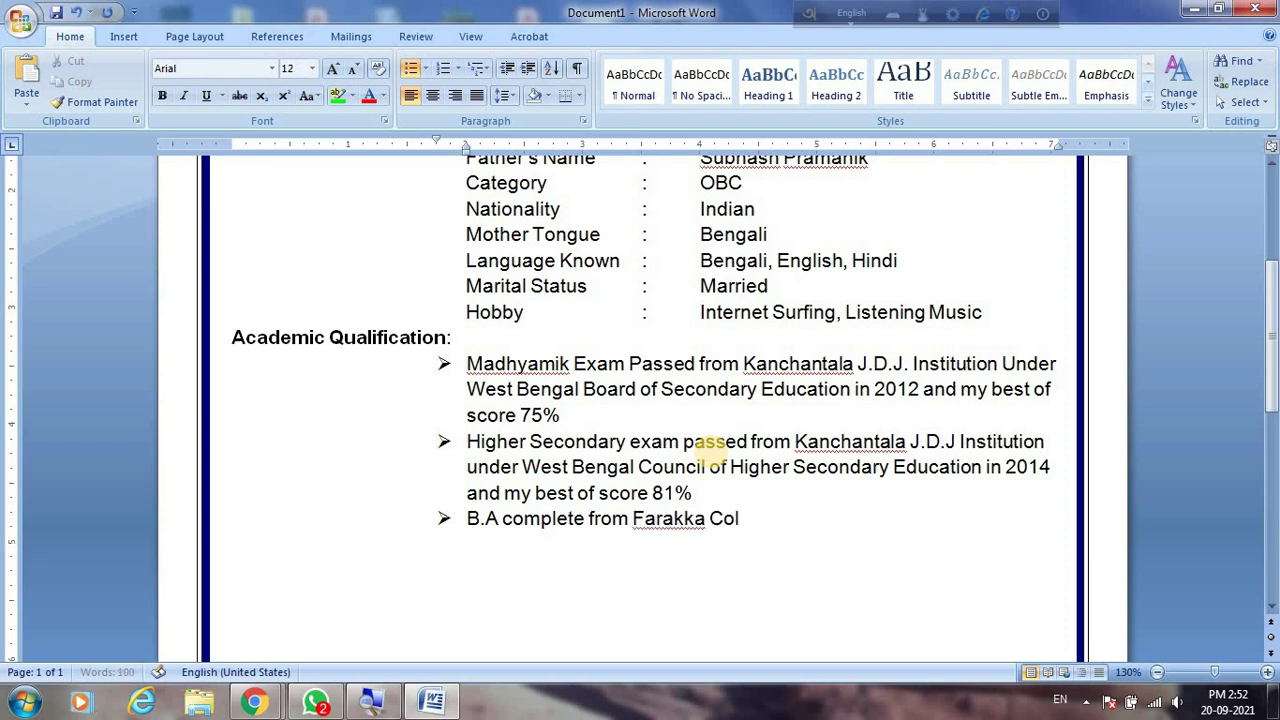
{"action": "type", "text": "lege u"}
{"action": "type", "text": "nder Kal"}
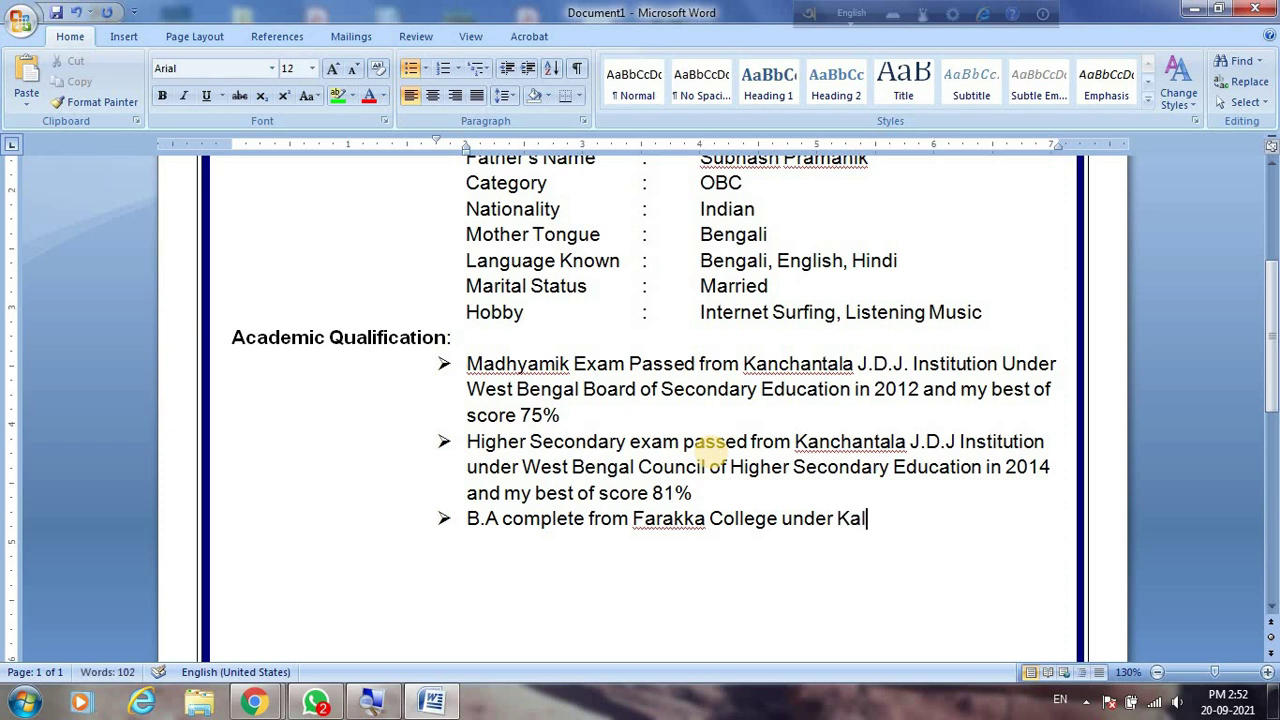
{"action": "type", "text": "yani Und"}
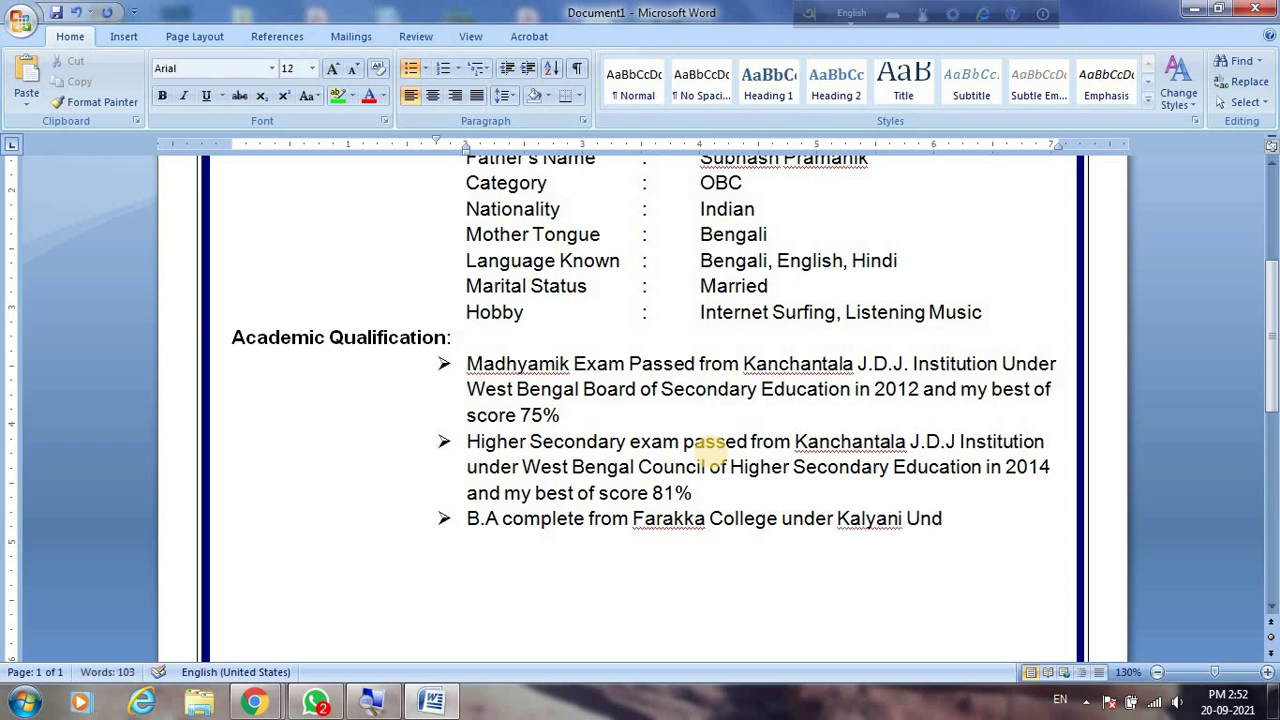
{"action": "key", "text": "BackSpace"}
{"action": "type", "text": "iversit"}
{"action": "type", "text": "y in "}
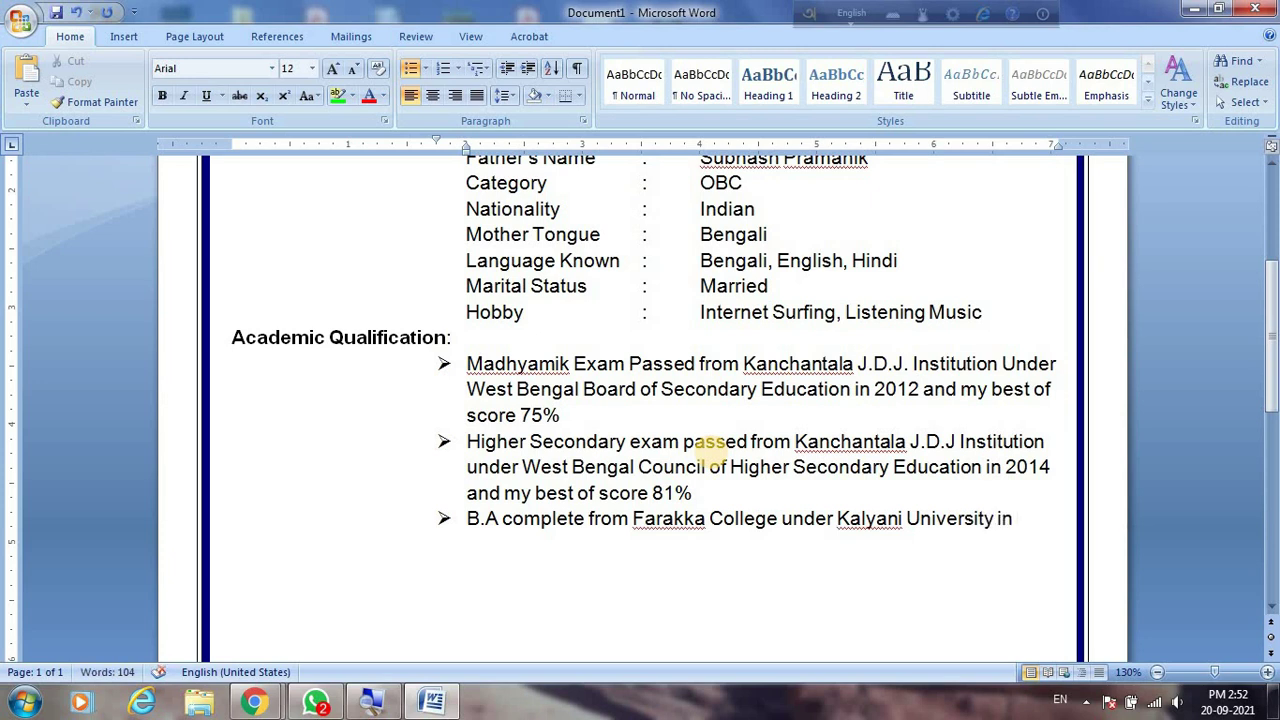
{"action": "type", "text": "20"}
{"action": "type", "text": "17"}
{"action": "type", "text": "and my s"}
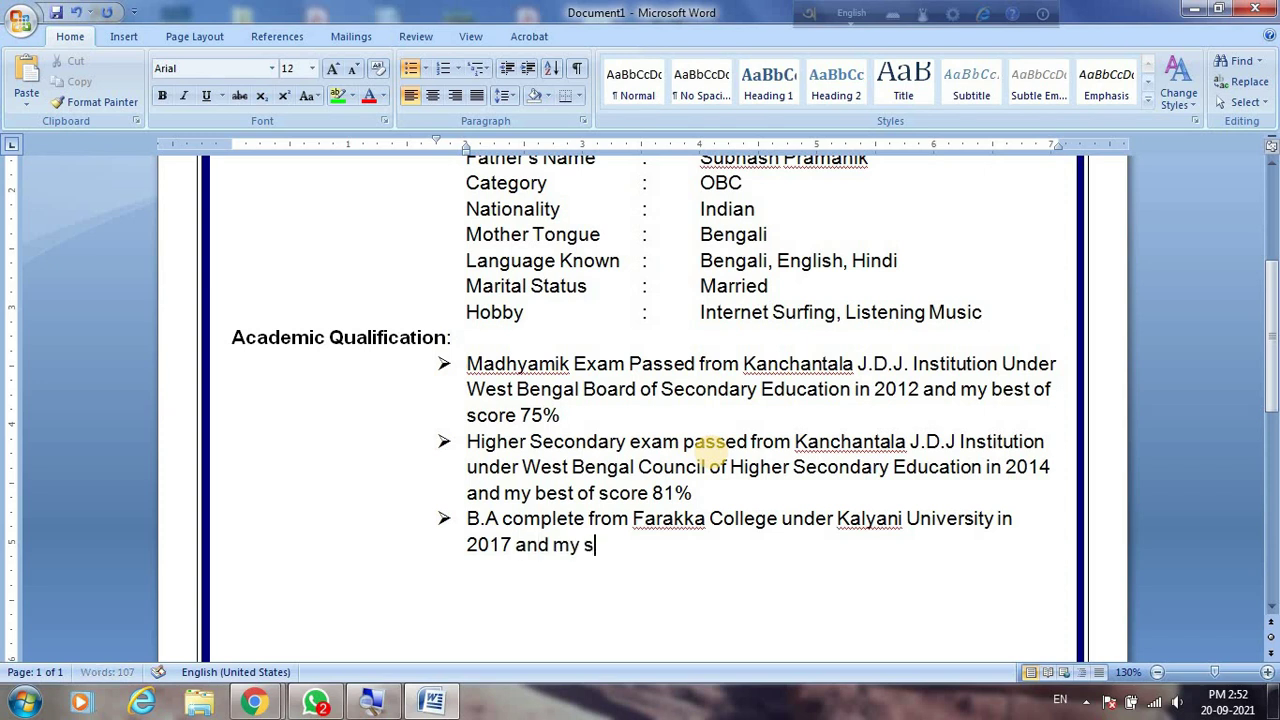
{"action": "key", "text": "BackSpace"}
{"action": "type", "text": "best"}
{"action": "type", "text": "kno"}
{"action": "key", "text": "BackSpace"}
{"action": "key", "text": "BackSpace"}
{"action": "key", "text": "BackSpace"}
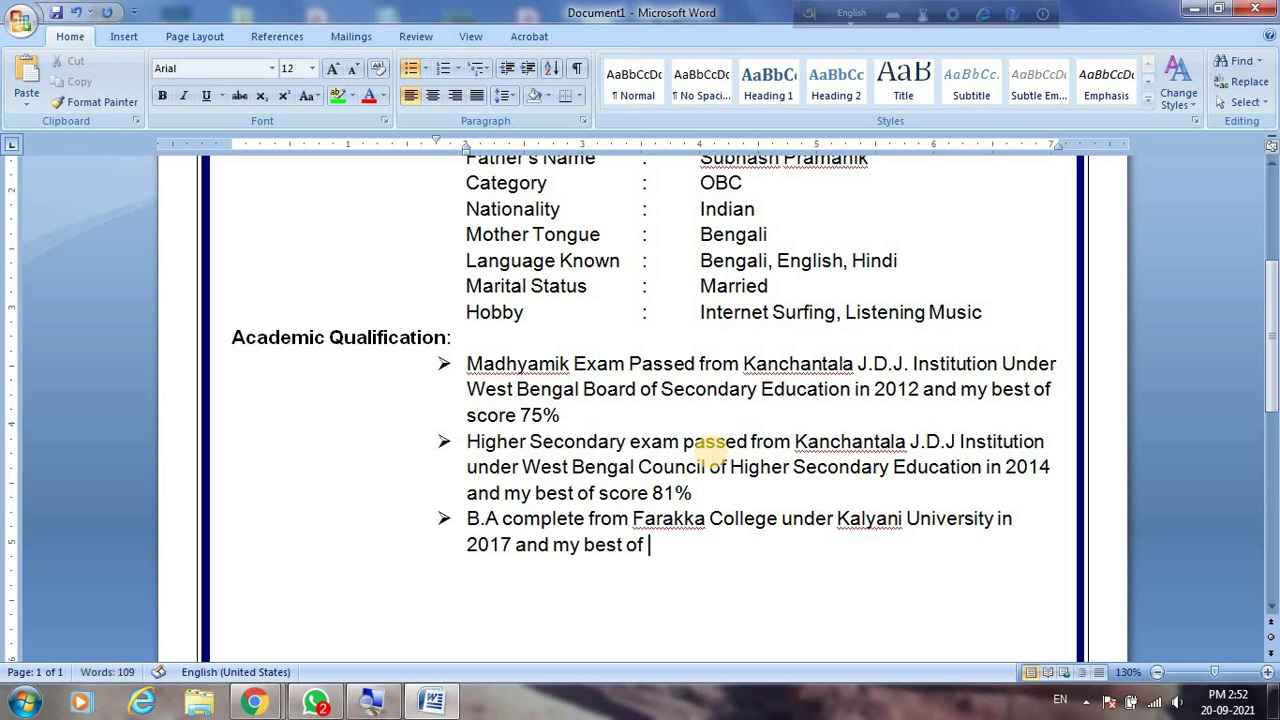
{"action": "type", "text": "score "}
{"action": "type", "text": "65%"}
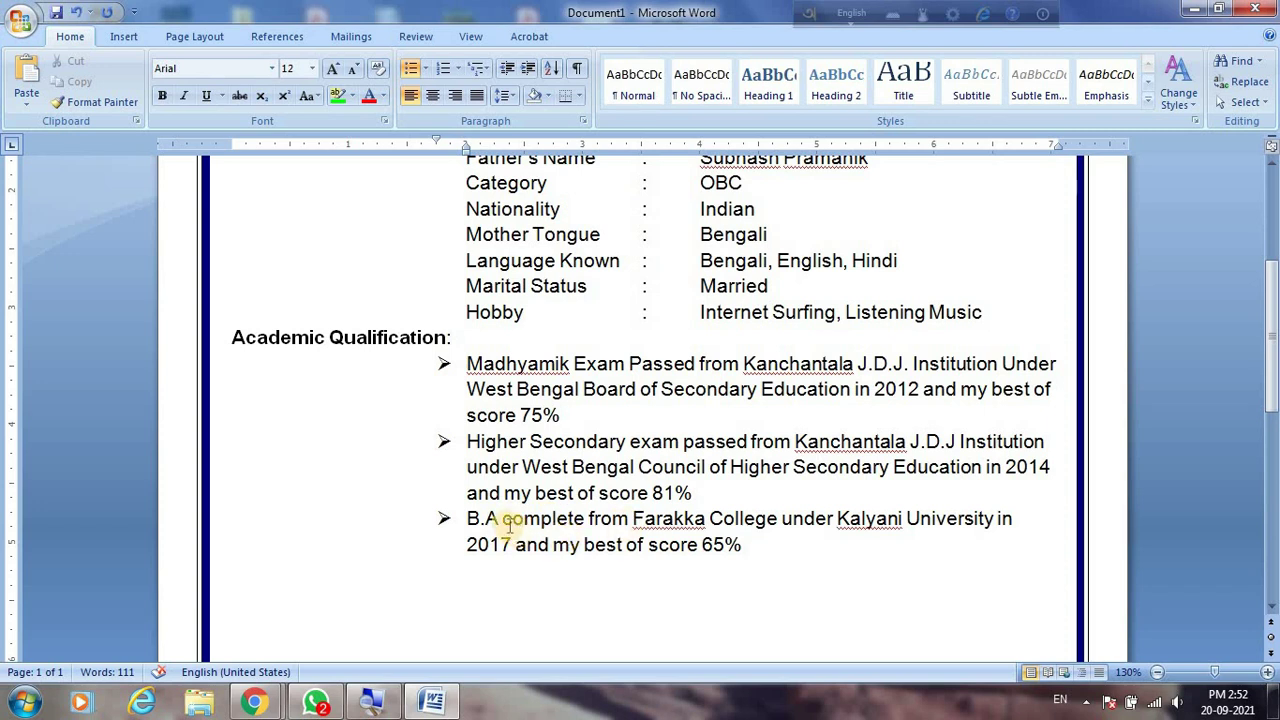
Insert '(Geography Honours)' after B.A and start a new line below the entry
{"action": "left_click", "coordinate": [503, 520]}
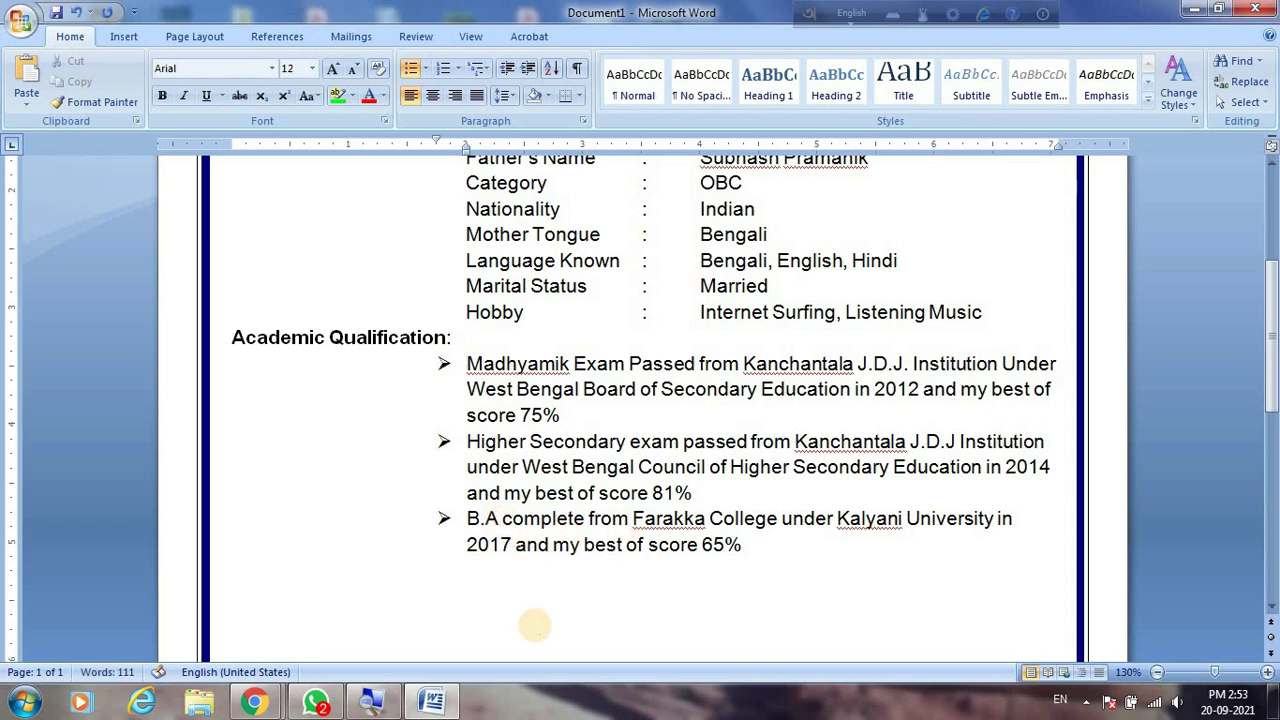
{"action": "type", "text": "(Geo"}
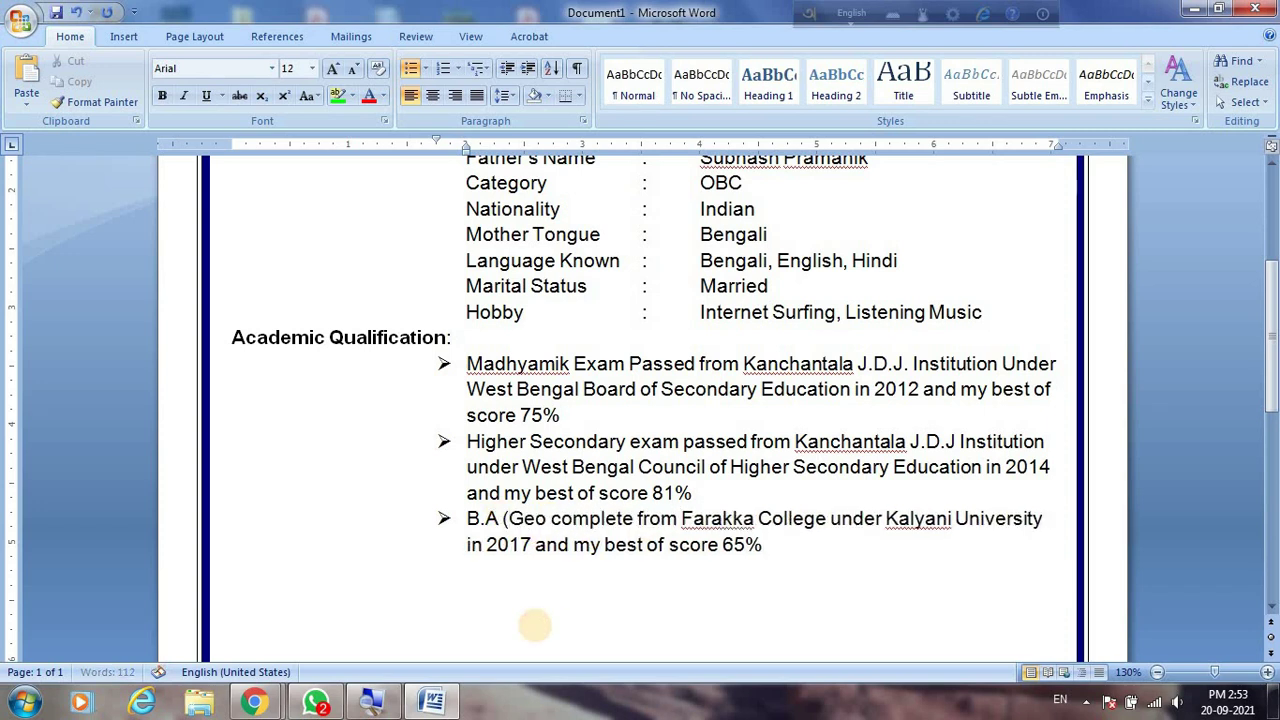
{"action": "type", "text": "graph"}
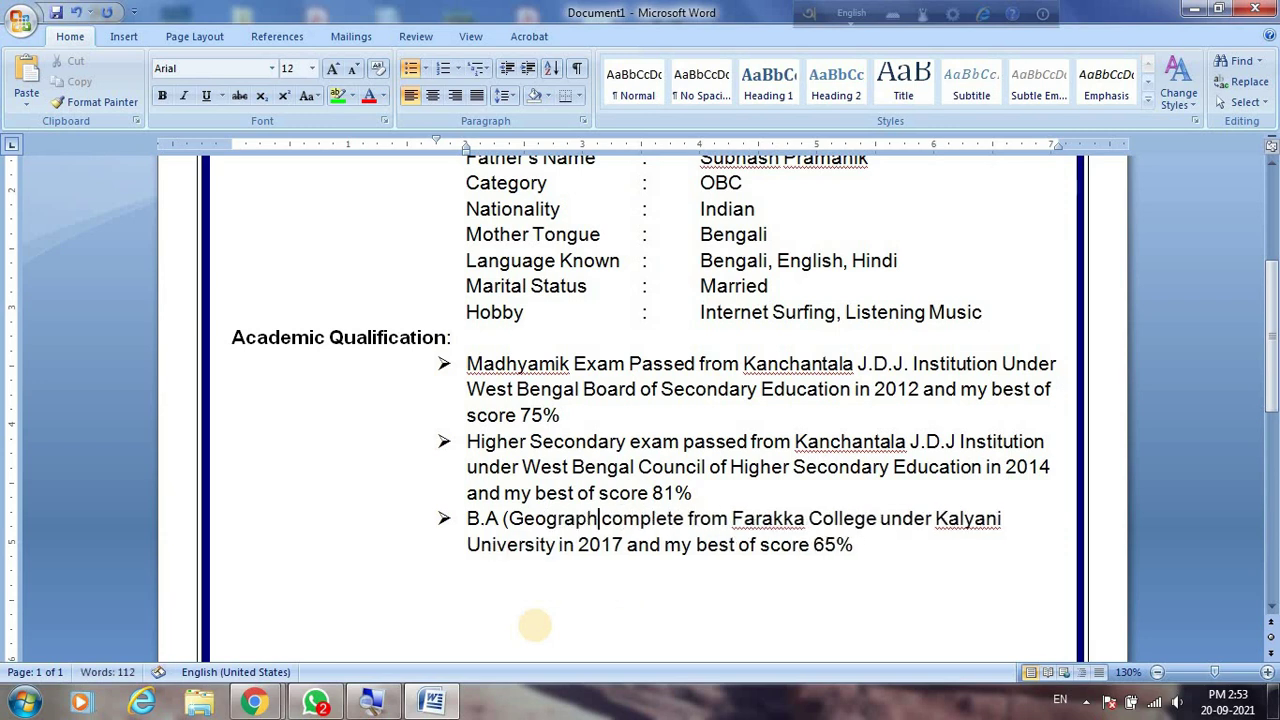
{"action": "type", "text": "y H "}
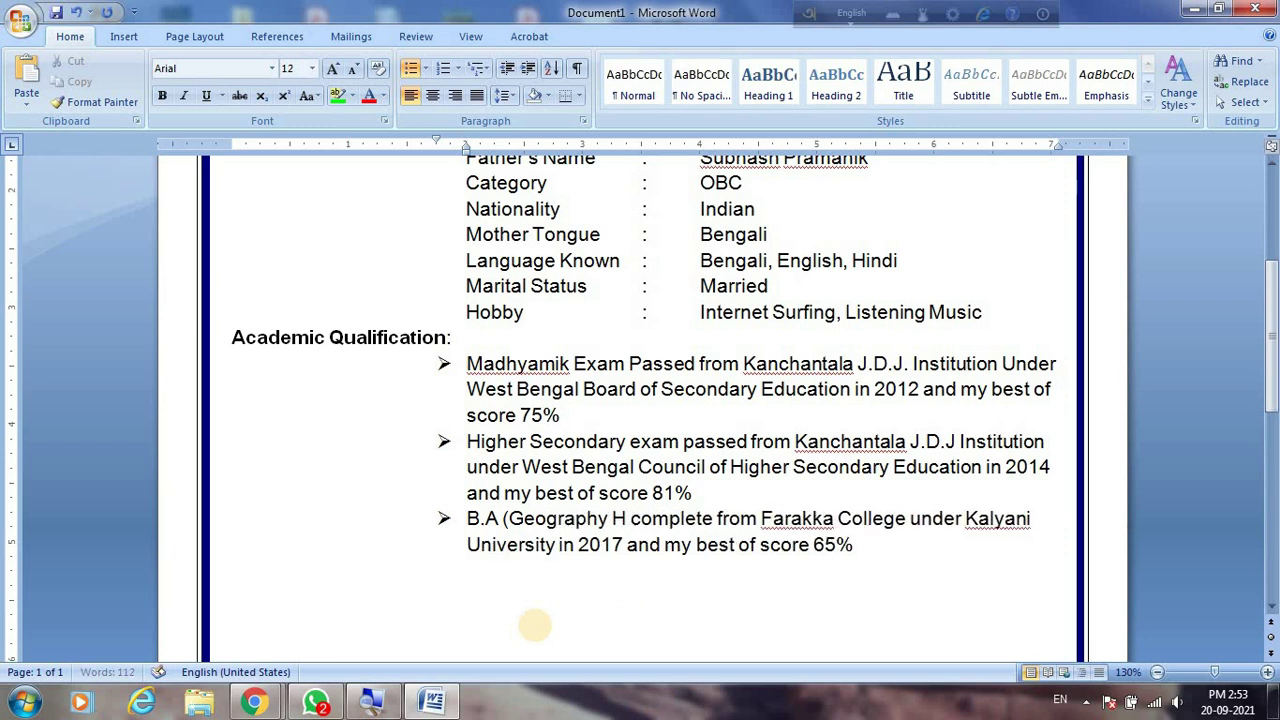
{"action": "type", "text": "onour"}
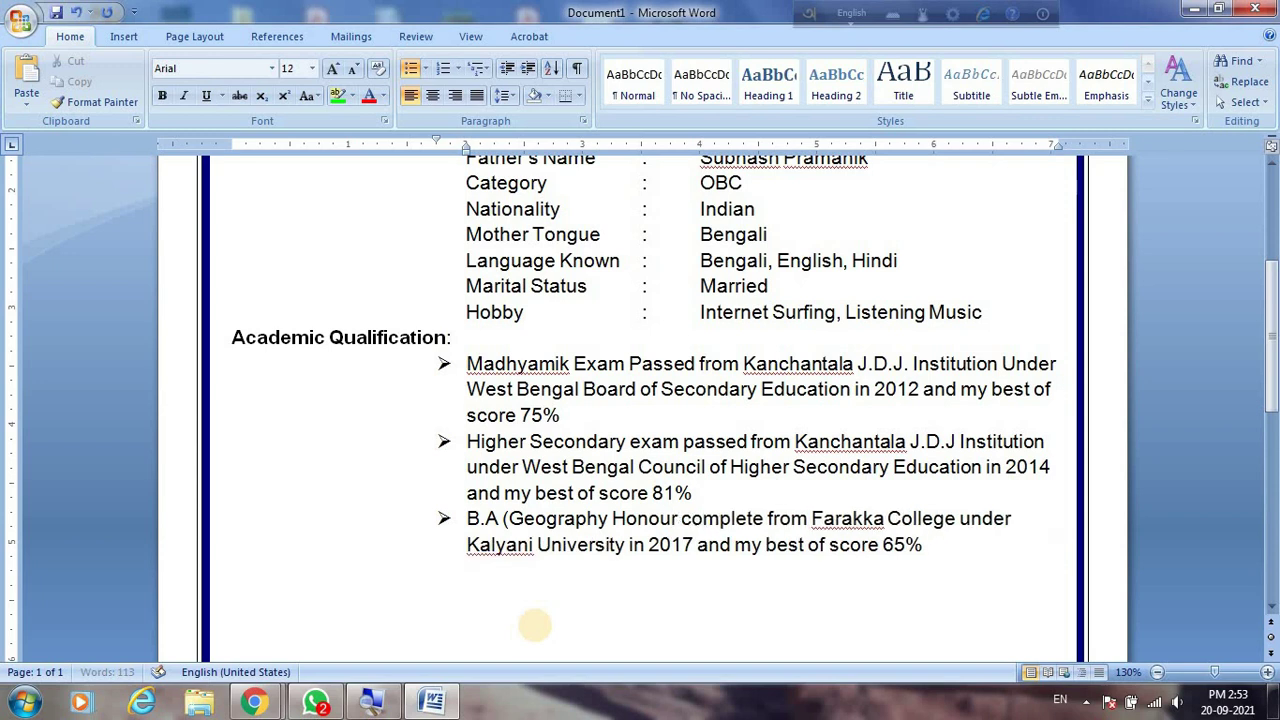
{"action": "type", "text": "s)"}
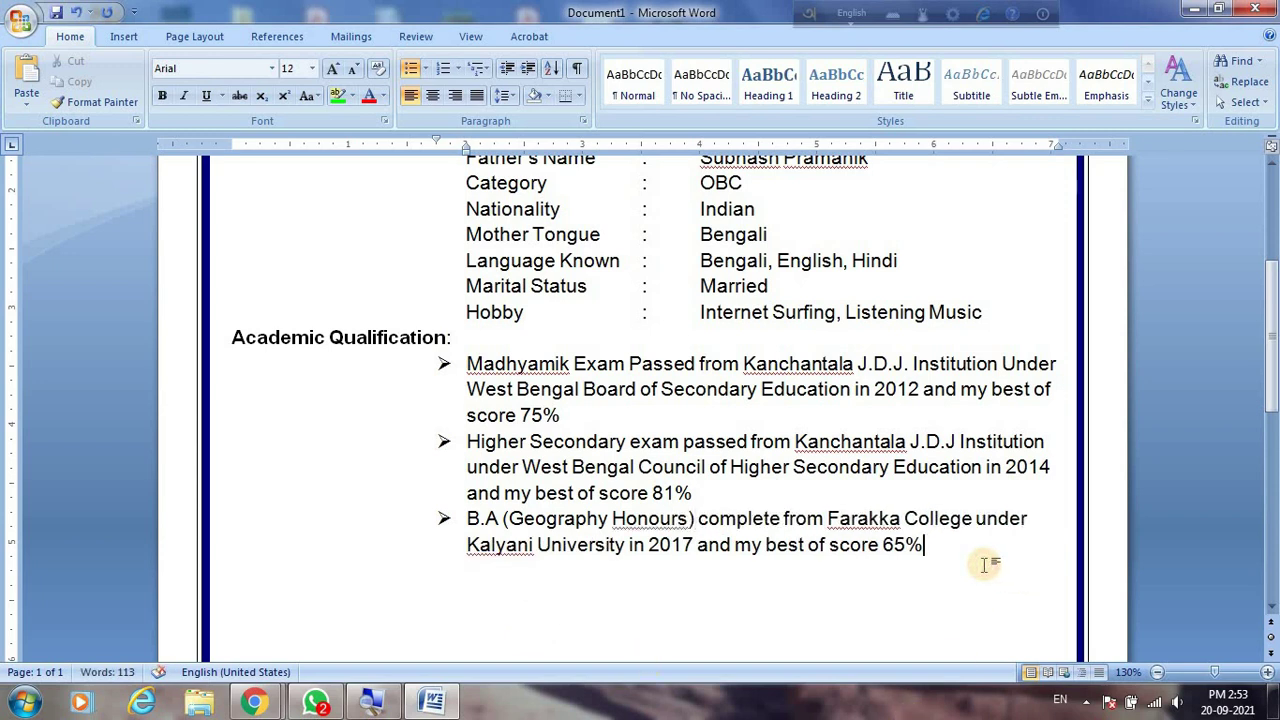
{"action": "key", "text": "Return"}
{"action": "key", "text": "Return"}
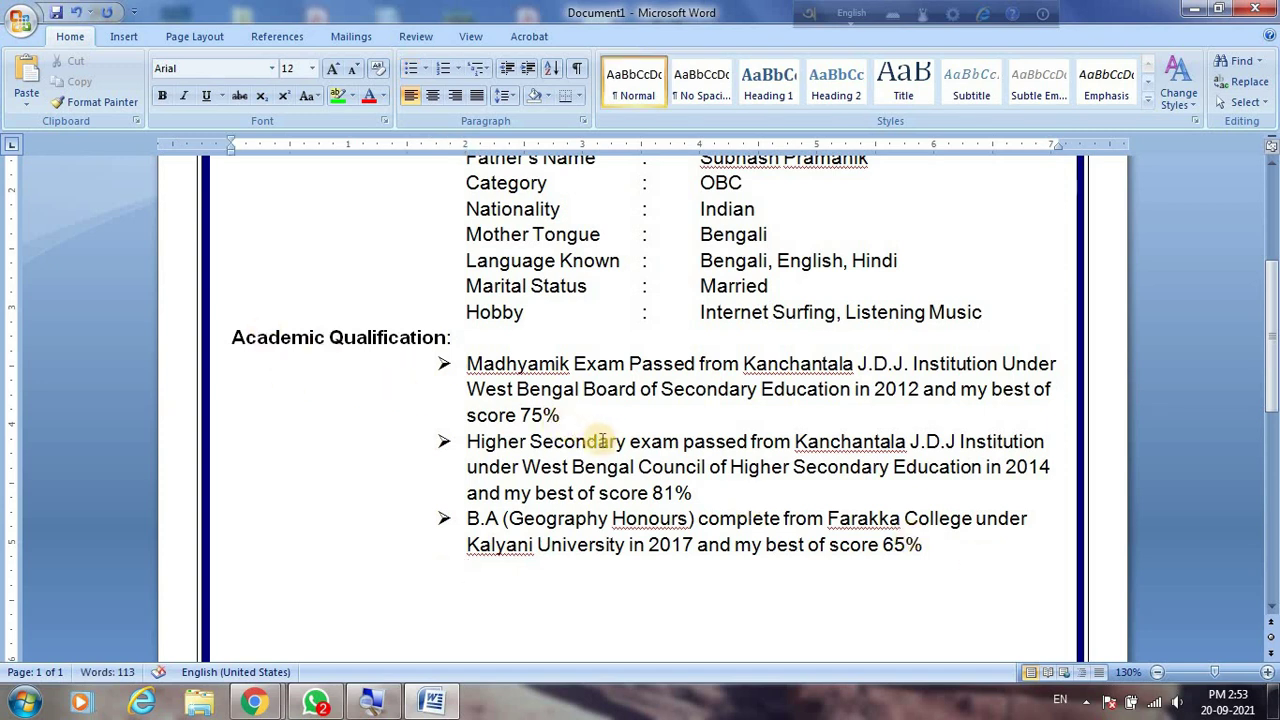
Type the heading 'Additional Qualification:' and start a new line beneath it
{"action": "scroll", "coordinate": [604, 441], "scroll_direction": "down", "scroll_amount": 1}
{"action": "scroll", "coordinate": [604, 441], "scroll_direction": "up", "scroll_amount": 1}
{"action": "scroll", "coordinate": [604, 441], "scroll_direction": "up", "scroll_amount": 3}
{"action": "scroll", "coordinate": [604, 441], "scroll_direction": "down", "scroll_amount": 3}
{"action": "scroll", "coordinate": [604, 441], "scroll_direction": "down", "scroll_amount": 1}
{"action": "scroll", "coordinate": [604, 441], "scroll_direction": "down", "scroll_amount": 2}
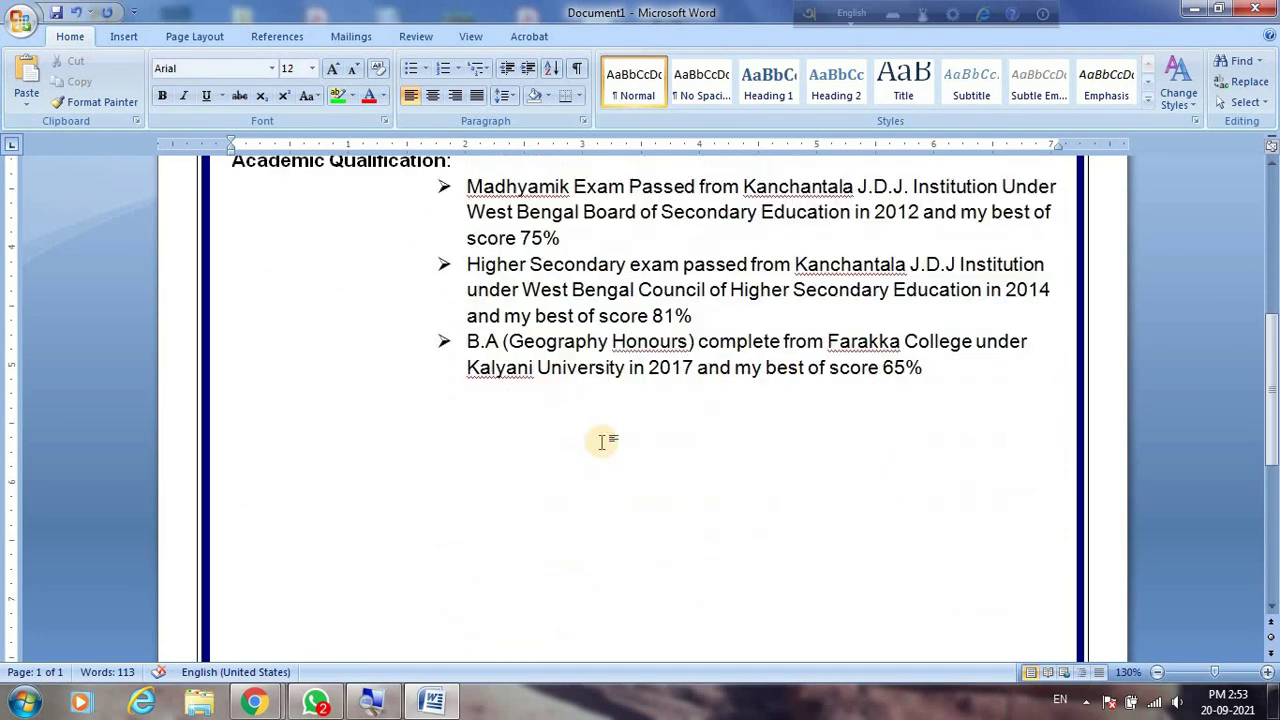
{"action": "scroll", "coordinate": [604, 441], "scroll_direction": "down", "scroll_amount": 1}
{"action": "scroll", "coordinate": [604, 441], "scroll_direction": "down", "scroll_amount": 2}
{"action": "scroll", "coordinate": [604, 441], "scroll_direction": "up", "scroll_amount": 4}
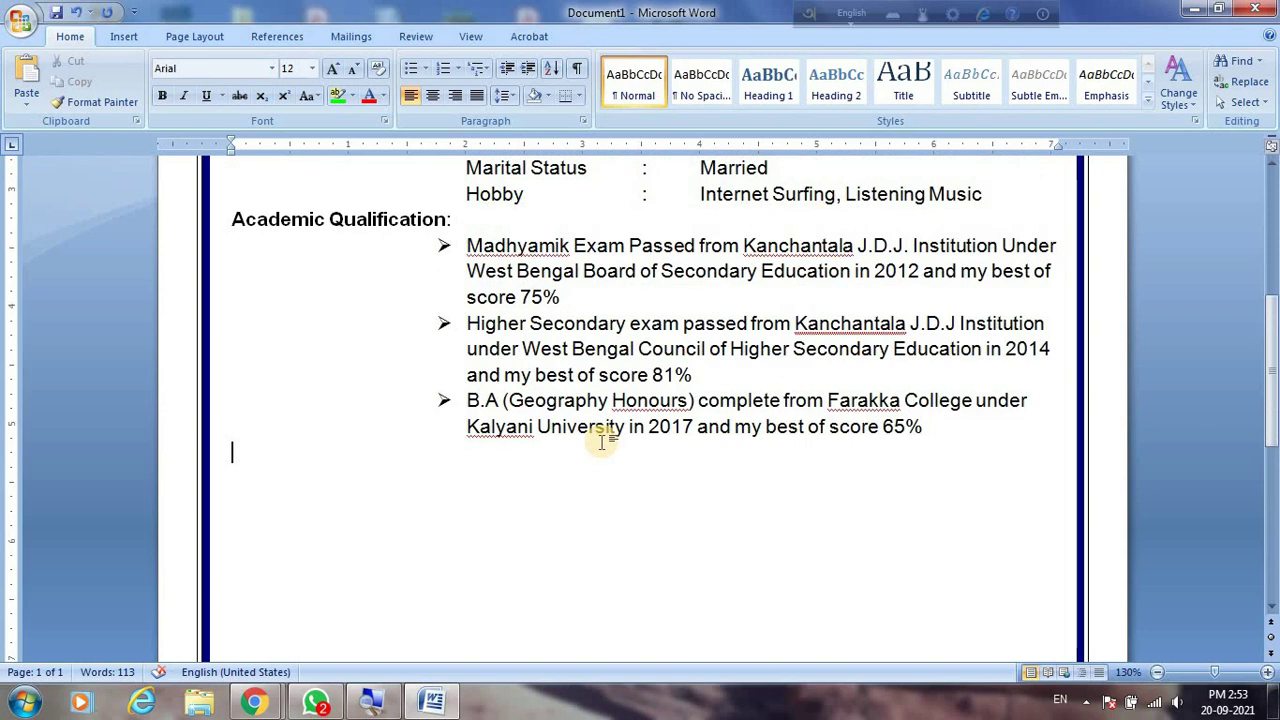
{"action": "type", "text": "E"}
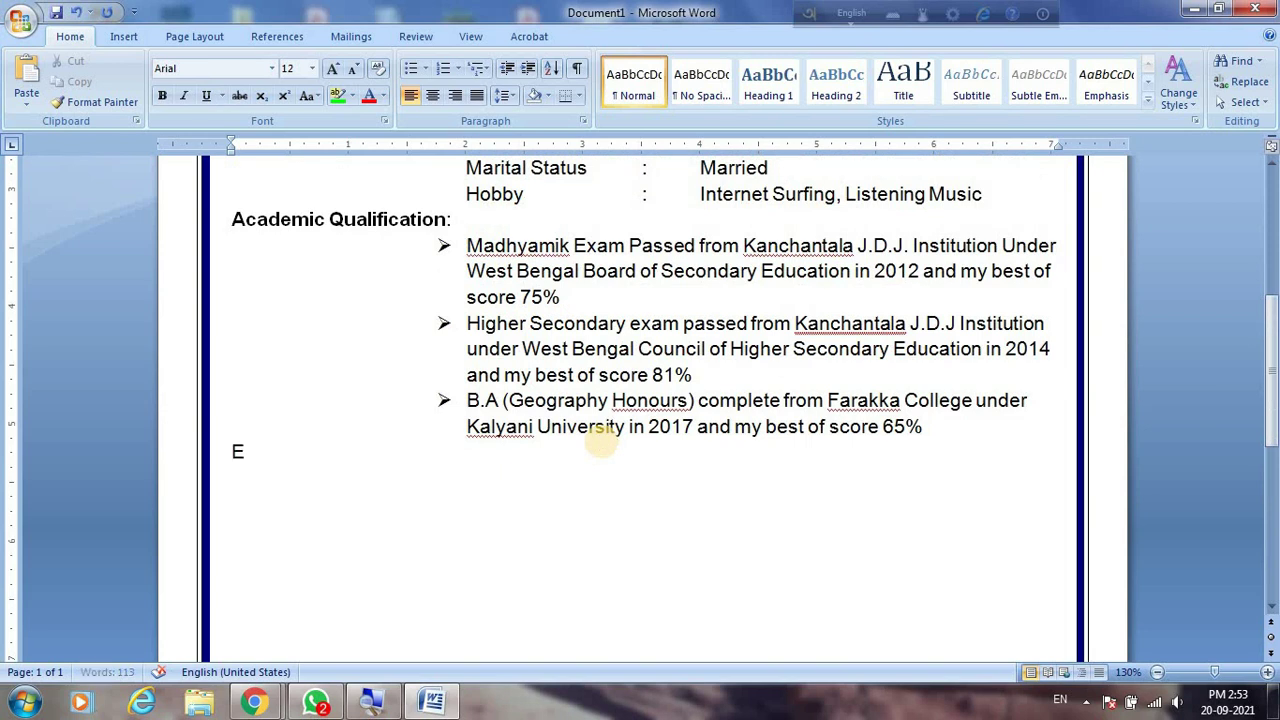
{"action": "key", "text": "BackSpace"}
{"action": "type", "text": "E"}
{"action": "type", "text": "dd"}
{"action": "key", "text": "BackSpace"}
{"action": "type", "text": "i"}
{"action": "key", "text": "BackSpace"}
{"action": "key", "text": "BackSpace"}
{"action": "key", "text": "BackSpace"}
{"action": "type", "text": "A"}
{"action": "type", "text": "dditiona"}
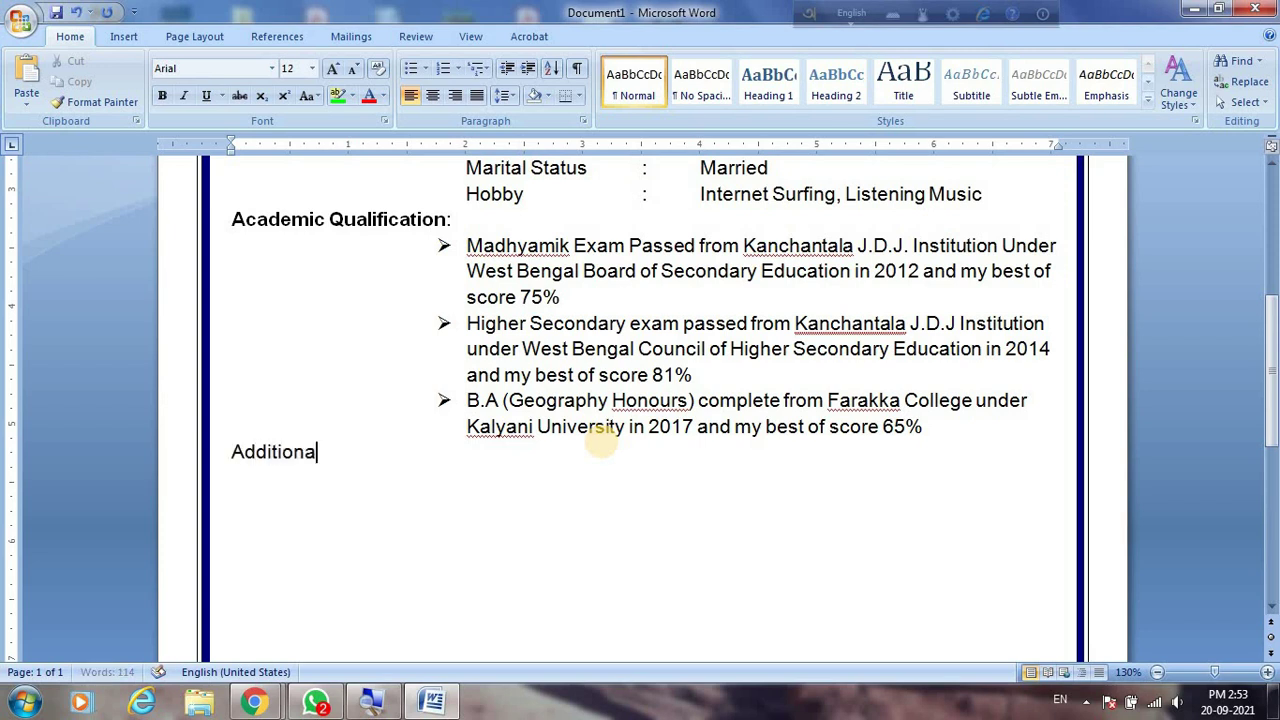
{"action": "type", "text": "l "}
{"action": "type", "text": "Qual"}
{"action": "type", "text": "ificati"}
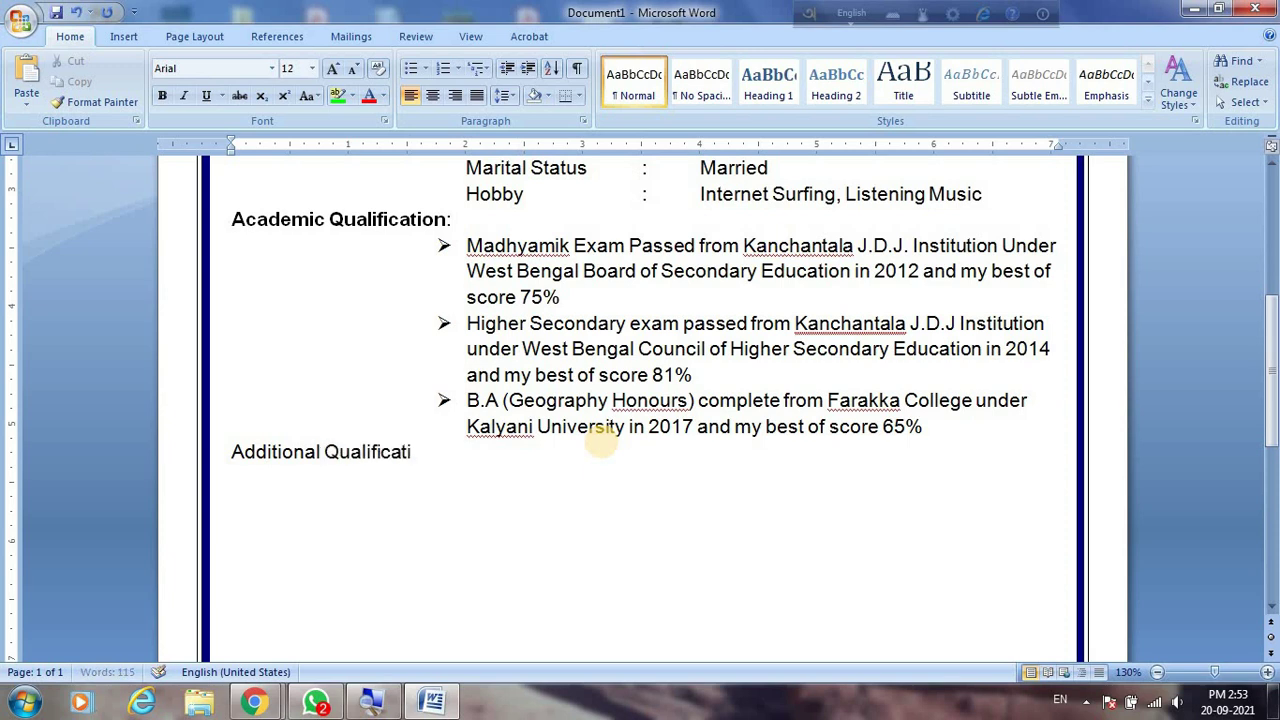
{"action": "type", "text": "on:"}
{"action": "key", "text": "Return"}
Add the indented entry 'ADCA (Advance Diploma in Computer Application)' with duration '1 Years'
{"action": "key", "text": "Tab"}
{"action": "type", "text": "ADCA"}
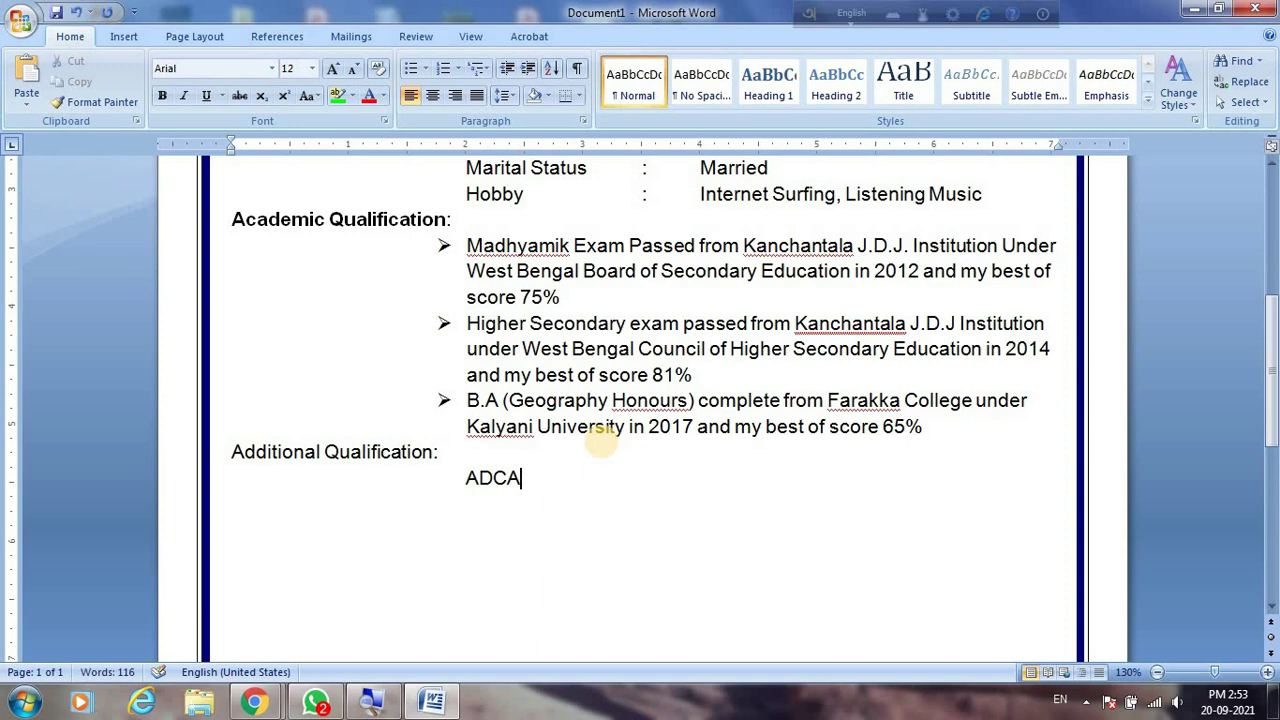
{"action": "type", "text": " ("}
{"action": "type", "text": "Ad"}
{"action": "type", "text": "vance "}
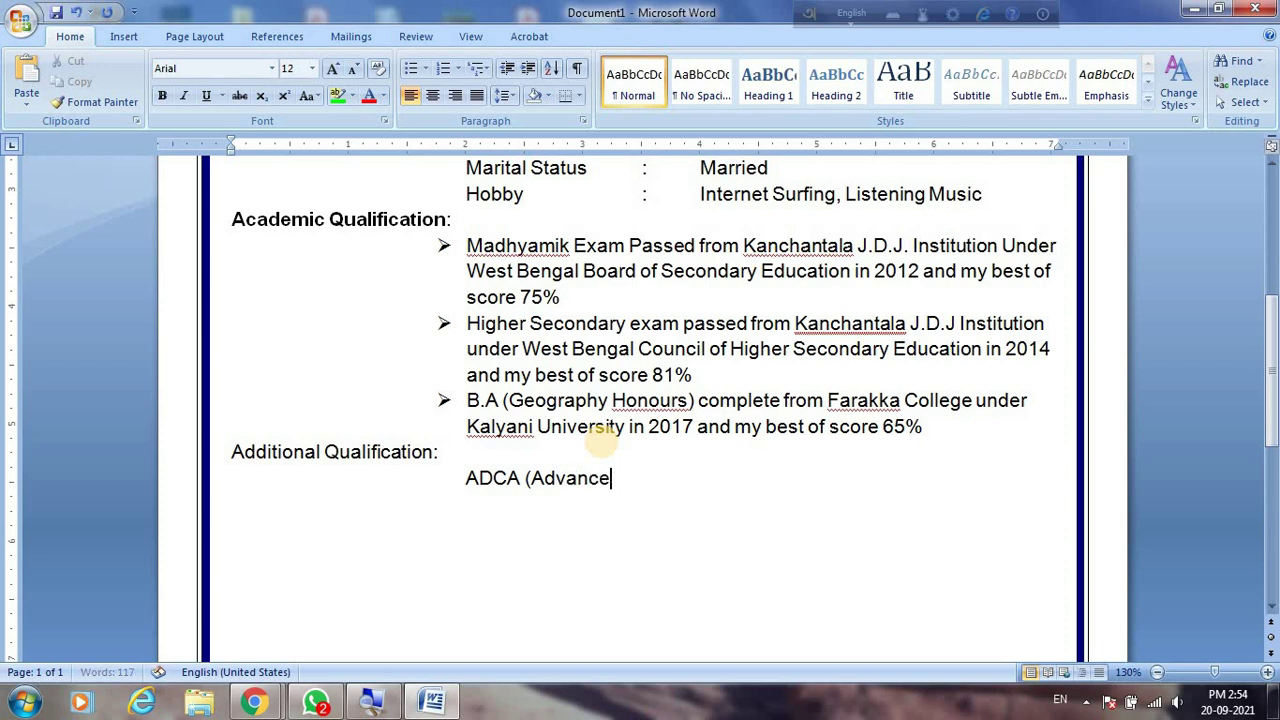
{"action": "type", "text": "Diplo"}
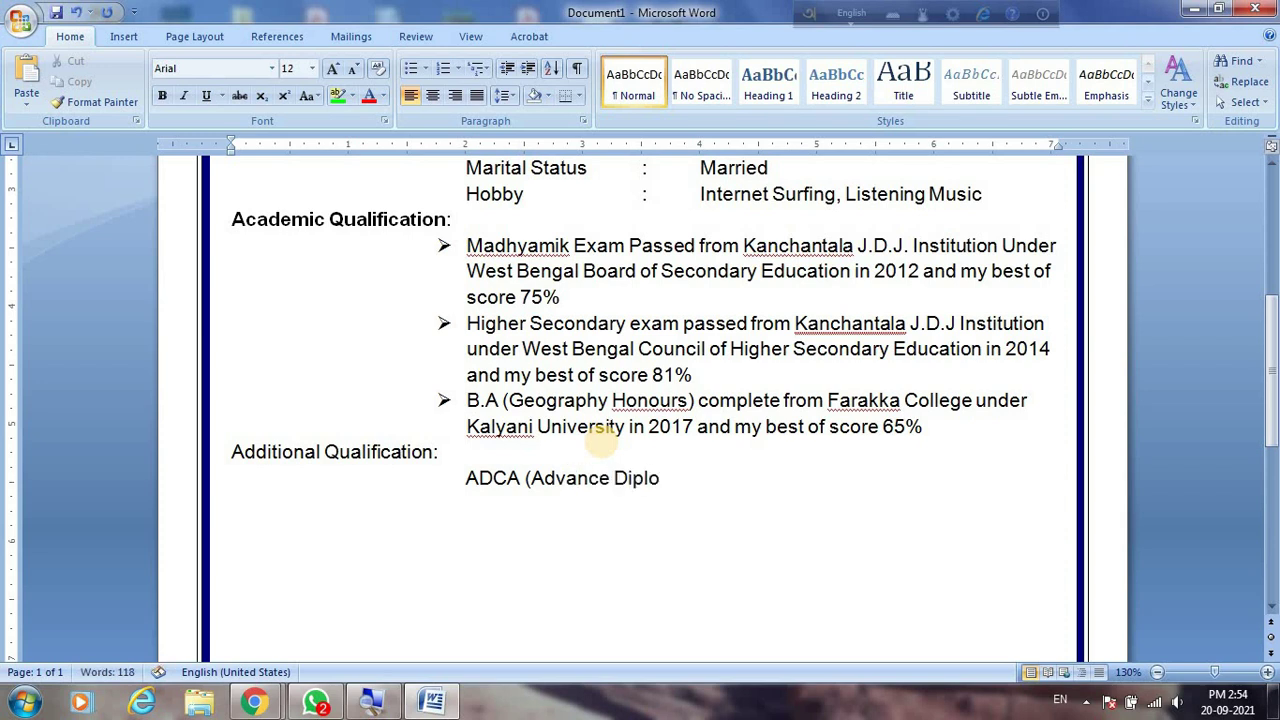
{"action": "type", "text": "ma in "}
{"action": "type", "text": "Computer"}
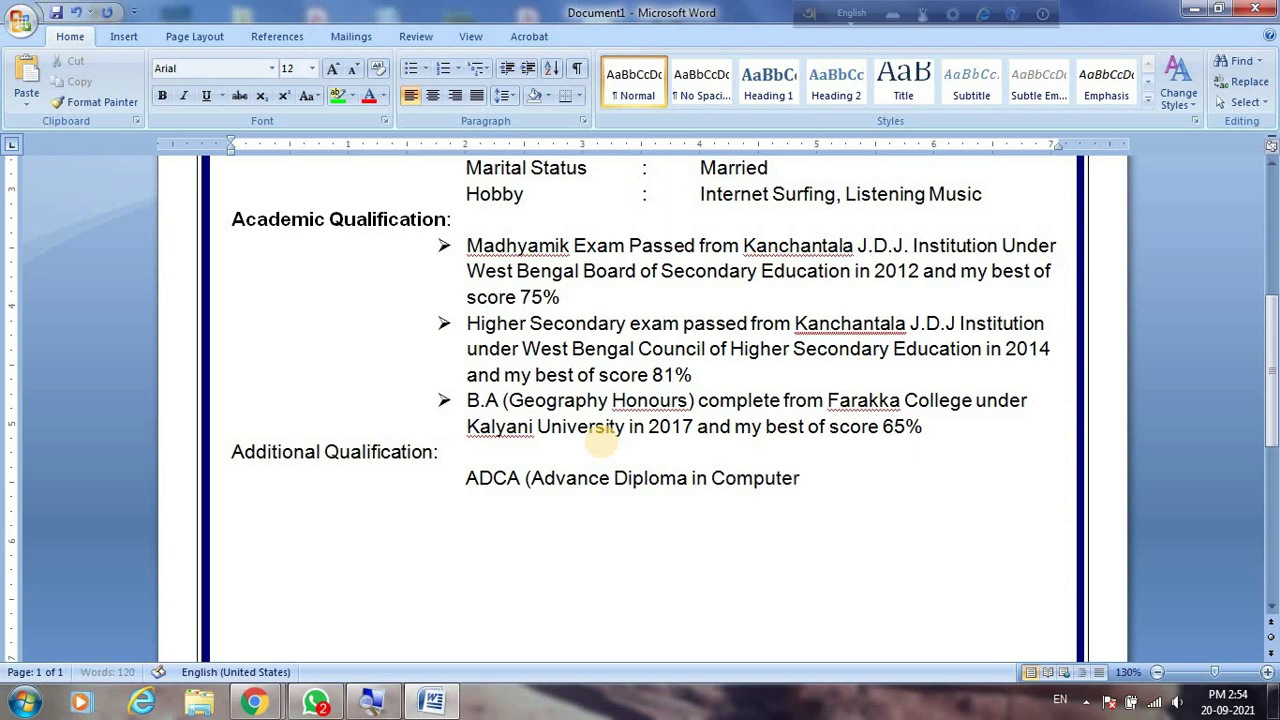
{"action": "type", "text": " Application"}
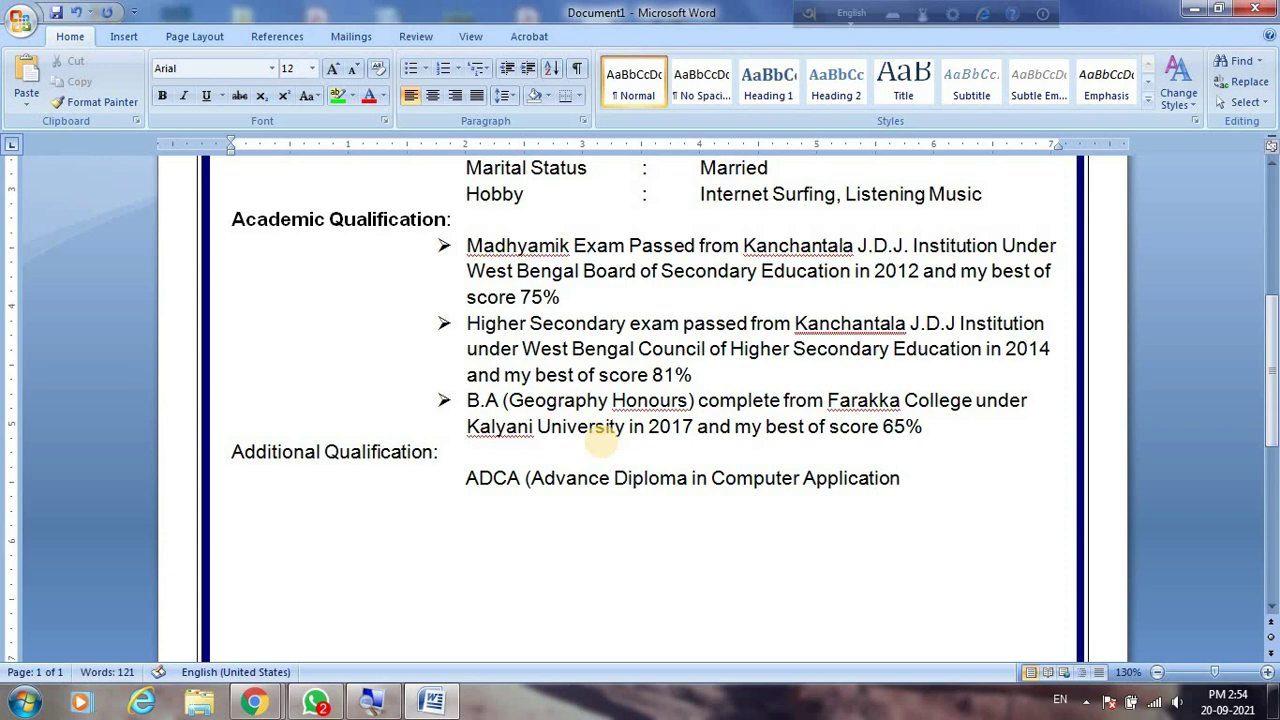
{"action": "type", "text": ")"}
{"action": "key", "text": "Tab"}
{"action": "type", "text": "1"}
{"action": "type", "text": " Years"}
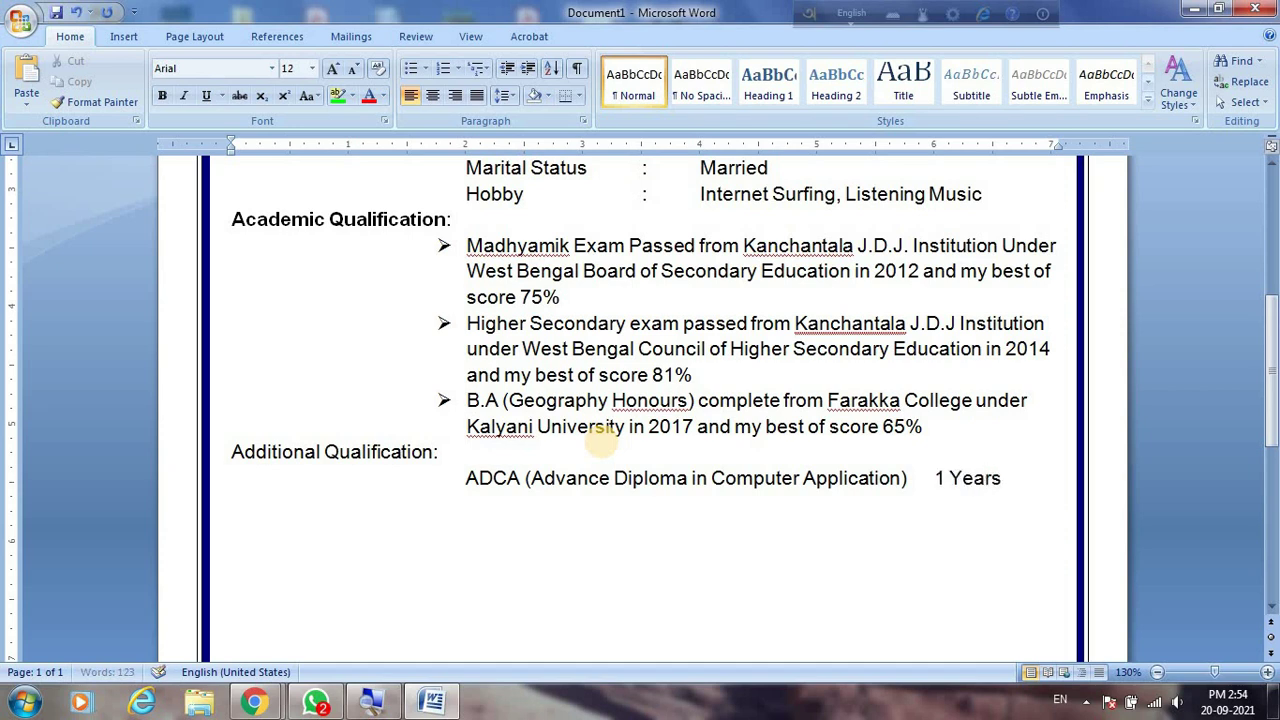
{"action": "key", "text": "Return"}
Bold the 'Additional Qualification' heading, then return to the empty line below ADCA
{"action": "left_click_drag", "start_coordinate": [233, 452], "coordinate": [432, 450]}
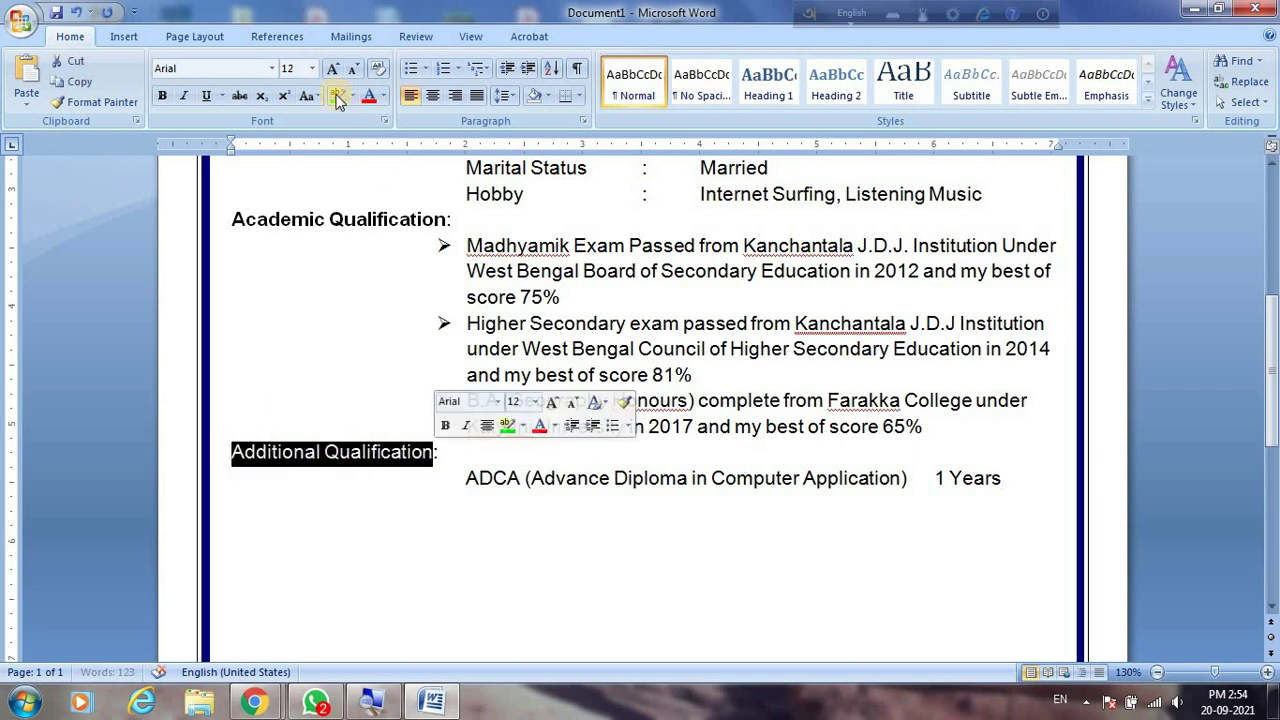
{"action": "left_click", "coordinate": [162, 97]}
{"action": "left_click", "coordinate": [264, 560]}
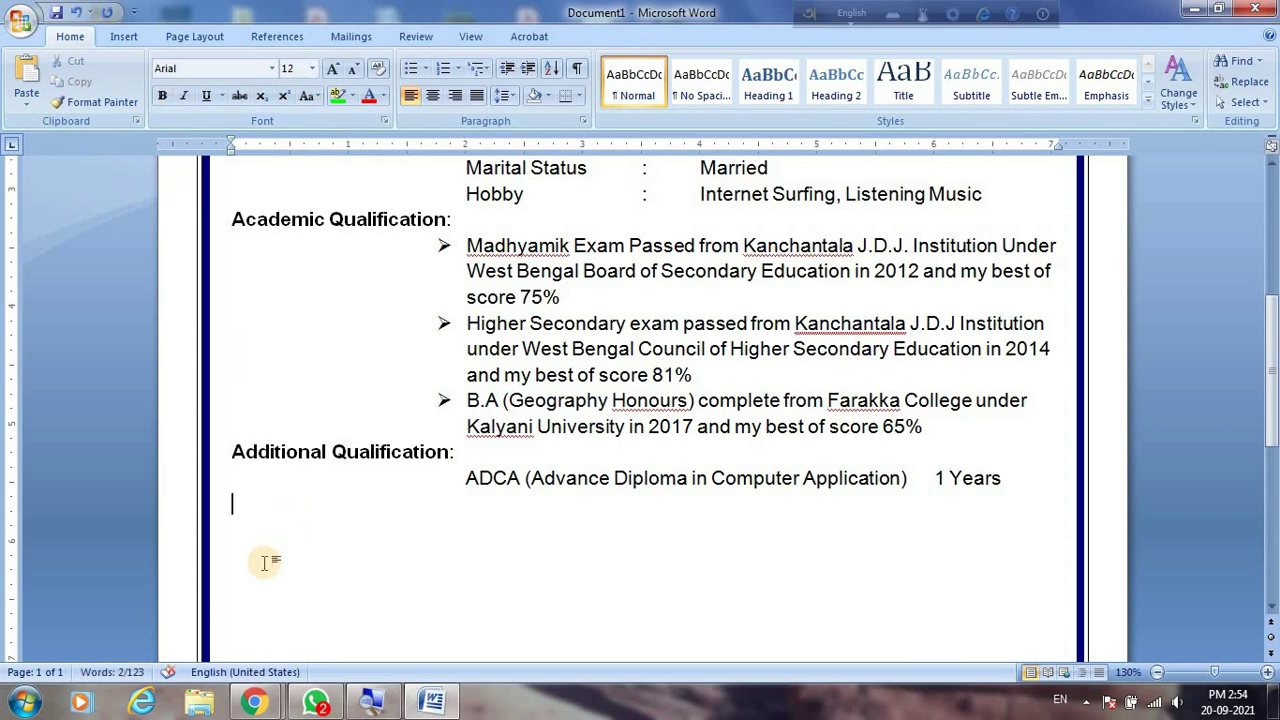
{"action": "scroll", "coordinate": [451, 512], "scroll_direction": "down", "scroll_amount": 3}
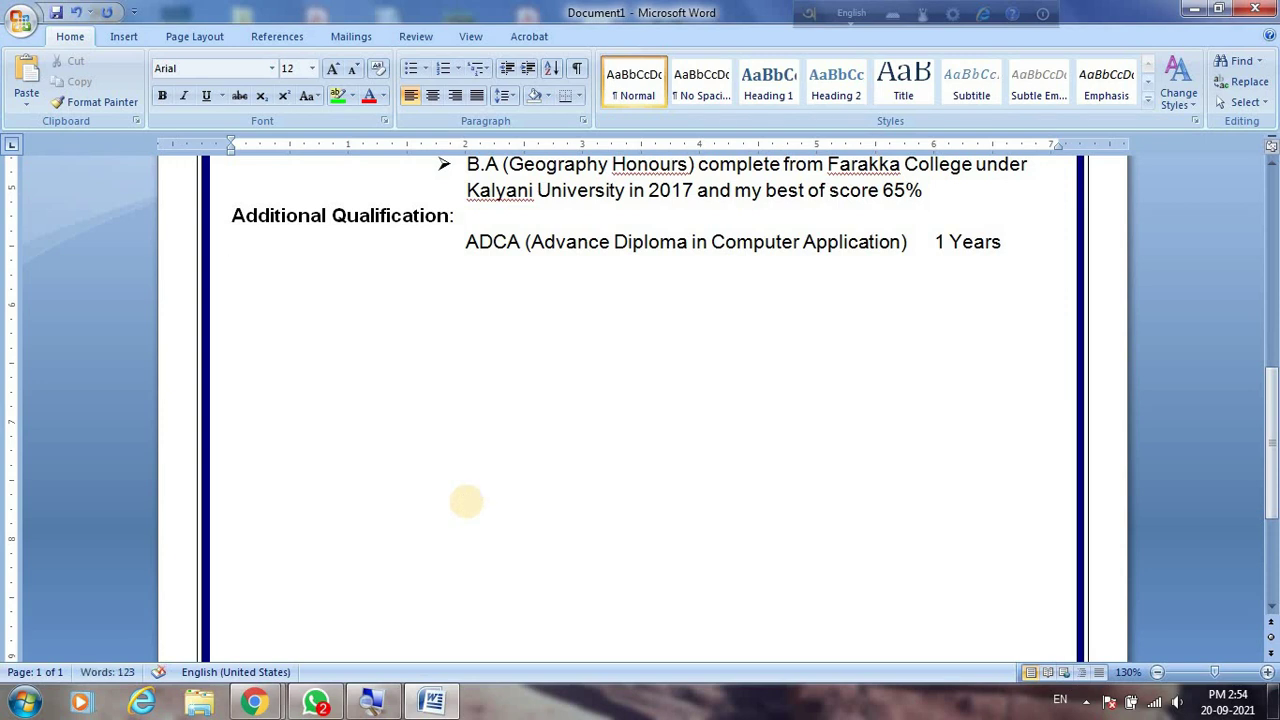
Add the line 'Working Experience:' with value Fresher, bold its label, and start a new line
{"action": "type", "text": "Workin"}
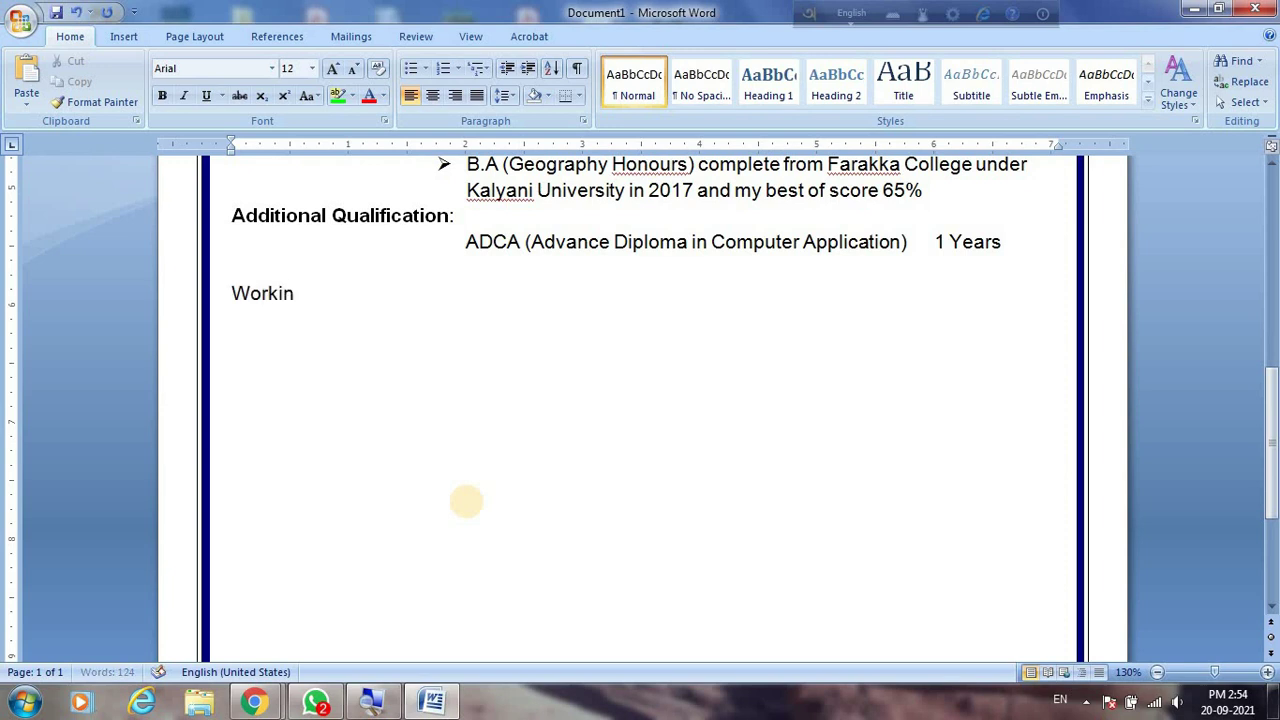
{"action": "type", "text": "g Expe"}
{"action": "type", "text": "ri"}
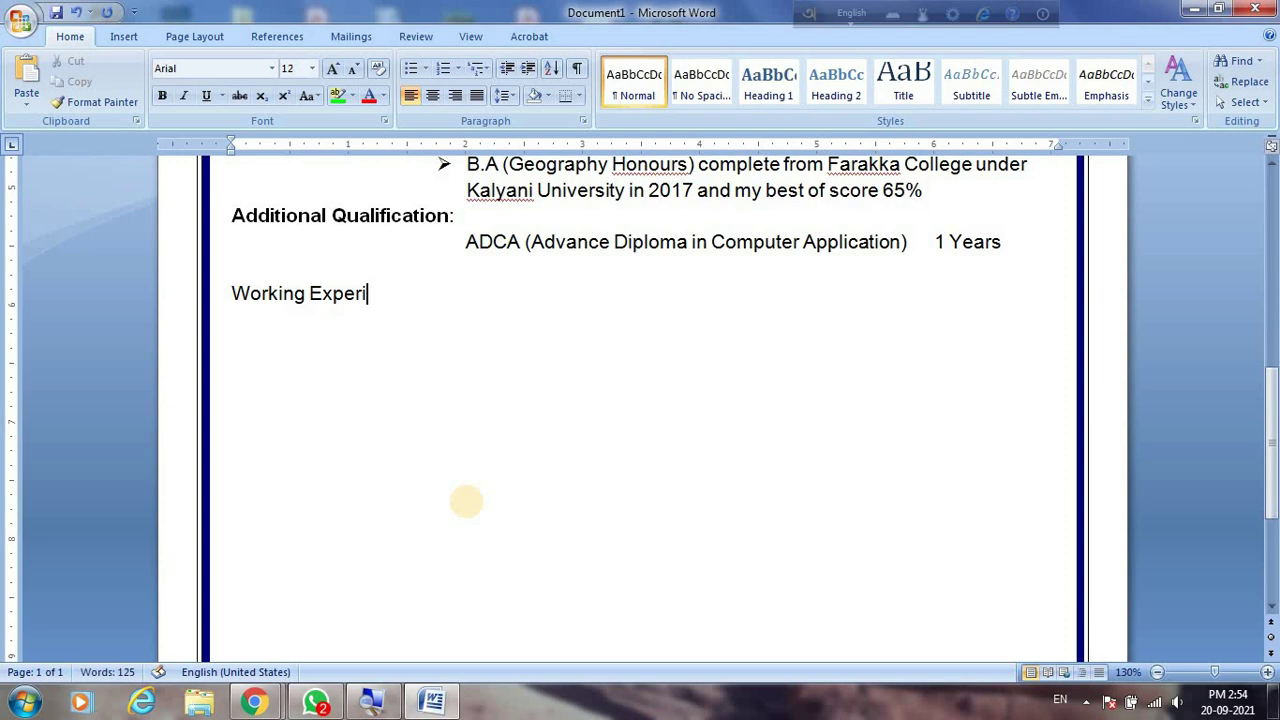
{"action": "type", "text": "ence:"}
{"action": "key", "text": "Tab"}
{"action": "type", "text": "Fre"}
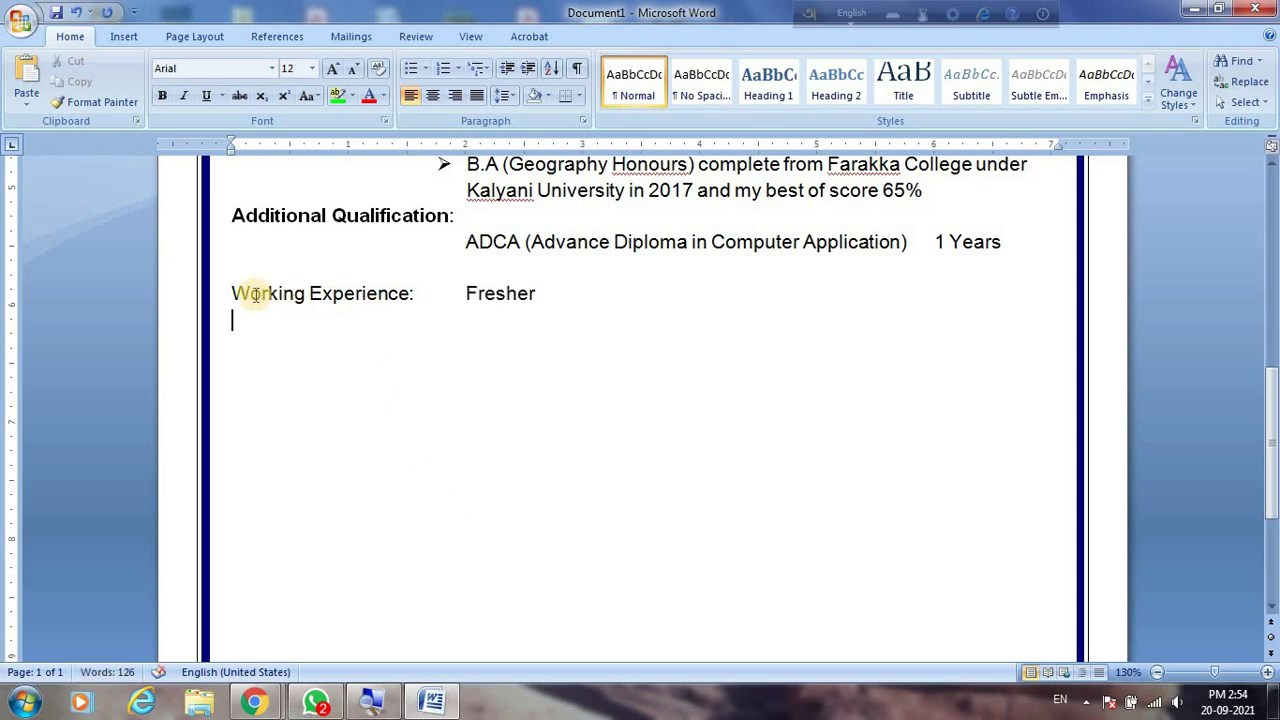
{"action": "left_click_drag", "start_coordinate": [233, 292], "coordinate": [408, 290]}
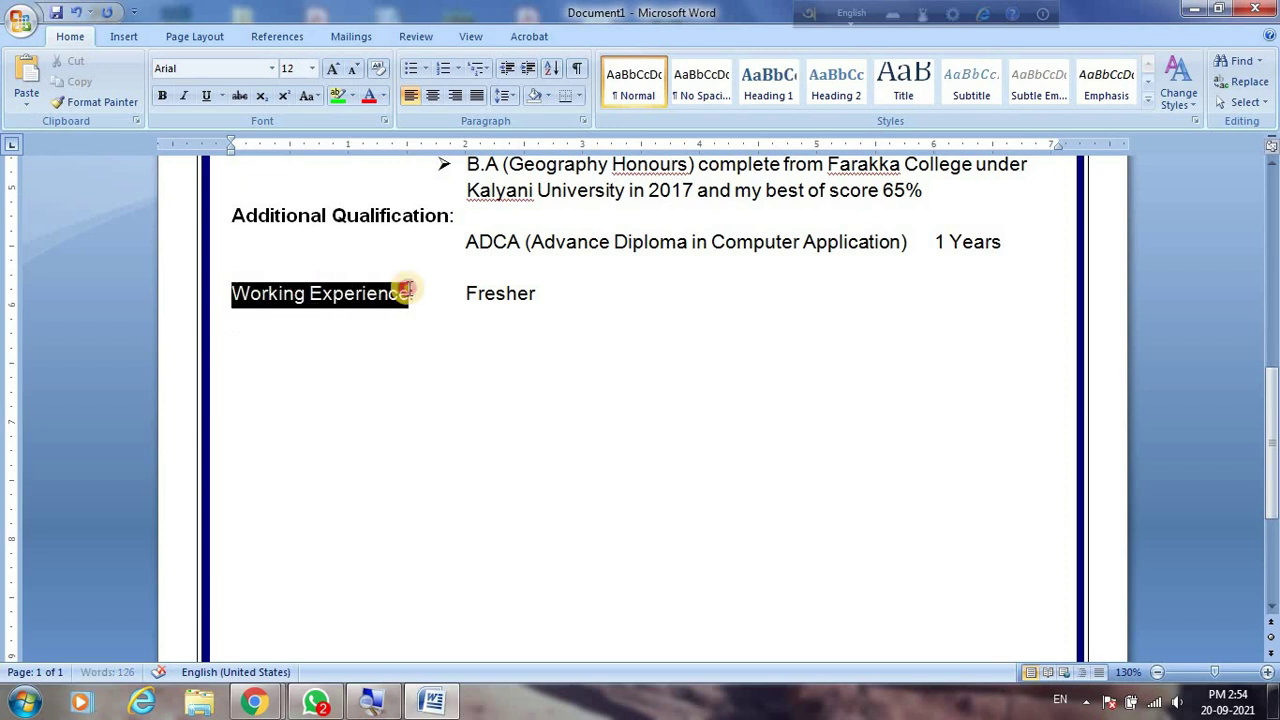
{"action": "left_click", "coordinate": [162, 96]}
{"action": "left_click", "coordinate": [307, 359]}
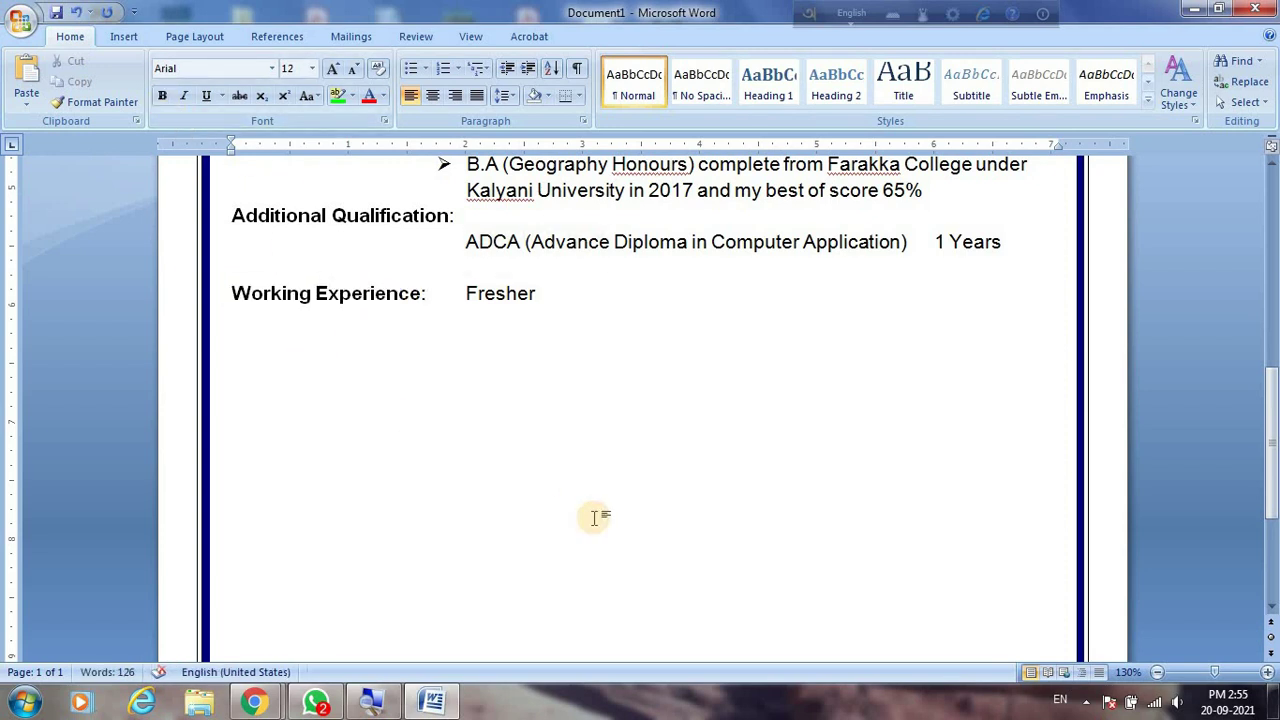
{"action": "key", "text": "Return"}
{"action": "scroll", "coordinate": [280, 366], "scroll_direction": "down", "scroll_amount": 5}
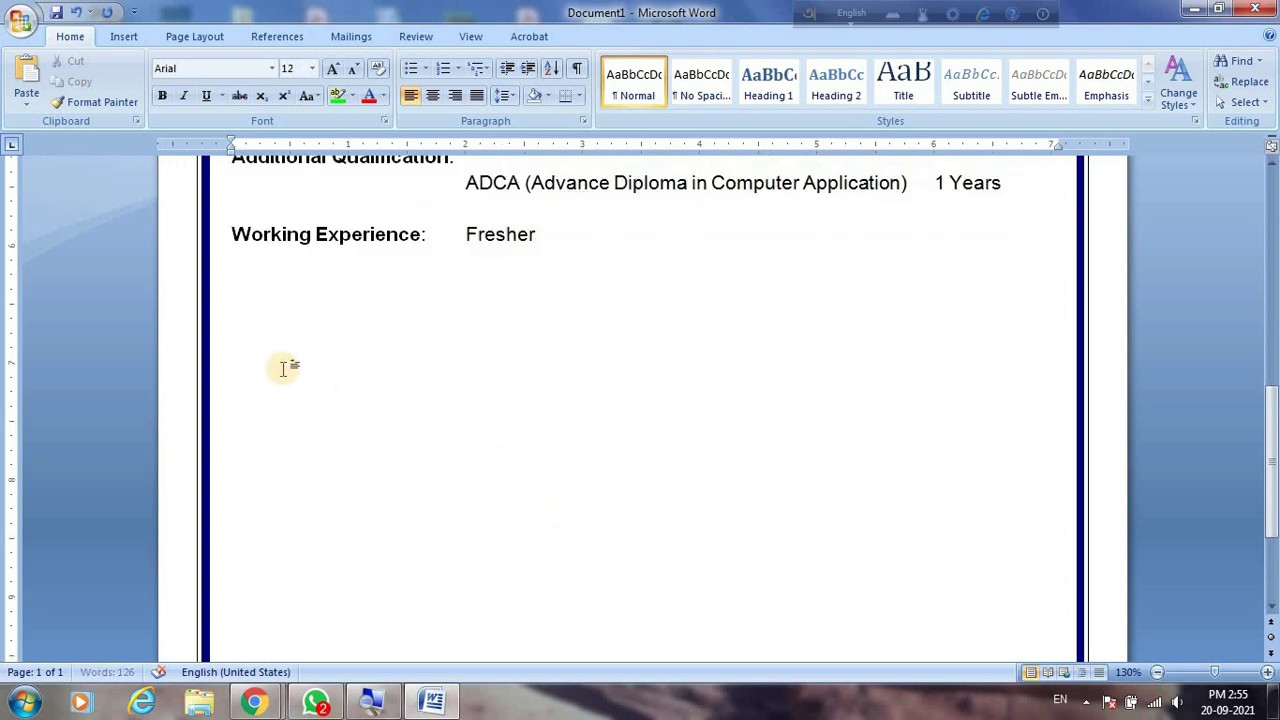
{"action": "scroll", "coordinate": [425, 459], "scroll_direction": "up", "scroll_amount": 3}
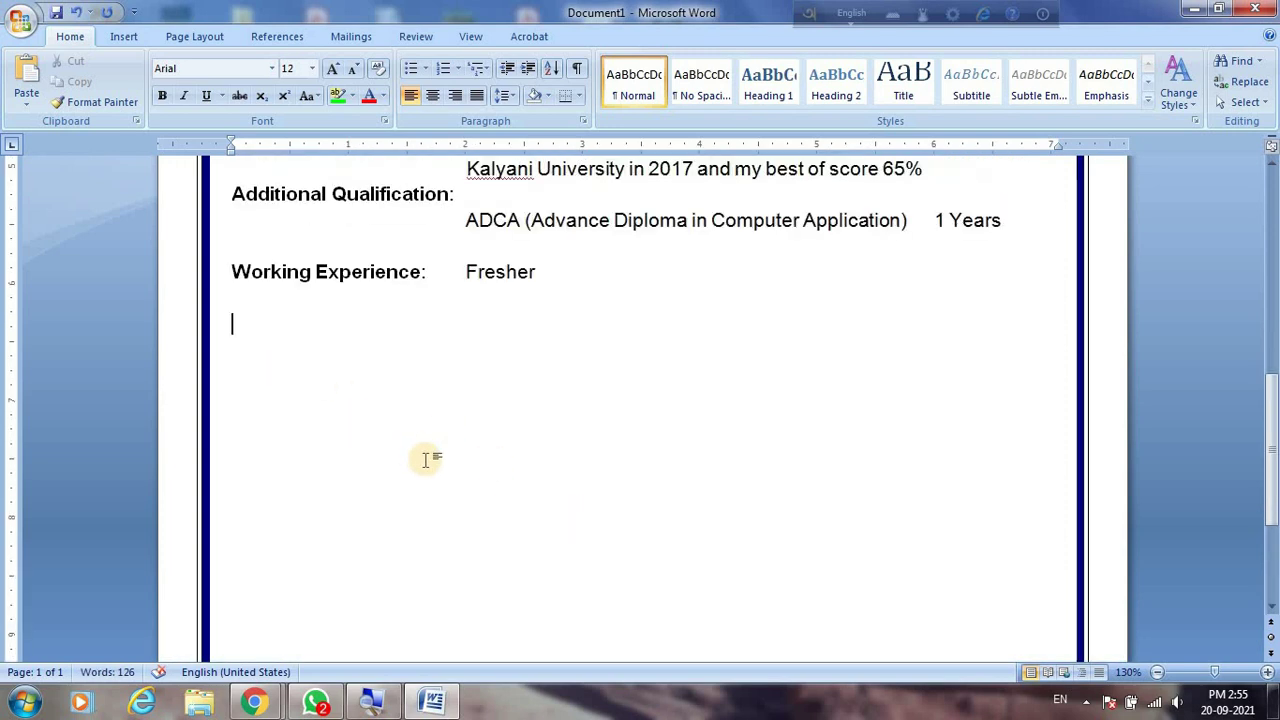
Type the 'Communication:' heading followed by a Tab-aligned Village line with colon and village name
{"action": "type", "text": "Co"}
{"action": "type", "text": "mmunicatio"}
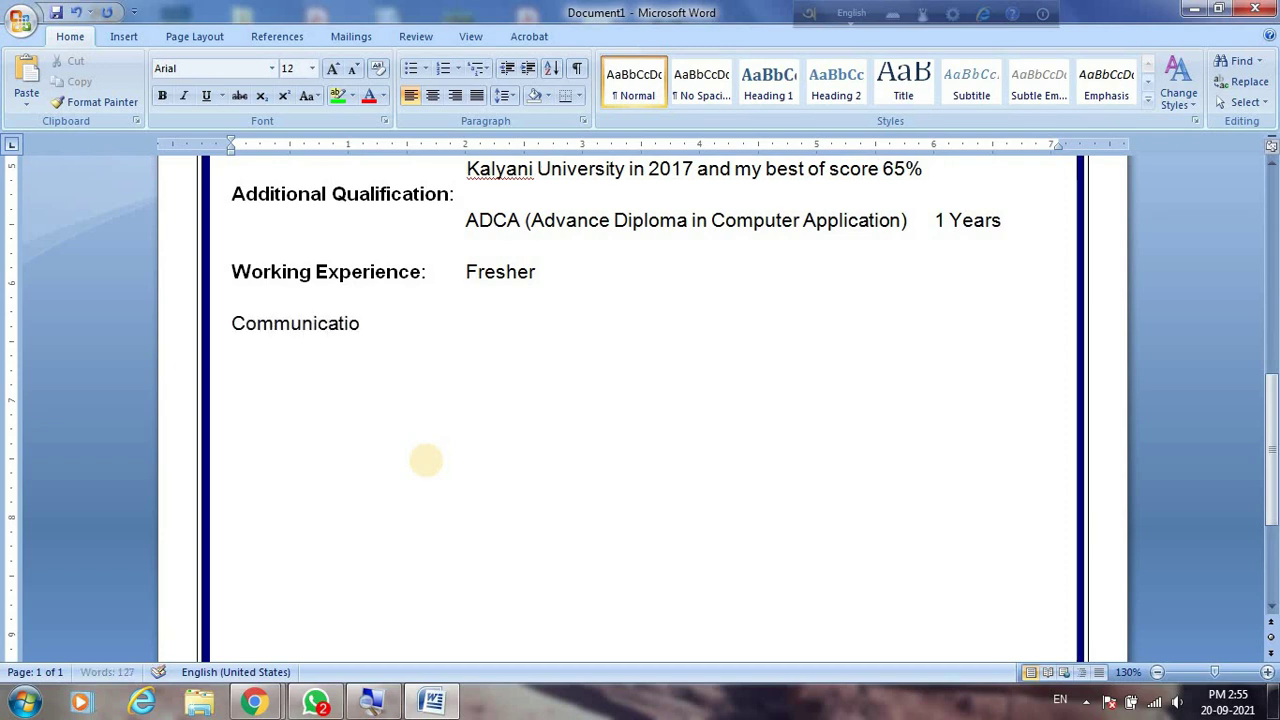
{"action": "type", "text": "n:"}
{"action": "key", "text": "Tab"}
{"action": "key", "text": "Return"}
{"action": "key", "text": "BackSpace"}
{"action": "key", "text": "Tab"}
{"action": "type", "text": "Villa"}
{"action": "type", "text": "ge:"}
{"action": "key", "text": "BackSpace"}
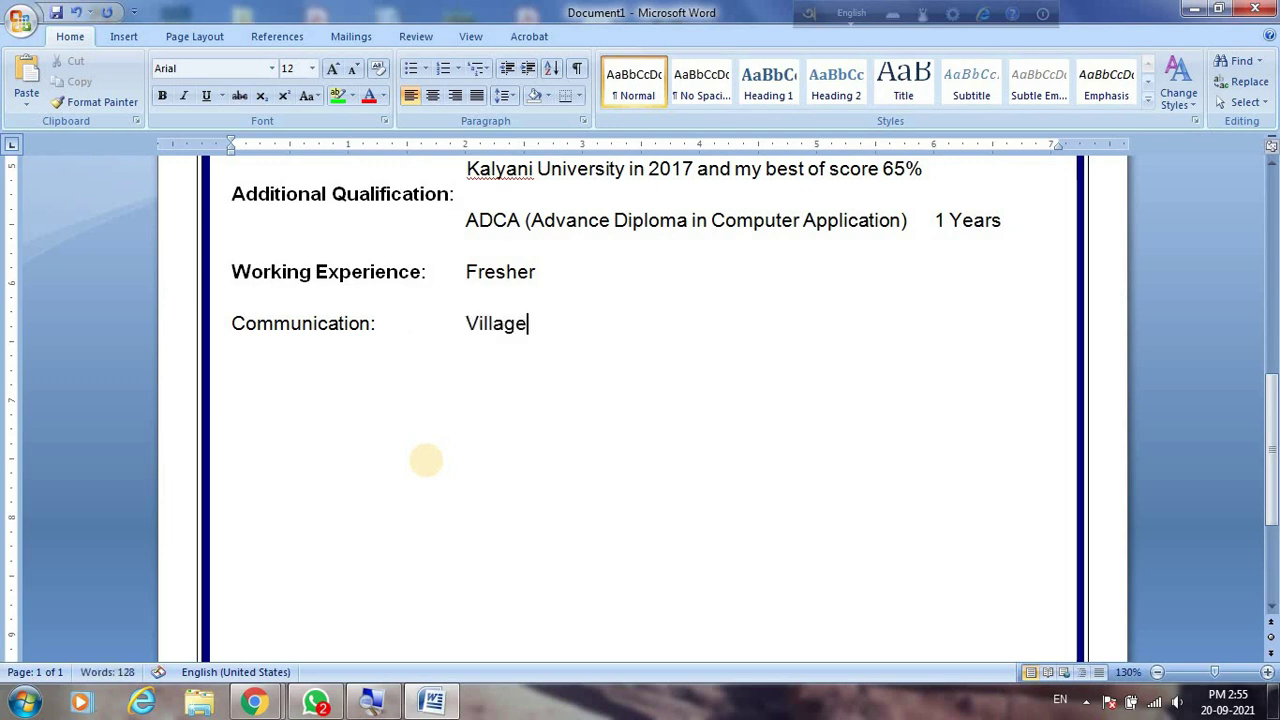
{"action": "key", "text": "Tab"}
{"action": "scroll", "coordinate": [433, 460], "scroll_direction": "up", "scroll_amount": 4}
{"action": "scroll", "coordinate": [438, 460], "scroll_direction": "down", "scroll_amount": 2}
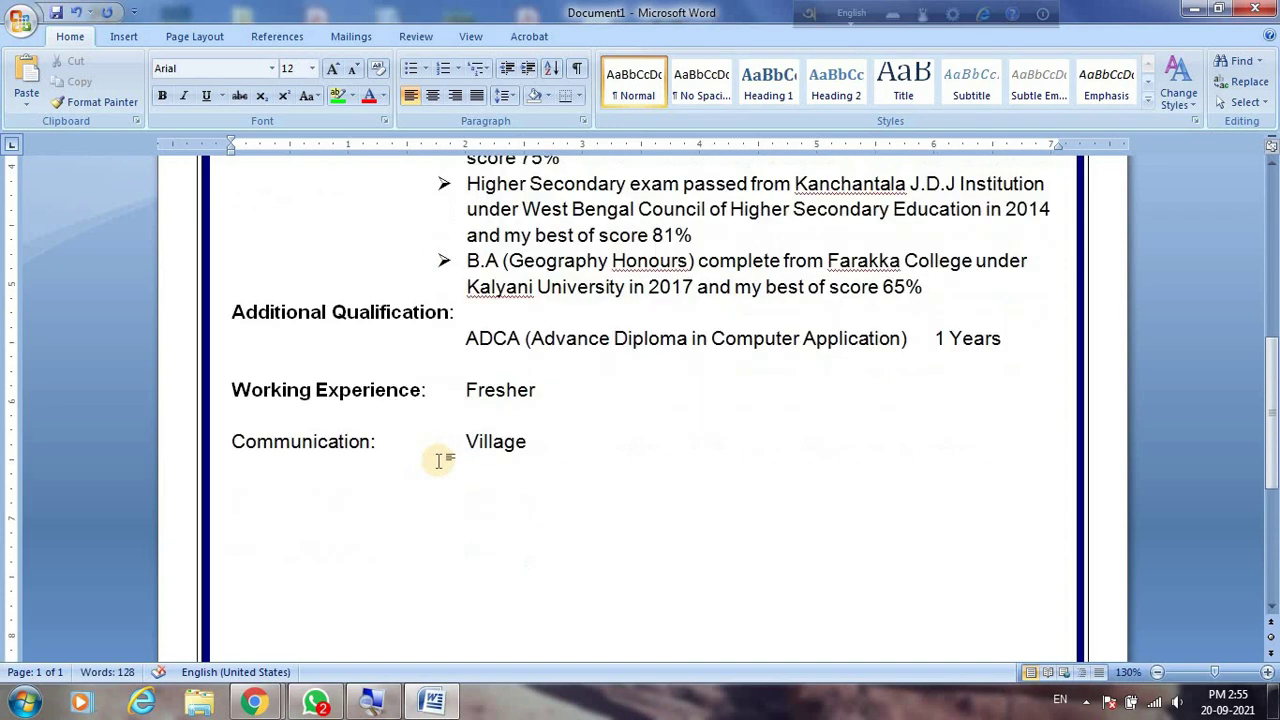
{"action": "type", "text": ":"}
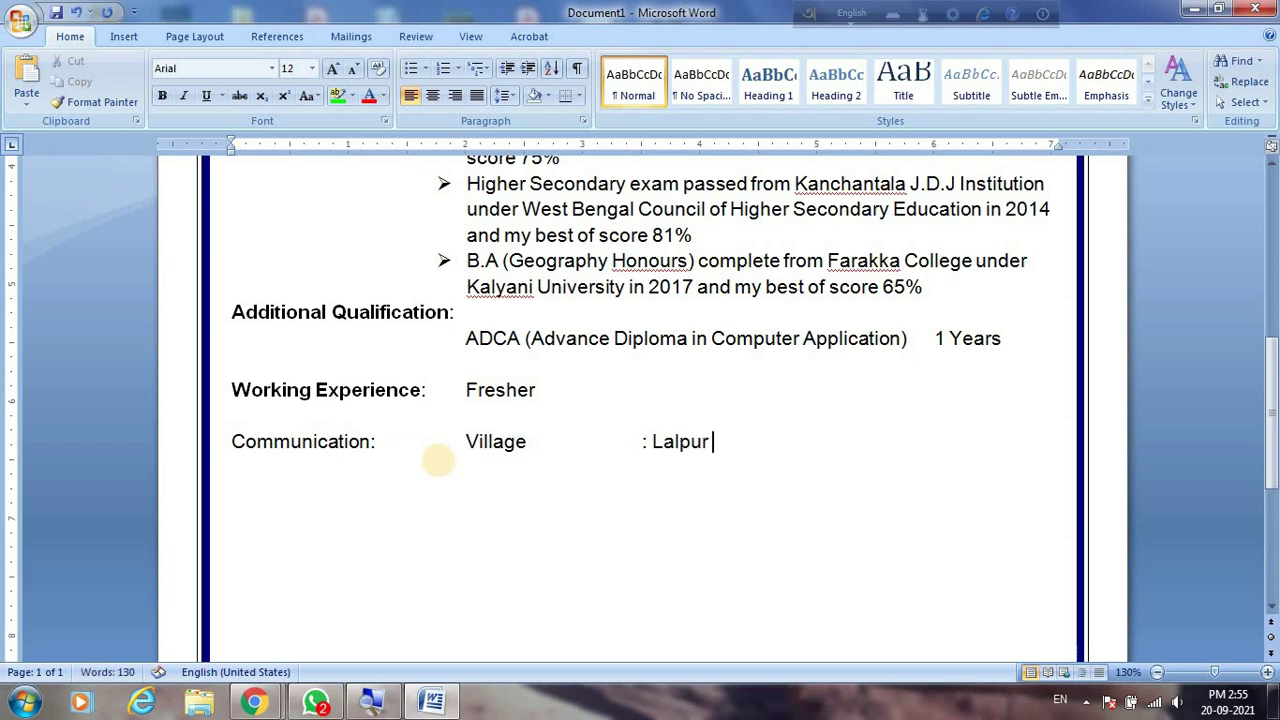
{"action": "key", "text": "Return"}
Add a Land Mark line with its landmark, aligning the village name into the value column
{"action": "key", "text": "Tab"}
{"action": "key", "text": "Tab"}
{"action": "key", "text": "Tab"}
{"action": "type", "text": "Ward"}
{"action": "key", "text": "BackSpace"}
{"action": "key", "text": "BackSpace"}
{"action": "key", "text": "BackSpace"}
{"action": "key", "text": "BackSpace"}
{"action": "type", "text": "Lang"}
{"action": "key", "text": "BackSpace"}
{"action": "type", "text": "d M"}
{"action": "type", "text": "ks"}
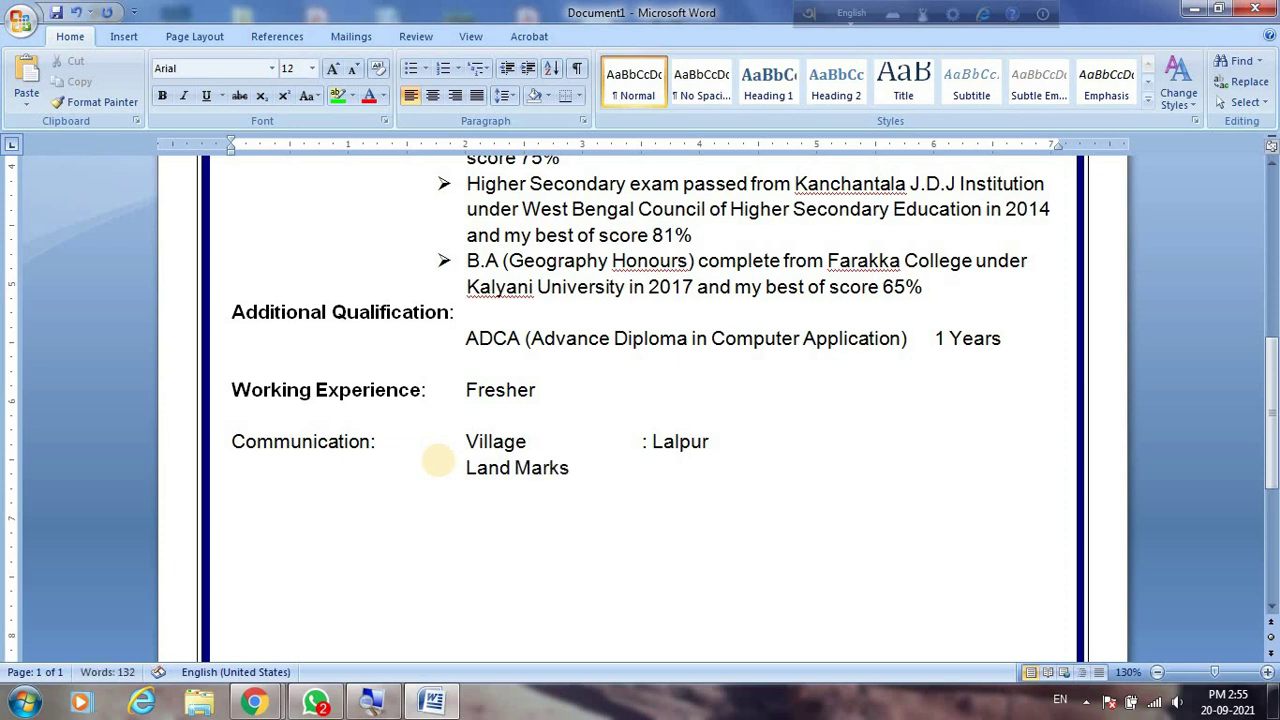
{"action": "key", "text": "BackSpace"}
{"action": "key", "text": "Tab"}
{"action": "type", "text": ":"}
{"action": "key", "text": "Up"}
{"action": "key", "text": "End"}
{"action": "key", "text": "Left"}
{"action": "key", "text": "Left"}
{"action": "key", "text": "Left"}
{"action": "key", "text": "Tab"}
{"action": "key", "text": "Down"}
{"action": "key", "text": "Tab"}
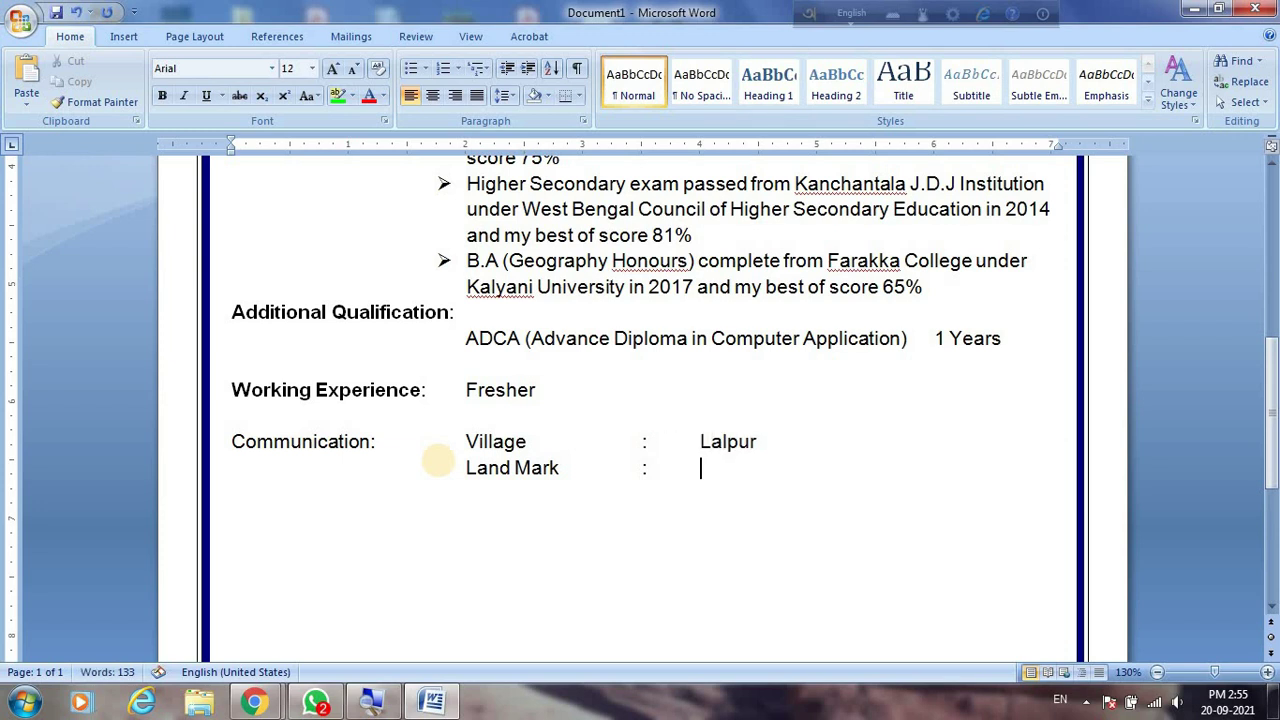
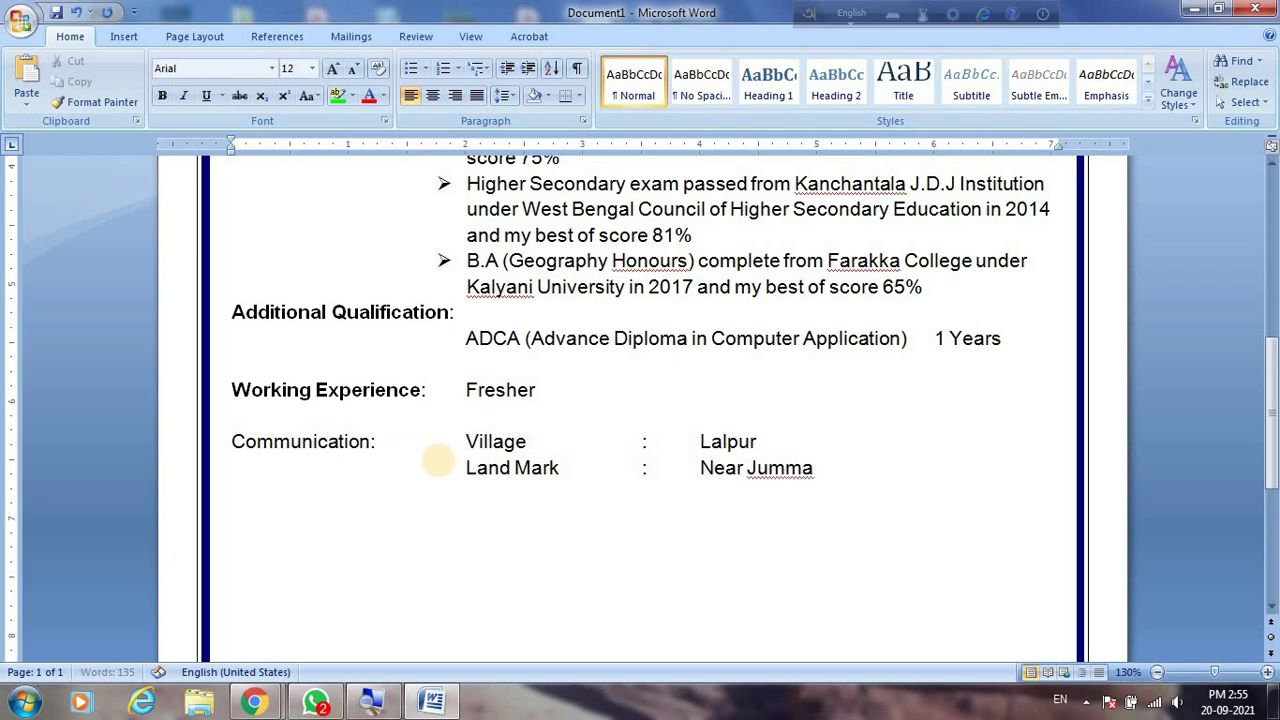
{"action": "key", "text": "Return"}
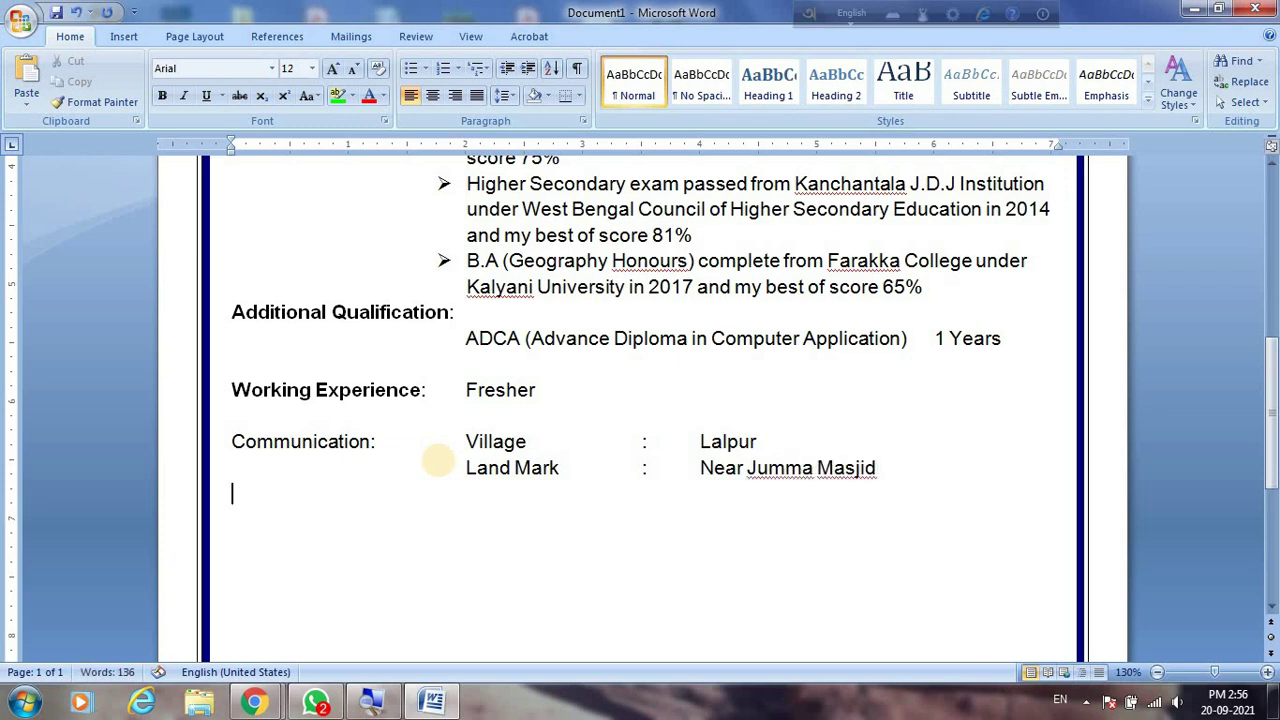
Add a Ward No line with the ward number
{"action": "key", "text": "Tab"}
{"action": "key", "text": "Tab"}
{"action": "key", "text": "Tab"}
{"action": "key", "text": "Tab"}
{"action": "type", "text": "Ward N"}
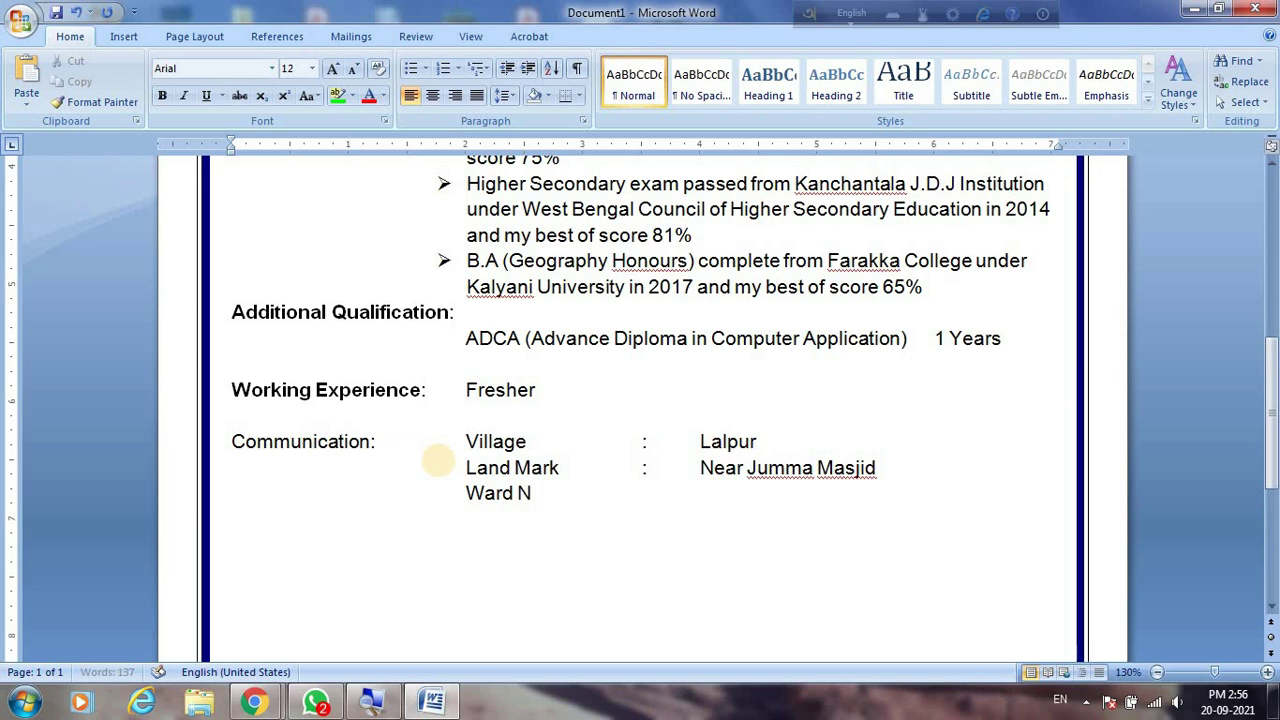
{"action": "type", "text": "o"}
{"action": "key", "text": "Tab"}
{"action": "key", "text": "Tab"}
{"action": "key", "text": "Tab"}
{"action": "type", "text": "19"}
{"action": "key", "text": "BackSpace"}
{"action": "type", "text": "8"}
{"action": "key", "text": "Return"}
Add Tab-aligned Post Office and Police Station lines with their values
{"action": "type", "text": "Post"}
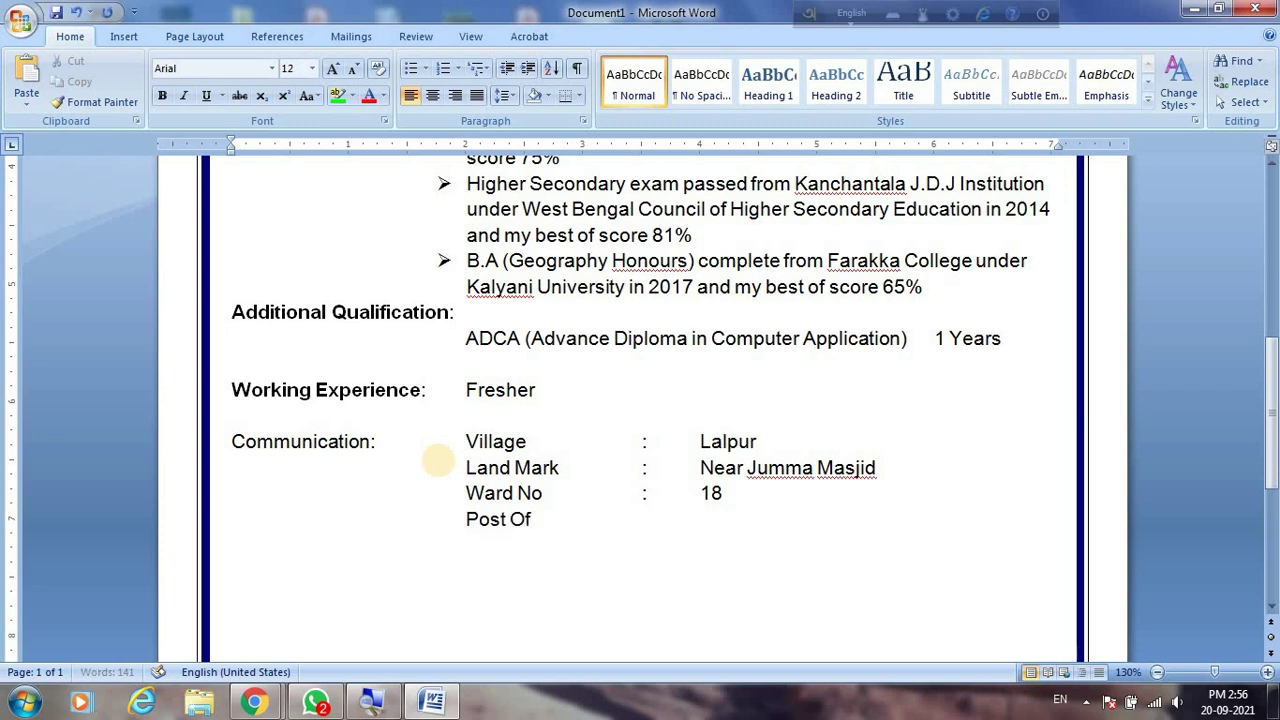
{"action": "type", "text": "e"}
{"action": "key", "text": "Tab"}
{"action": "type", "text": ":"}
{"action": "key", "text": "Tab"}
{"action": "type", "text": "Dh"}
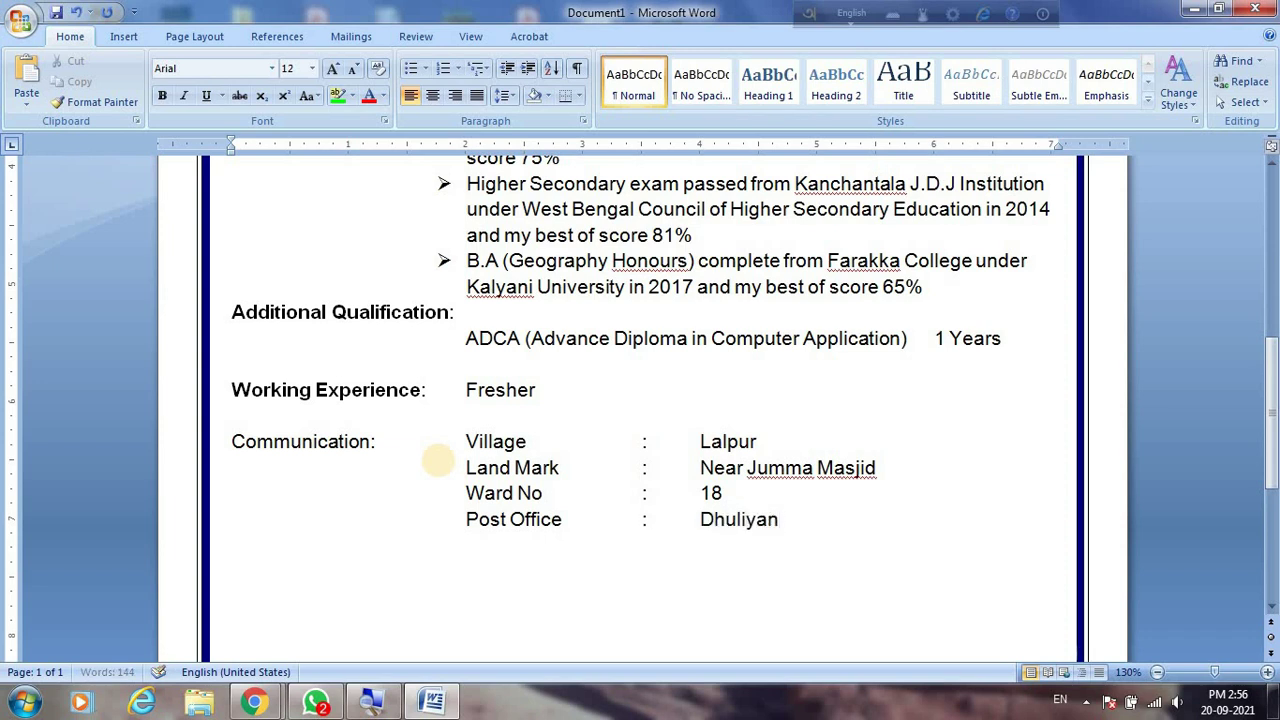
{"action": "type", "text": "Po"}
{"action": "type", "text": "lice"}
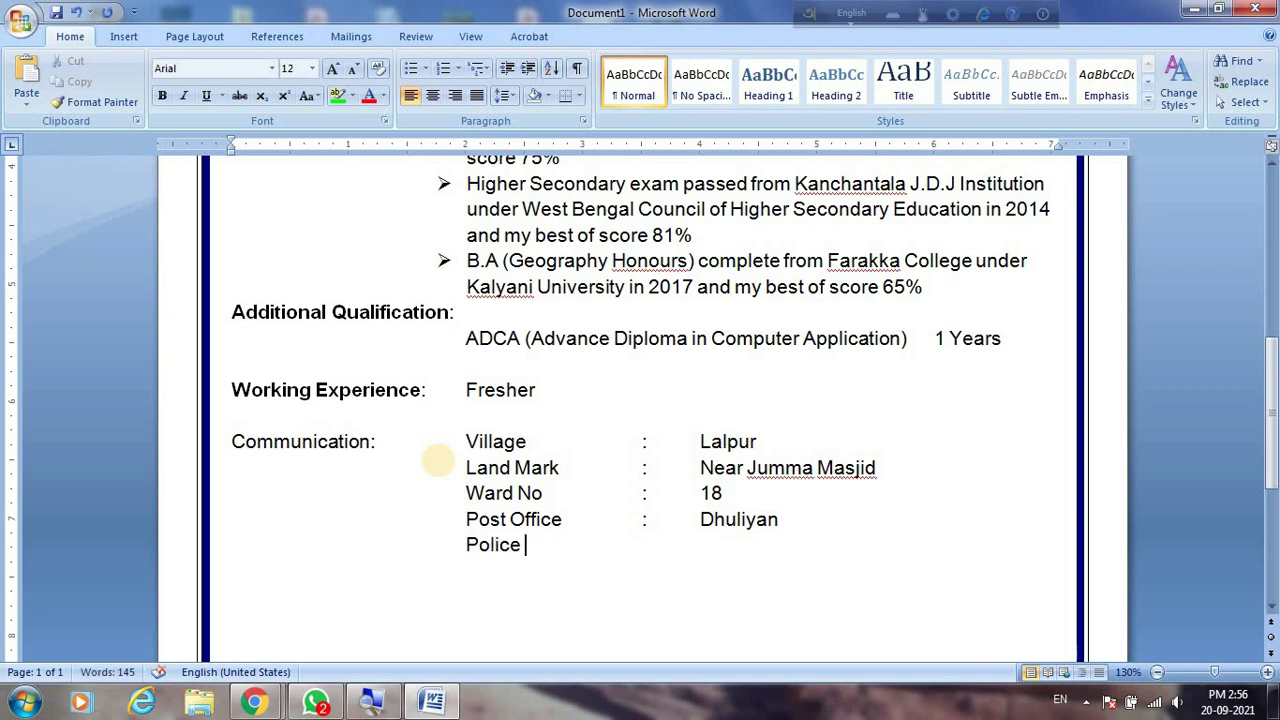
{"action": "type", "text": "S"}
{"action": "type", "text": "n"}
{"action": "key", "text": "Tab"}
{"action": "type", "text": ":"}
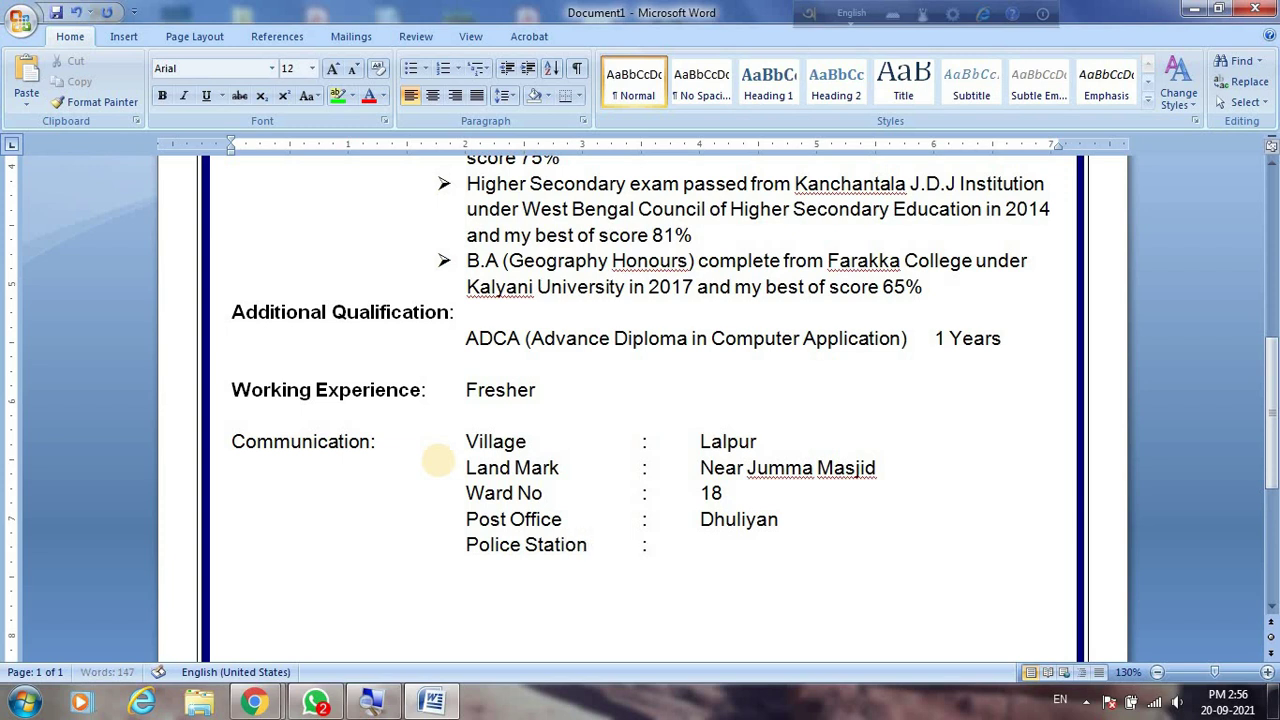
{"action": "key", "text": "Tab"}
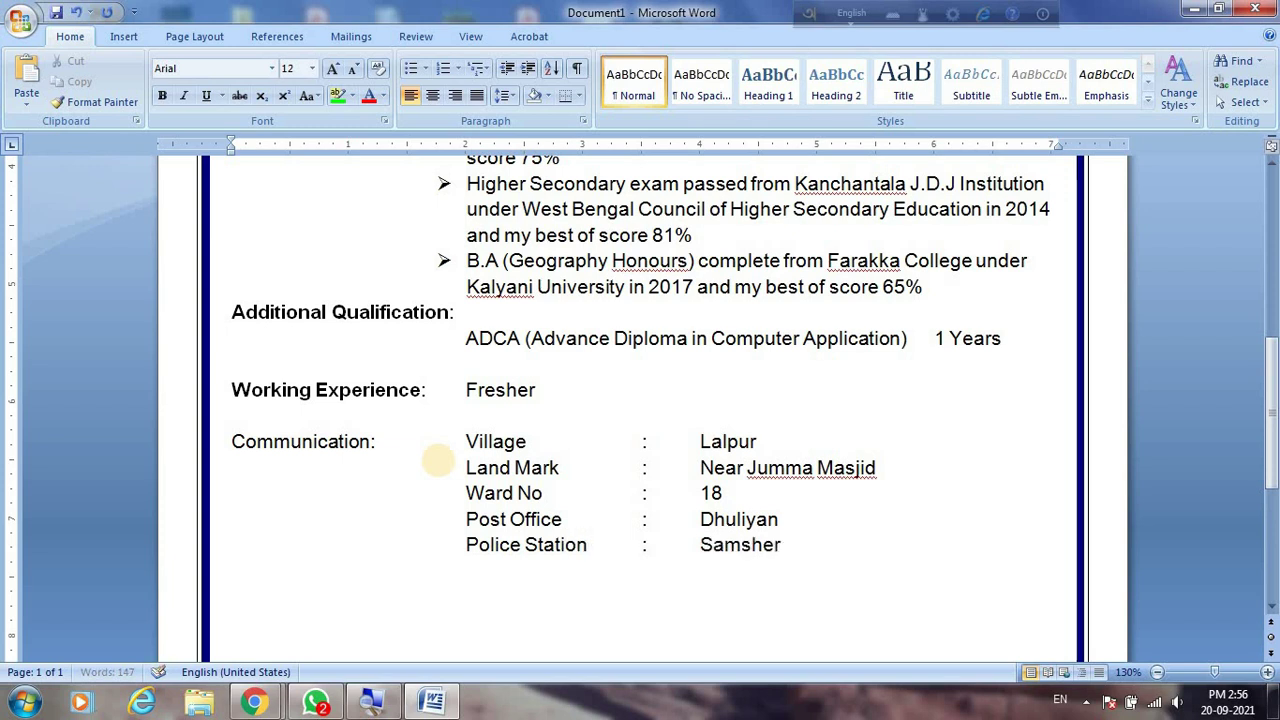
{"action": "key", "text": "Return"}
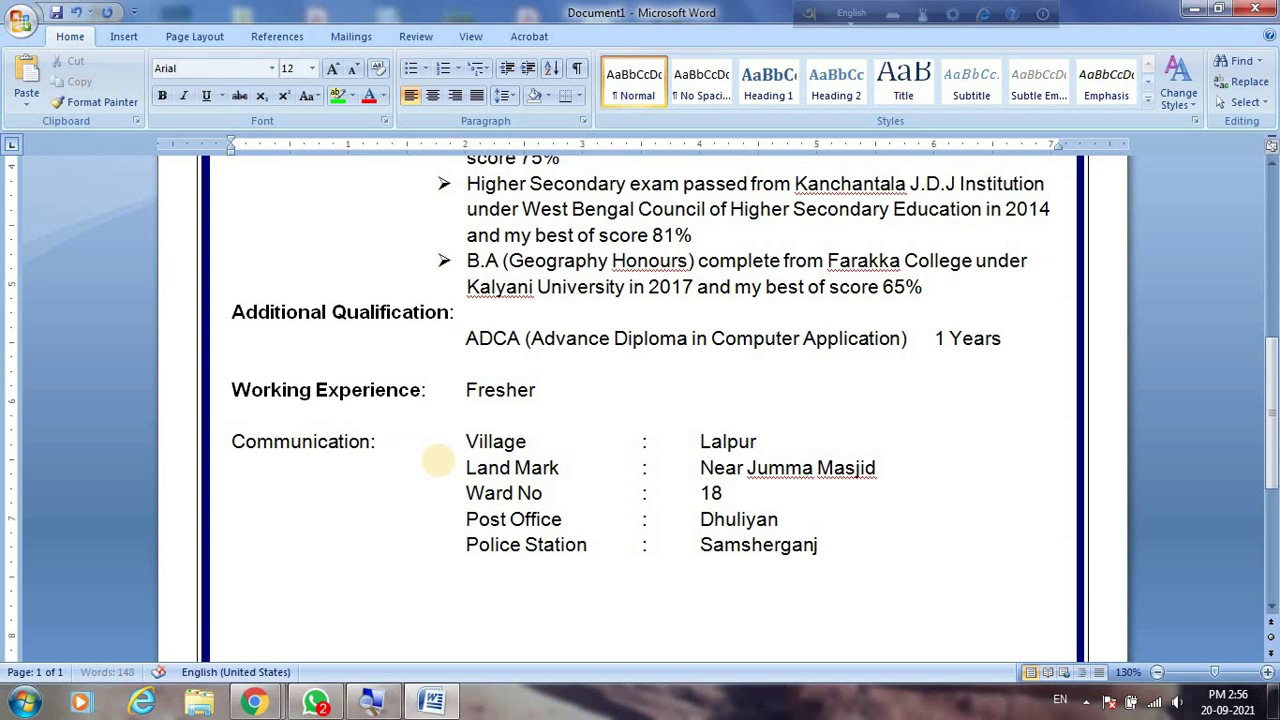
Add a District line with the district name aligned to the colons above
{"action": "type", "text": "Dist"}
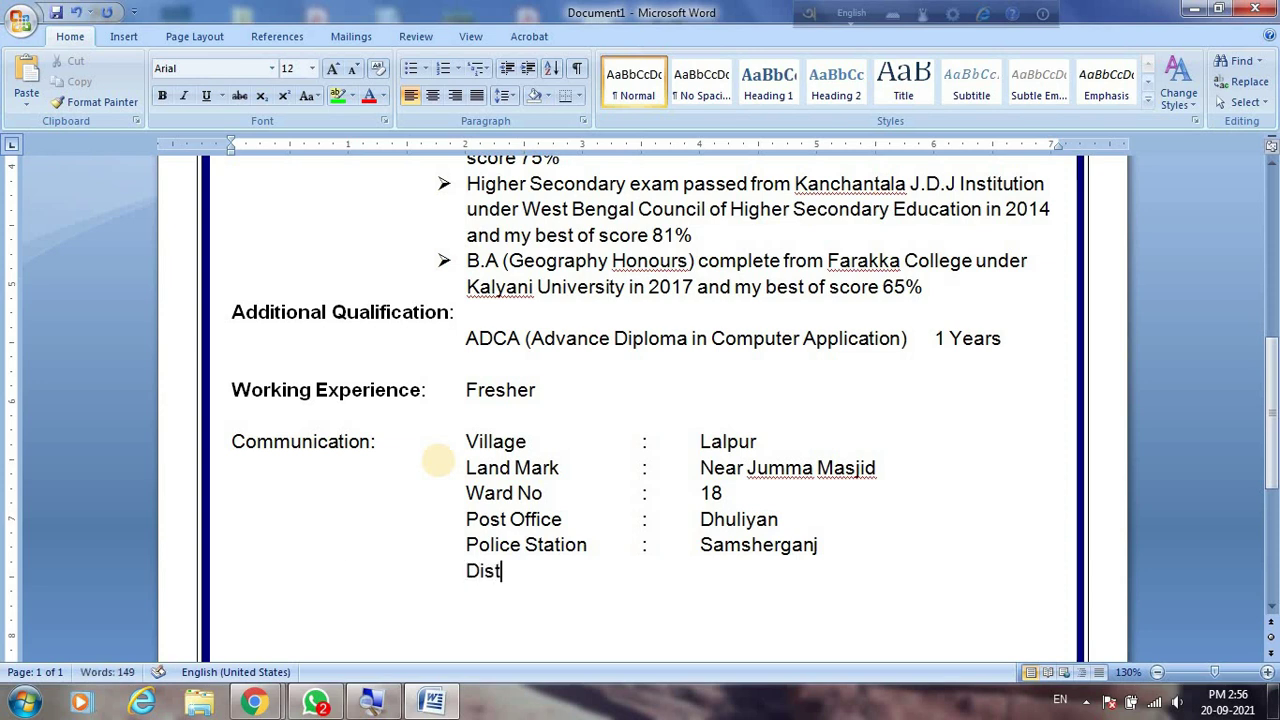
{"action": "type", "text": "rict"}
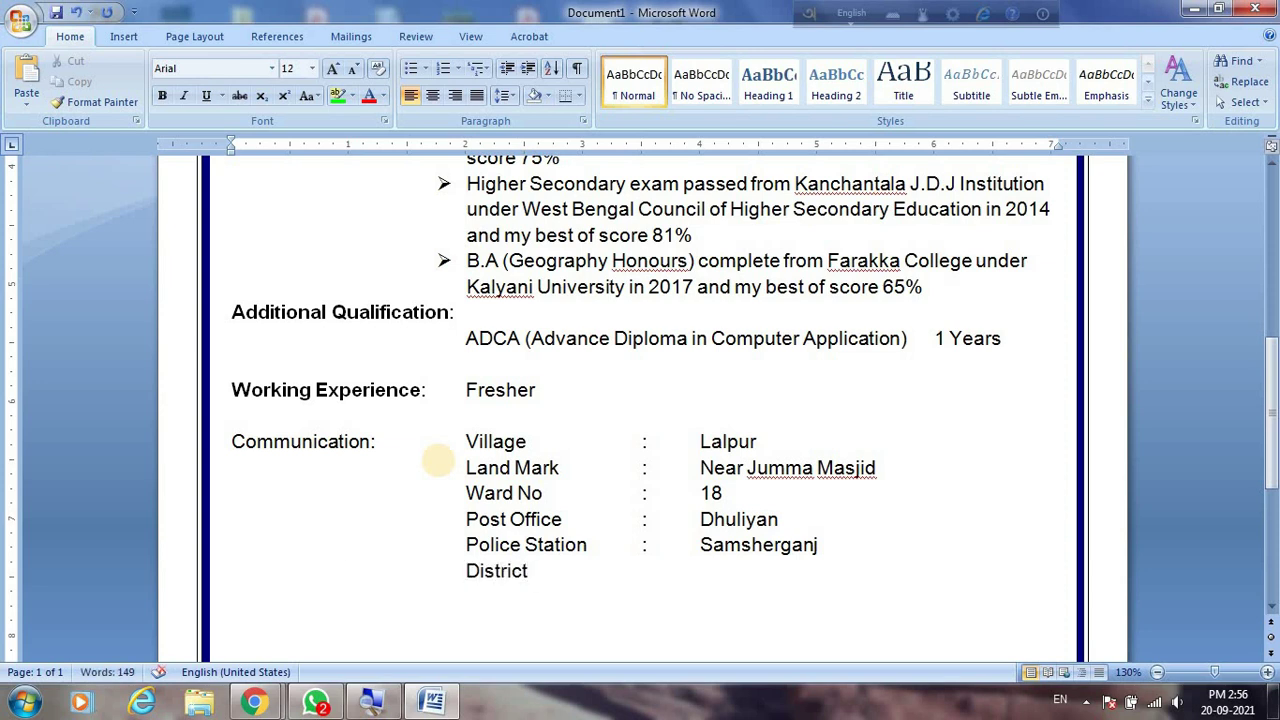
{"action": "key", "text": "Tab"}
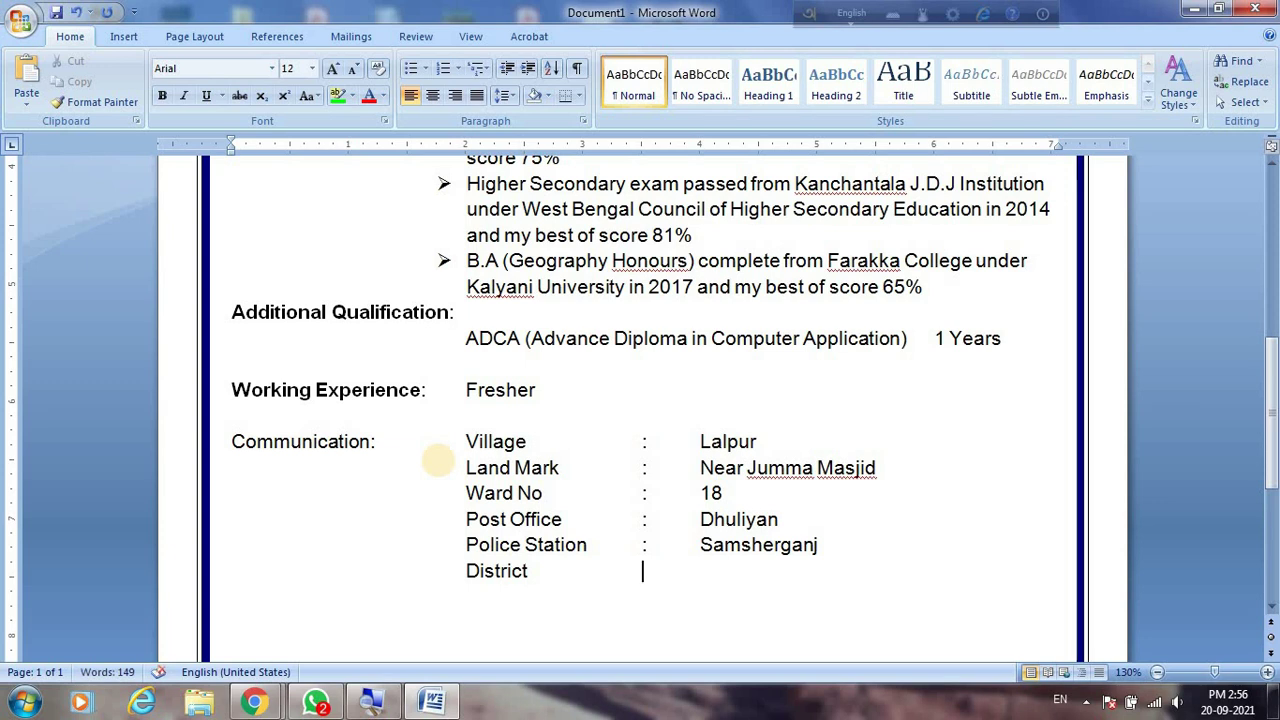
{"action": "type", "text": ":"}
{"action": "key", "text": "Tab"}
{"action": "type", "text": "Mue"}
{"action": "key", "text": "BackSpace"}
{"action": "type", "text": "r"}
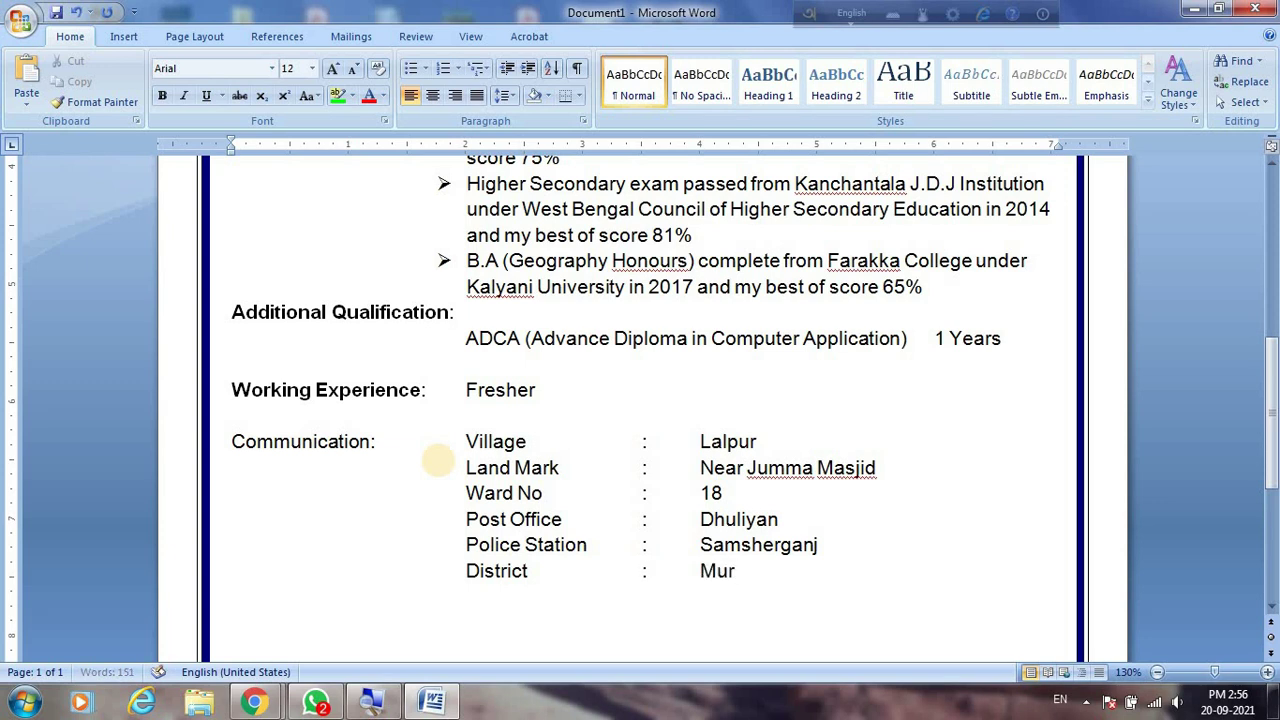
{"action": "type", "text": "shidabad"}
{"action": "key", "text": "Return"}
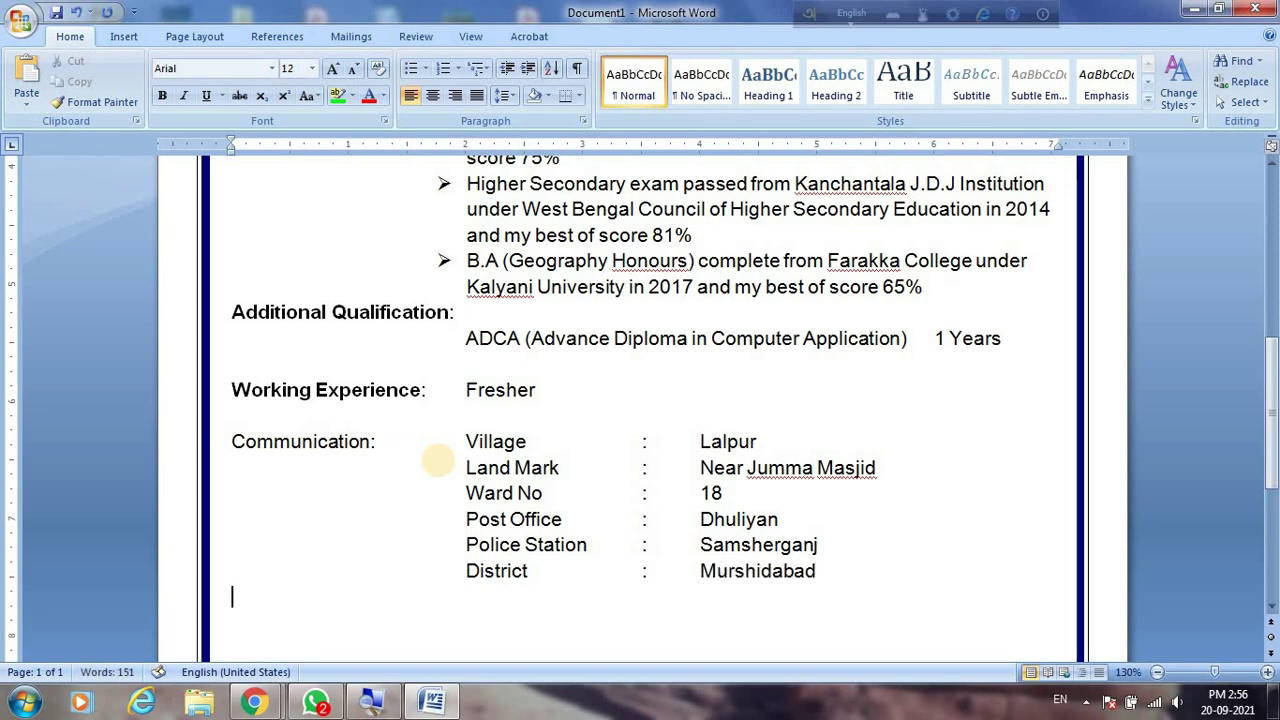
Add a Pin Code line with the PIN code and '(WB)', aligned with the others
{"action": "key", "text": "Tab"}
{"action": "key", "text": "Tab"}
{"action": "key", "text": "Tab"}
{"action": "key", "text": "Tab"}
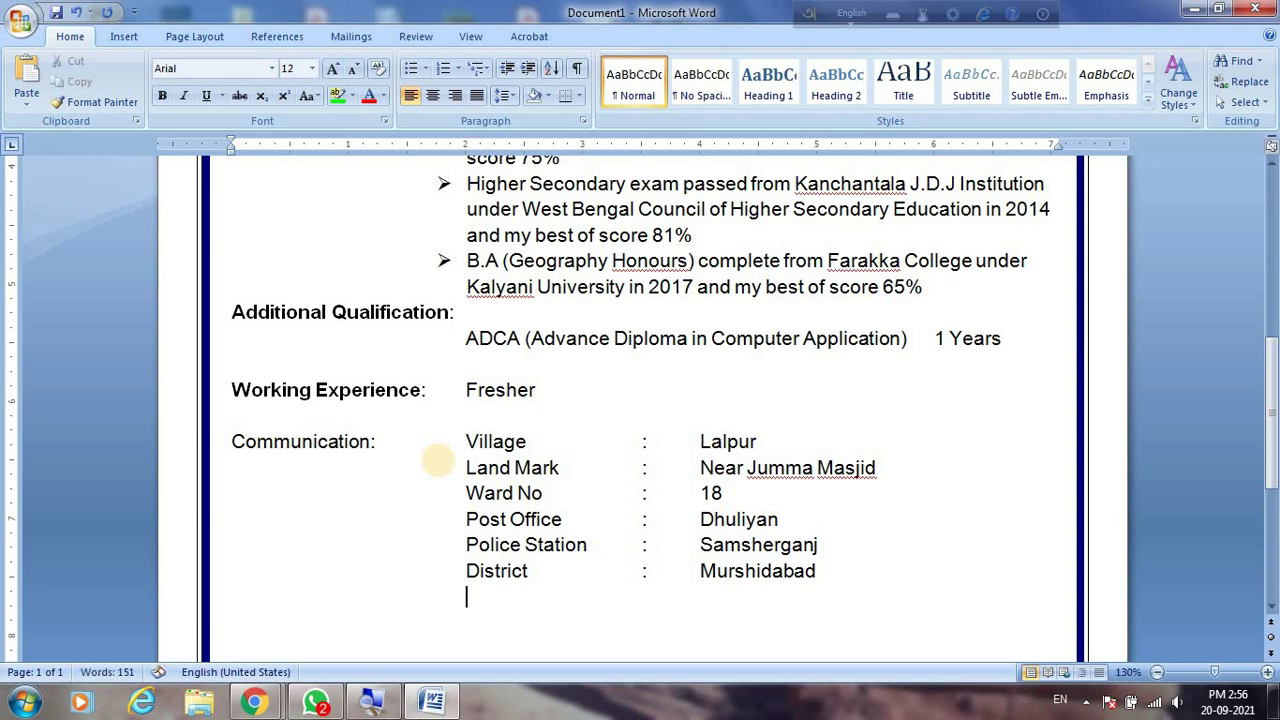
{"action": "type", "text": "Pin Cod"}
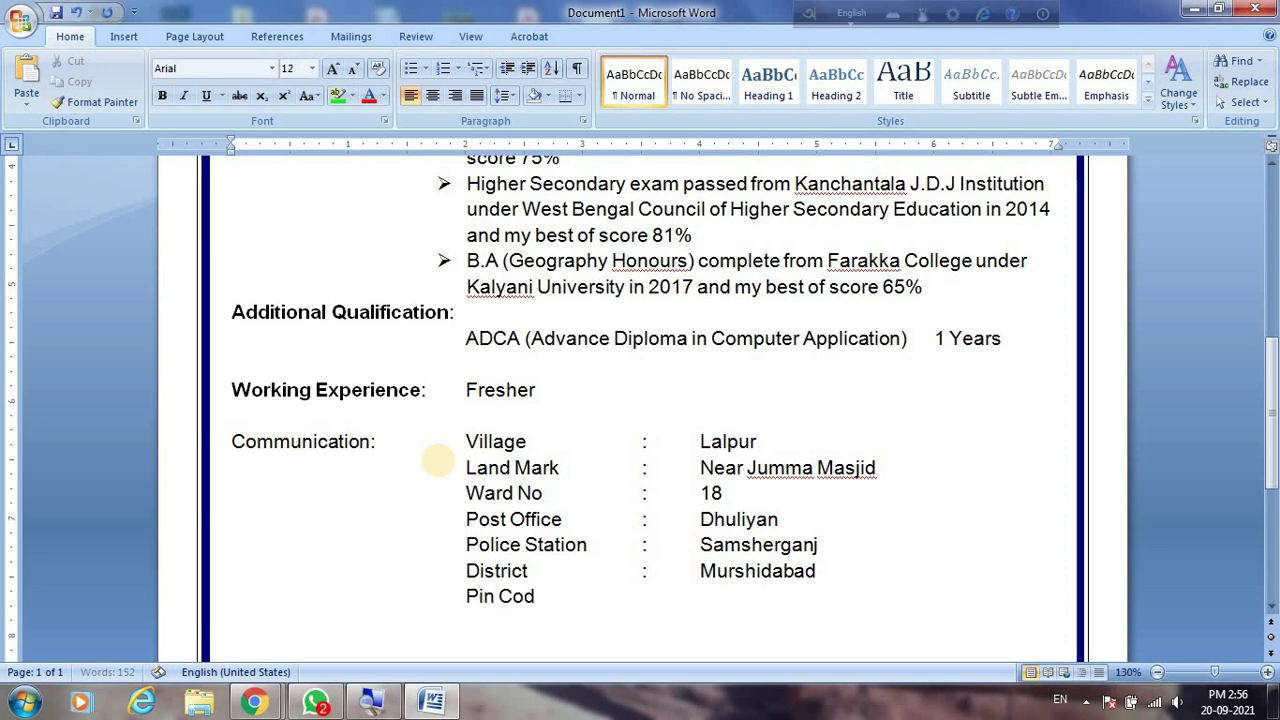
{"action": "type", "text": "e"}
{"action": "key", "text": "Tab"}
{"action": "key", "text": "Tab"}
{"action": "type", "text": ":"}
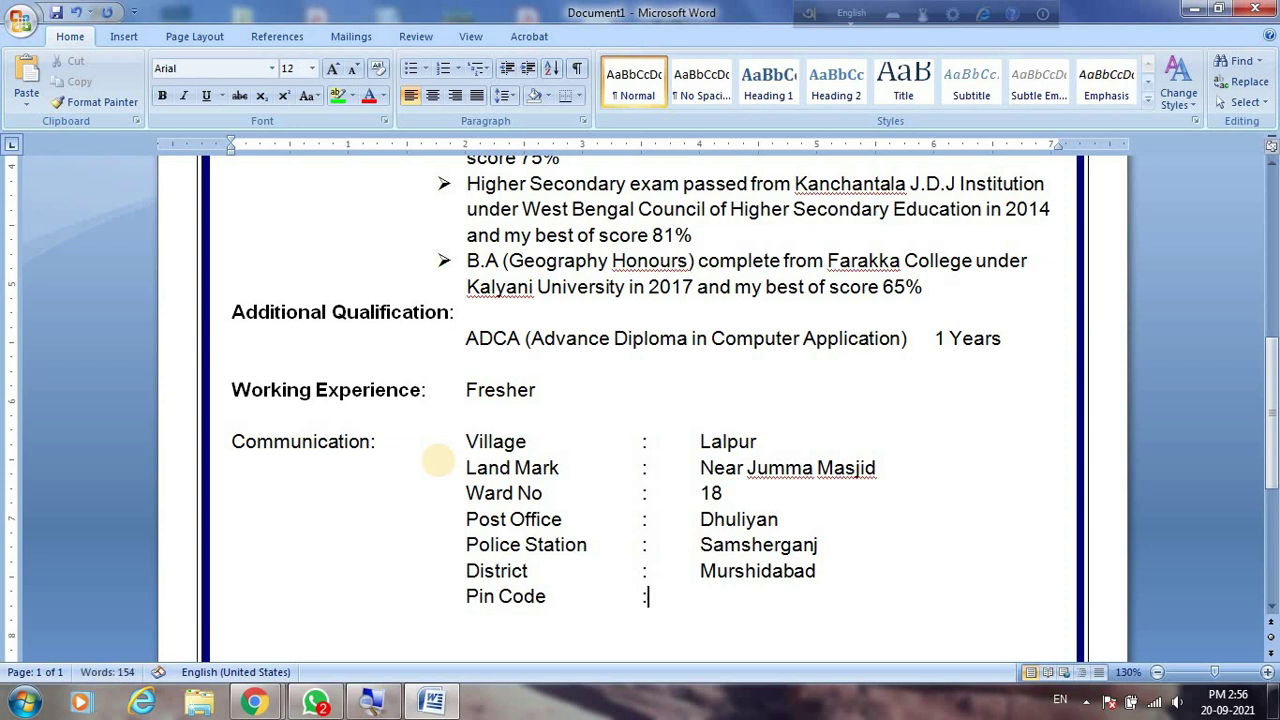
{"action": "key", "text": "BackSpace"}
{"action": "key", "text": "BackSpace"}
{"action": "key", "text": "BackSpace"}
{"action": "key", "text": "BackSpace"}
{"action": "key", "text": "BackSpace"}
{"action": "key", "text": "BackSpace"}
{"action": "key", "text": "BackSpace"}
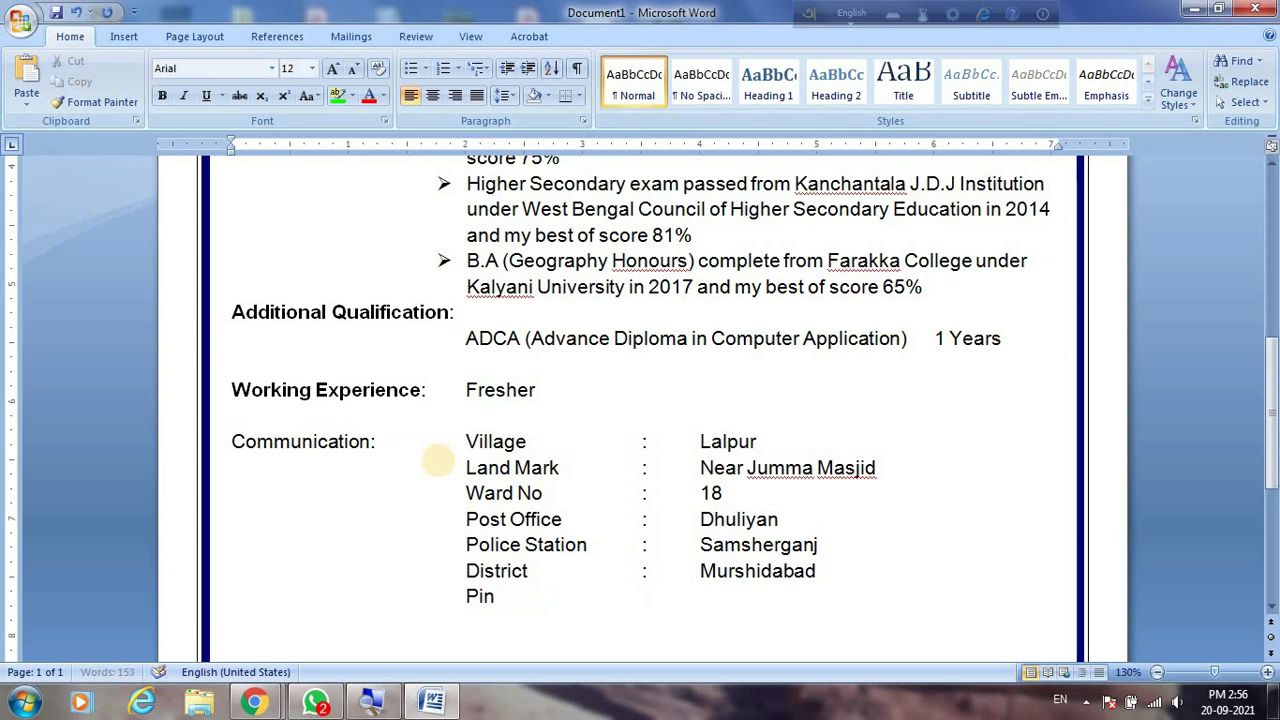
{"action": "key", "text": "BackSpace"}
{"action": "key", "text": "BackSpace"}
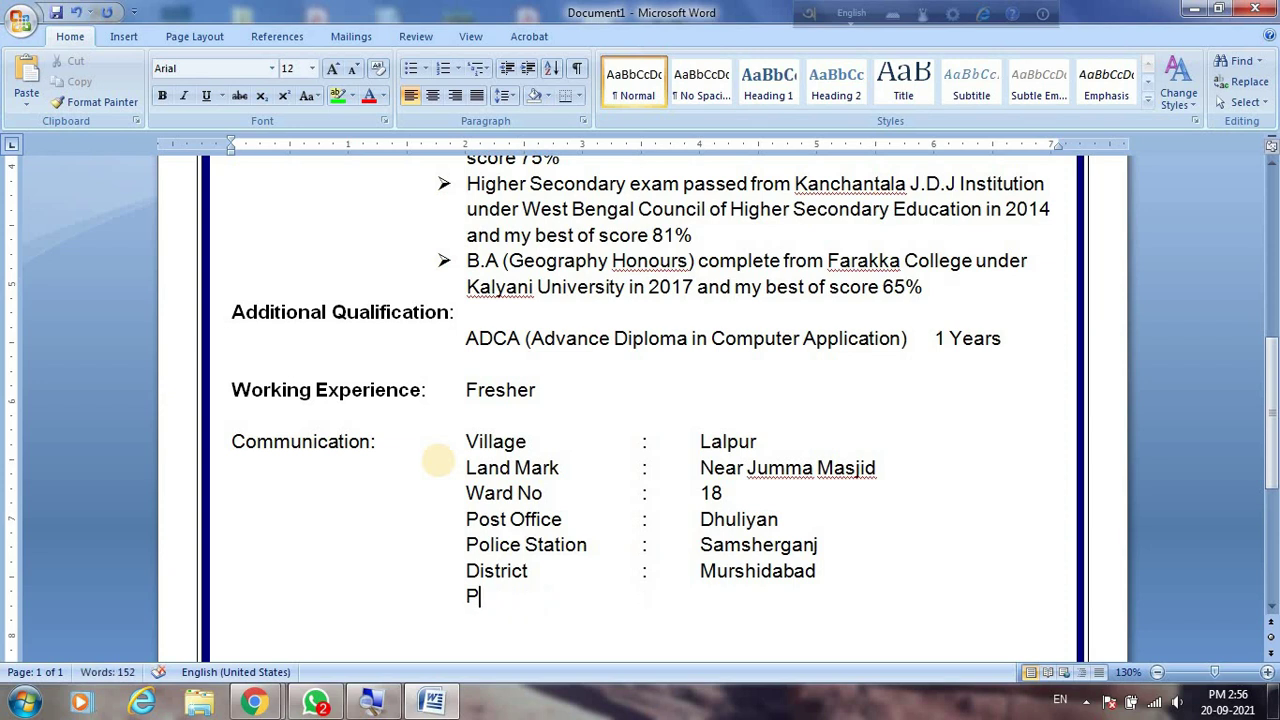
{"action": "type", "text": "in C"}
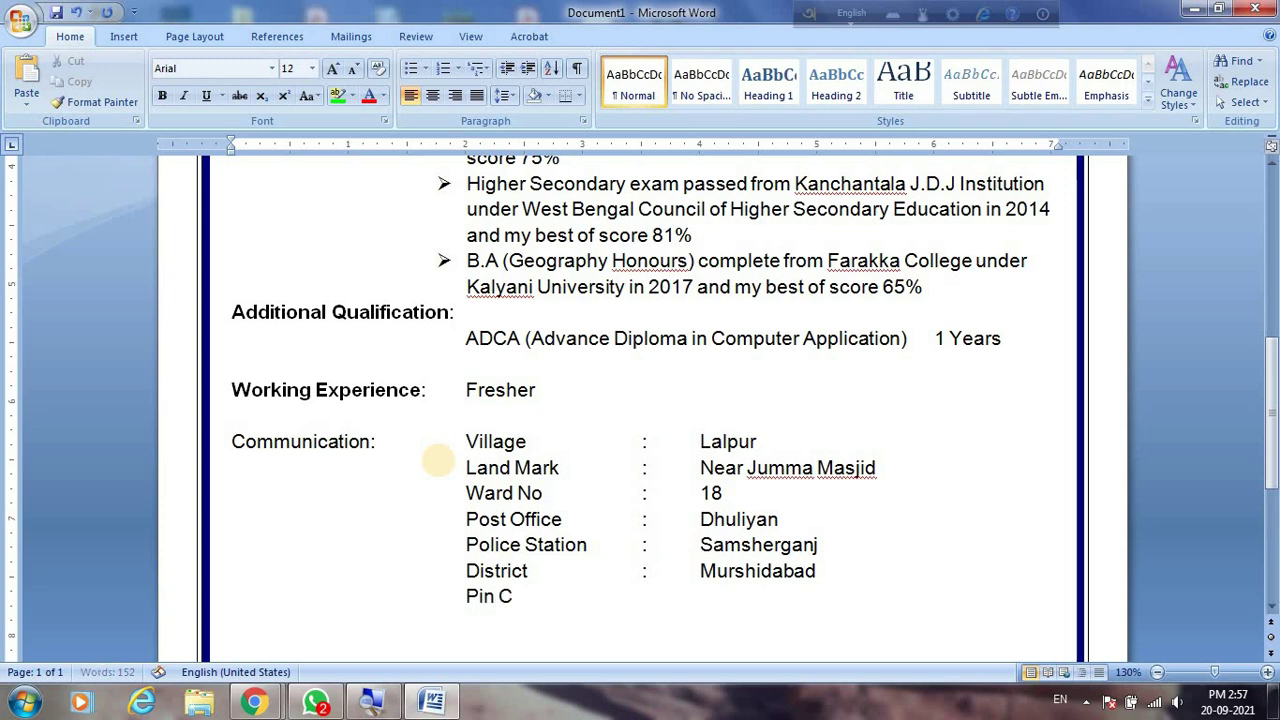
{"action": "type", "text": "ode"}
{"action": "key", "text": "Tab"}
{"action": "key", "text": "Tab"}
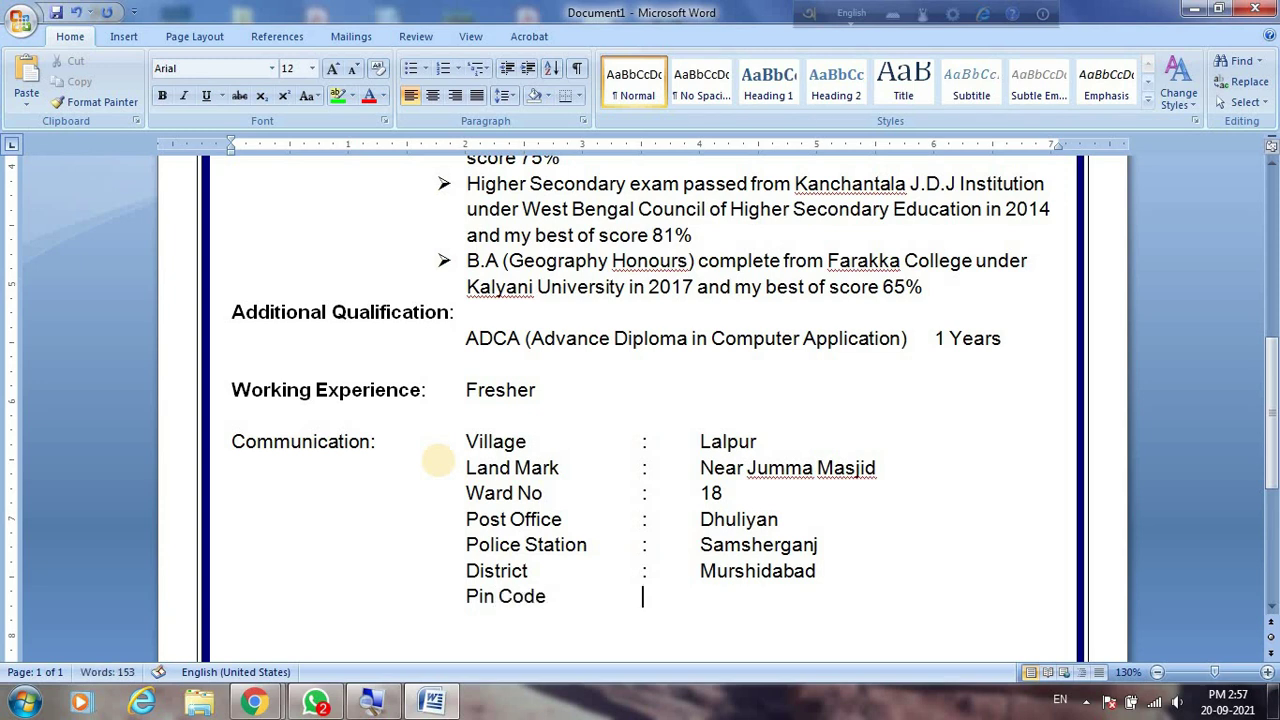
{"action": "type", "text": ":"}
{"action": "key", "text": "Tab"}
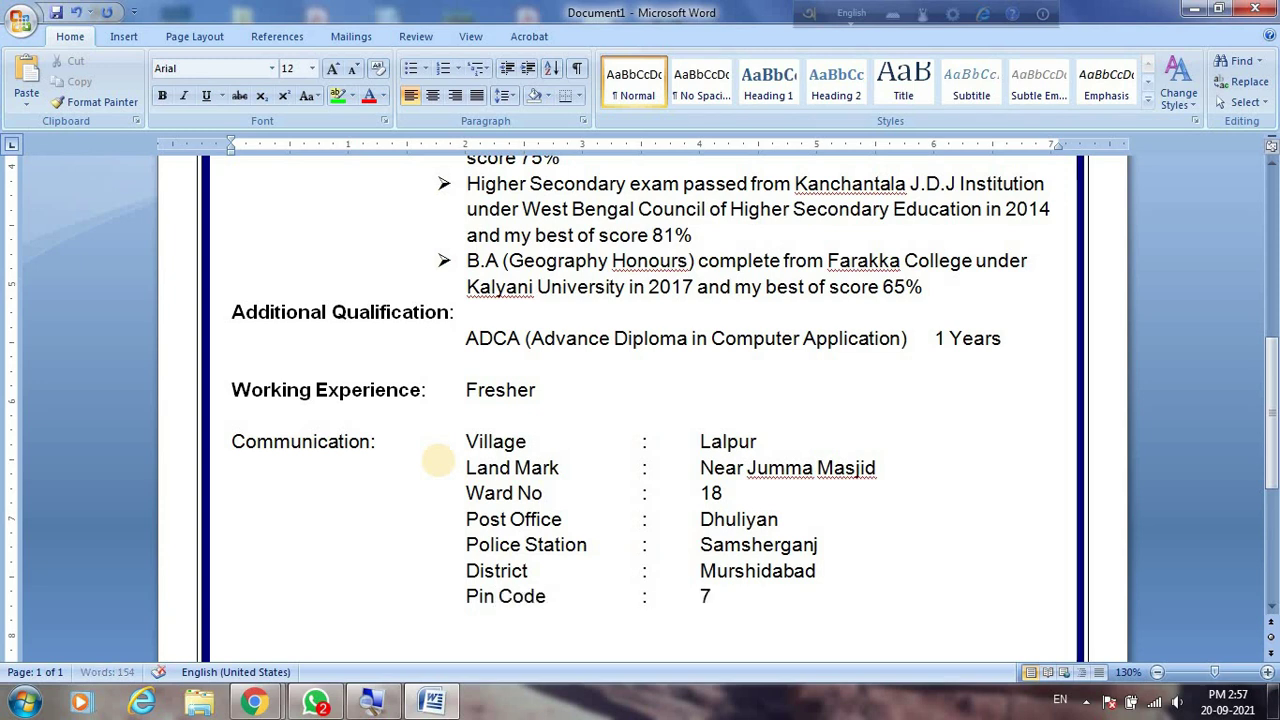
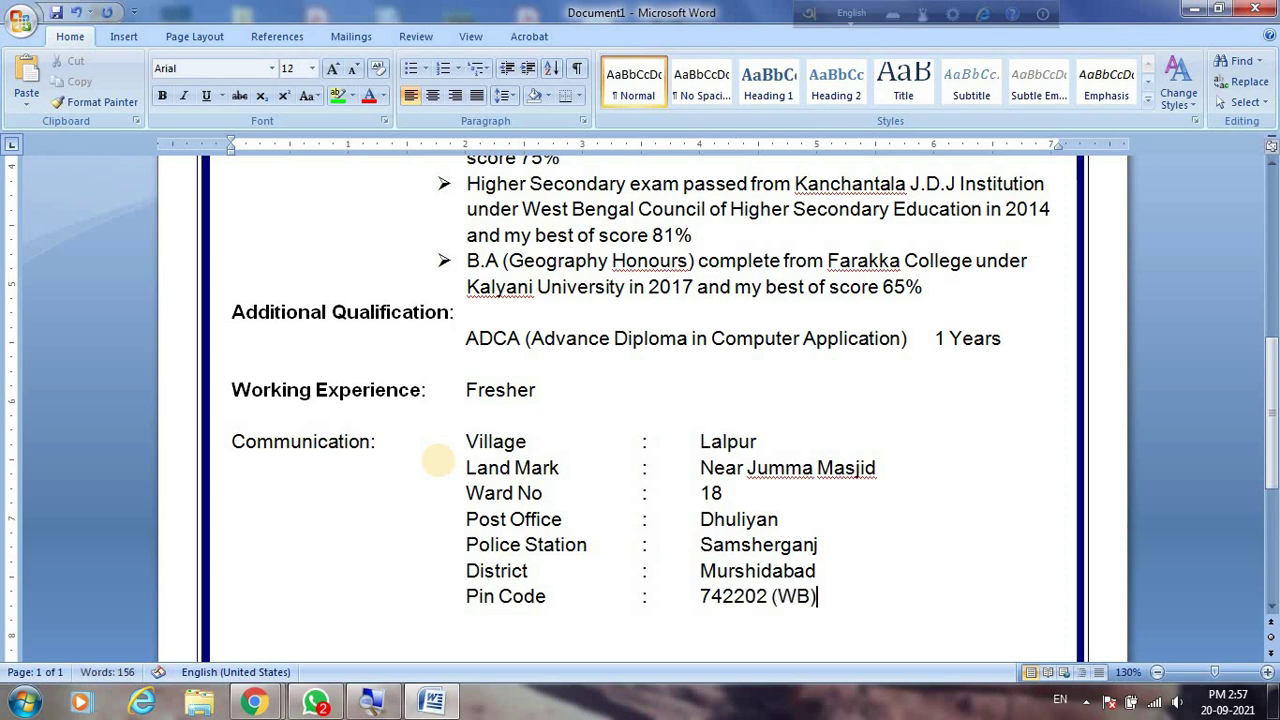
{"action": "key", "text": "Return"}
Bold the 'Communication:' heading with Ctrl+B and return to the empty line below
{"action": "scroll", "coordinate": [433, 395], "scroll_direction": "down", "scroll_amount": 3}
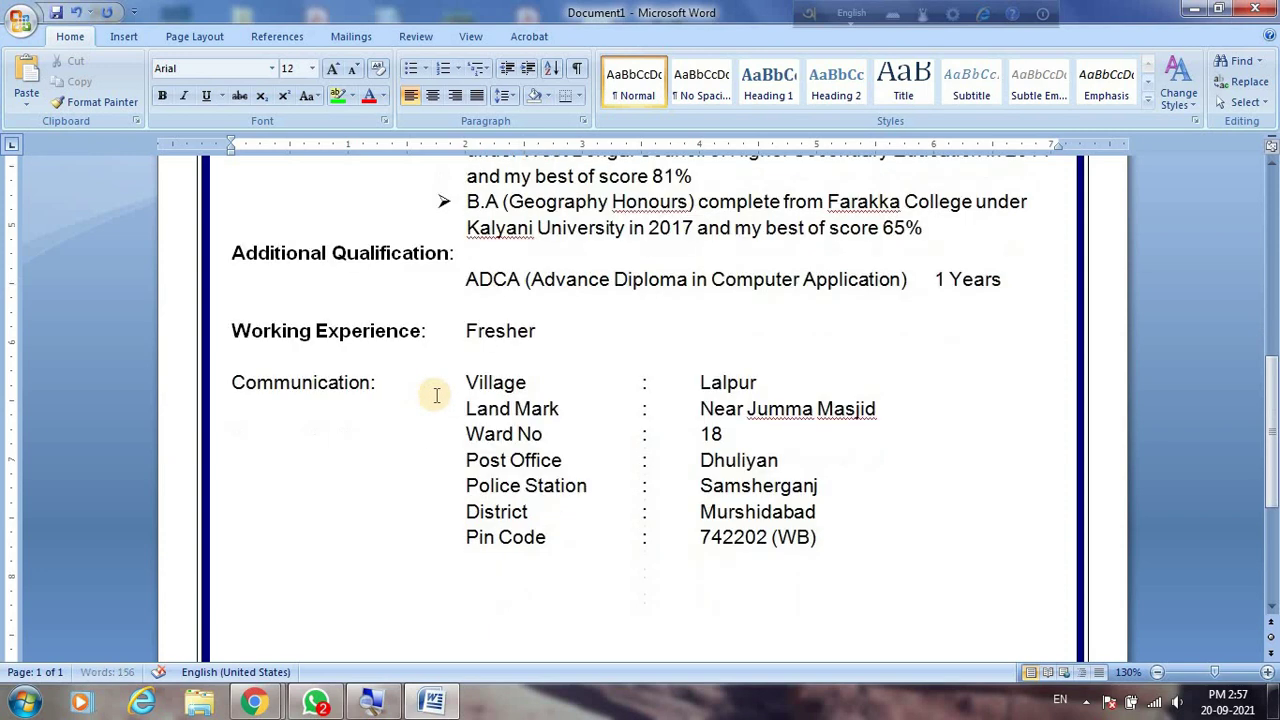
{"action": "scroll", "coordinate": [469, 377], "scroll_direction": "down", "scroll_amount": 2}
{"action": "scroll", "coordinate": [469, 377], "scroll_direction": "up", "scroll_amount": 2}
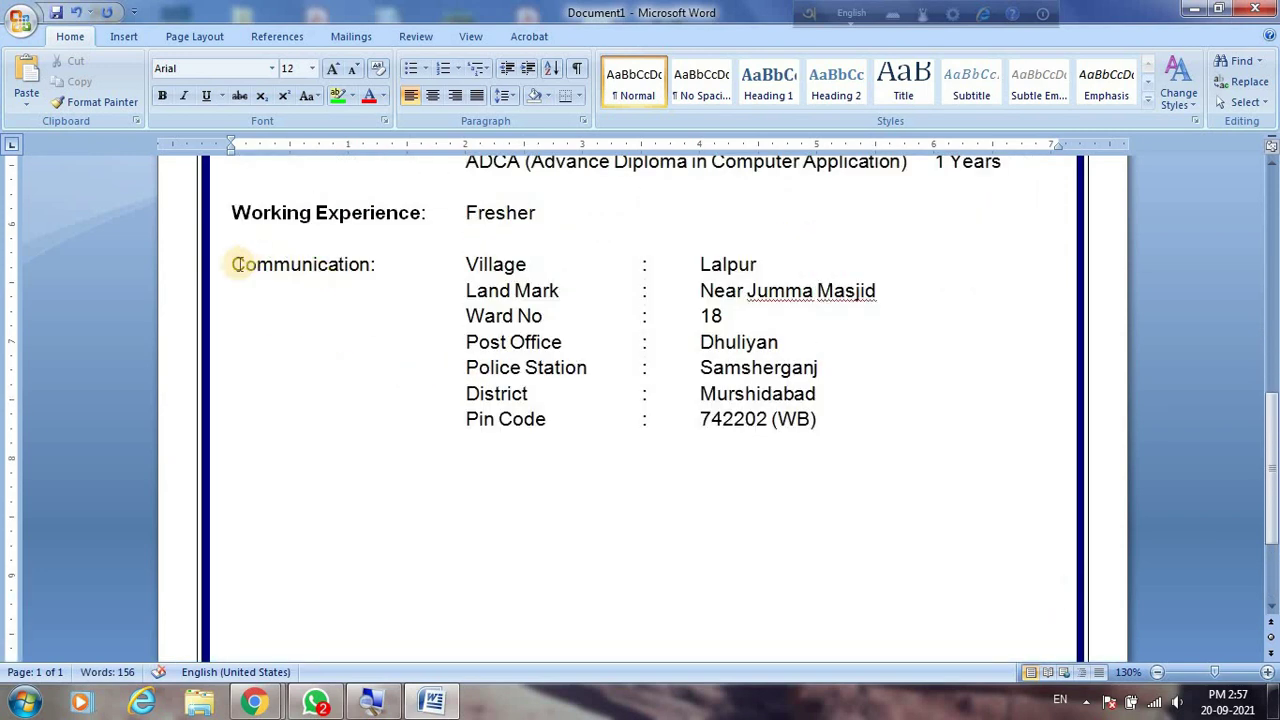
{"action": "left_click_drag", "start_coordinate": [232, 264], "coordinate": [387, 265]}
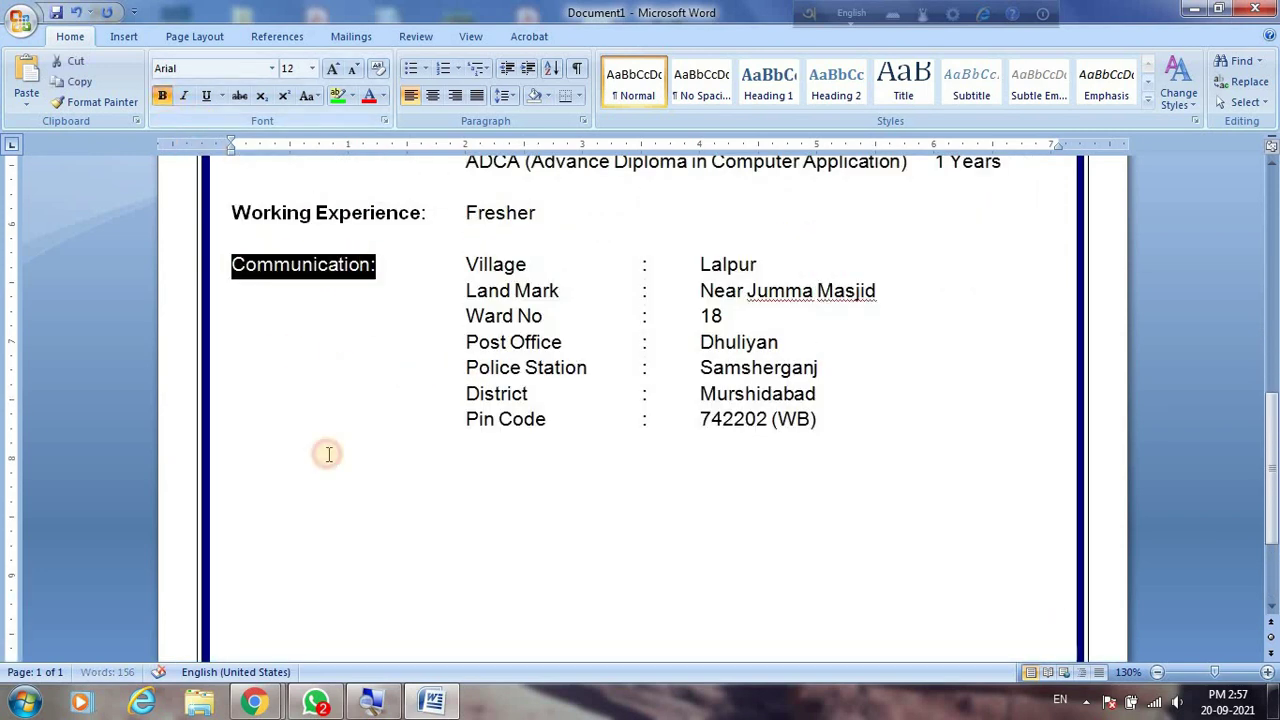
{"action": "key", "text": "ctrl+b"}
{"action": "left_click", "coordinate": [318, 500]}
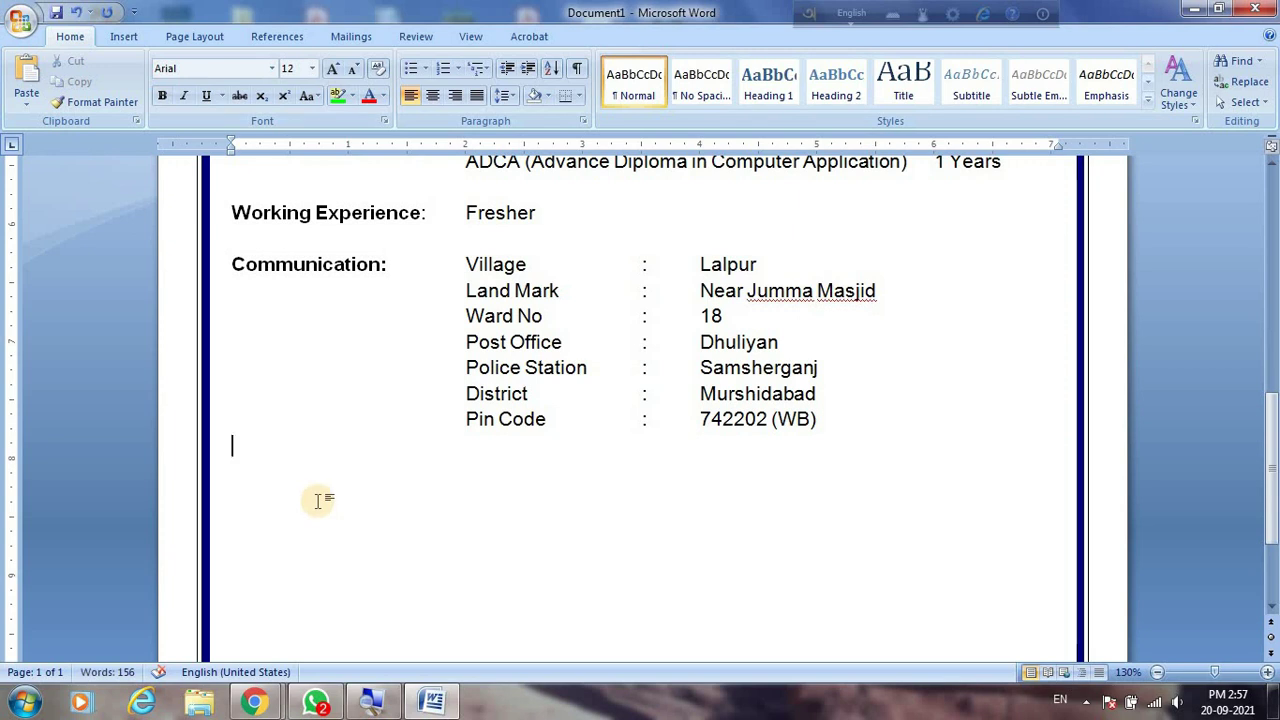
Type the 'Declaration:' heading and begin the indented statement 'I do declare that my all information…'
{"action": "type", "text": "Decla"}
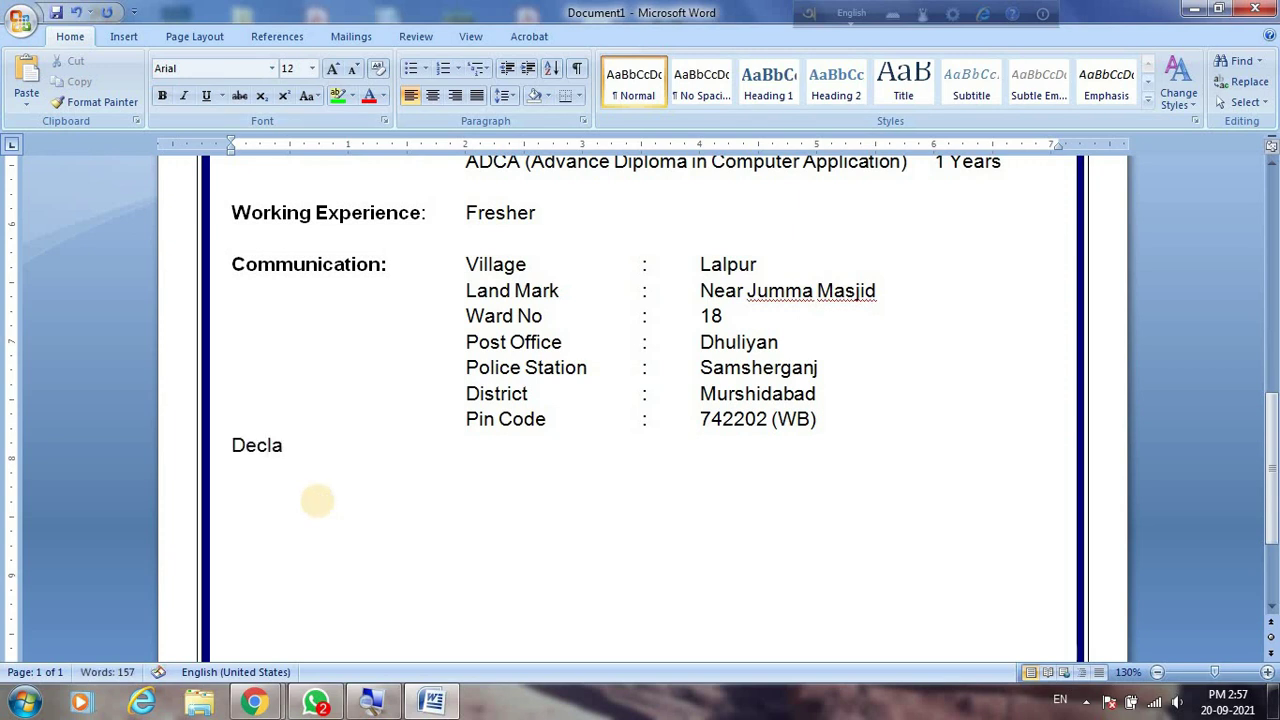
{"action": "type", "text": "rea"}
{"action": "key", "text": "BackSpace"}
{"action": "key", "text": "BackSpace"}
{"action": "type", "text": "at"}
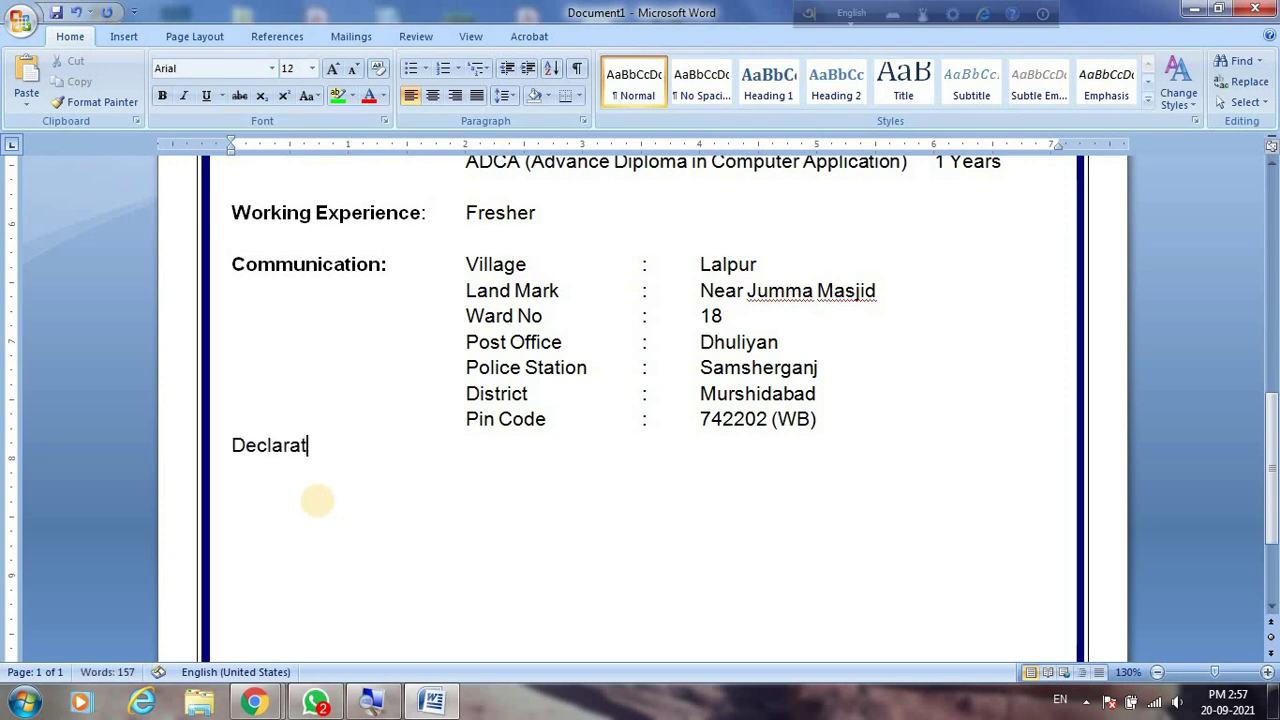
{"action": "type", "text": "ion"}
{"action": "type", "text": ":"}
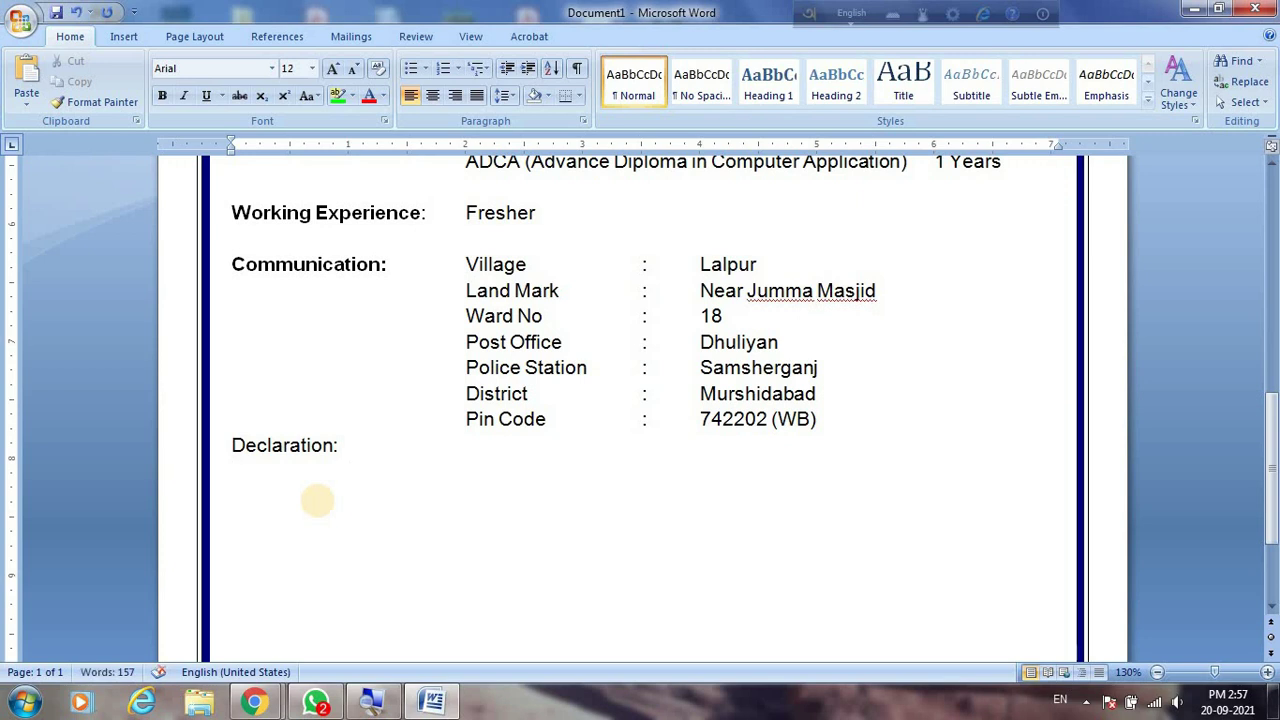
{"action": "key", "text": "Tab"}
{"action": "key", "text": "Tab"}
{"action": "type", "text": "I do"}
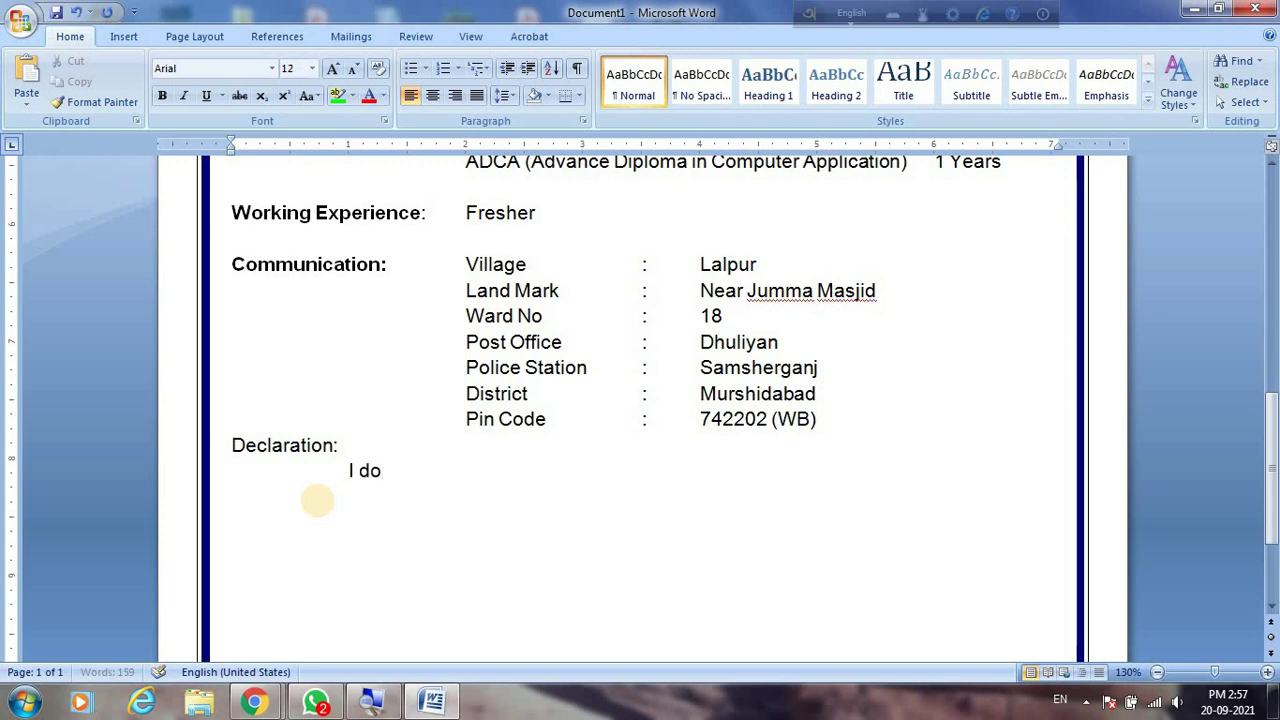
{"action": "type", "text": " declar"}
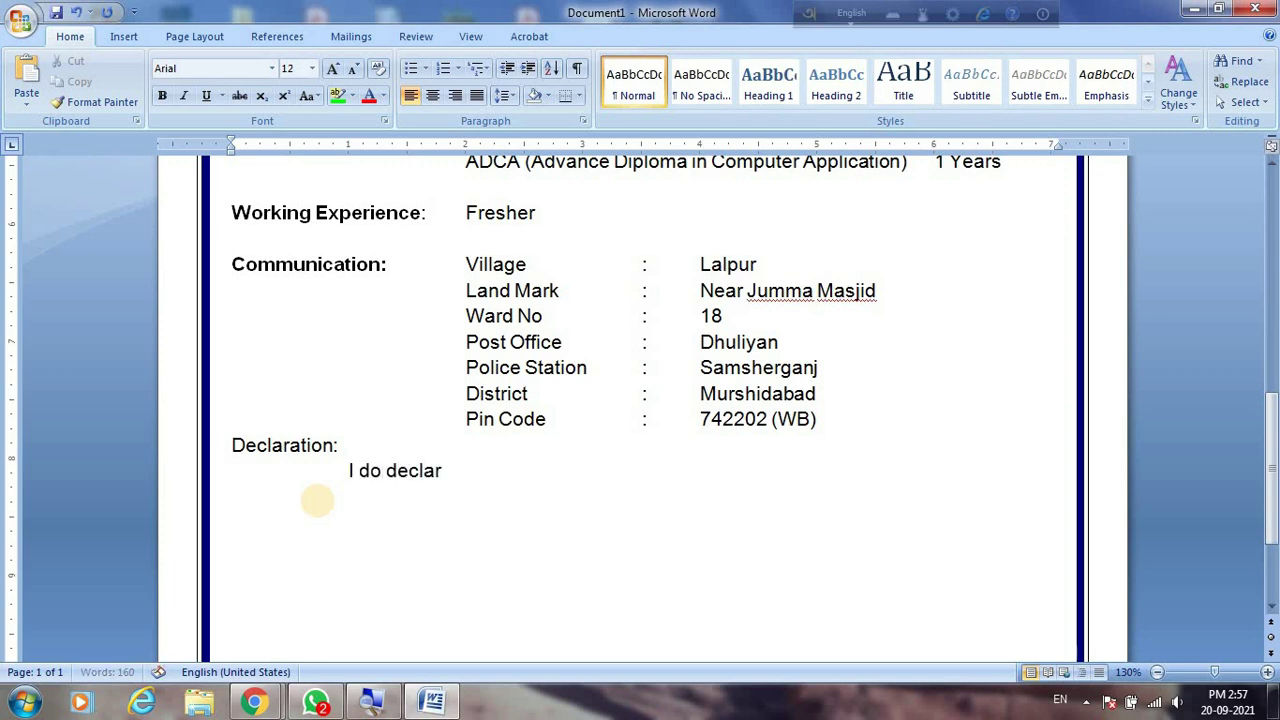
{"action": "type", "text": "e that"}
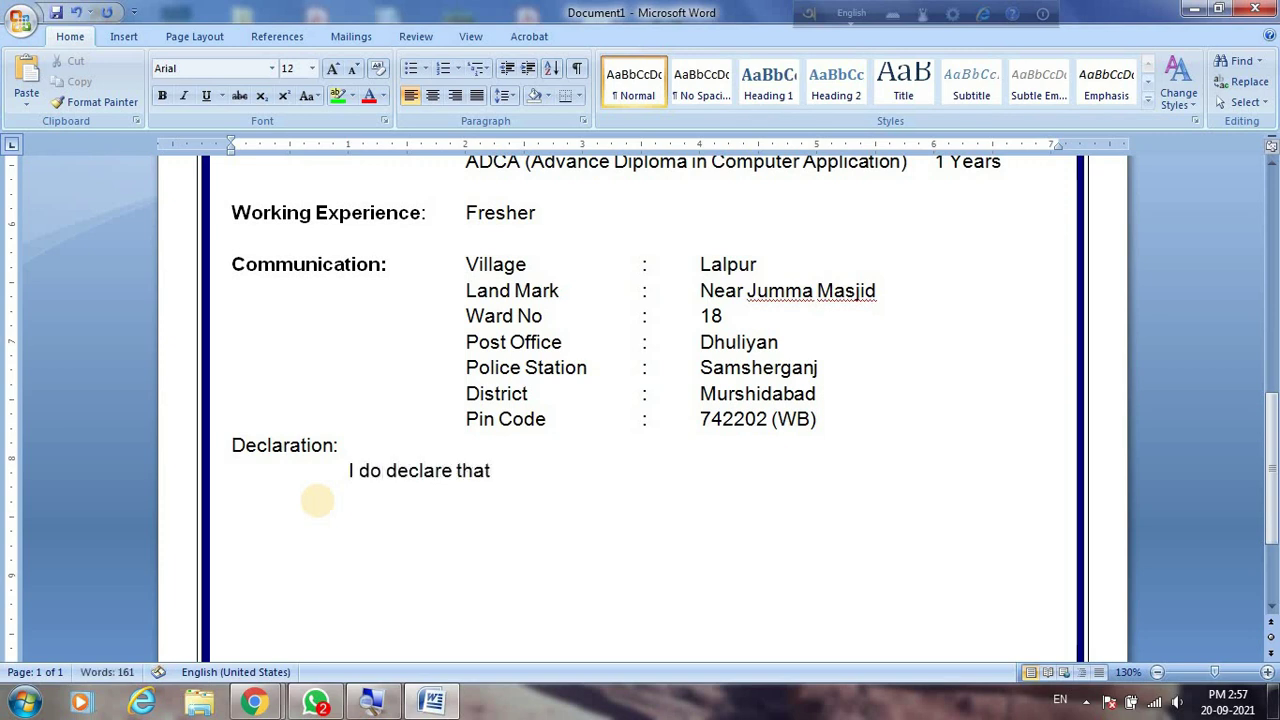
{"action": "type", "text": " my all"}
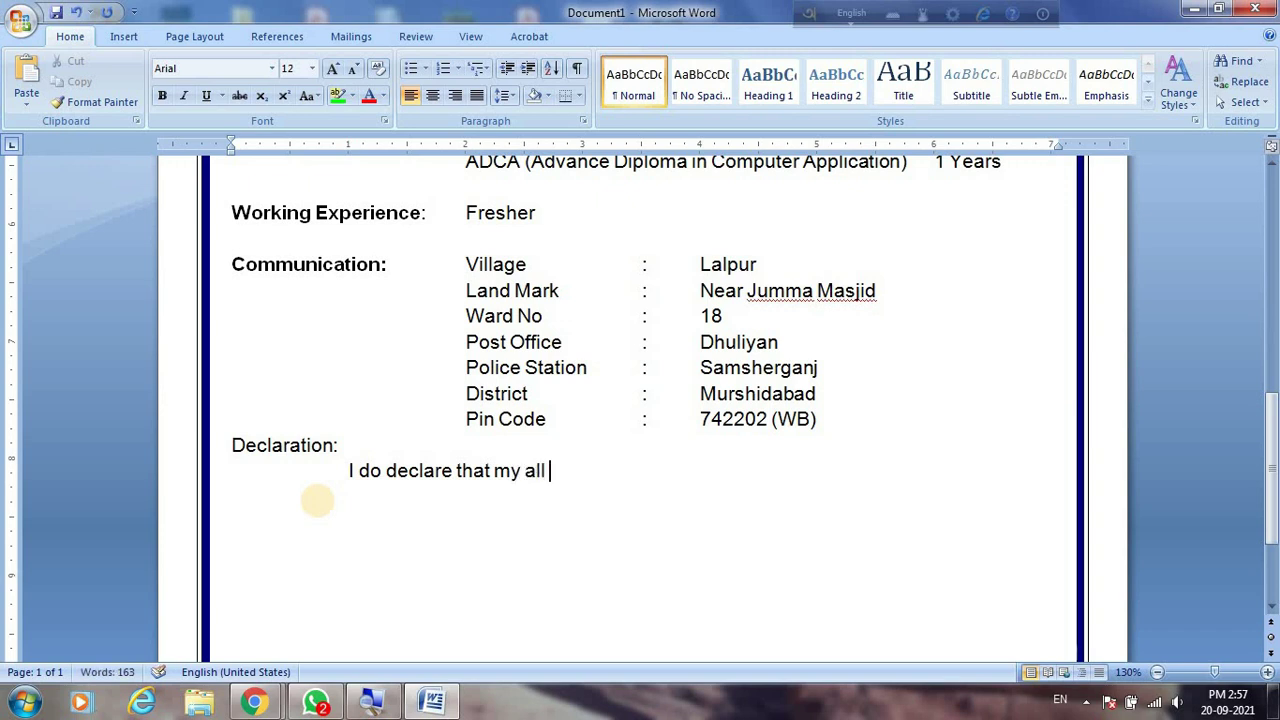
{"action": "type", "text": " infor"}
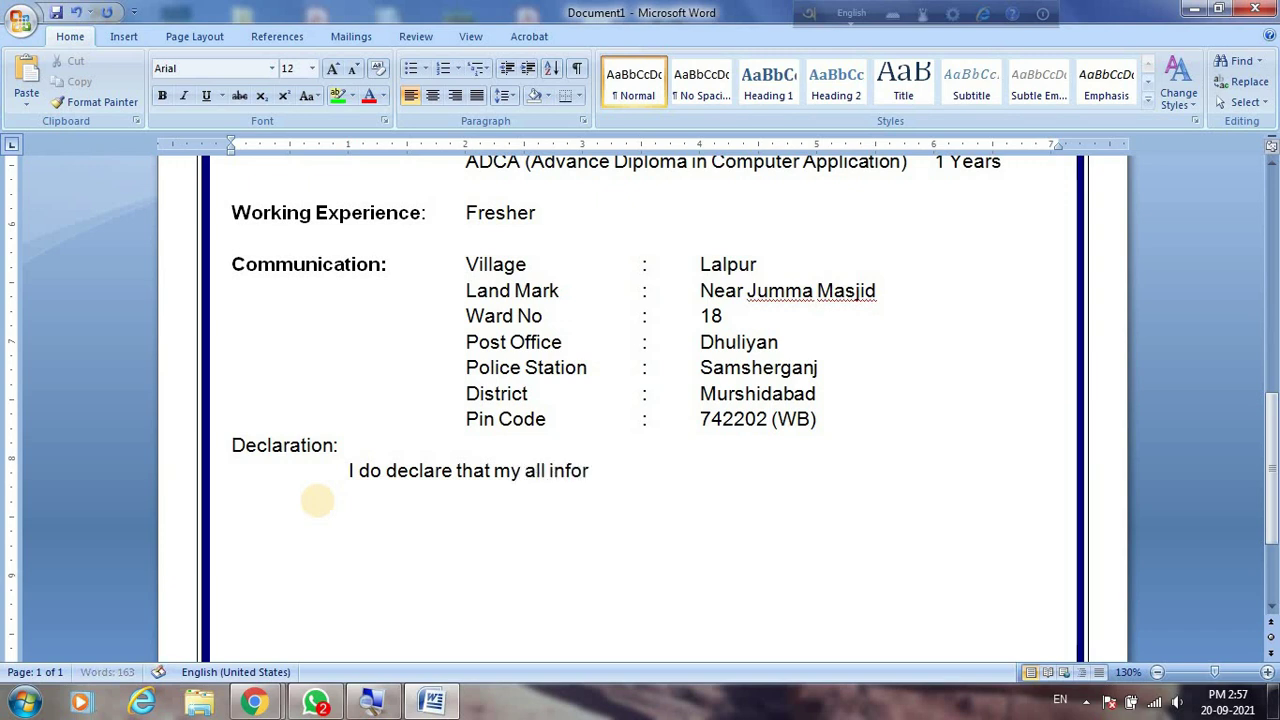
{"action": "type", "text": "mation"}
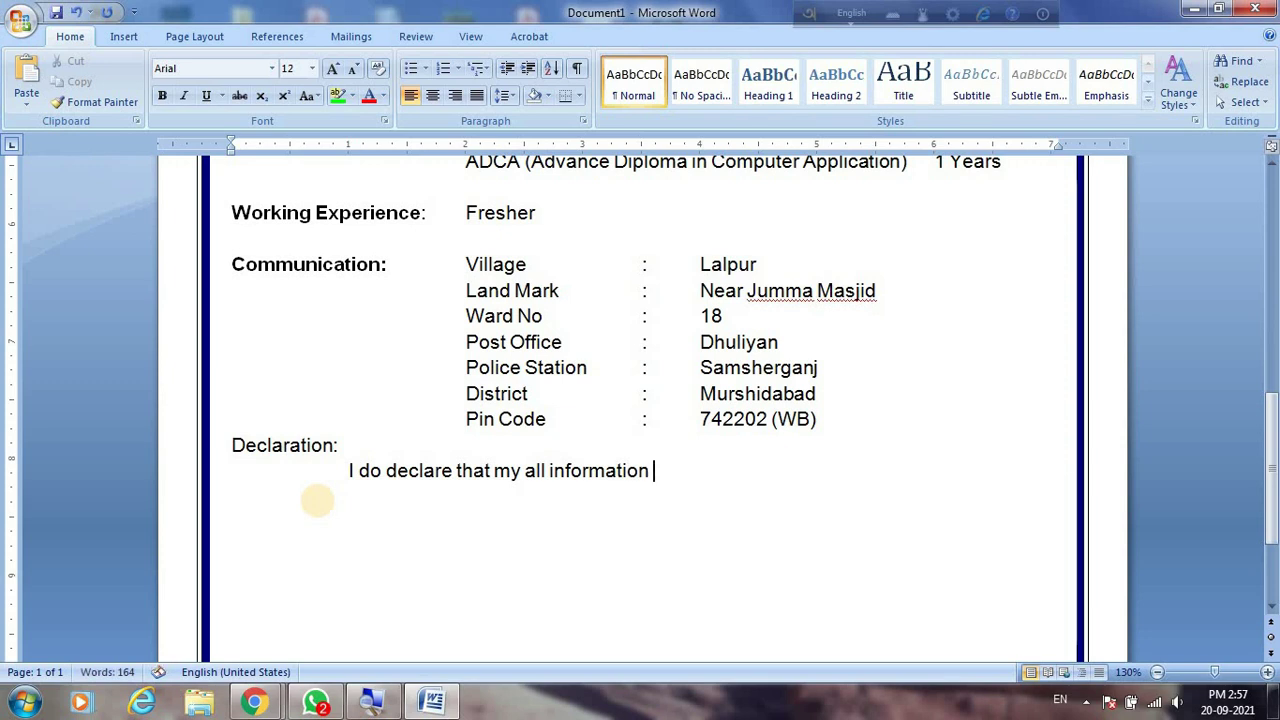
{"action": "type", "text": "is tru"}
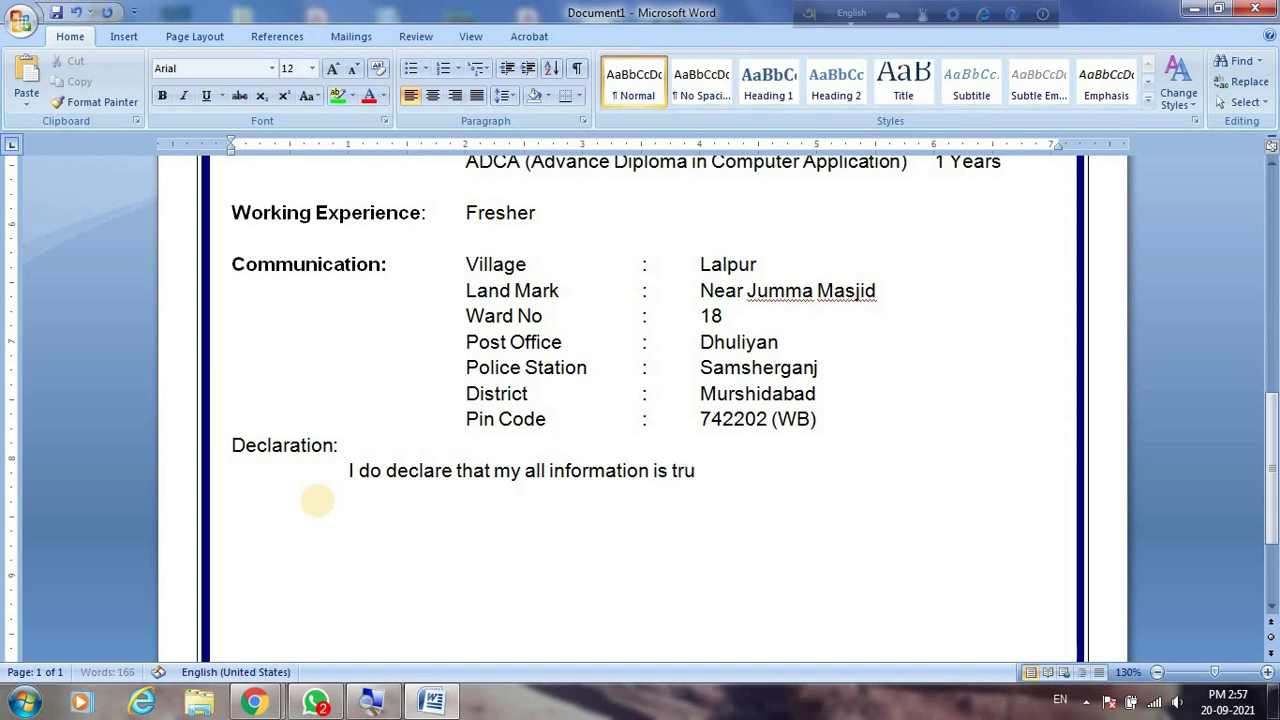
{"action": "type", "text": "eo"}
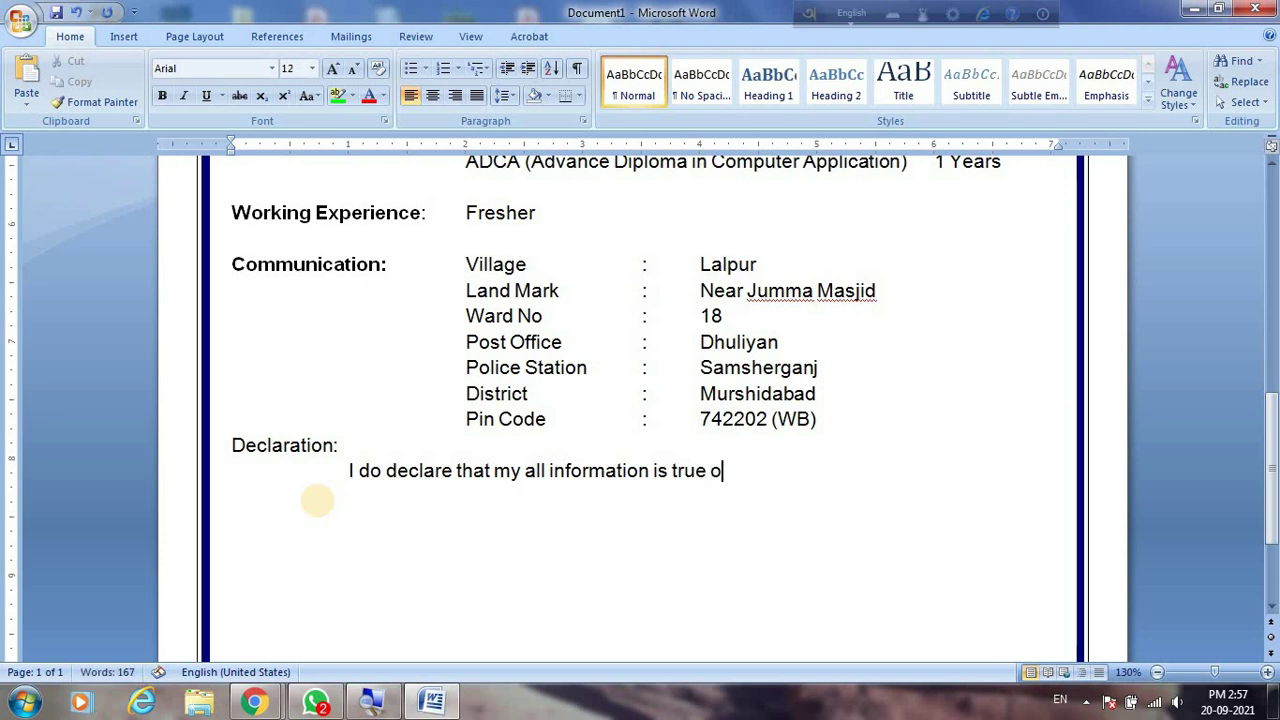
{"action": "type", "text": "f b"}
Complete the declaration sentence so it ends with 'take any legal action by me.'
{"action": "key", "text": "BackSpace"}
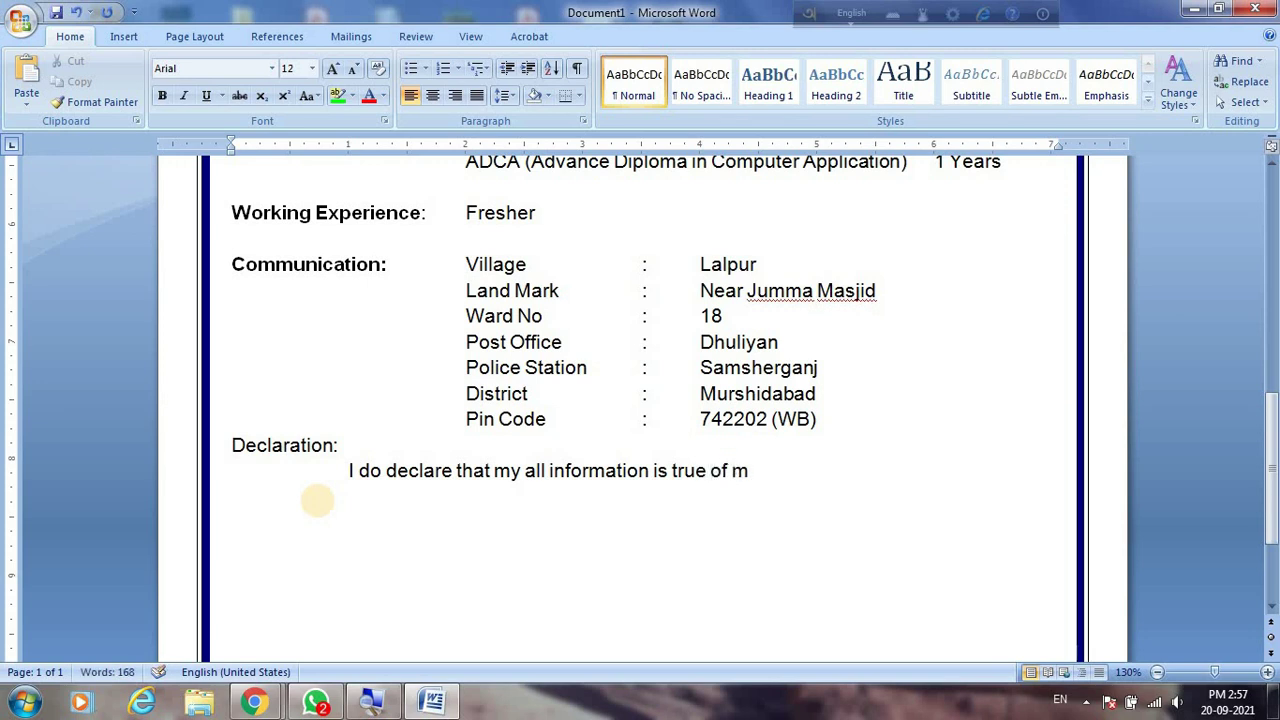
{"action": "type", "text": "y best of knowledge"}
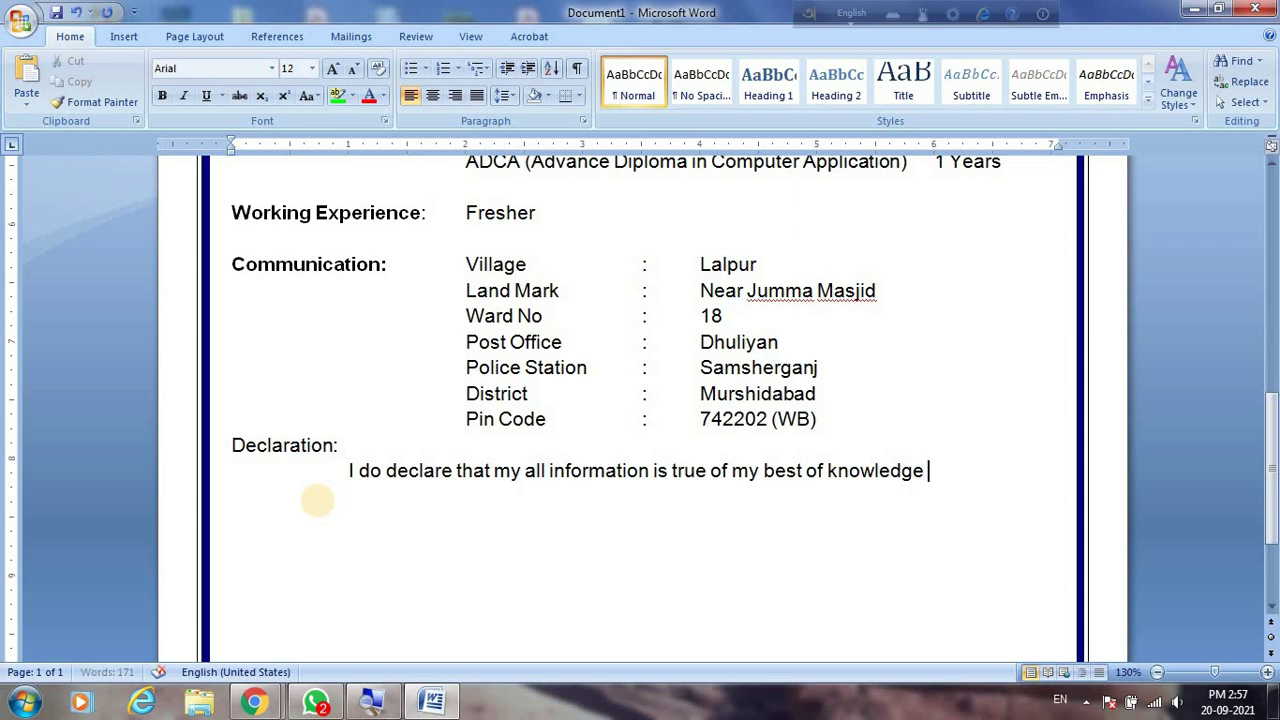
{"action": "type", "text": "if you"}
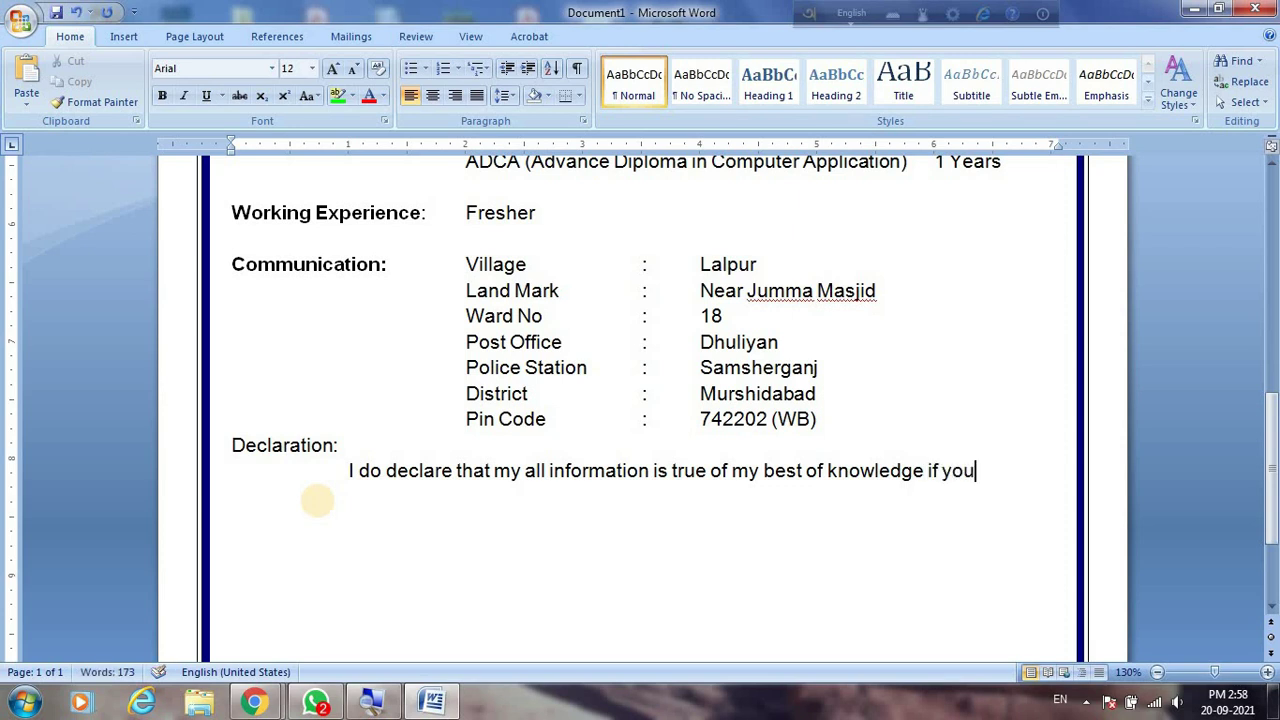
{"action": "type", "text": " pr"}
{"action": "type", "text": "y any documentation"}
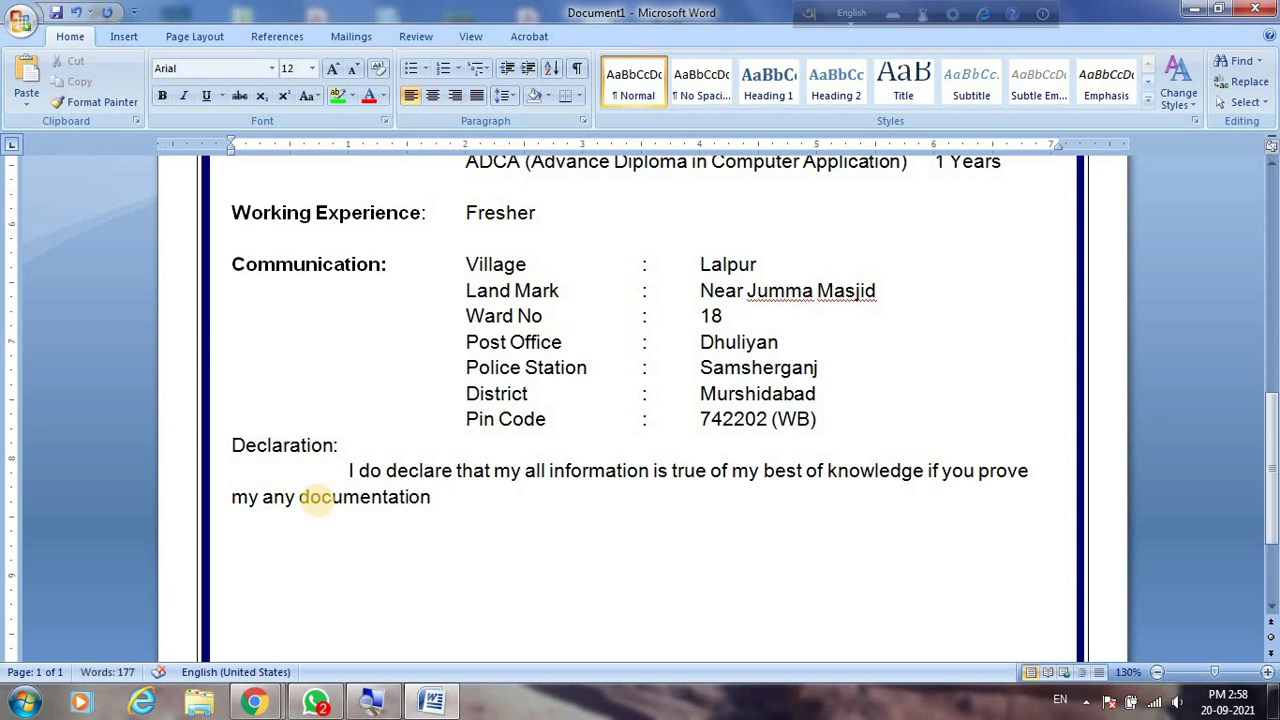
{"action": "type", "text": "information b"}
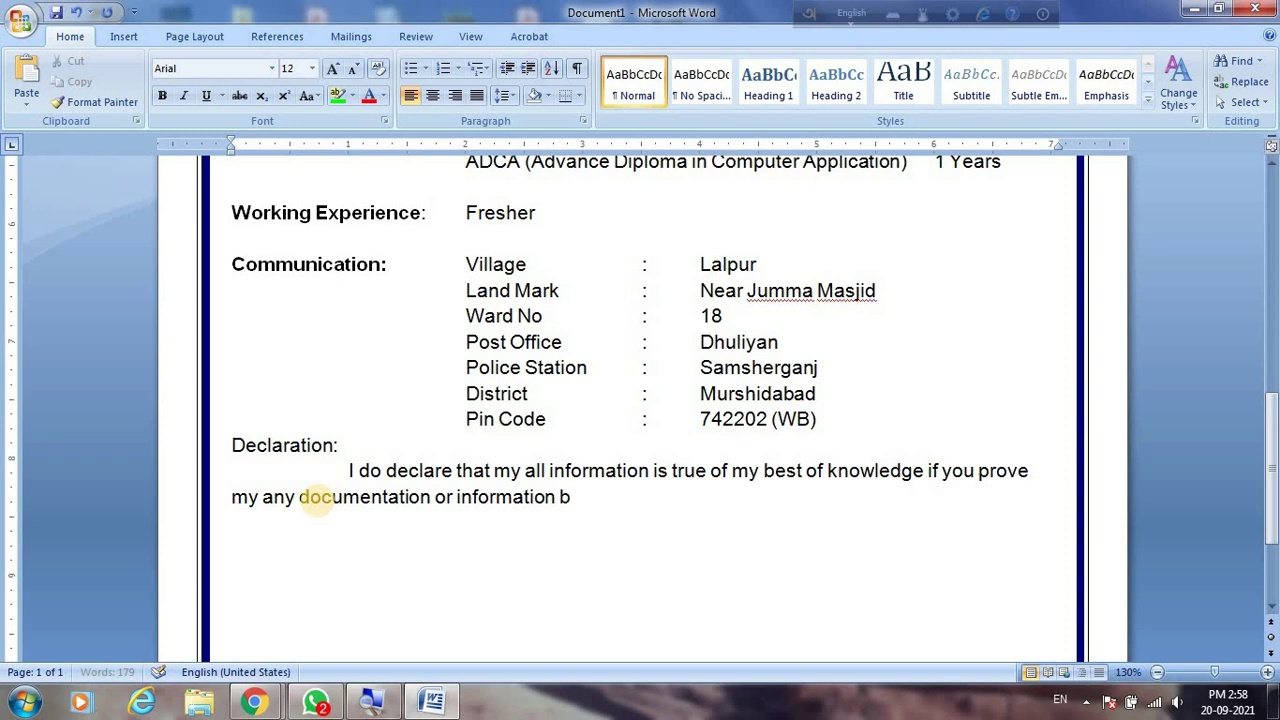
{"action": "key", "text": "BackSpace"}
{"action": "type", "text": "fals"}
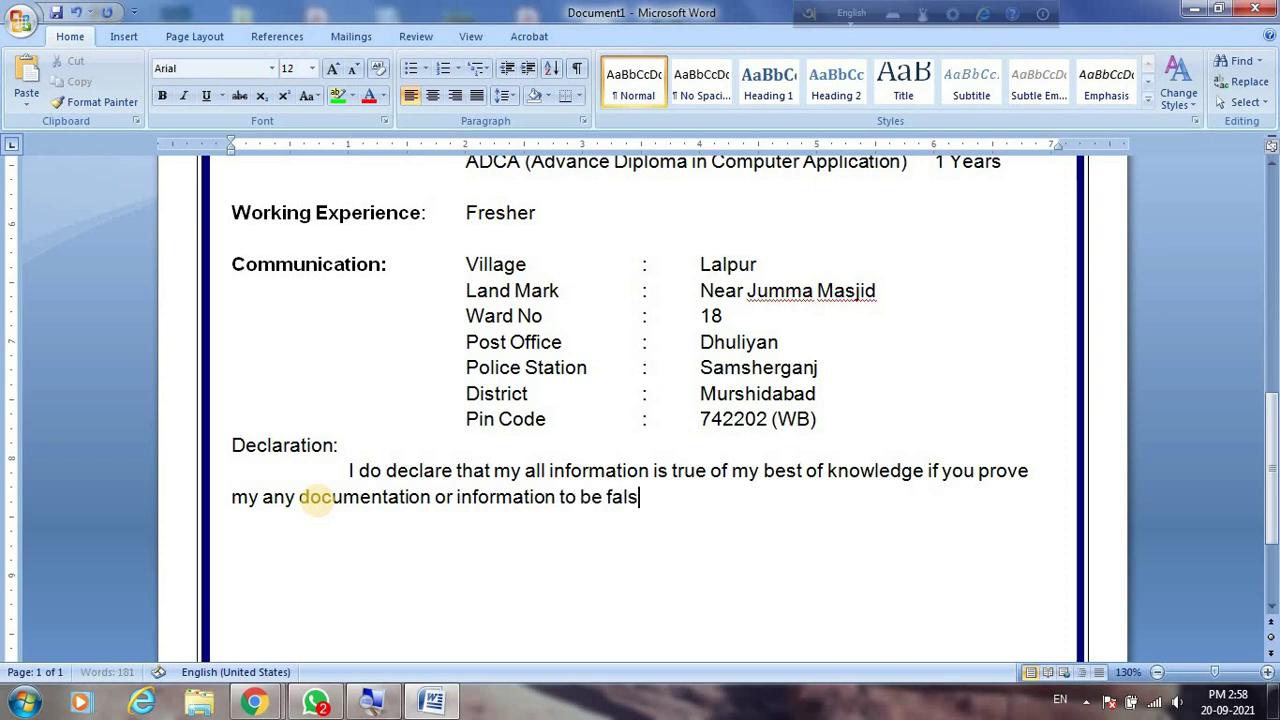
{"action": "type", "text": "e then you"}
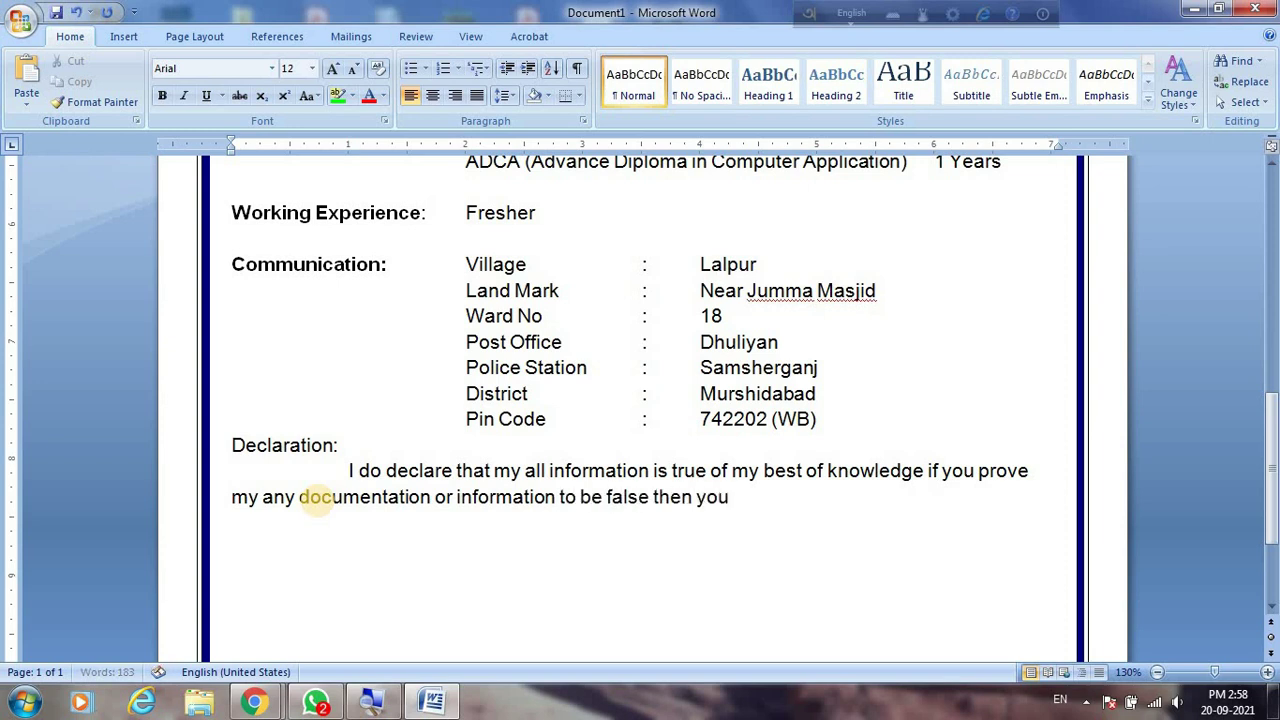
{"action": "type", "text": "tak"}
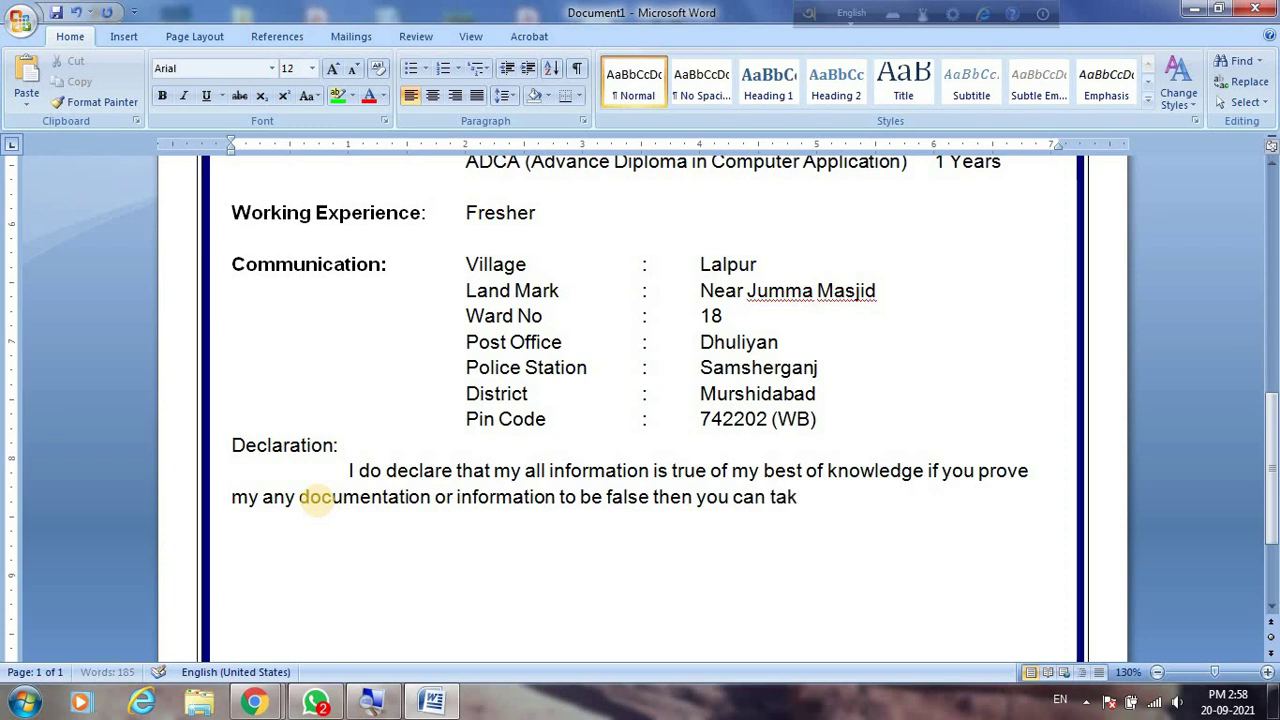
{"action": "type", "text": "e any legal"}
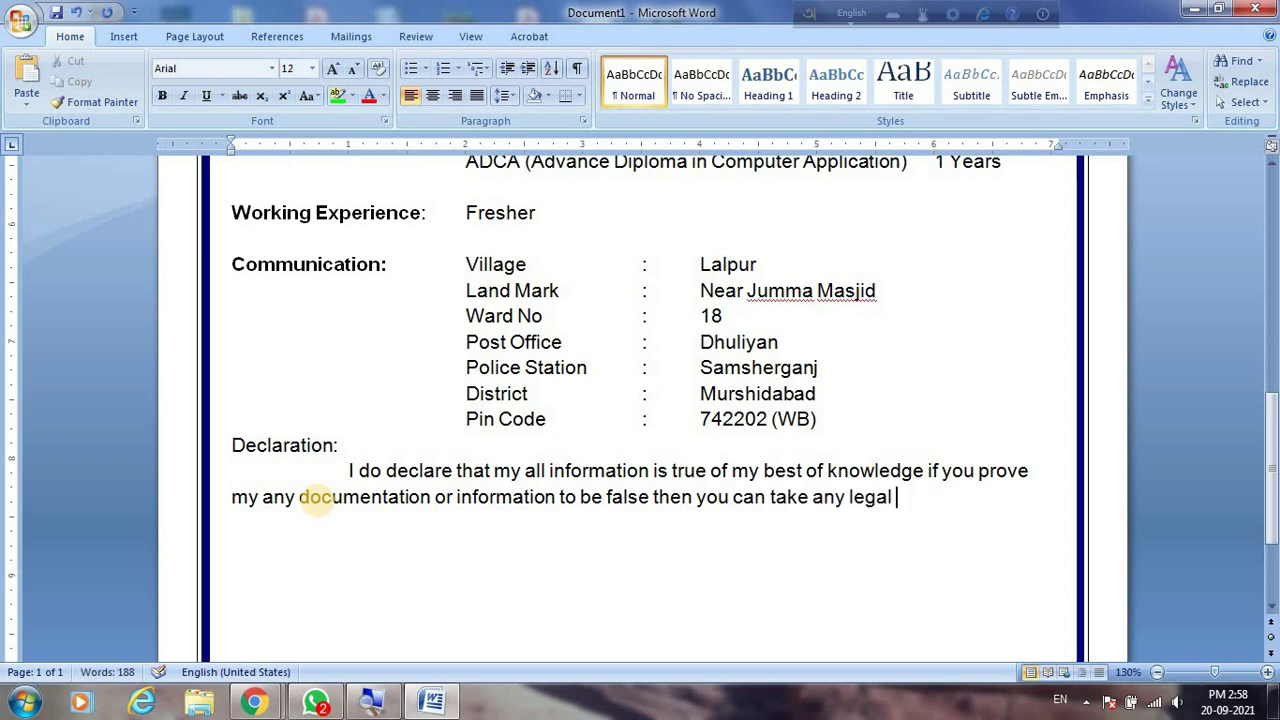
{"action": "type", "text": " action b"}
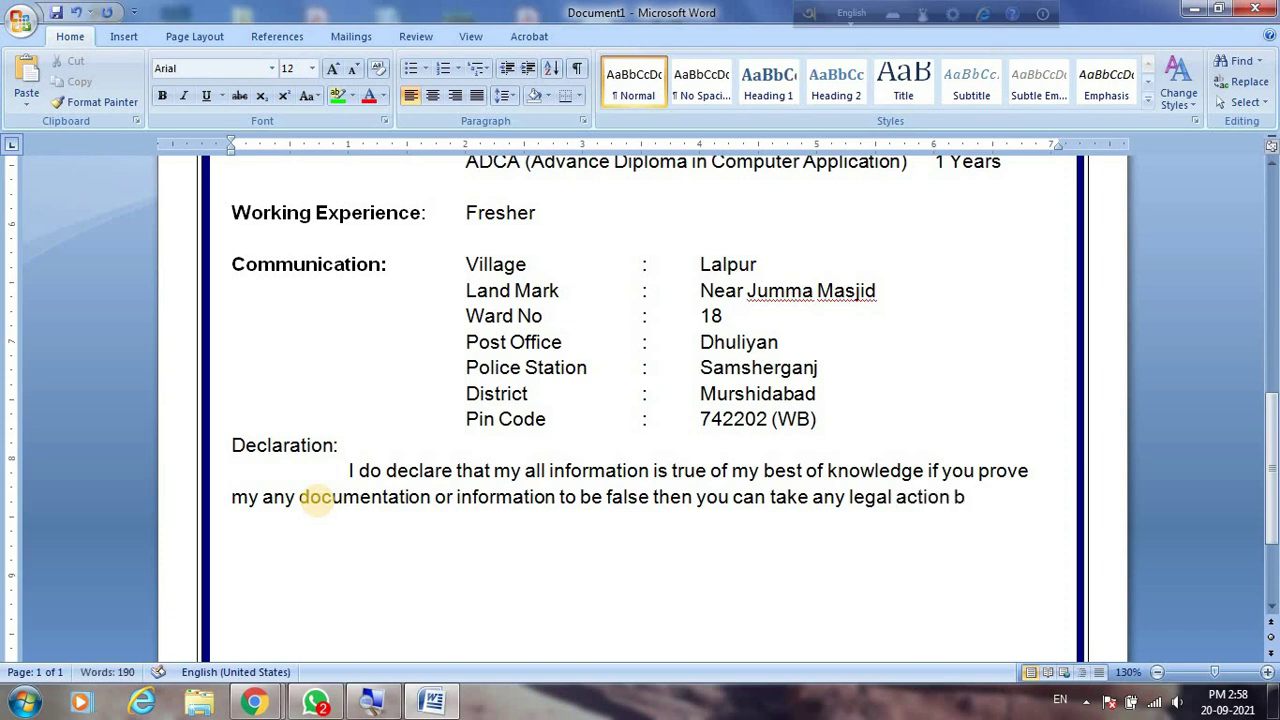
{"action": "type", "text": " m"}
{"action": "key", "text": "BackSpace"}
{"action": "key", "text": "BackSpace"}
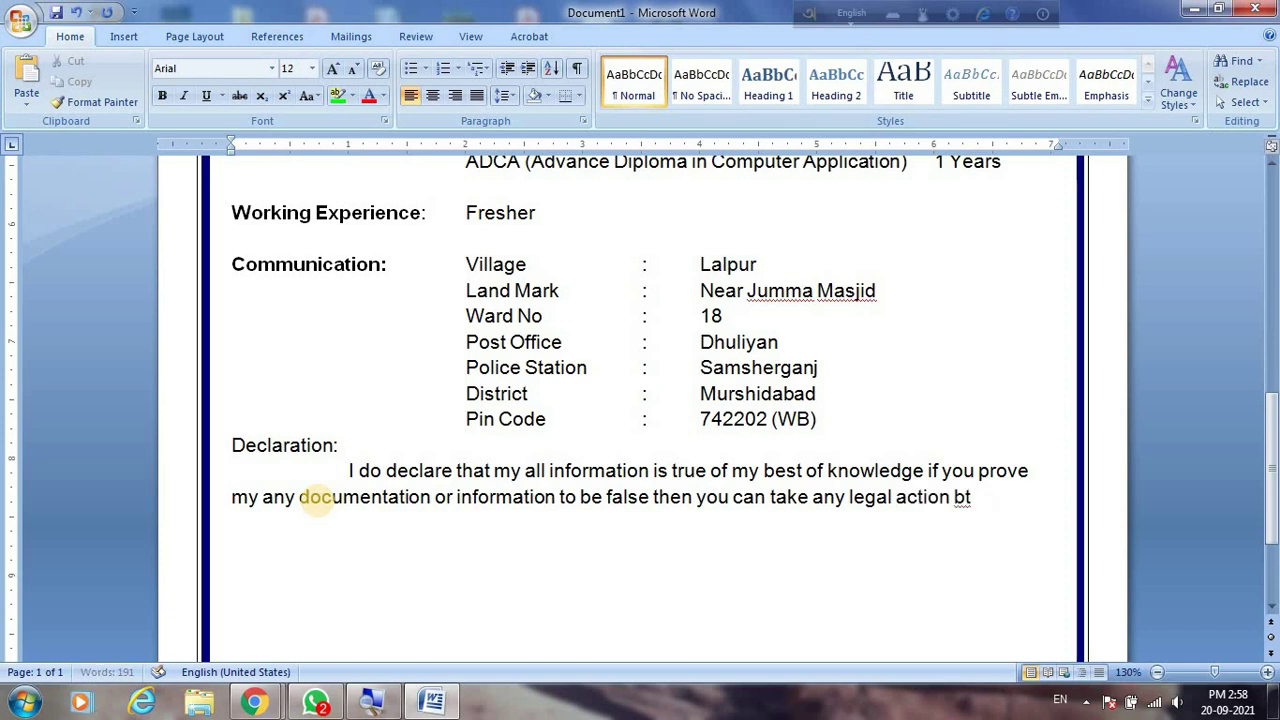
{"action": "key", "text": "BackSpace"}
{"action": "type", "text": "y me."}
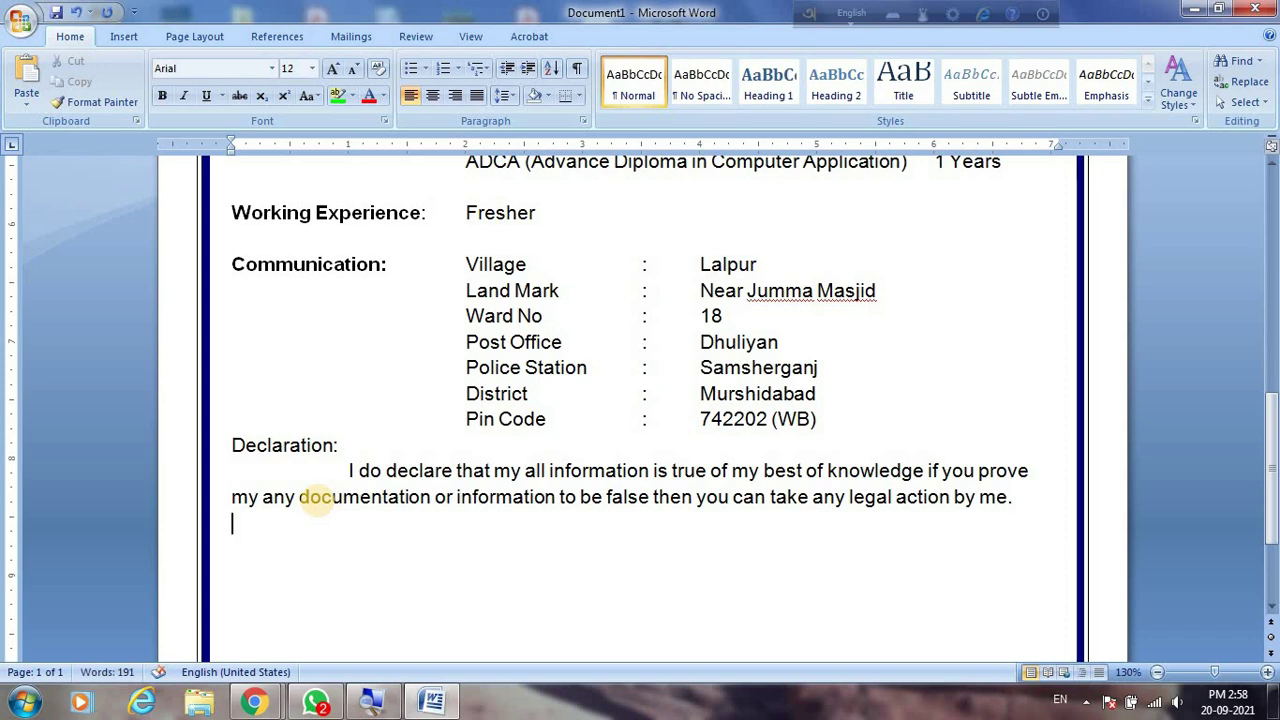
Make the Declaration heading bold
{"action": "left_click_drag", "start_coordinate": [231, 445], "coordinate": [333, 445]}
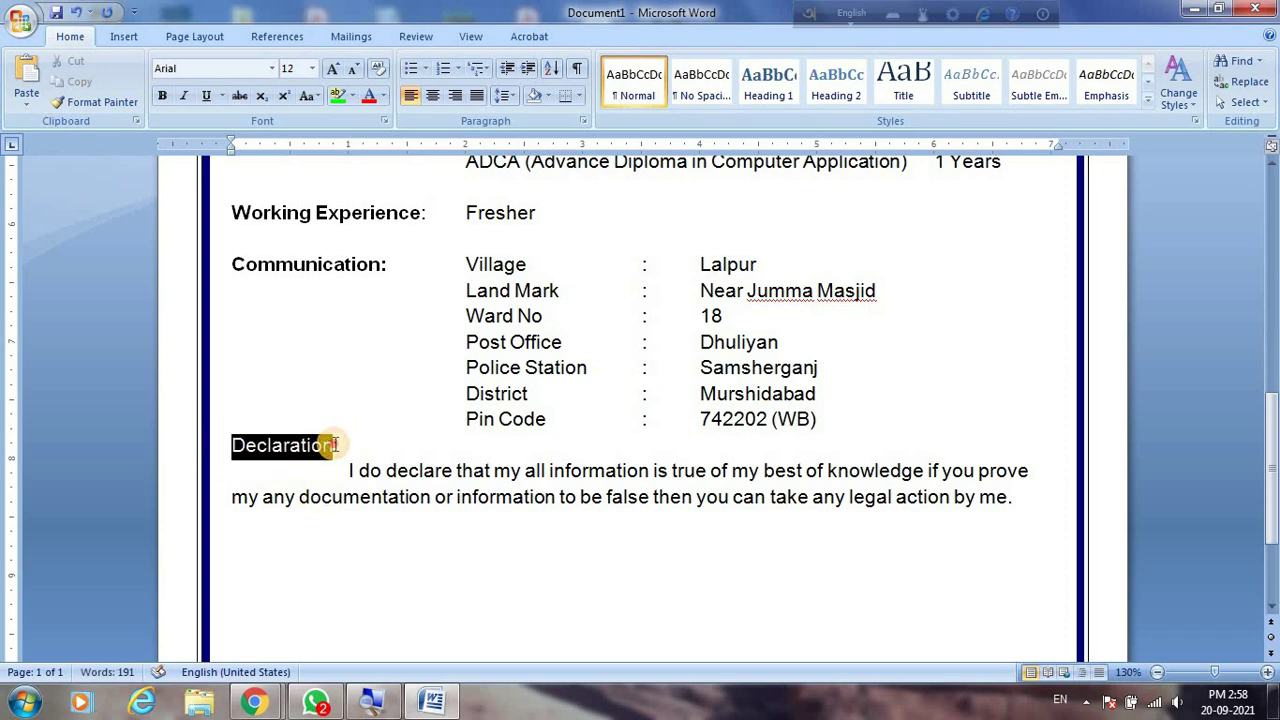
{"action": "left_click", "coordinate": [161, 95]}
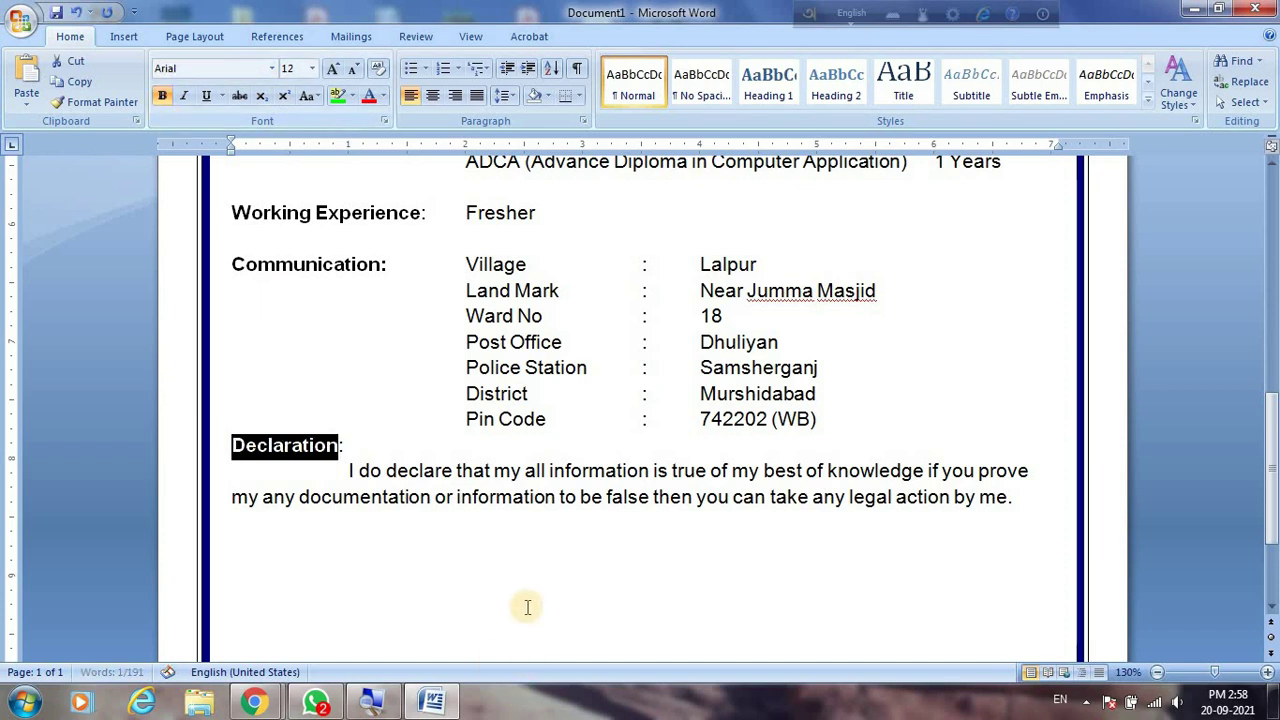
{"action": "scroll", "coordinate": [526, 603], "scroll_direction": "down", "scroll_amount": 3}
Set the declaration paragraph in Monotype Corsiva
{"action": "left_click_drag", "start_coordinate": [342, 296], "coordinate": [1020, 322]}
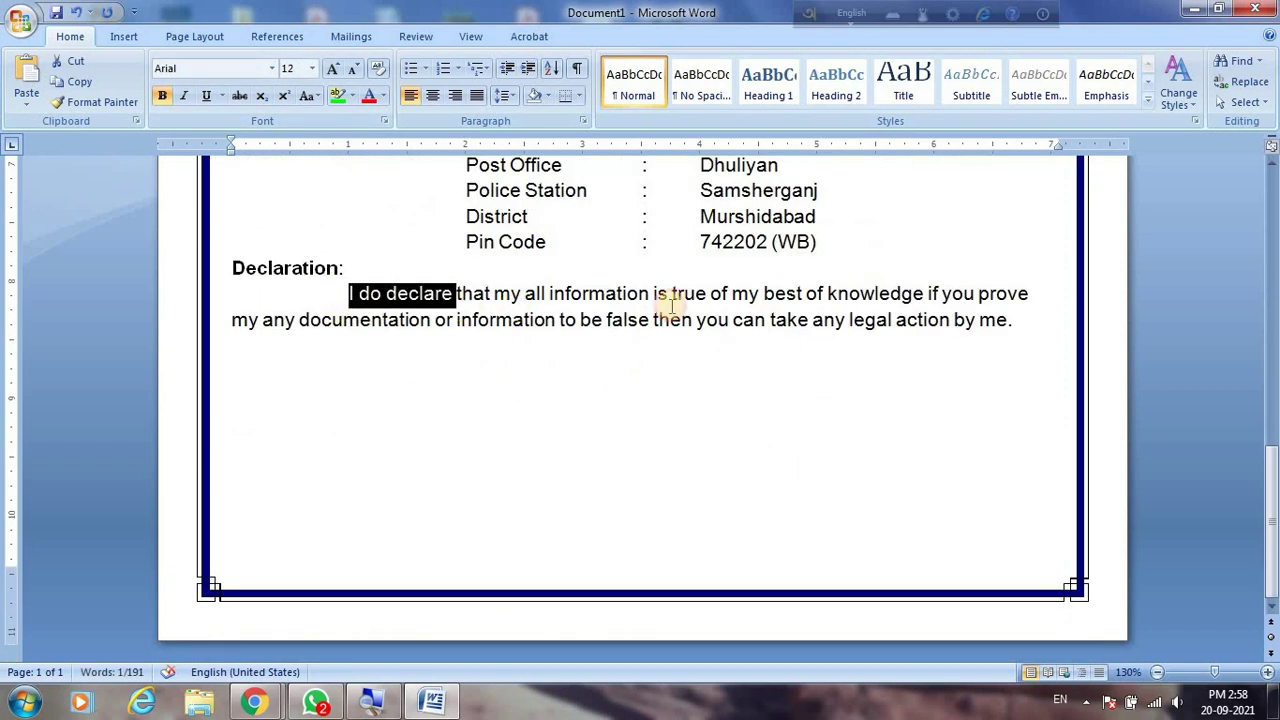
{"action": "left_click", "coordinate": [271, 68]}
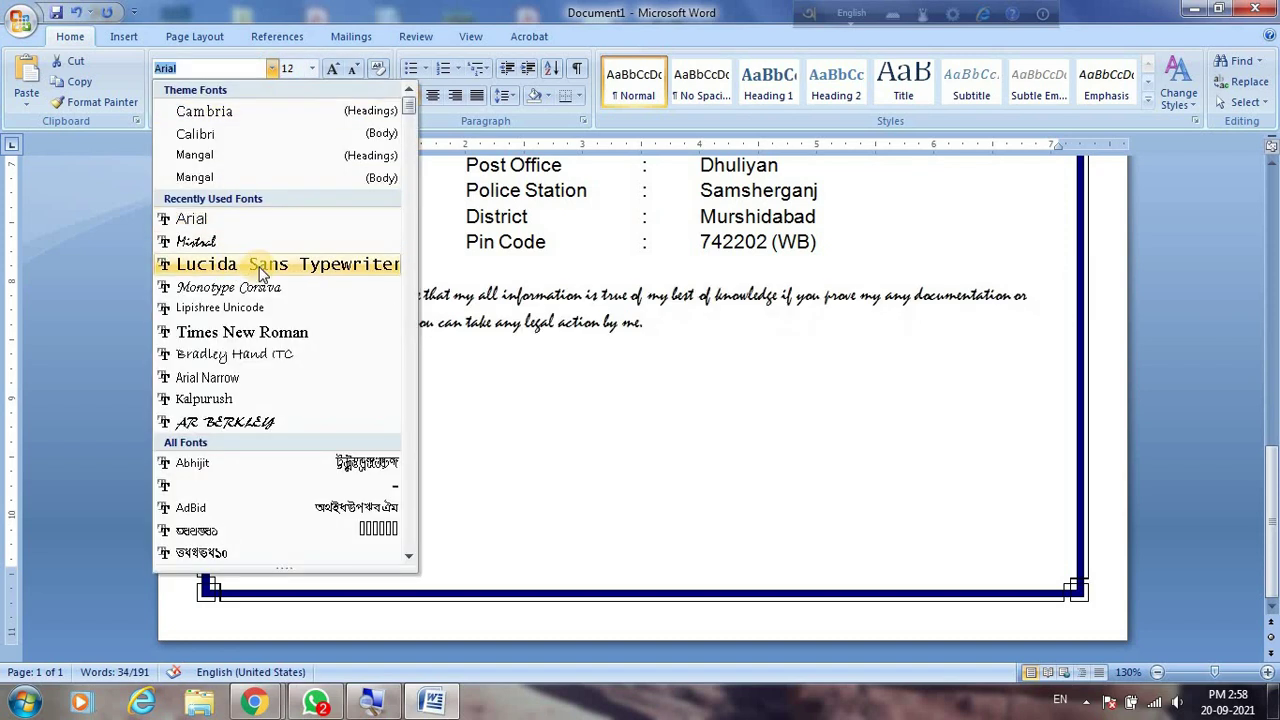
{"action": "scroll", "coordinate": [266, 267], "scroll_direction": "down", "scroll_amount": 6}
{"action": "scroll", "coordinate": [271, 206], "scroll_direction": "up", "scroll_amount": 3}
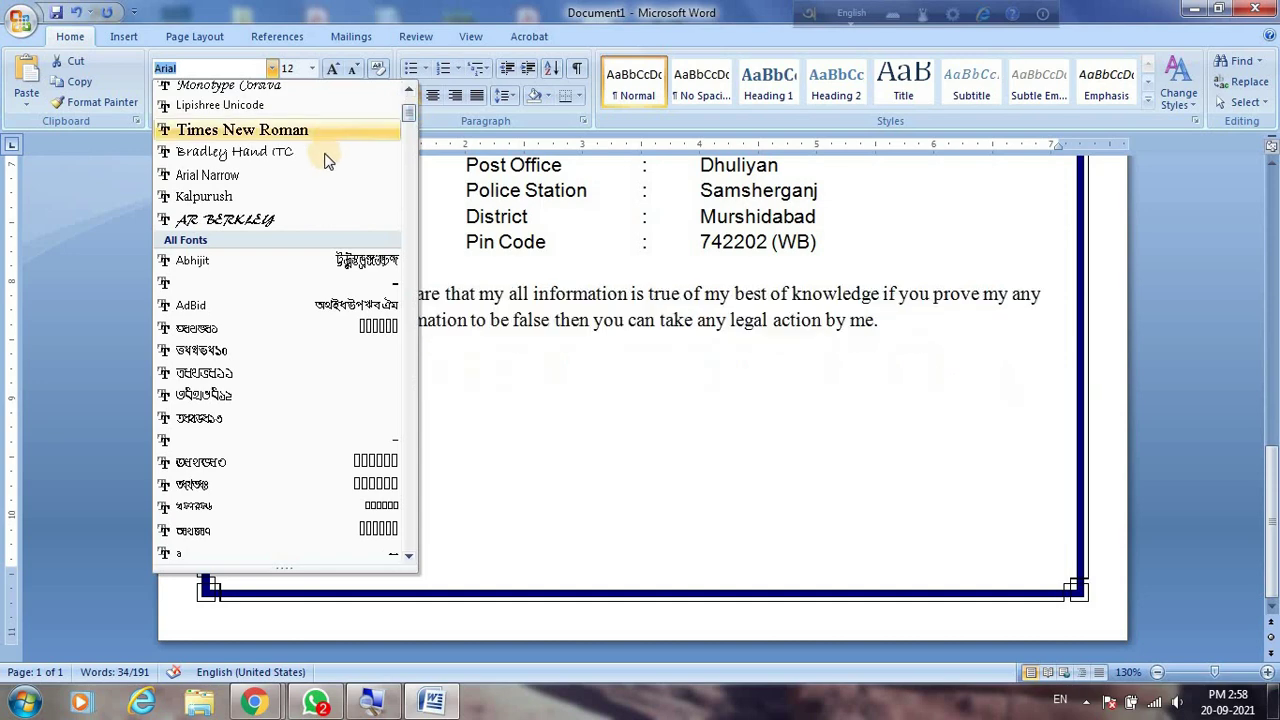
{"action": "scroll", "coordinate": [320, 263], "scroll_direction": "down", "scroll_amount": 7}
{"action": "scroll", "coordinate": [351, 346], "scroll_direction": "down", "scroll_amount": 10}
{"action": "scroll", "coordinate": [323, 271], "scroll_direction": "up", "scroll_amount": 2}
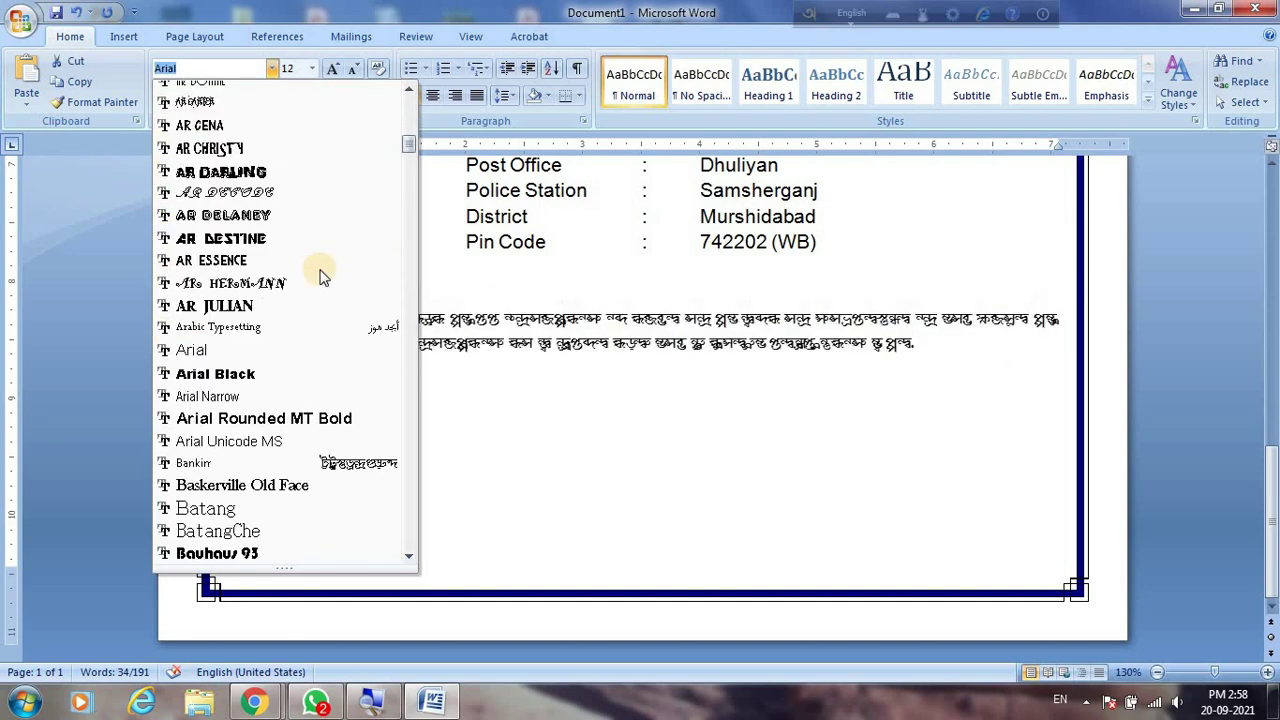
{"action": "scroll", "coordinate": [337, 337], "scroll_direction": "down", "scroll_amount": 8}
{"action": "scroll", "coordinate": [309, 371], "scroll_direction": "down", "scroll_amount": 7}
{"action": "scroll", "coordinate": [312, 374], "scroll_direction": "down", "scroll_amount": 10}
{"action": "scroll", "coordinate": [306, 400], "scroll_direction": "down", "scroll_amount": 7}
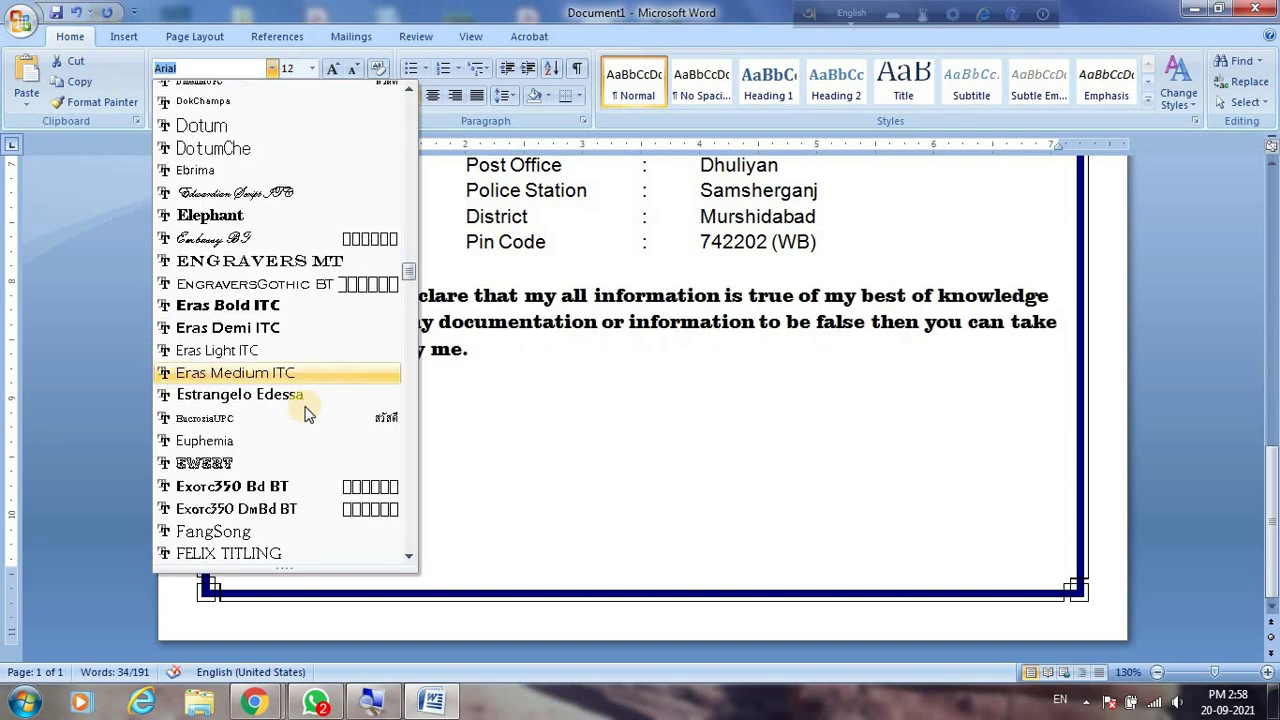
{"action": "scroll", "coordinate": [306, 400], "scroll_direction": "down", "scroll_amount": 12}
{"action": "scroll", "coordinate": [306, 400], "scroll_direction": "down", "scroll_amount": 8}
{"action": "scroll", "coordinate": [308, 405], "scroll_direction": "up", "scroll_amount": 2}
{"action": "scroll", "coordinate": [306, 405], "scroll_direction": "down", "scroll_amount": 1}
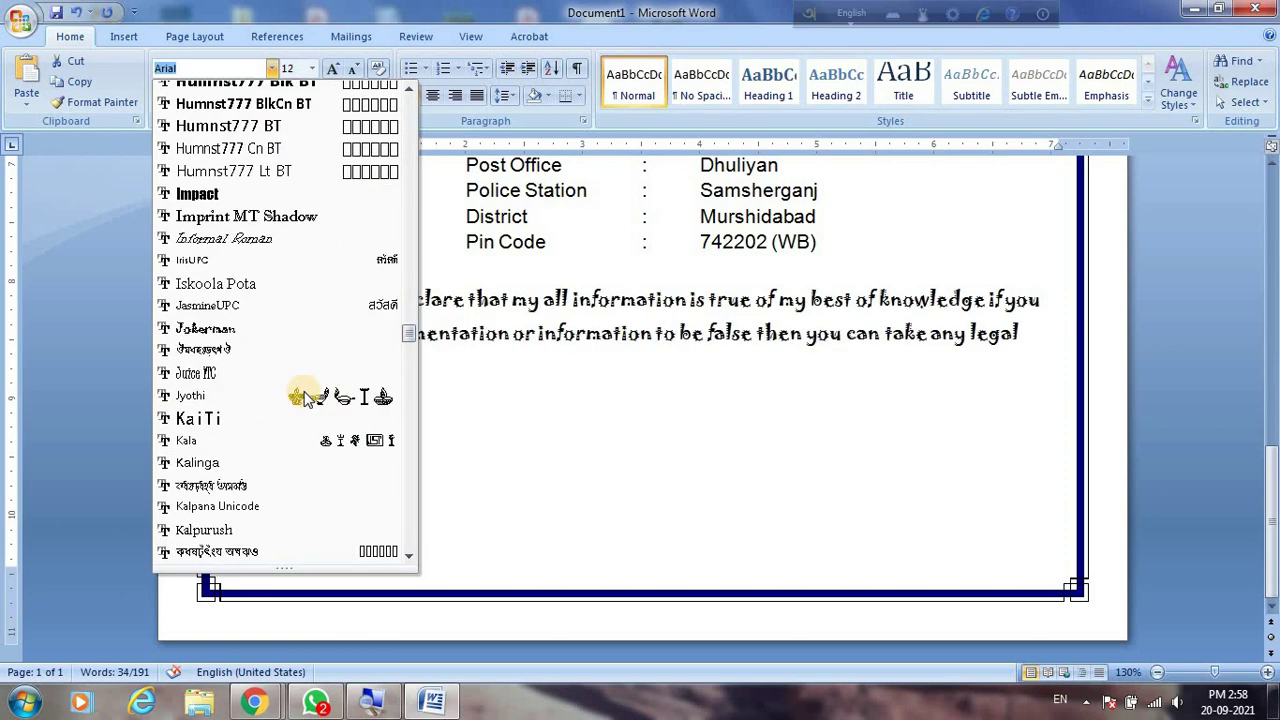
{"action": "scroll", "coordinate": [304, 412], "scroll_direction": "down", "scroll_amount": 10}
{"action": "scroll", "coordinate": [304, 412], "scroll_direction": "down", "scroll_amount": 8}
{"action": "scroll", "coordinate": [305, 415], "scroll_direction": "down", "scroll_amount": 12}
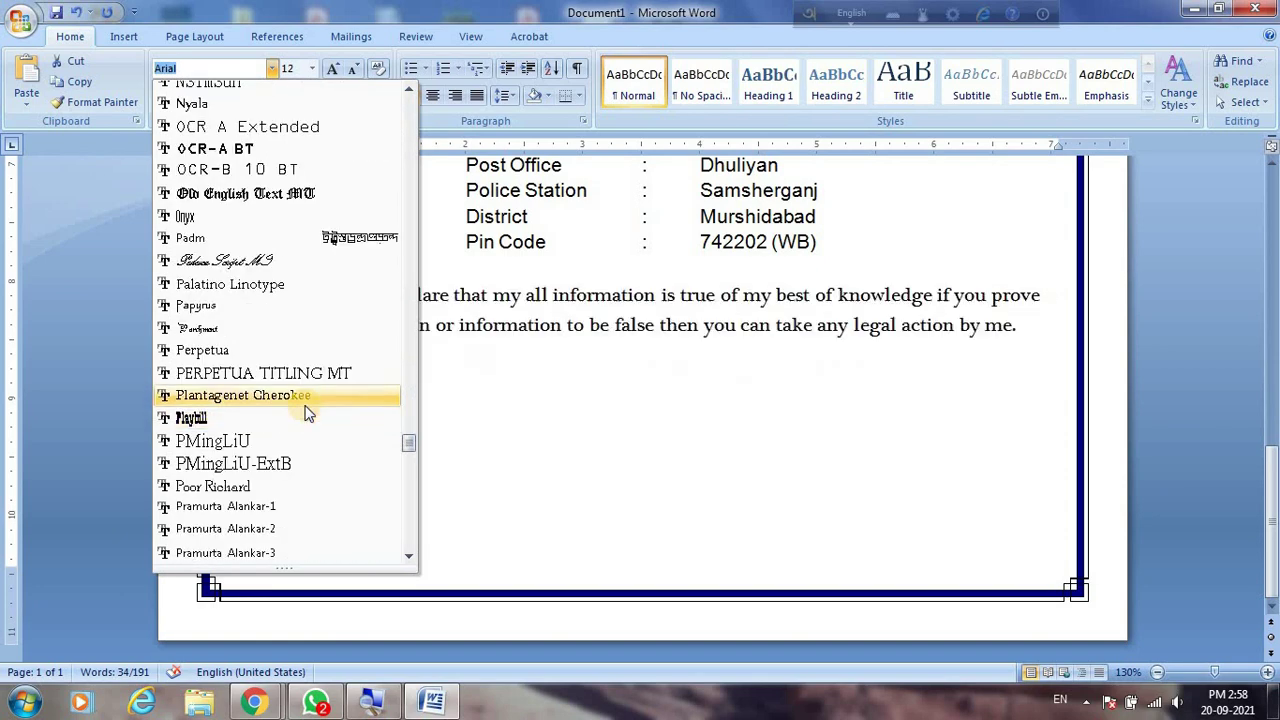
{"action": "scroll", "coordinate": [305, 408], "scroll_direction": "down", "scroll_amount": 4}
{"action": "scroll", "coordinate": [305, 408], "scroll_direction": "down", "scroll_amount": 4}
{"action": "scroll", "coordinate": [306, 410], "scroll_direction": "down", "scroll_amount": 4}
{"action": "scroll", "coordinate": [306, 405], "scroll_direction": "up", "scroll_amount": 3}
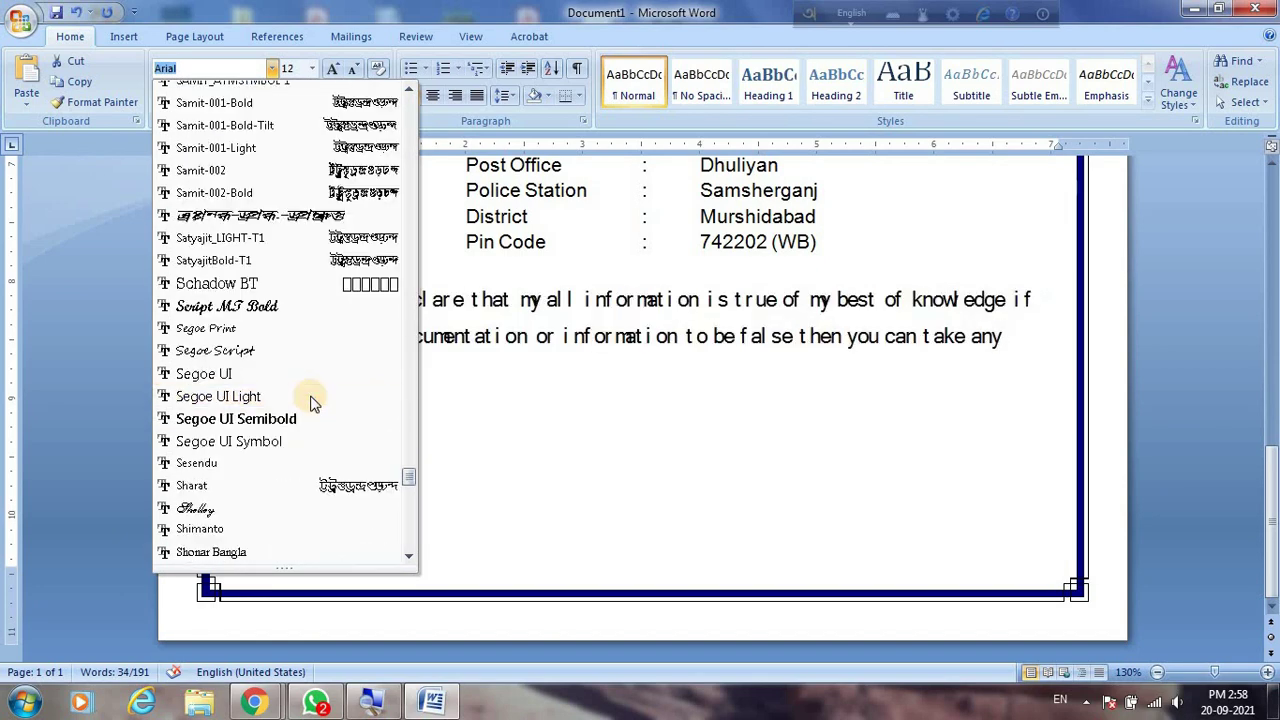
{"action": "scroll", "coordinate": [308, 390], "scroll_direction": "up", "scroll_amount": 5}
{"action": "scroll", "coordinate": [308, 365], "scroll_direction": "up", "scroll_amount": 6}
{"action": "scroll", "coordinate": [306, 357], "scroll_direction": "up", "scroll_amount": 4}
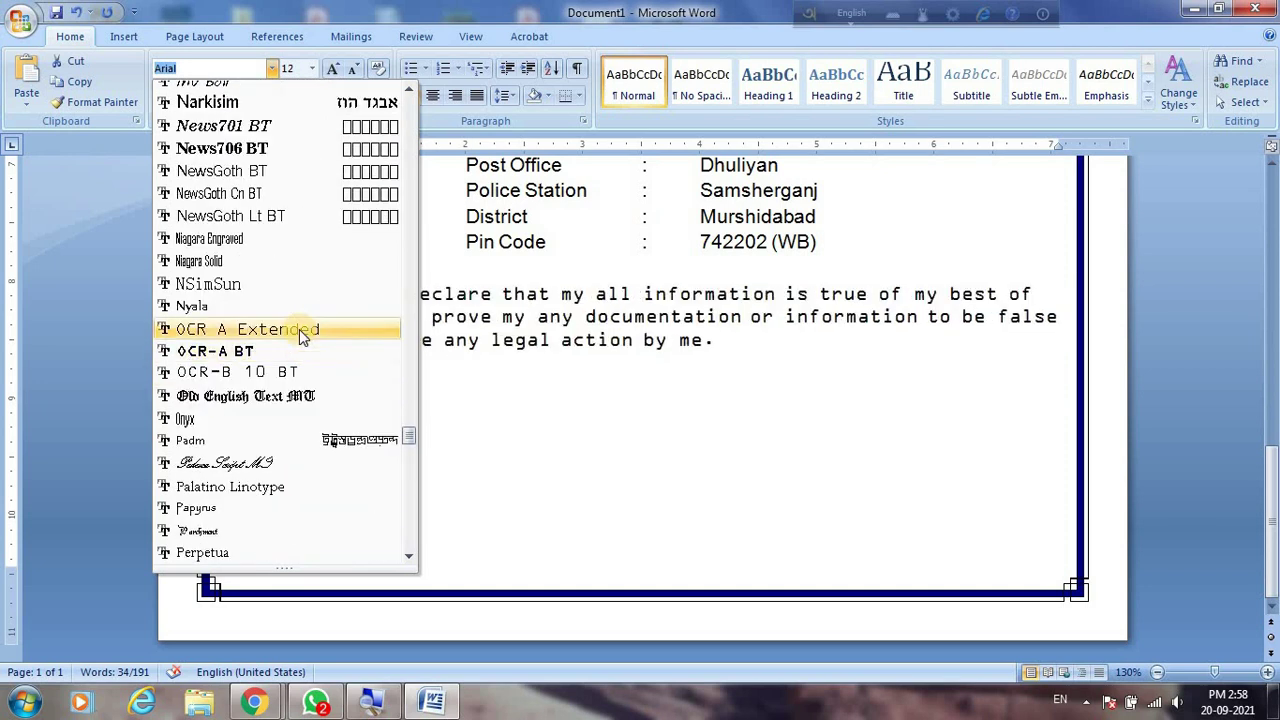
{"action": "scroll", "coordinate": [298, 327], "scroll_direction": "up", "scroll_amount": 6}
{"action": "scroll", "coordinate": [284, 302], "scroll_direction": "up", "scroll_amount": 1}
{"action": "scroll", "coordinate": [284, 310], "scroll_direction": "up", "scroll_amount": 1}
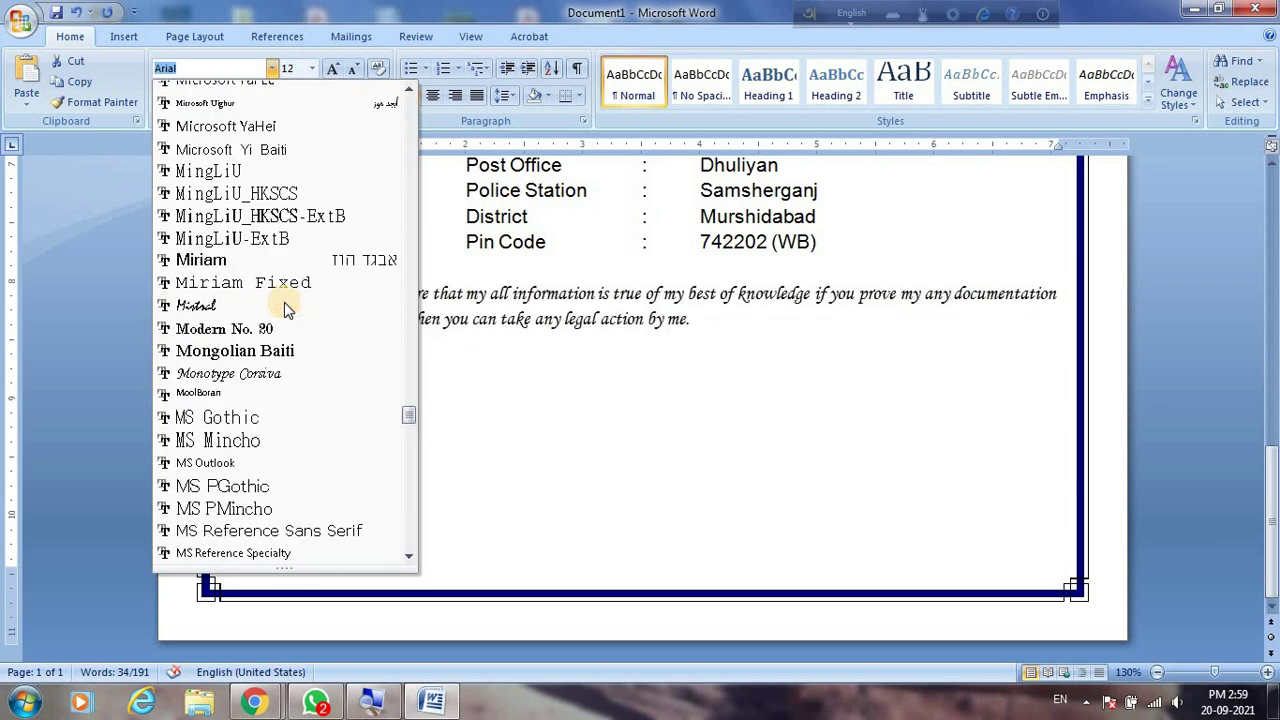
{"action": "left_click", "coordinate": [266, 374]}
{"action": "left_click", "coordinate": [557, 431]}
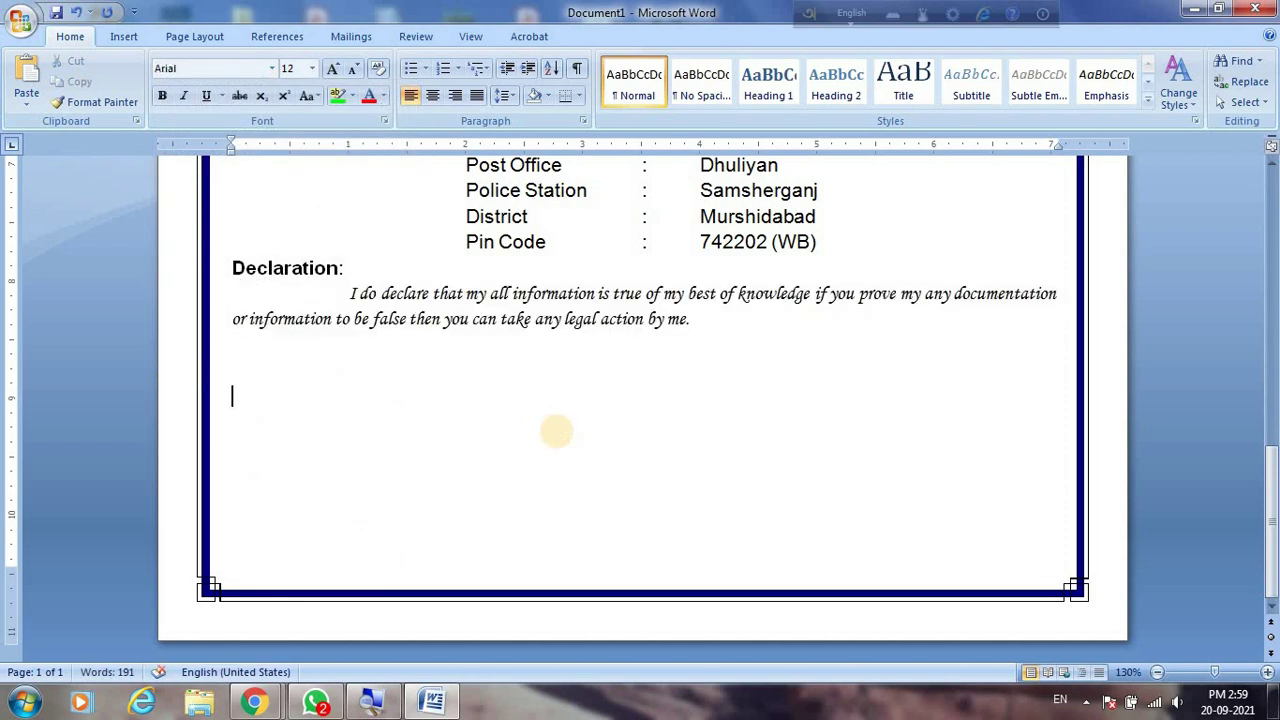
Type the dotted Date: line with a dotted signature line tabbed to the right
{"action": "type", "text": "D"}
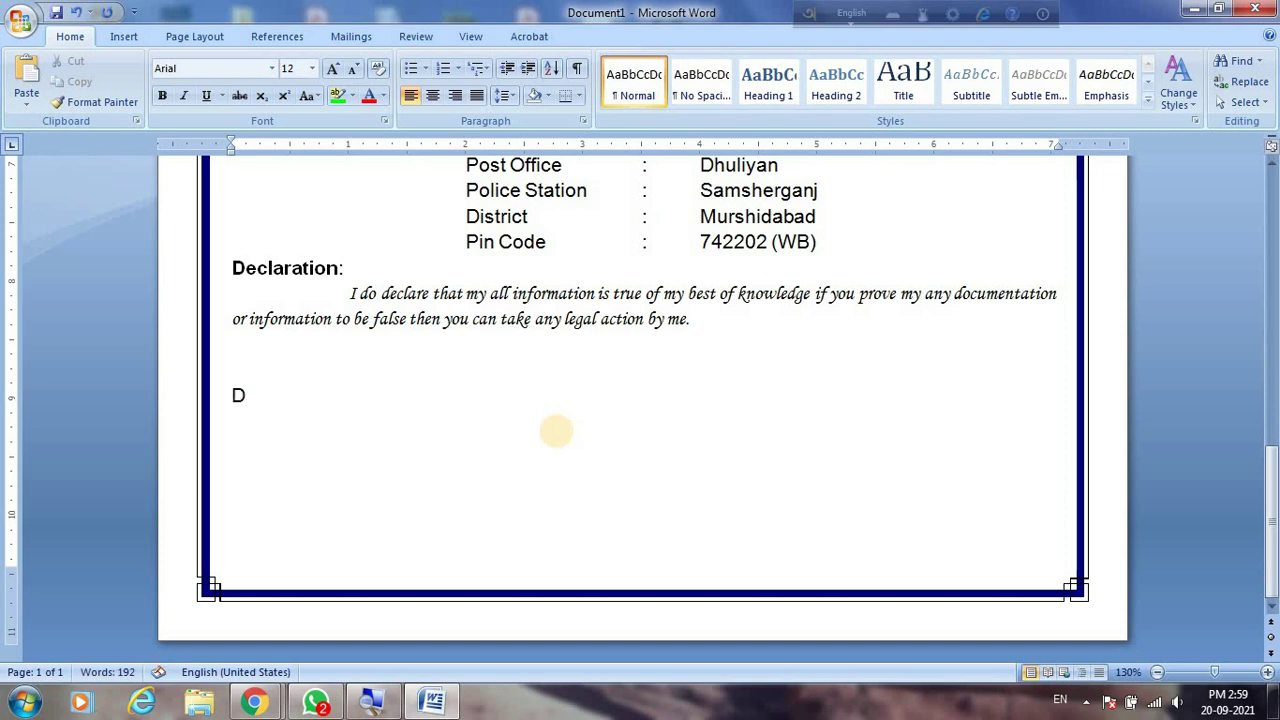
{"action": "type", "text": "ate:"}
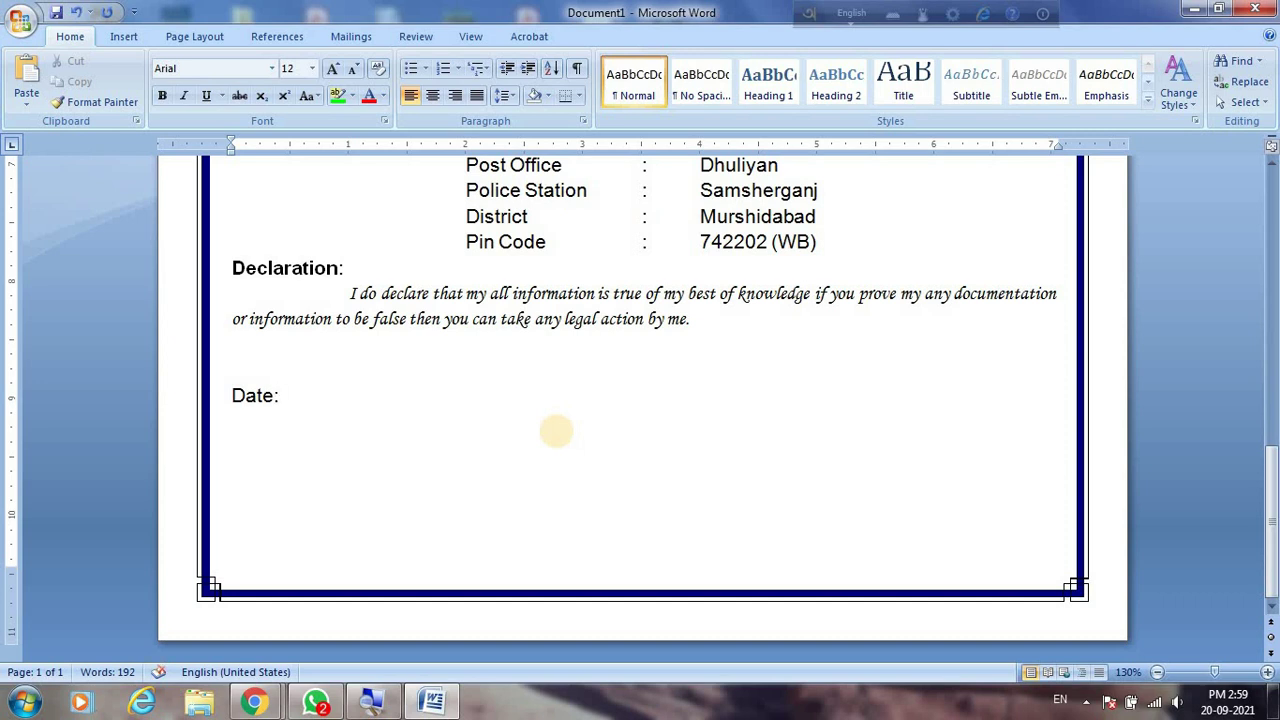
{"action": "key", "text": "BackSpace"}
{"action": "key", "text": "BackSpace"}
{"action": "key", "text": "BackSpace"}
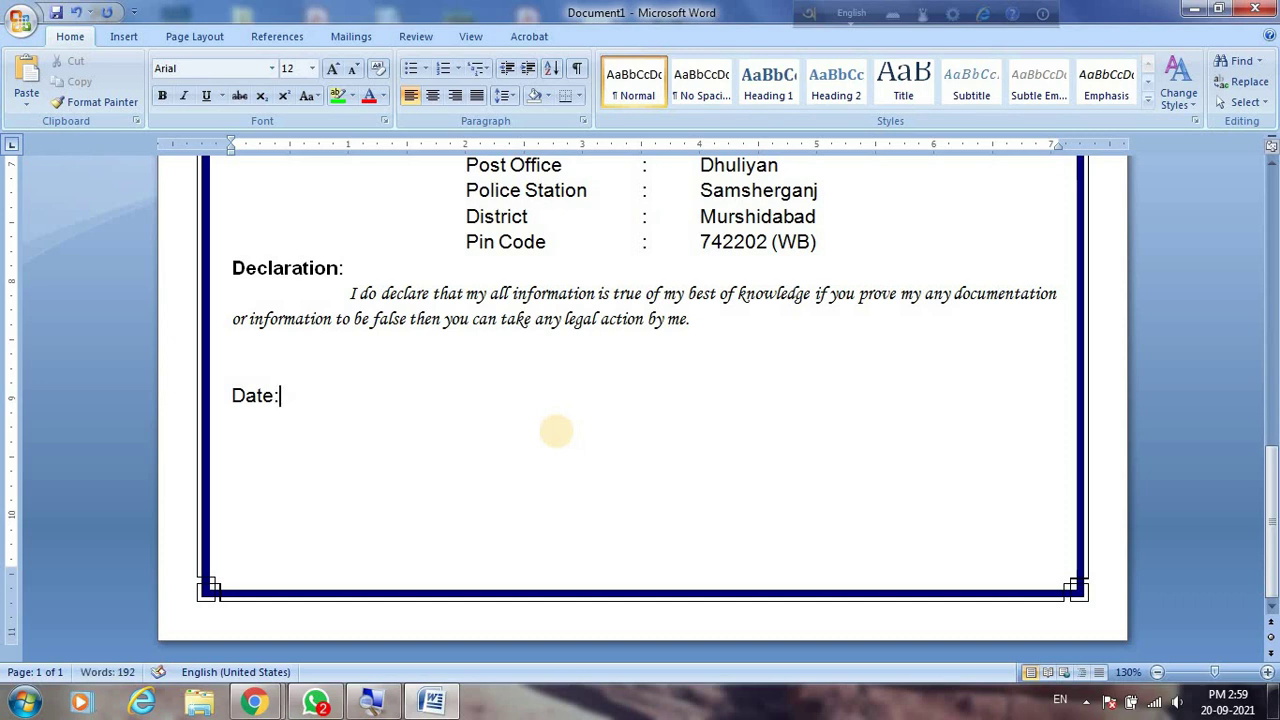
{"action": "type", "text": "."}
{"action": "key", "text": "Tab"}
{"action": "key", "text": "Tab"}
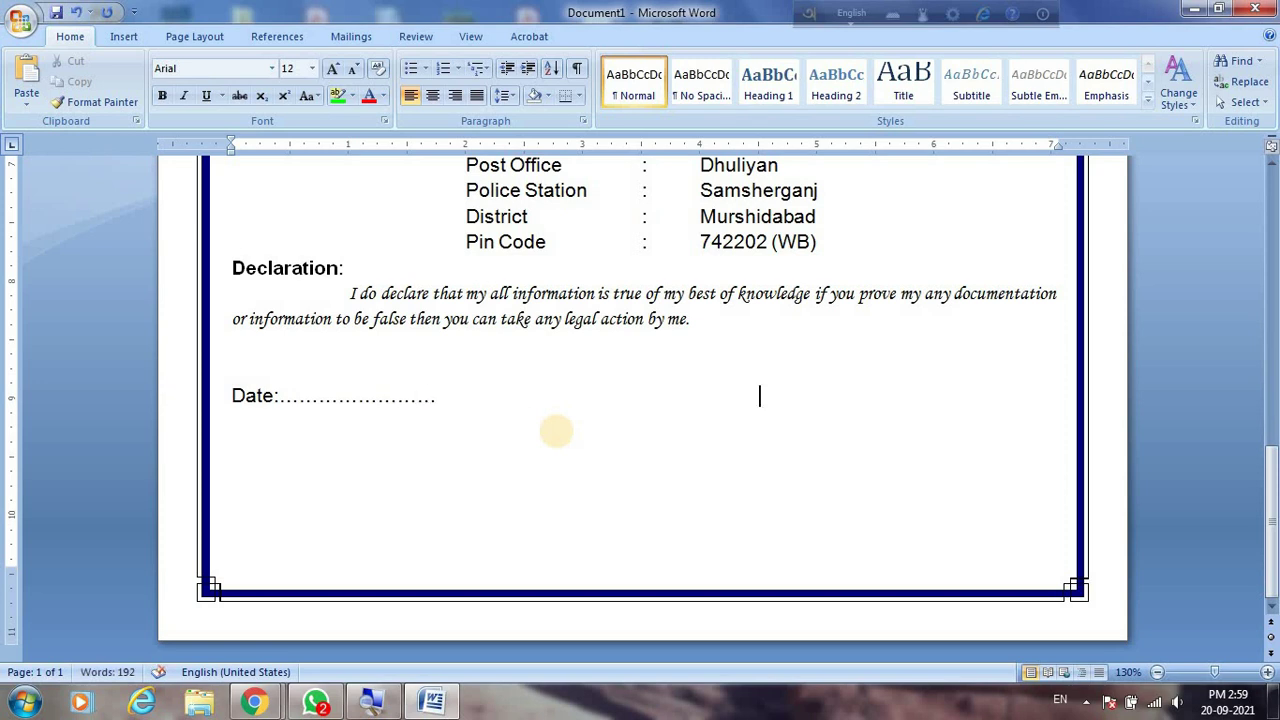
{"action": "type", "text": "............................."}
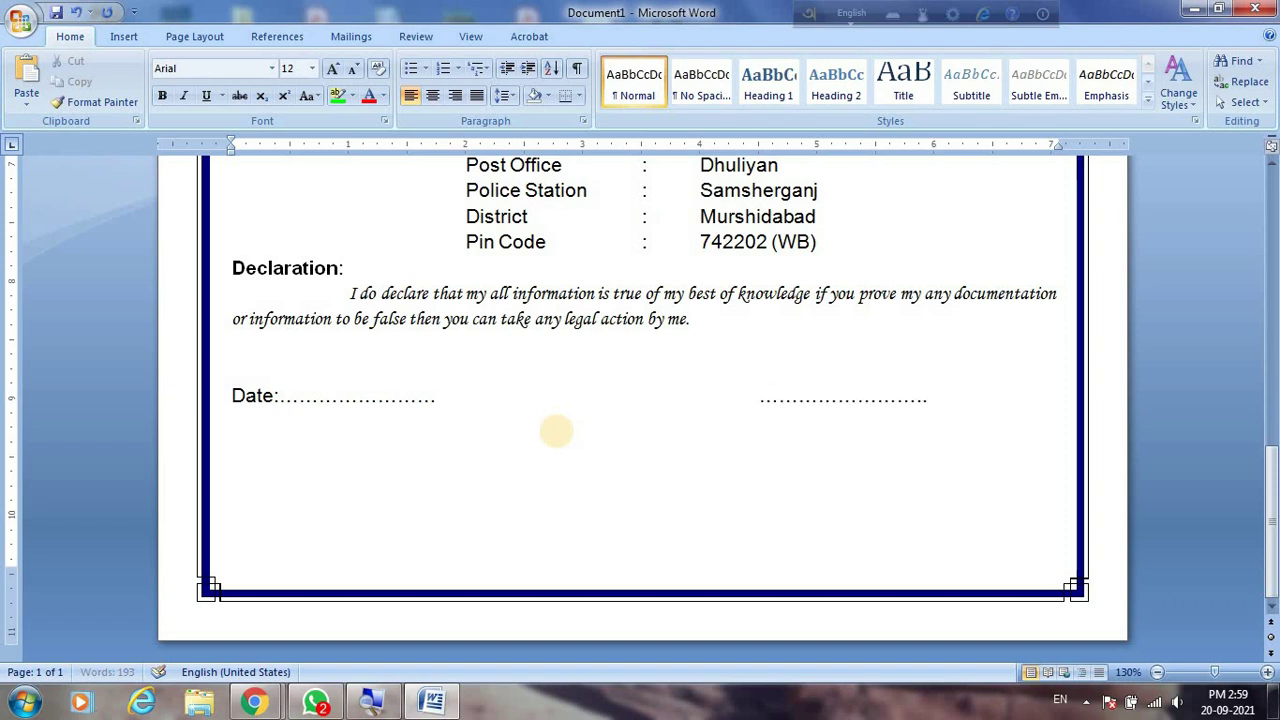
{"action": "type", "text": ".."}
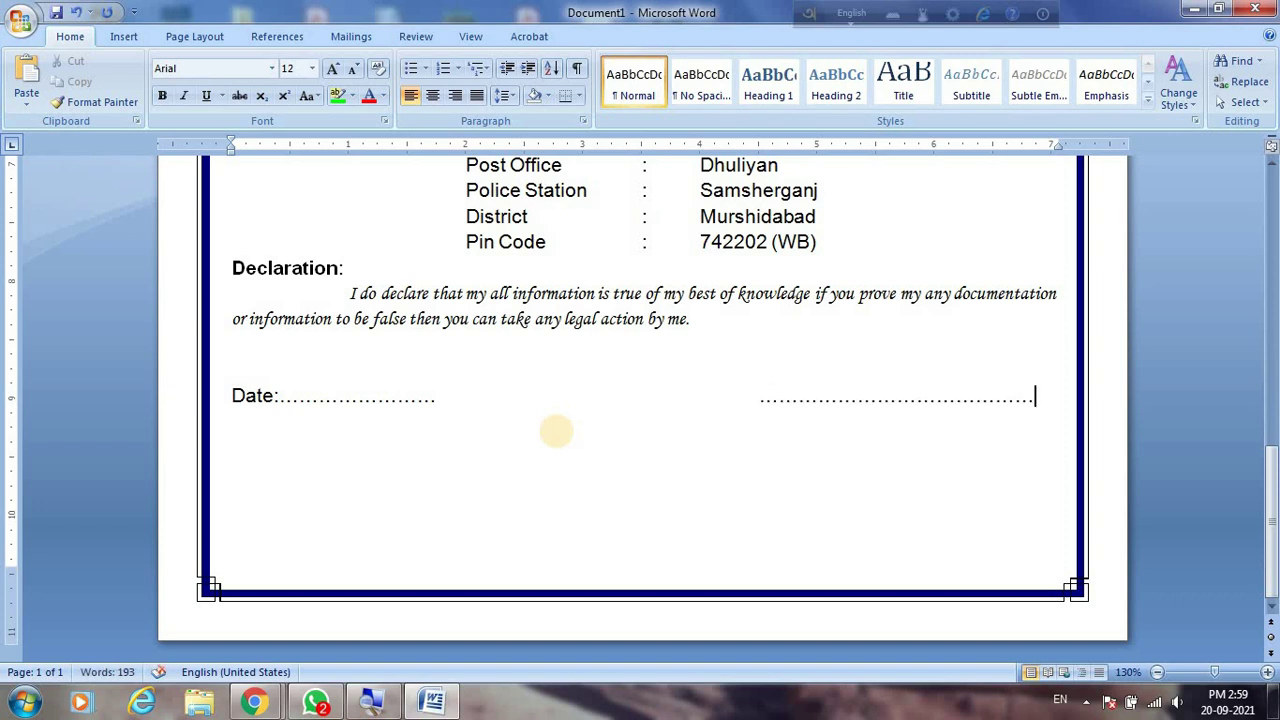
Add the Place line and position the Full Signature caption under the signature dots
{"action": "key", "text": "Return"}
{"action": "type", "text": "P"}
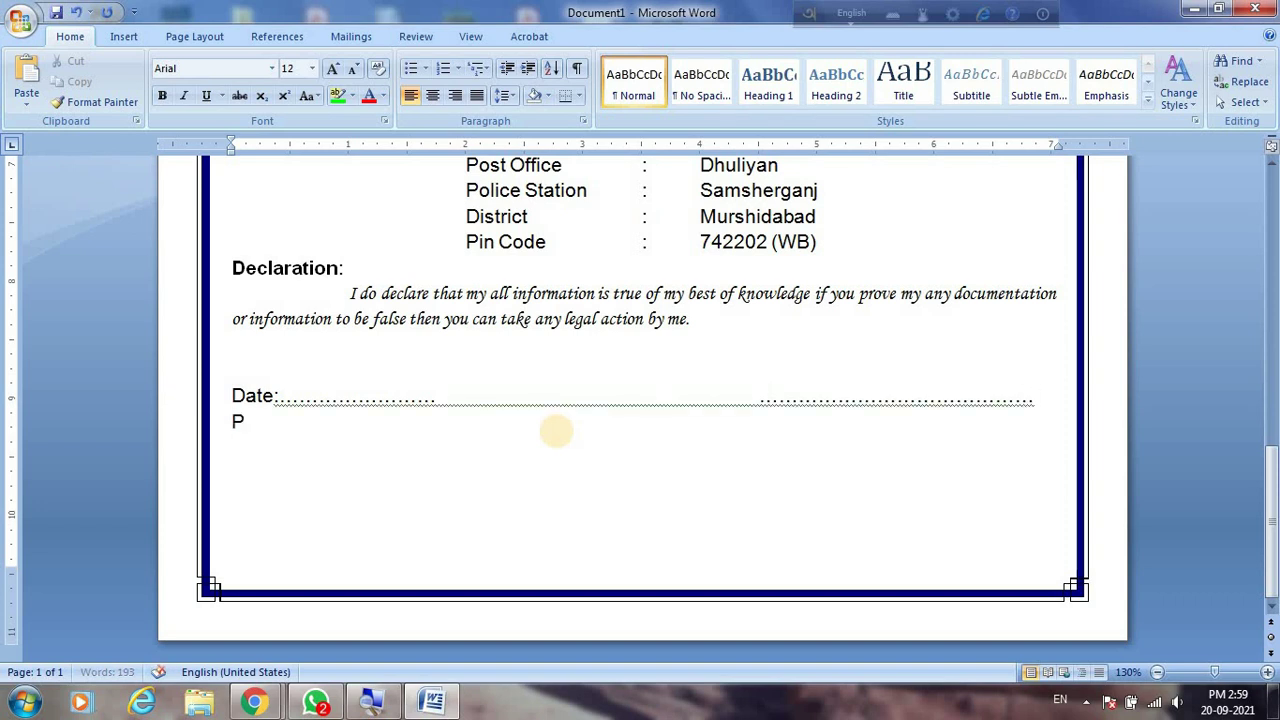
{"action": "type", "text": "lace......................"}
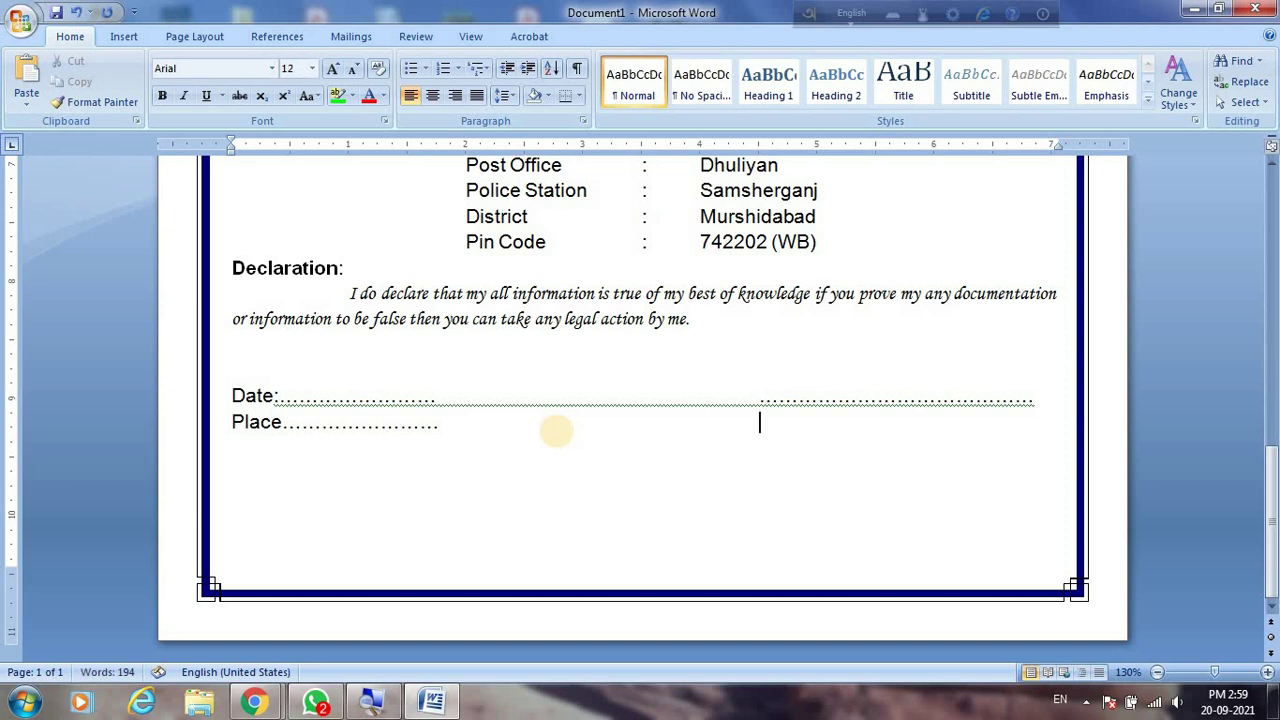
{"action": "type", "text": "ll"}
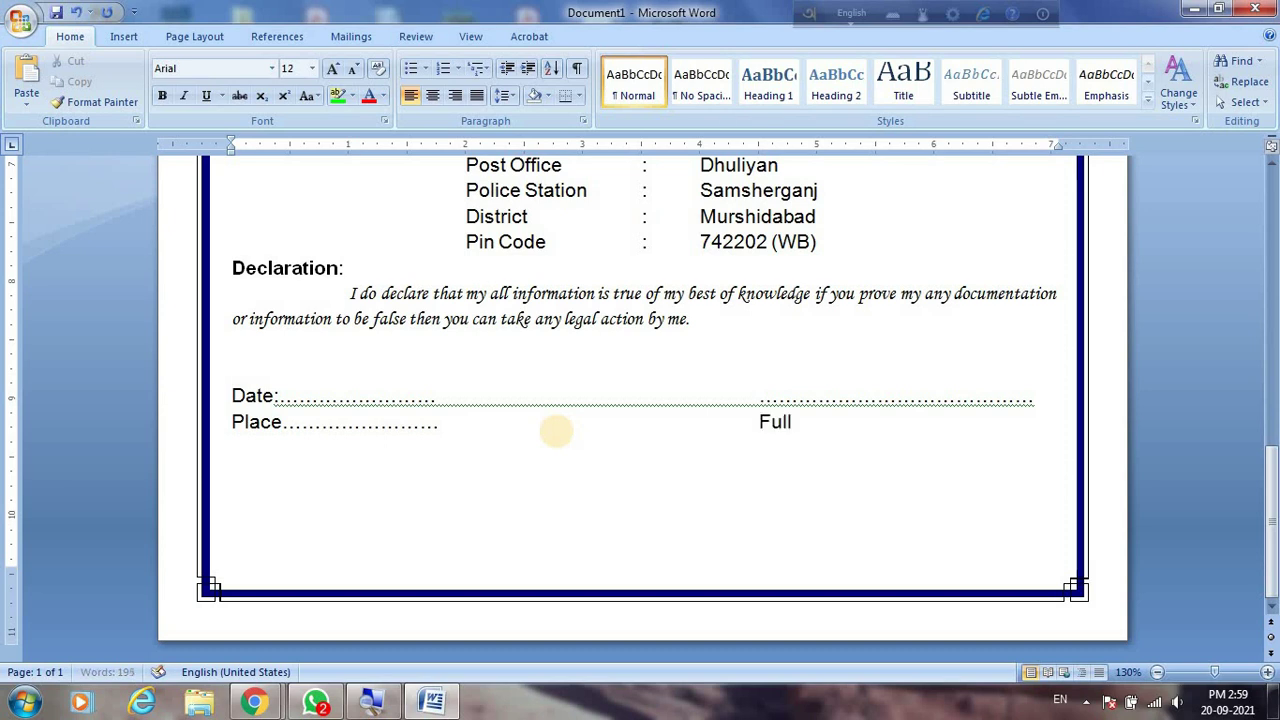
{"action": "type", "text": " Signat"}
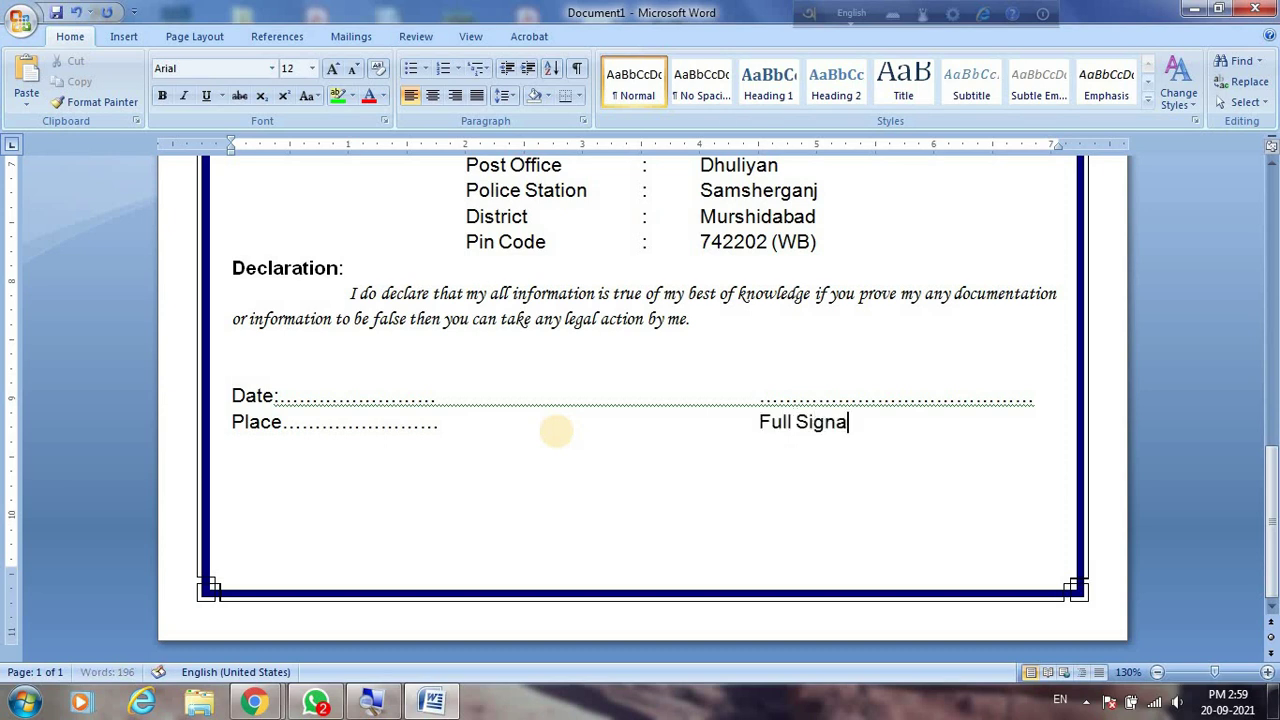
{"action": "type", "text": "ure"}
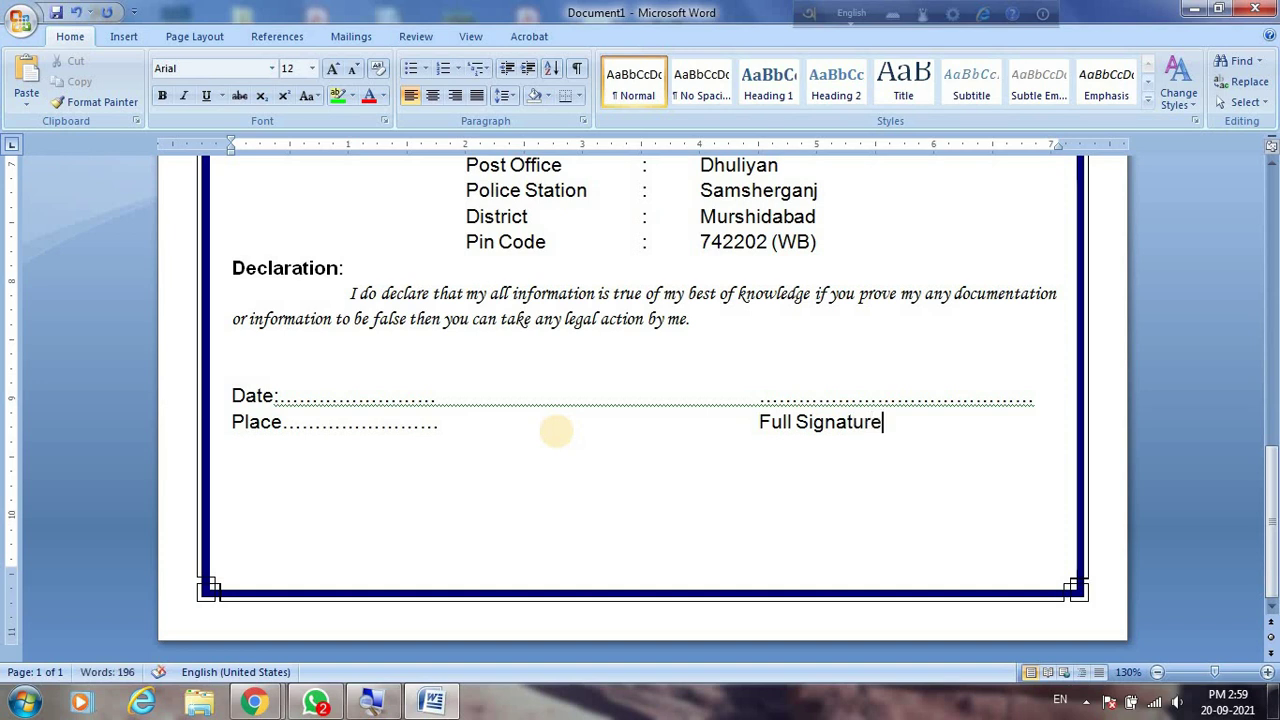
{"action": "key", "text": "Left"}
{"action": "key", "text": "Left"}
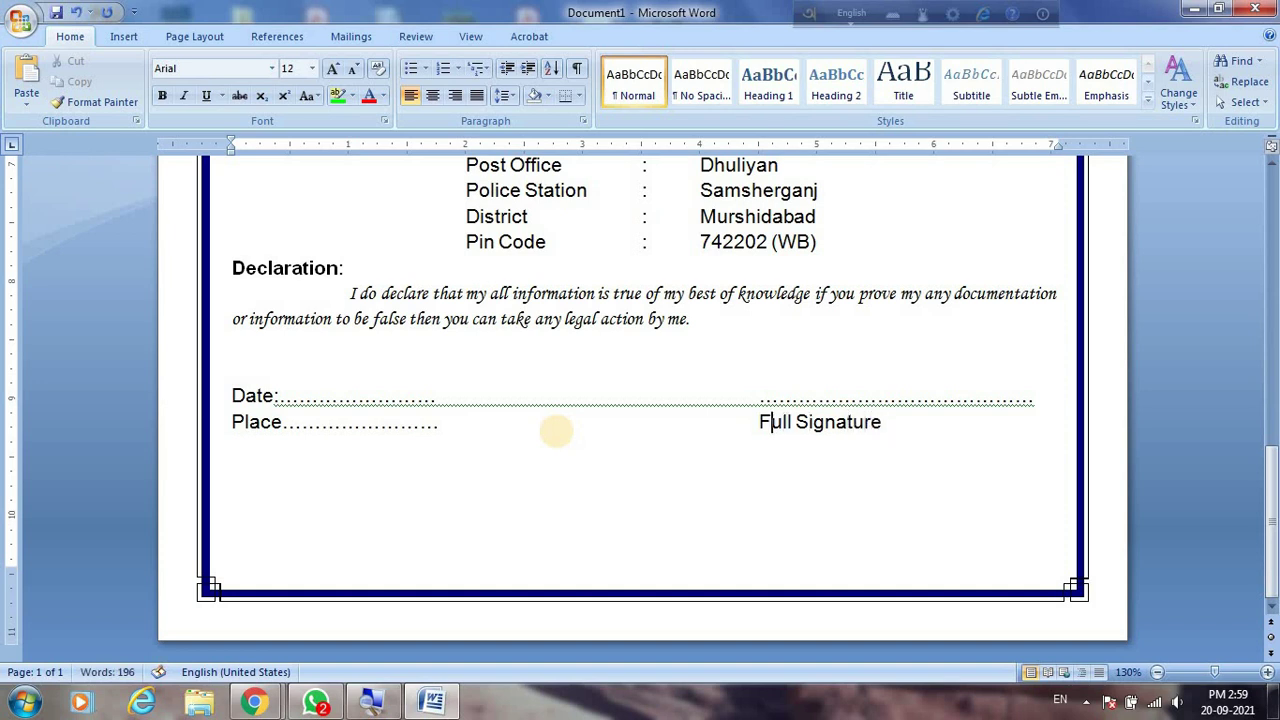
{"action": "key", "text": "Tab"}
{"action": "key", "text": "Tab"}
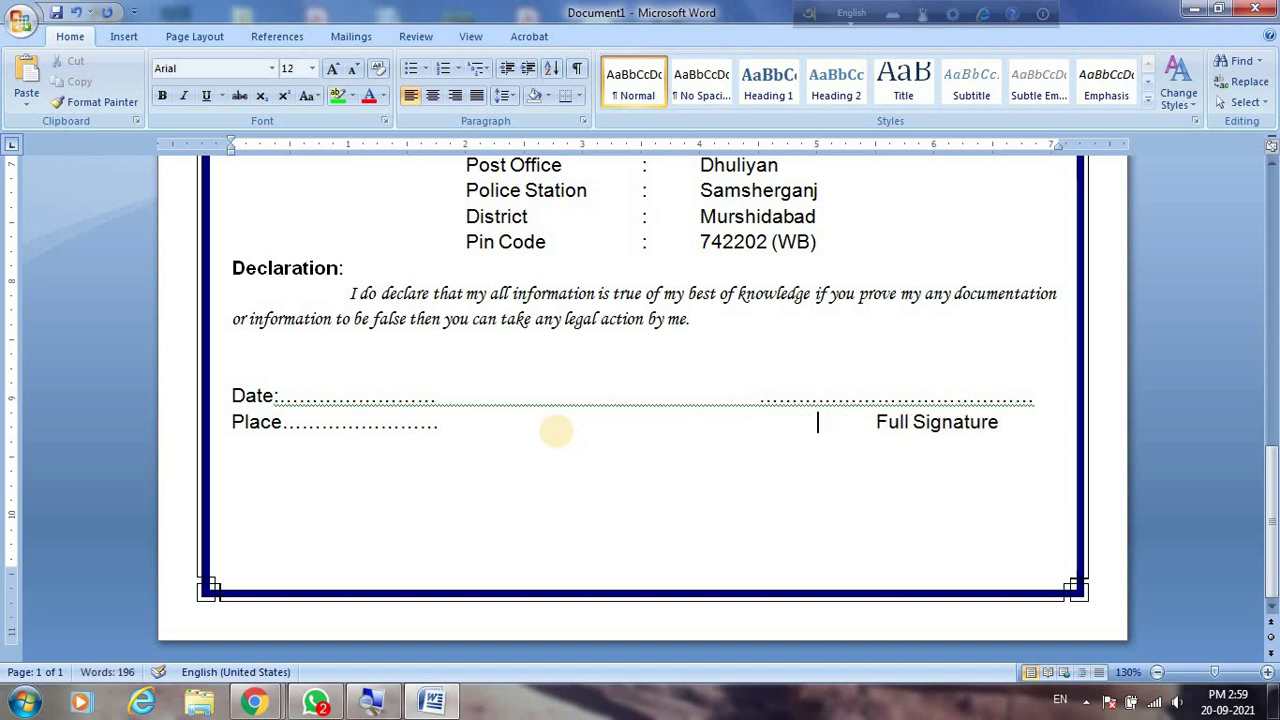
{"action": "key", "text": "BackSpace"}
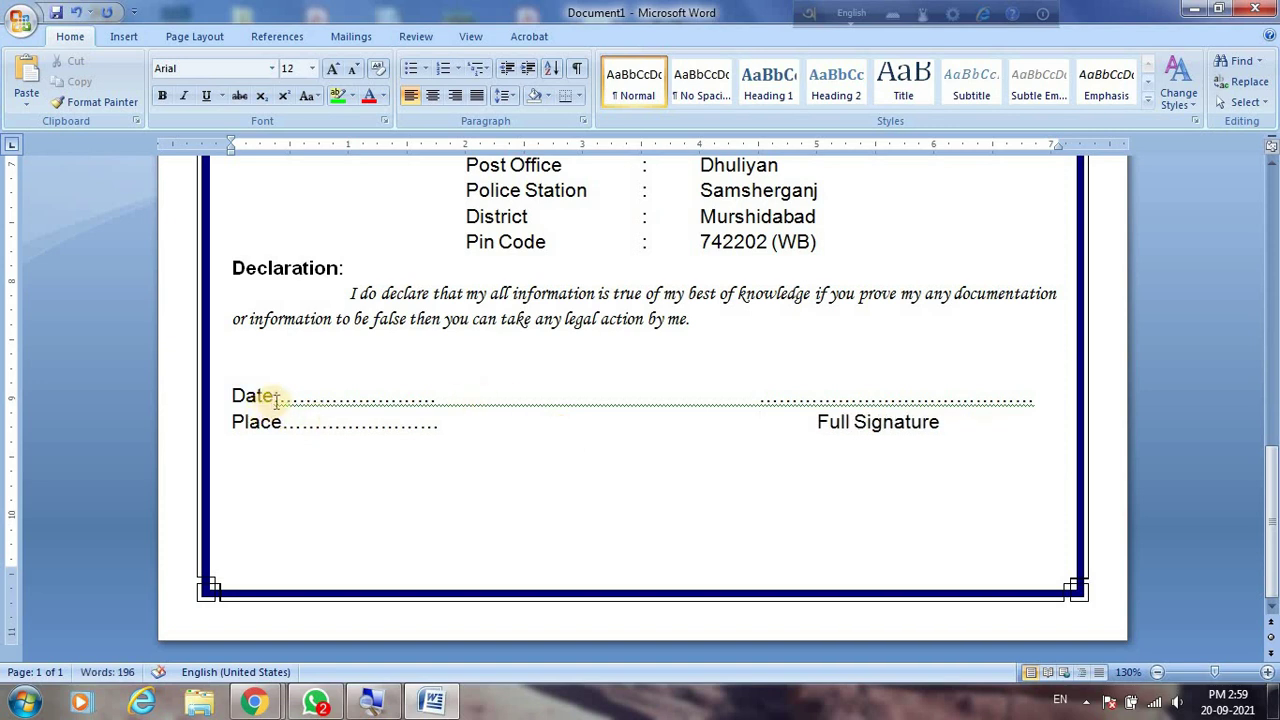
Realign the signature dots and add a blank line after the declaration
{"action": "left_click", "coordinate": [279, 399]}
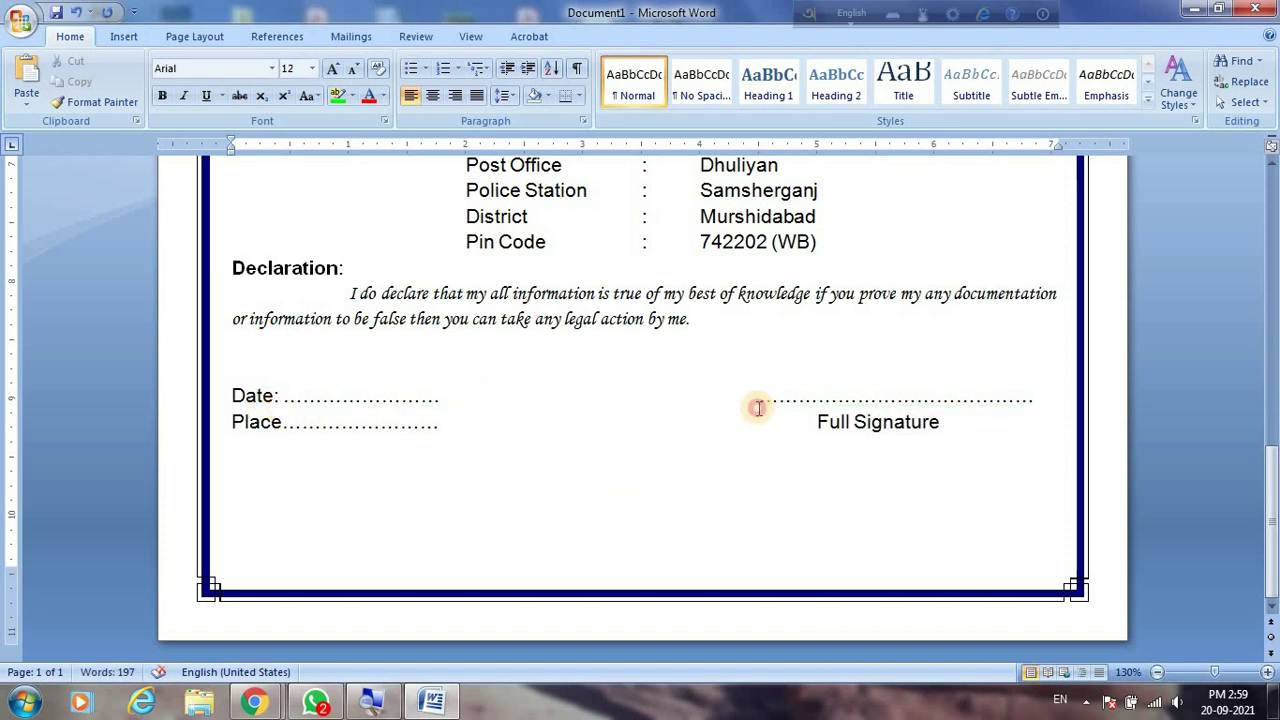
{"action": "key", "text": "BackSpace"}
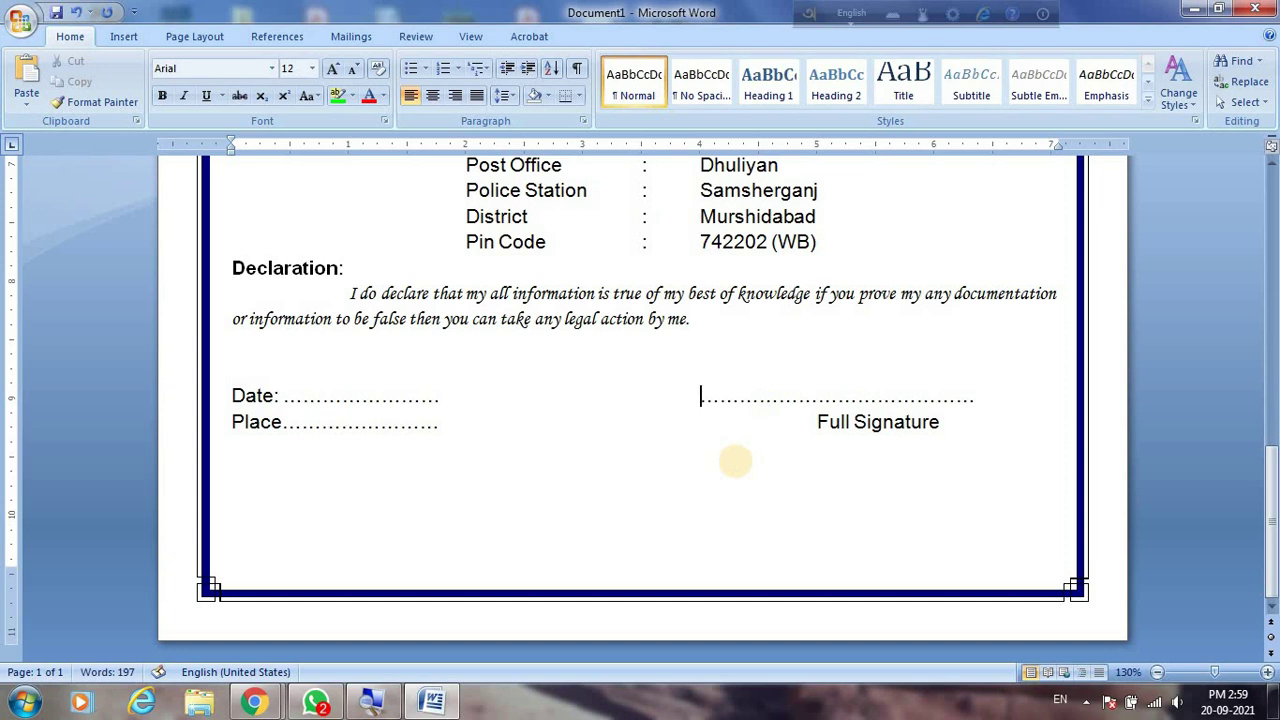
{"action": "key", "text": "Tab"}
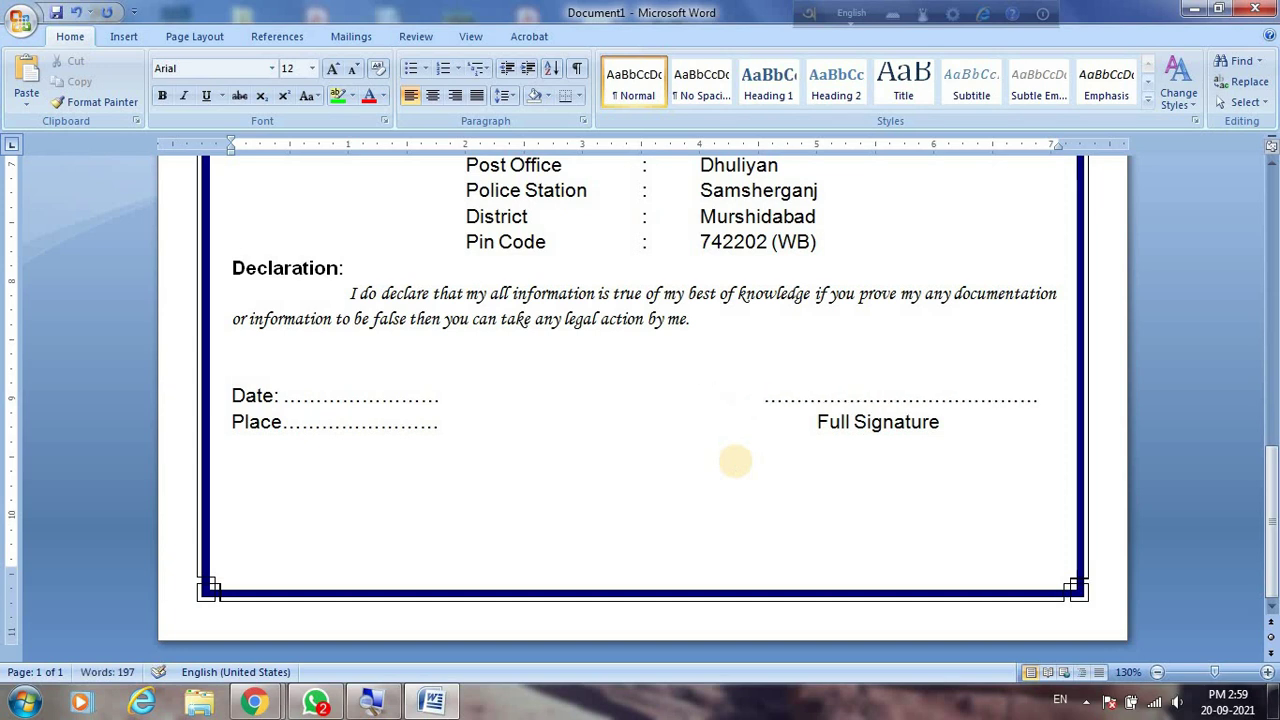
{"action": "key", "text": "BackSpace"}
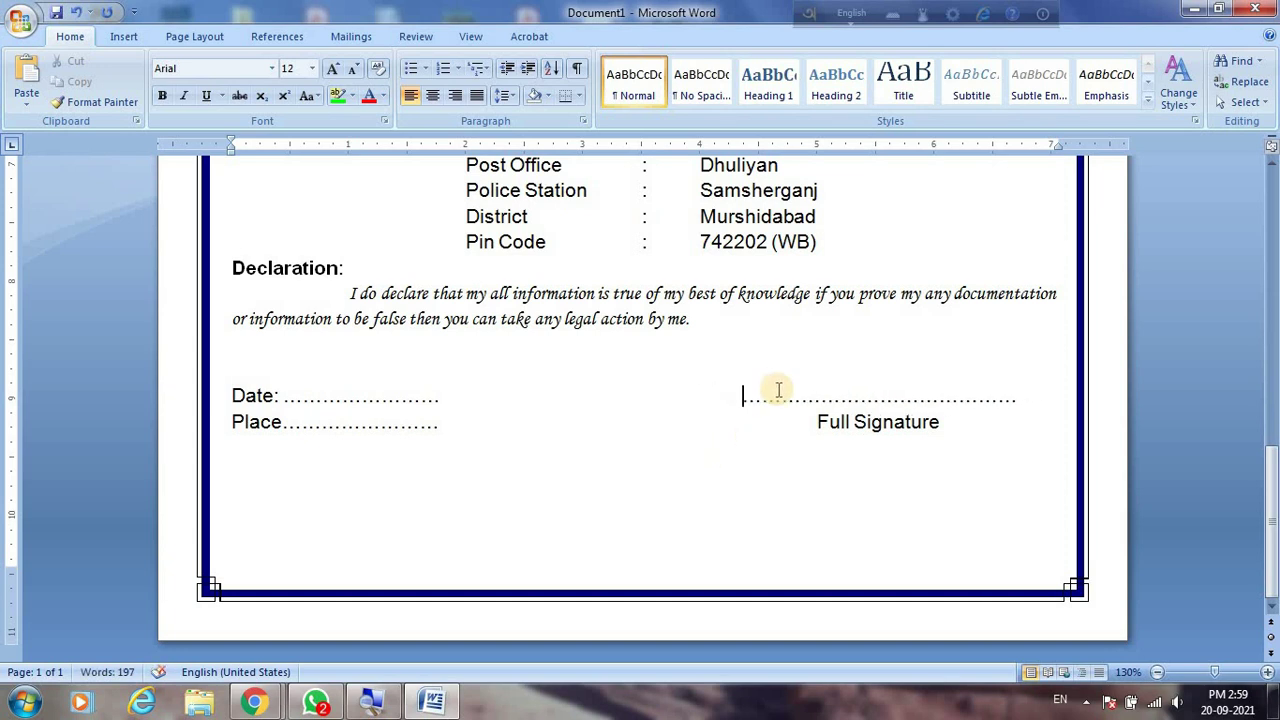
{"action": "left_click", "coordinate": [780, 322]}
{"action": "key", "text": "Return"}
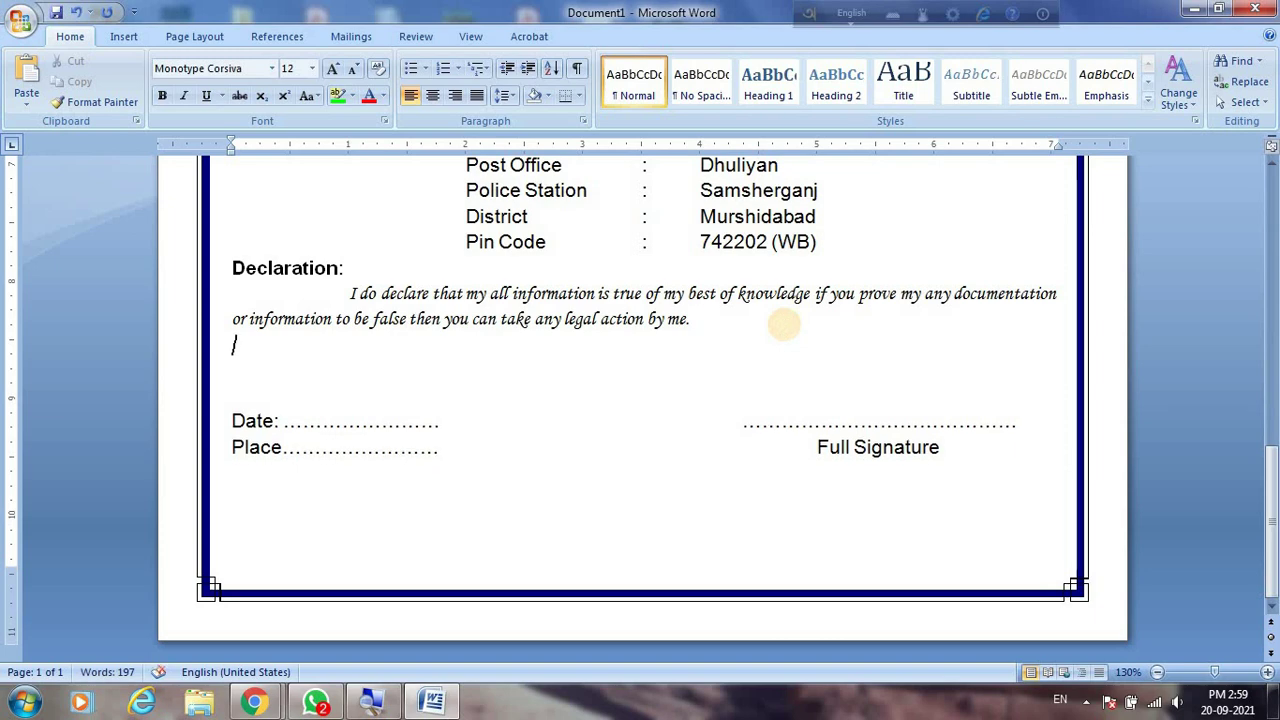
Scroll back to the top of the CV and open the Insert Shapes gallery
{"action": "scroll", "coordinate": [723, 408], "scroll_direction": "up", "scroll_amount": 1}
{"action": "scroll", "coordinate": [720, 410], "scroll_direction": "up", "scroll_amount": 3}
{"action": "scroll", "coordinate": [720, 409], "scroll_direction": "down", "scroll_amount": 5}
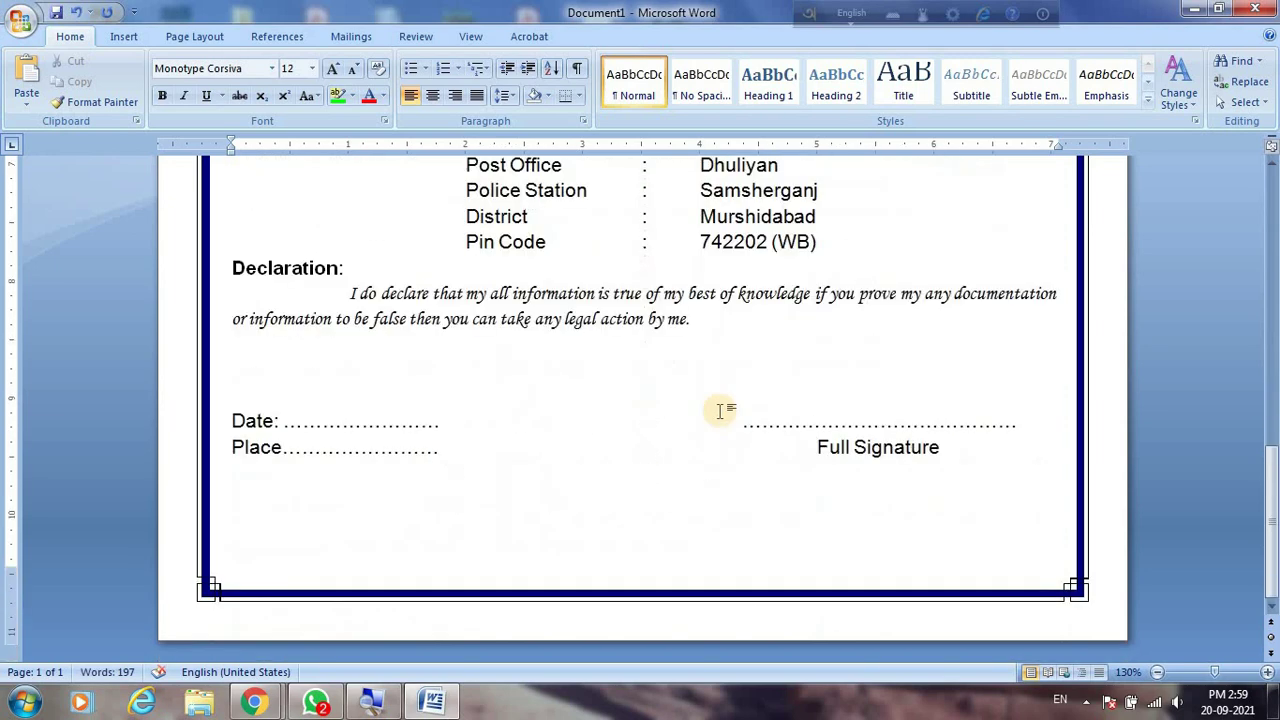
{"action": "scroll", "coordinate": [720, 409], "scroll_direction": "up", "scroll_amount": 5}
{"action": "scroll", "coordinate": [722, 405], "scroll_direction": "up", "scroll_amount": 5}
{"action": "scroll", "coordinate": [725, 392], "scroll_direction": "up", "scroll_amount": 3}
{"action": "scroll", "coordinate": [726, 391], "scroll_direction": "up", "scroll_amount": 3}
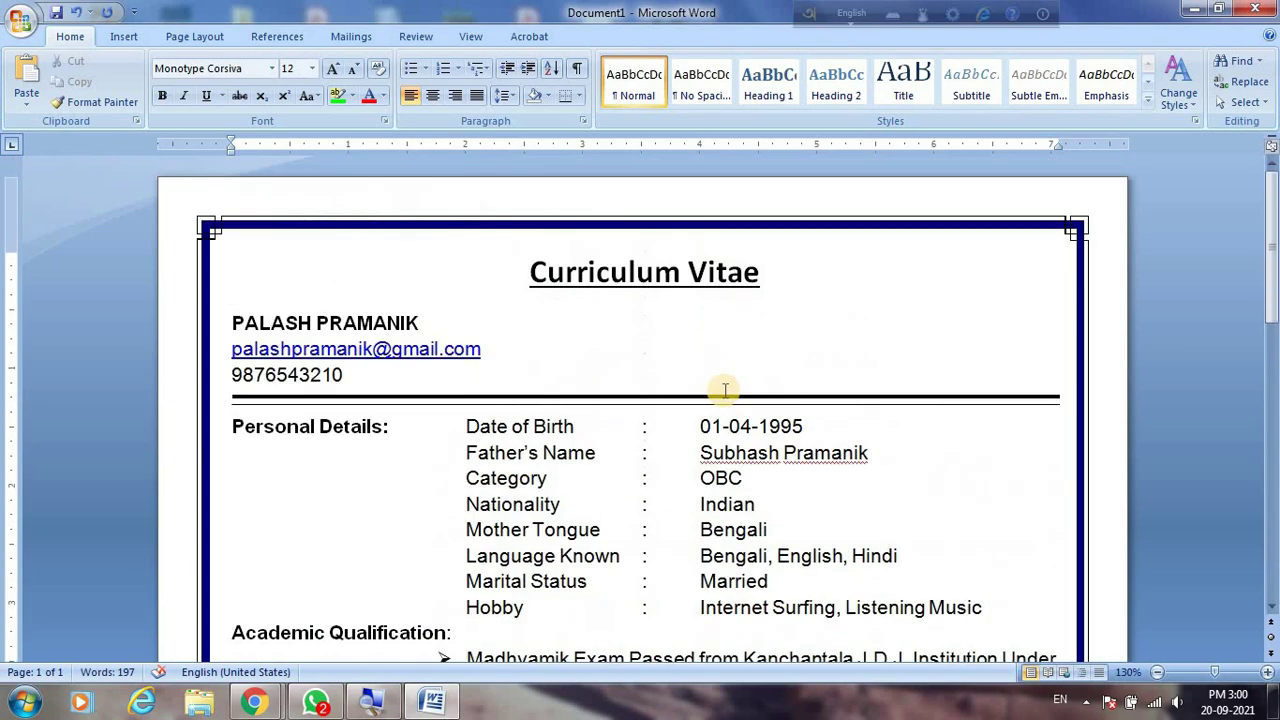
{"action": "scroll", "coordinate": [720, 390], "scroll_direction": "down", "scroll_amount": 2}
{"action": "scroll", "coordinate": [407, 344], "scroll_direction": "down", "scroll_amount": 2}
{"action": "scroll", "coordinate": [380, 336], "scroll_direction": "up", "scroll_amount": 2}
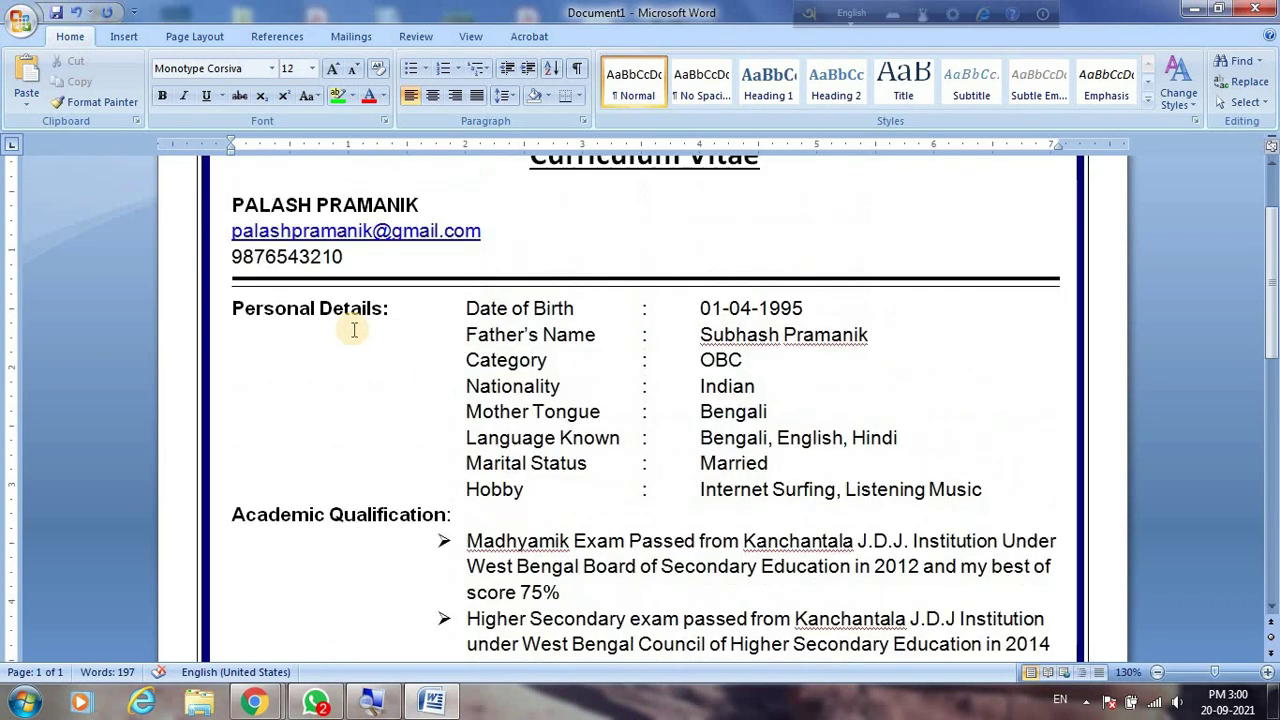
{"action": "scroll", "coordinate": [380, 360], "scroll_direction": "down", "scroll_amount": 3}
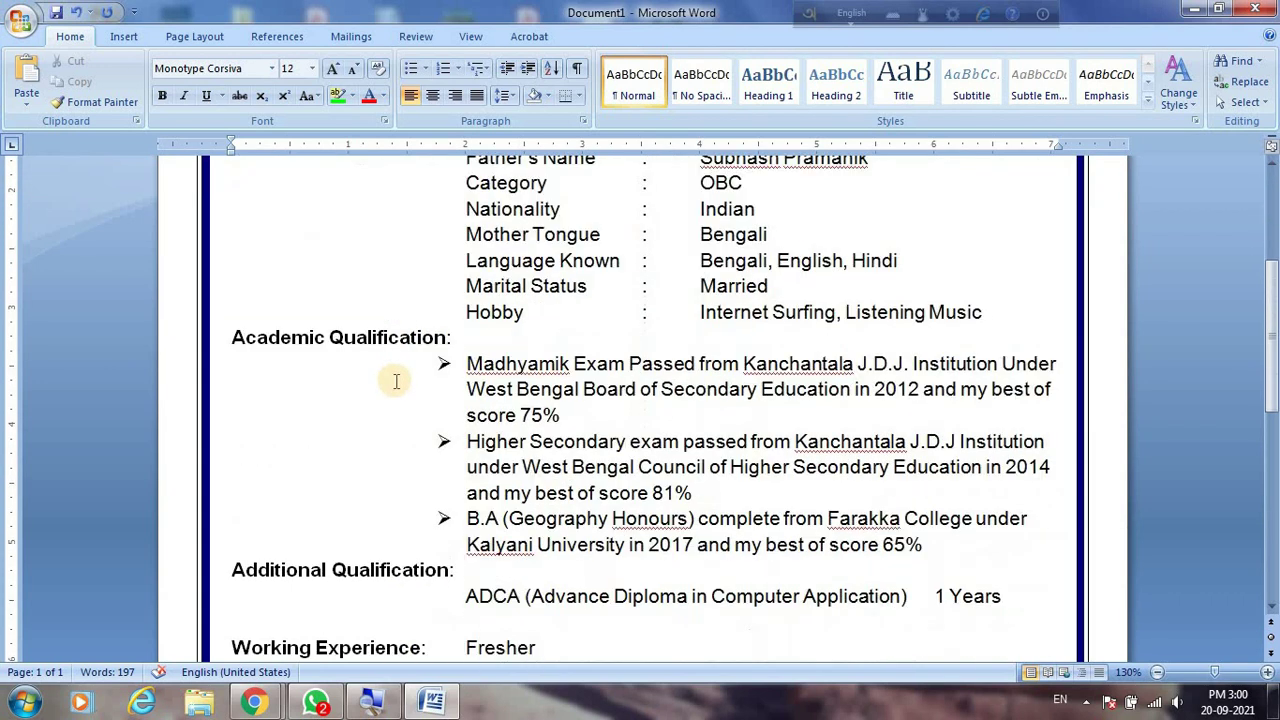
{"action": "scroll", "coordinate": [396, 381], "scroll_direction": "up", "scroll_amount": 2}
{"action": "scroll", "coordinate": [531, 470], "scroll_direction": "up", "scroll_amount": 3}
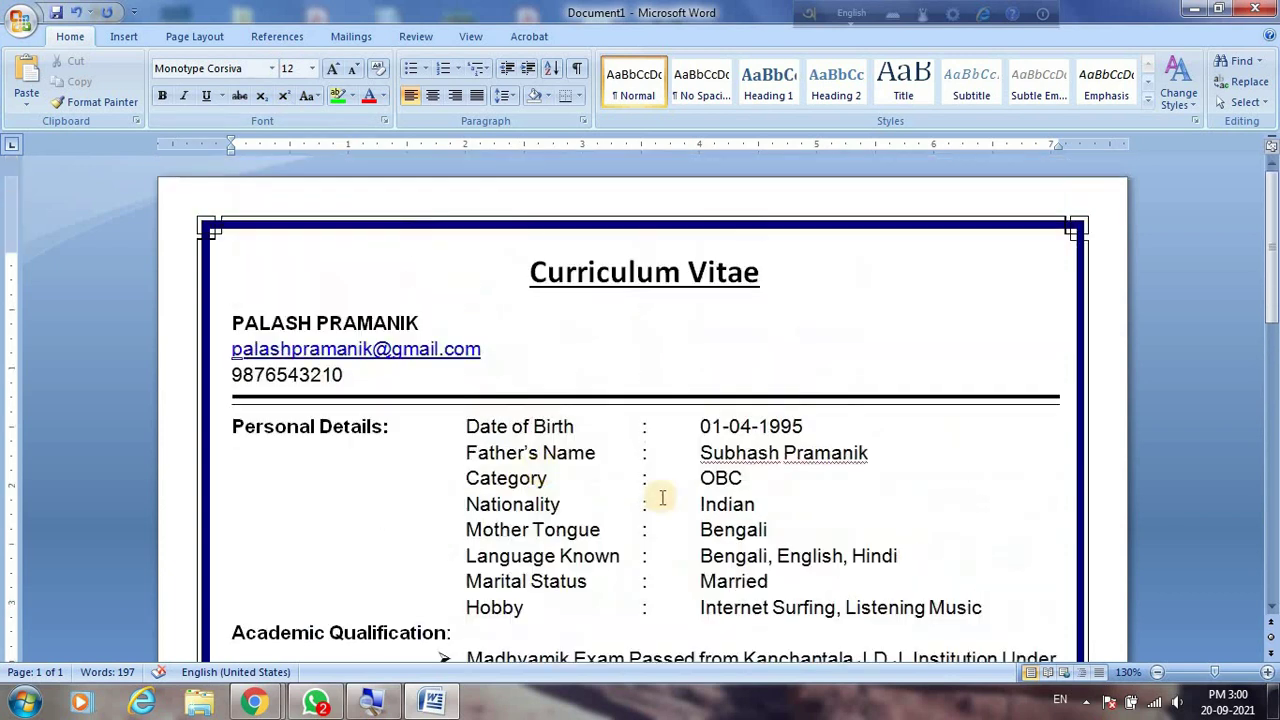
{"action": "left_click", "coordinate": [124, 36]}
{"action": "left_click", "coordinate": [283, 93]}
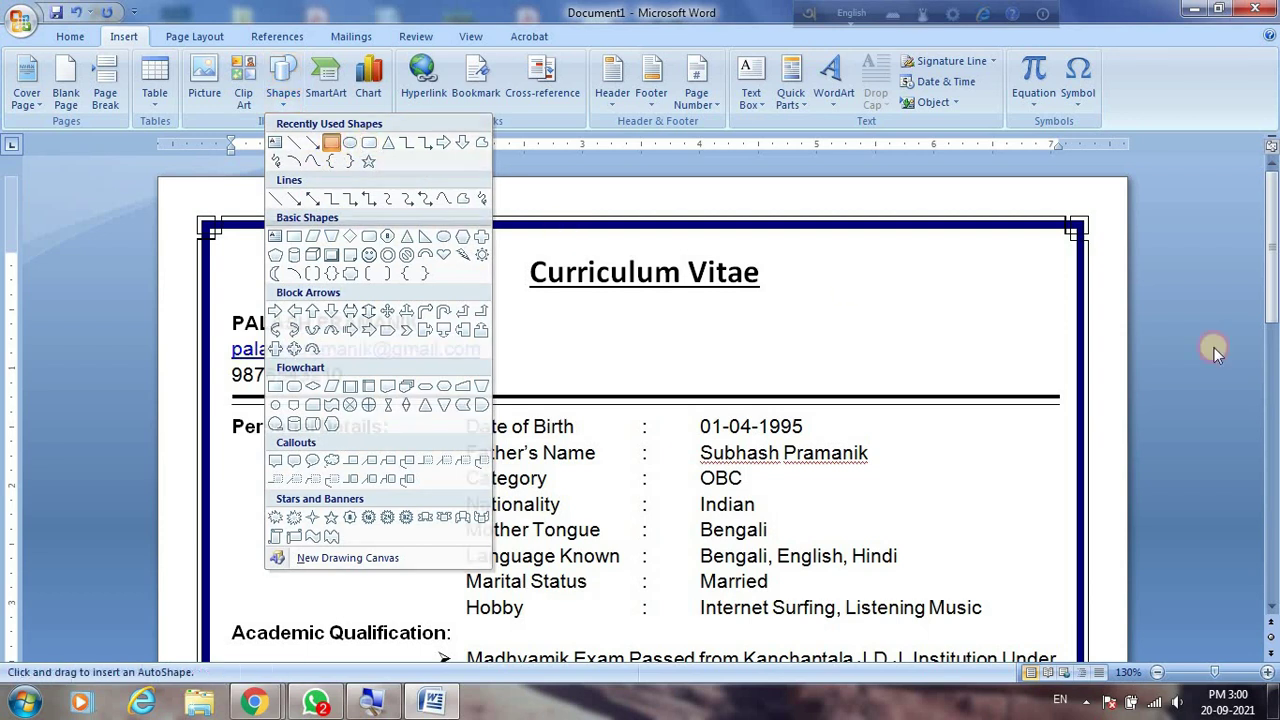
Draw a rectangle photo box at the top right beside the contact details
{"action": "left_click", "coordinate": [331, 145]}
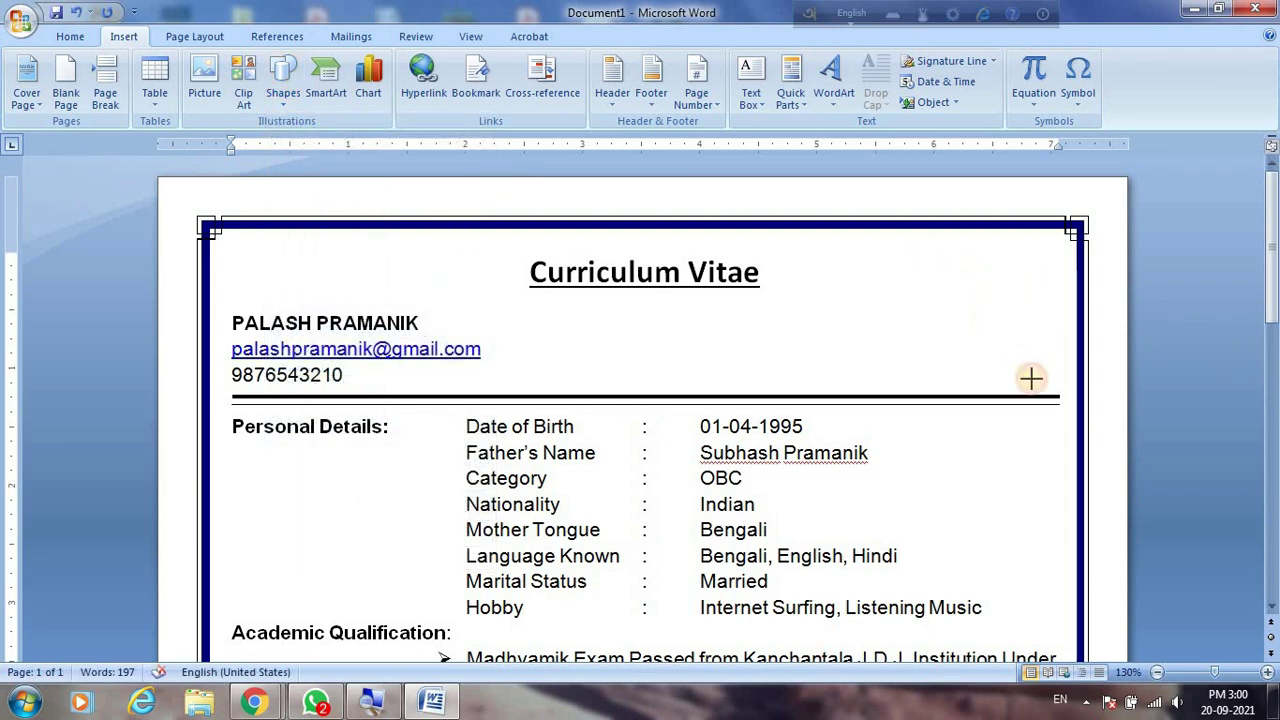
{"action": "left_click_drag", "start_coordinate": [912, 258], "coordinate": [1033, 395]}
{"action": "key", "text": "Escape"}
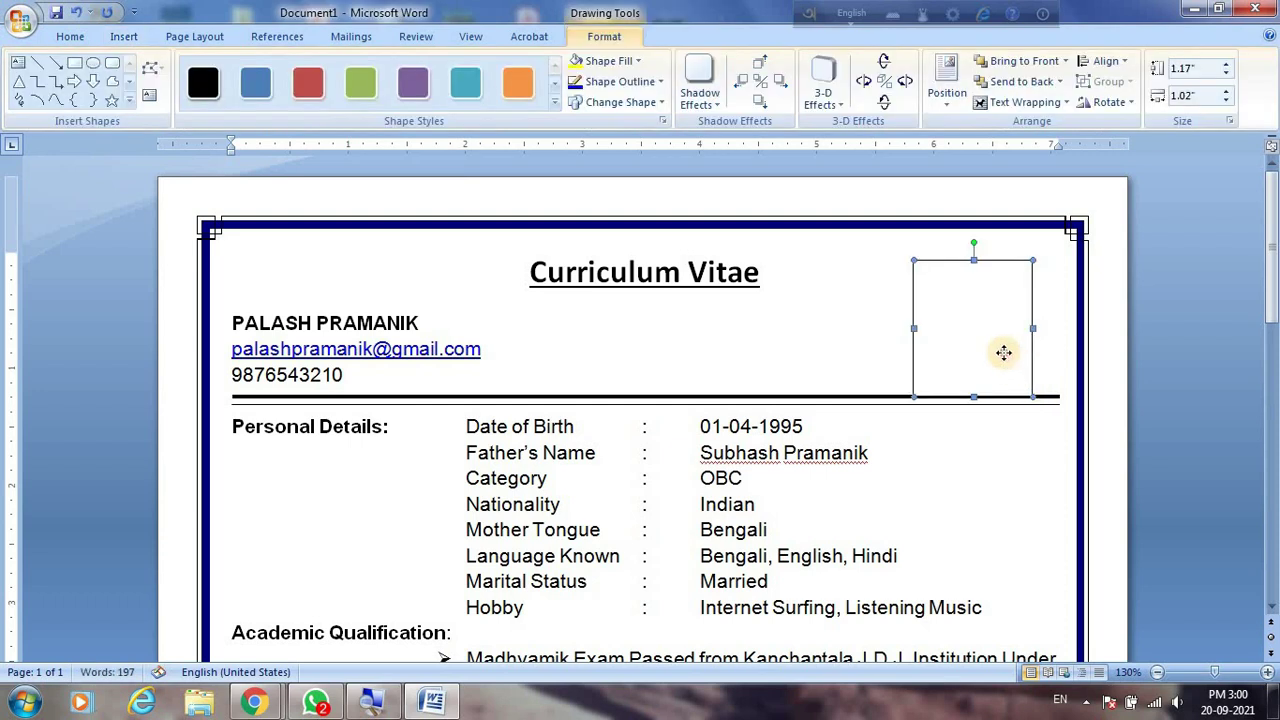
Move and resize the box to about 1.23" by 1.08", aligned with the horizontal rule
{"action": "left_click_drag", "start_coordinate": [1001, 349], "coordinate": [1024, 349]}
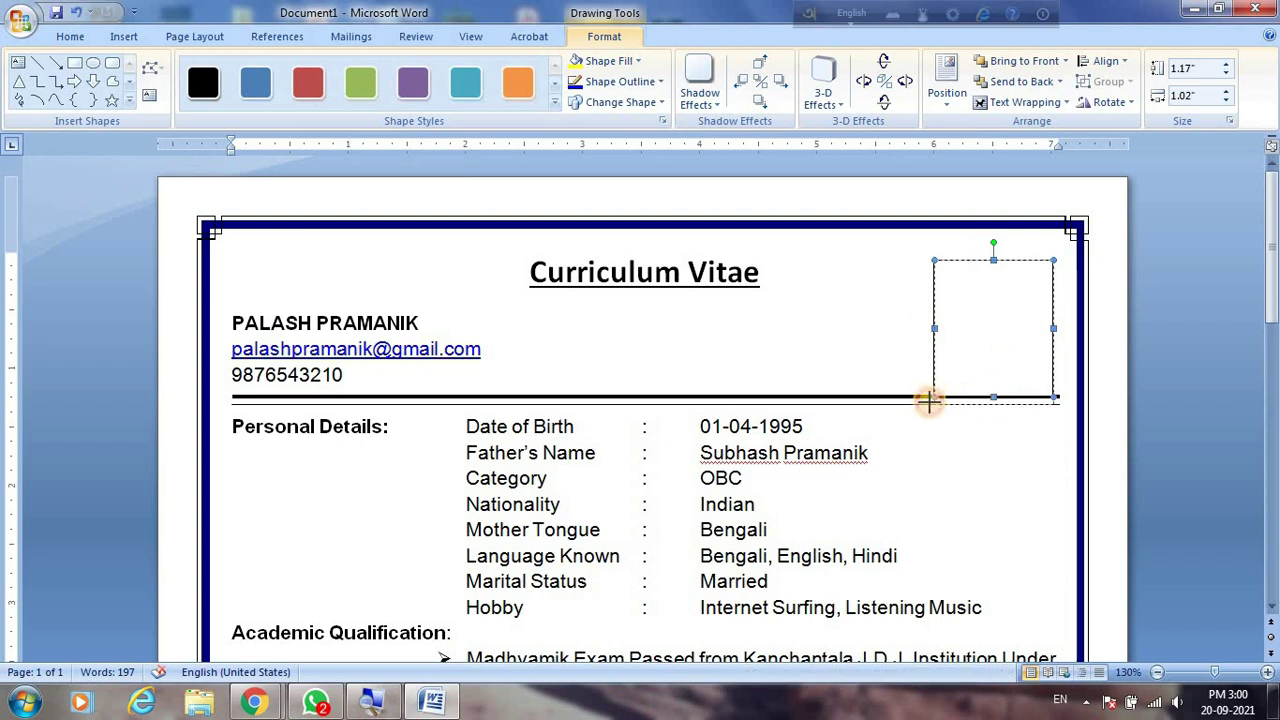
{"action": "left_click_drag", "start_coordinate": [930, 398], "coordinate": [931, 404]}
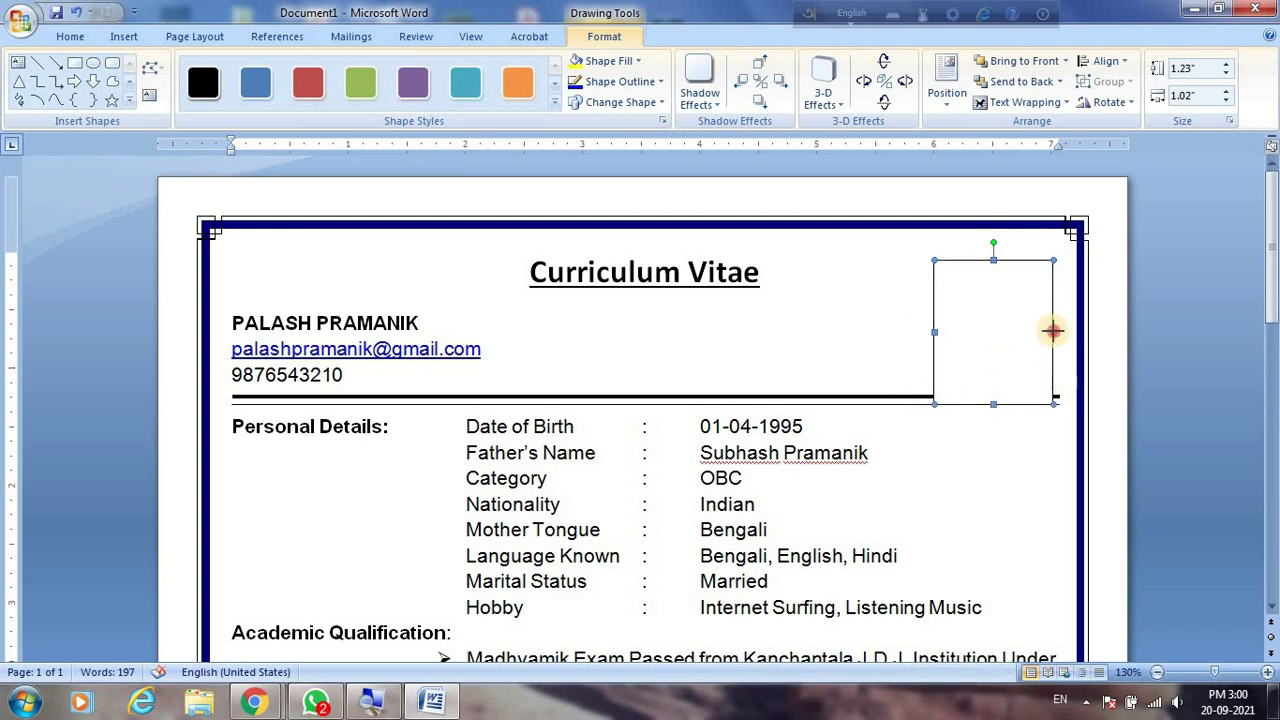
{"action": "left_click_drag", "start_coordinate": [1053, 331], "coordinate": [1061, 331]}
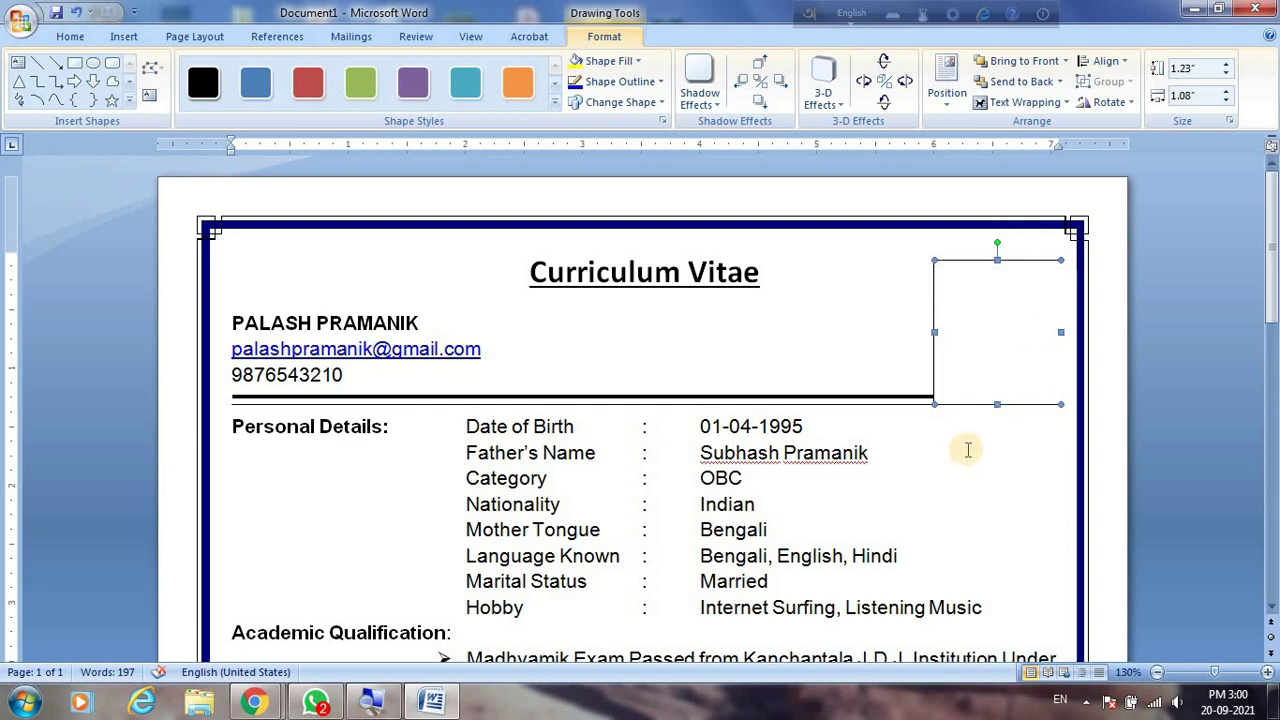
{"action": "key", "text": "ctrl+Left"}
{"action": "key", "text": "ctrl+Left"}
{"action": "key", "text": "ctrl+Right"}
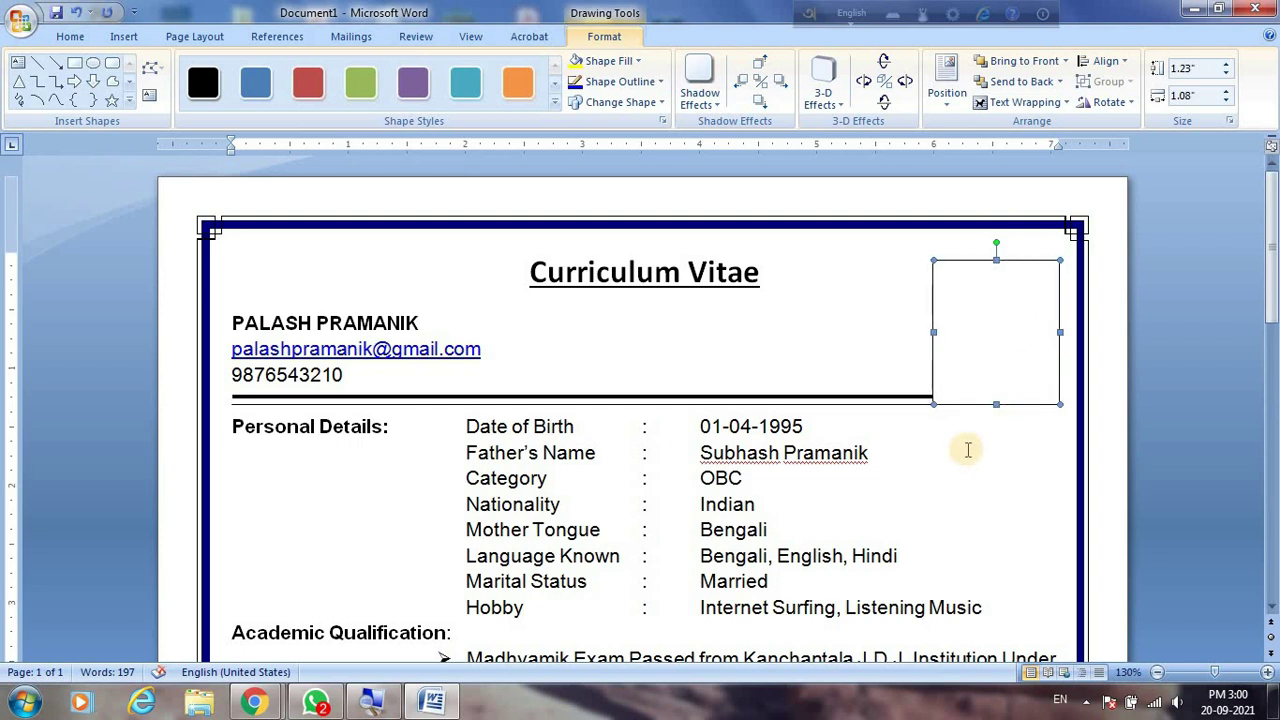
{"action": "left_click", "coordinate": [883, 499]}
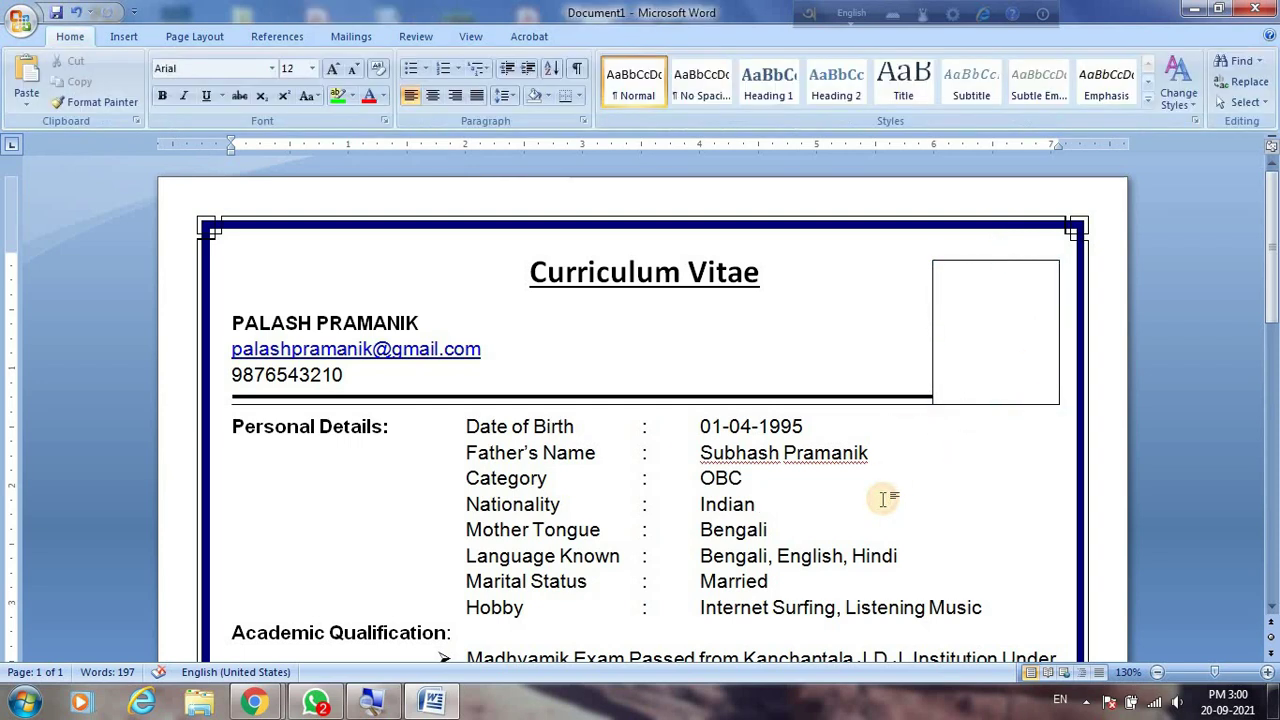
Add the centred label 'Photo' inside the rectangle using Add Text
{"action": "right_click", "coordinate": [1004, 331]}
{"action": "left_click", "coordinate": [1074, 402]}
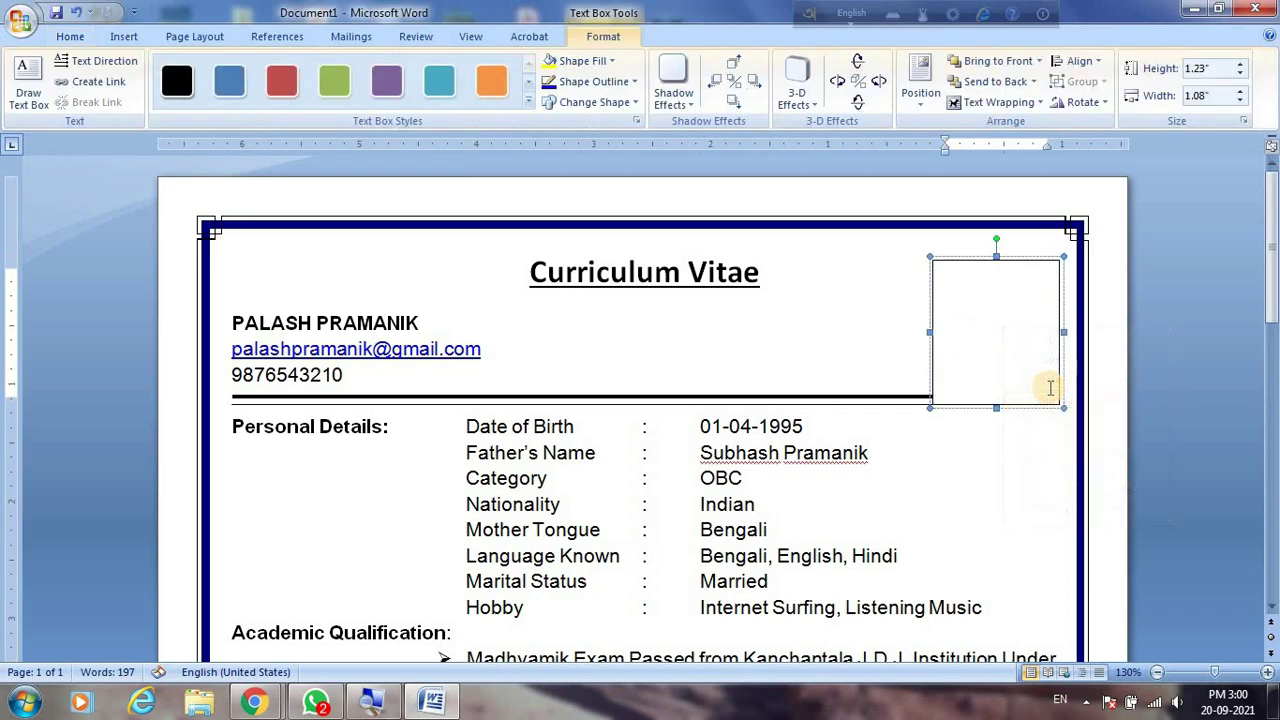
{"action": "key", "text": "ctrl+e"}
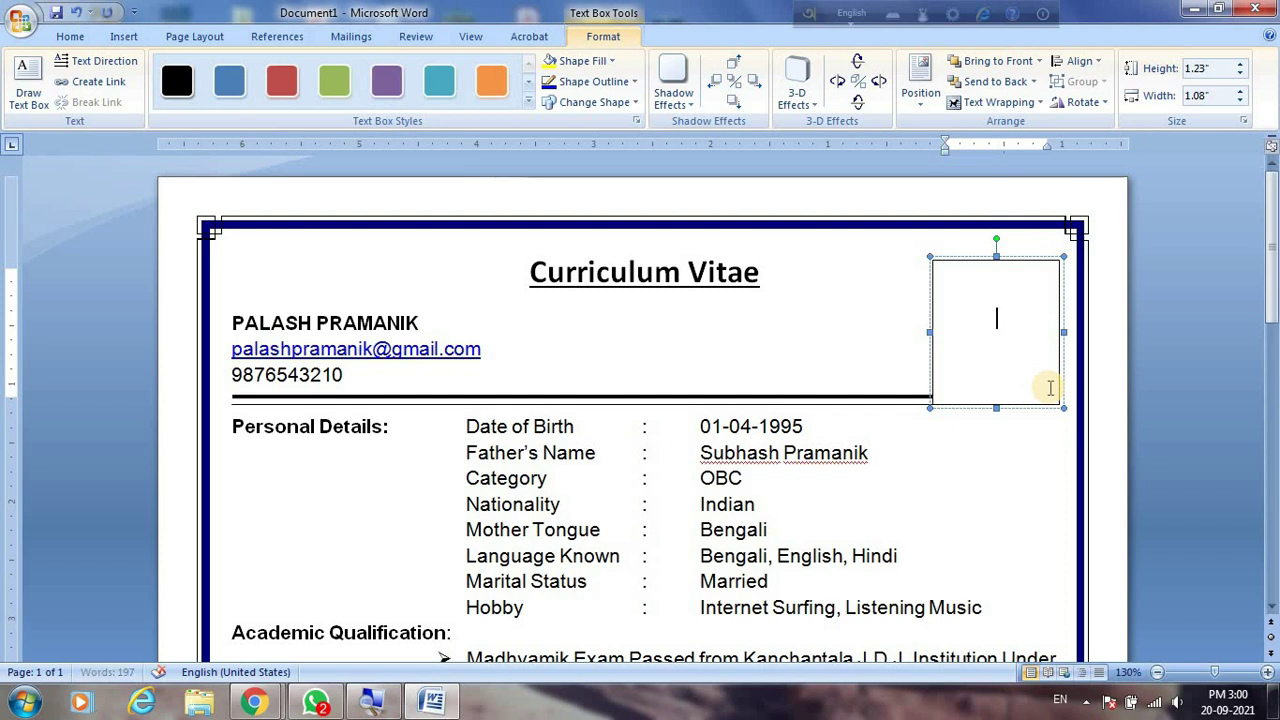
{"action": "type", "text": "Photo"}
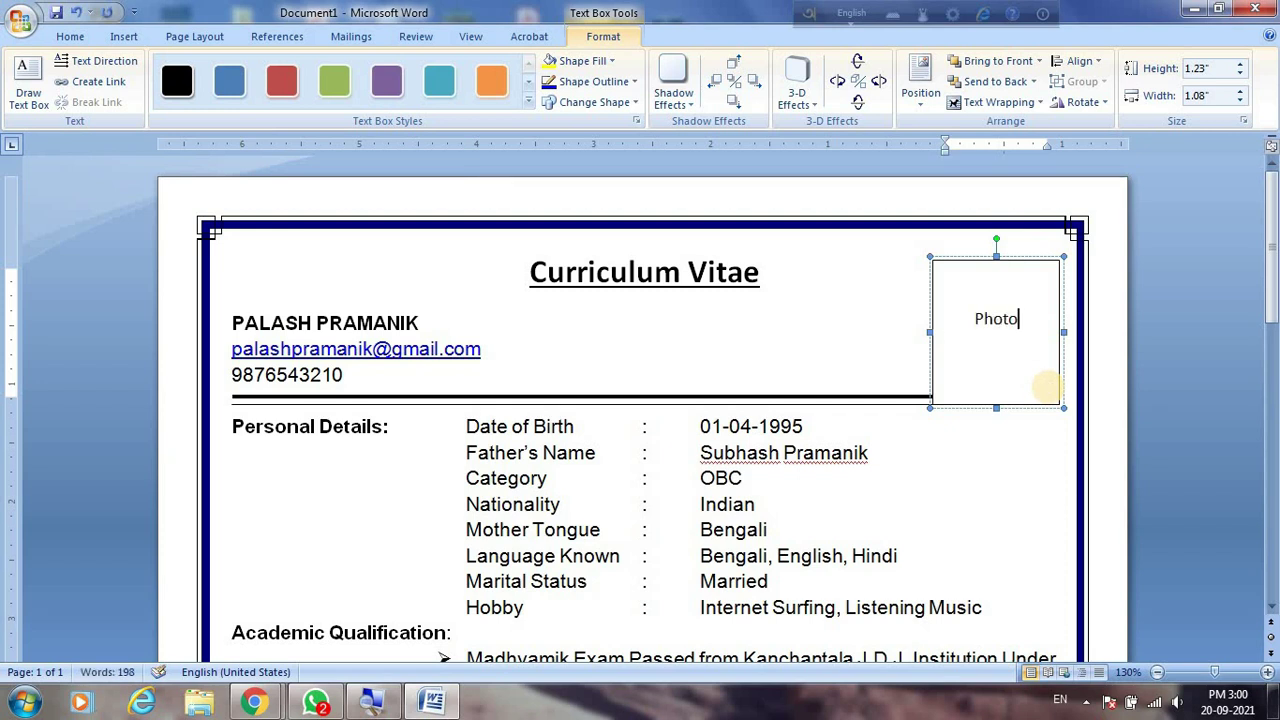
{"action": "left_click", "coordinate": [878, 342]}
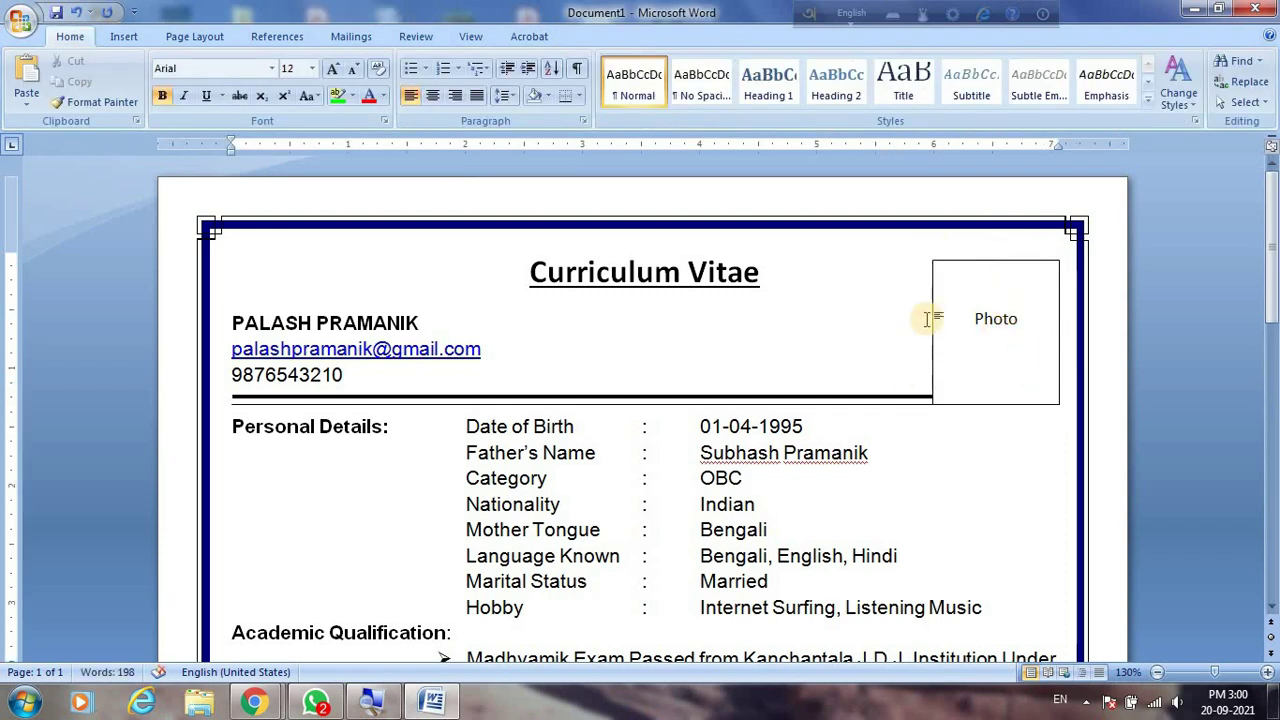
Review the CV down to the Full Signature line, return to the top, and open Insert
{"action": "scroll", "coordinate": [692, 347], "scroll_direction": "down", "scroll_amount": 1}
{"action": "scroll", "coordinate": [692, 347], "scroll_direction": "down", "scroll_amount": 3}
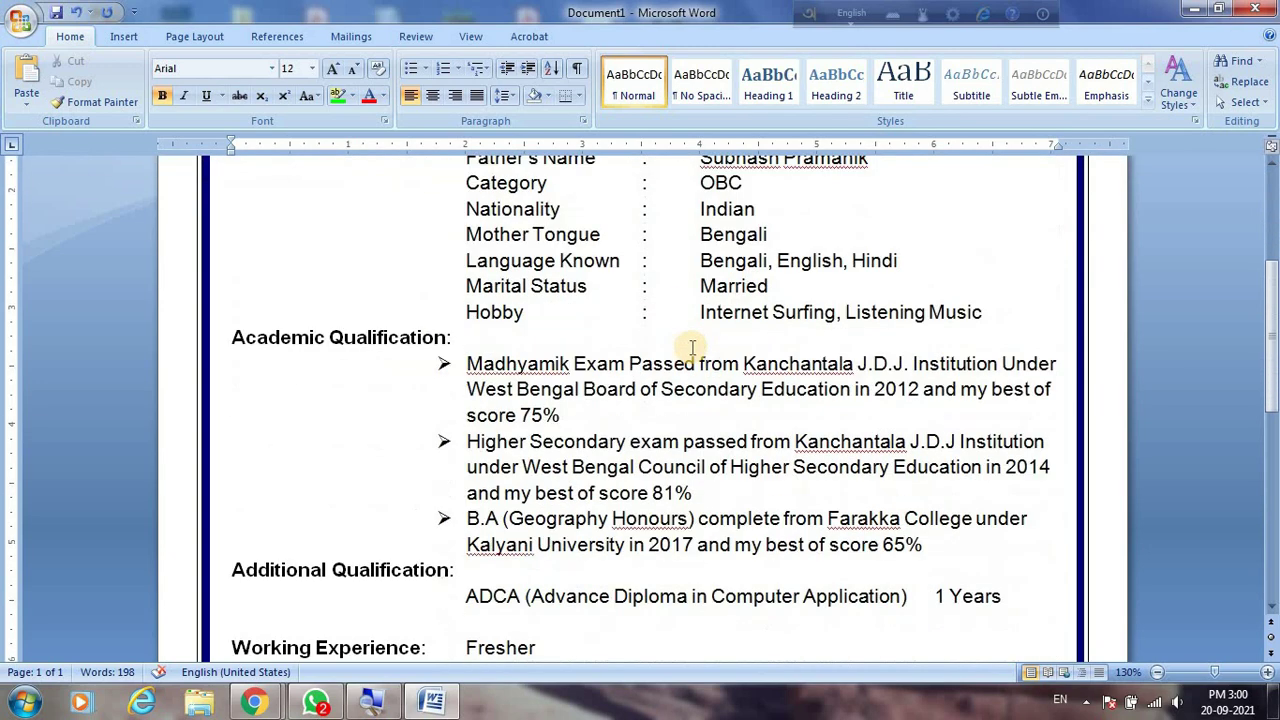
{"action": "scroll", "coordinate": [692, 347], "scroll_direction": "down", "scroll_amount": 6}
{"action": "scroll", "coordinate": [692, 347], "scroll_direction": "down", "scroll_amount": 1}
{"action": "scroll", "coordinate": [692, 345], "scroll_direction": "down", "scroll_amount": 1}
{"action": "scroll", "coordinate": [692, 342], "scroll_direction": "down", "scroll_amount": 2}
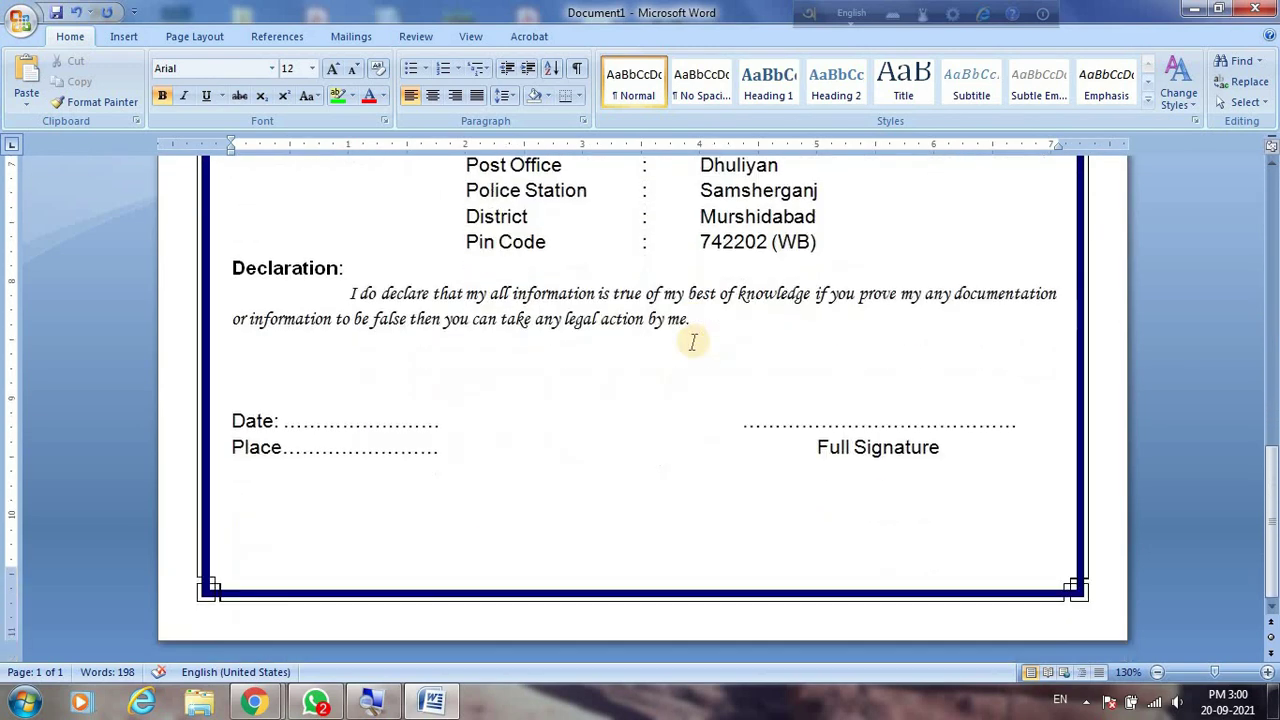
{"action": "scroll", "coordinate": [692, 342], "scroll_direction": "up", "scroll_amount": 4}
{"action": "scroll", "coordinate": [693, 342], "scroll_direction": "up", "scroll_amount": 6}
{"action": "scroll", "coordinate": [695, 342], "scroll_direction": "up", "scroll_amount": 4}
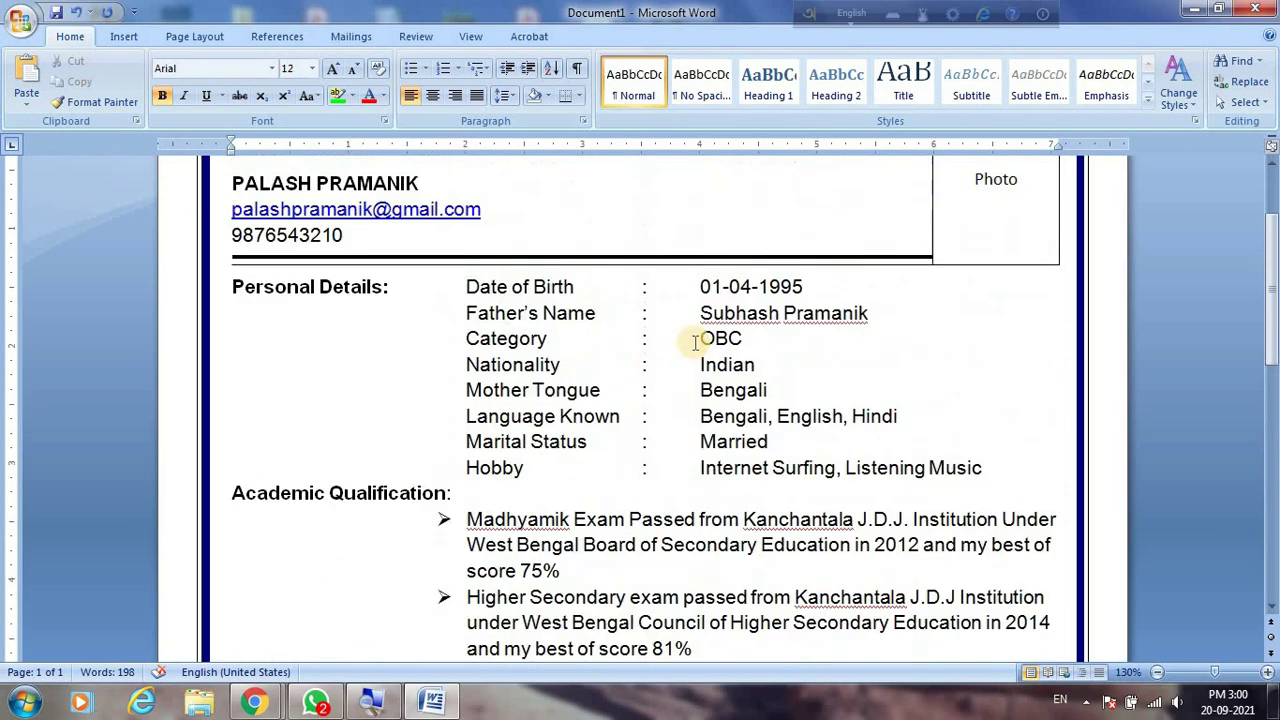
{"action": "scroll", "coordinate": [695, 342], "scroll_direction": "up", "scroll_amount": 2}
{"action": "scroll", "coordinate": [692, 343], "scroll_direction": "down", "scroll_amount": 4}
{"action": "scroll", "coordinate": [692, 343], "scroll_direction": "down", "scroll_amount": 5}
{"action": "scroll", "coordinate": [695, 345], "scroll_direction": "down", "scroll_amount": 2}
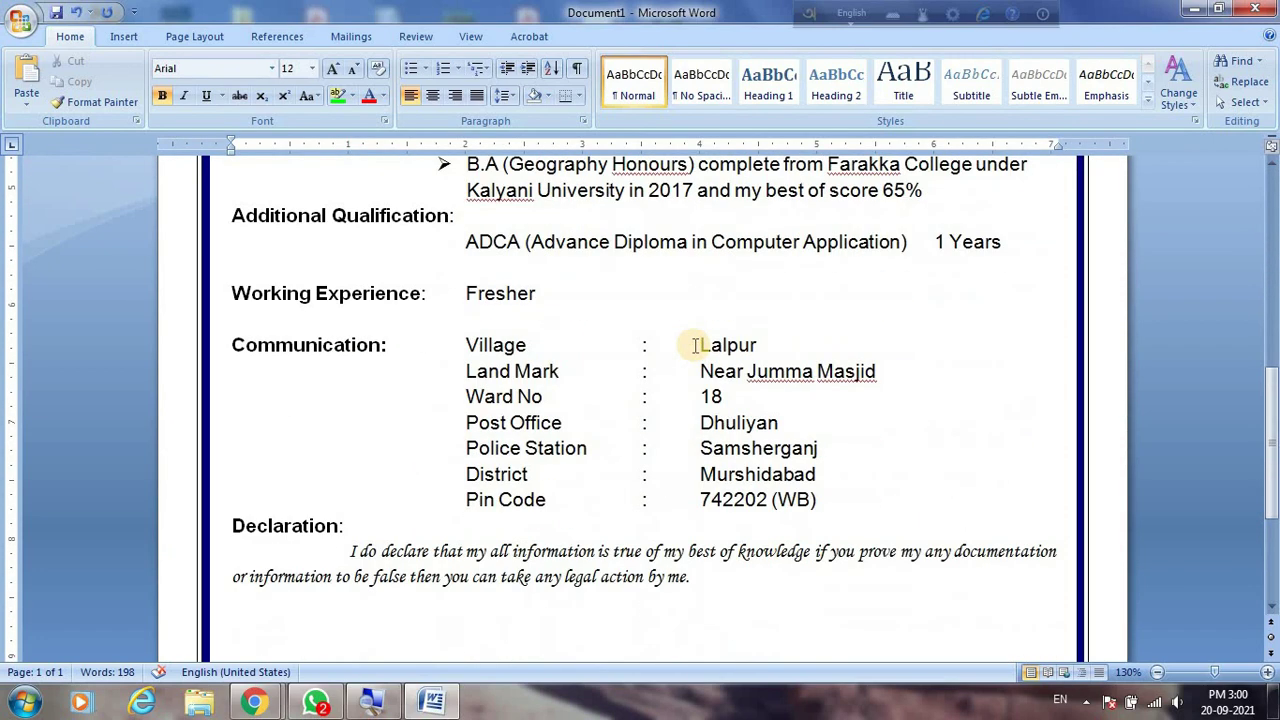
{"action": "scroll", "coordinate": [700, 347], "scroll_direction": "up", "scroll_amount": 2}
{"action": "scroll", "coordinate": [694, 346], "scroll_direction": "down", "scroll_amount": 1}
{"action": "scroll", "coordinate": [690, 347], "scroll_direction": "down", "scroll_amount": 1}
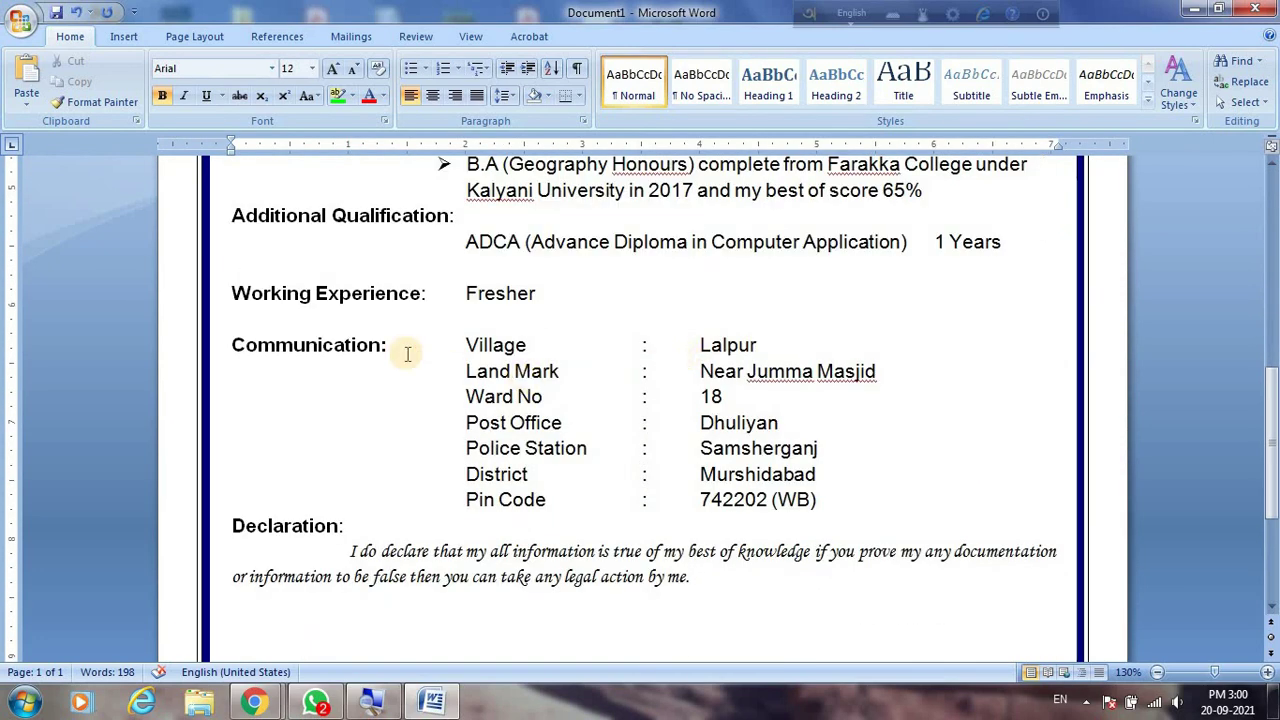
{"action": "scroll", "coordinate": [303, 289], "scroll_direction": "up", "scroll_amount": 1}
{"action": "scroll", "coordinate": [365, 277], "scroll_direction": "up", "scroll_amount": 4}
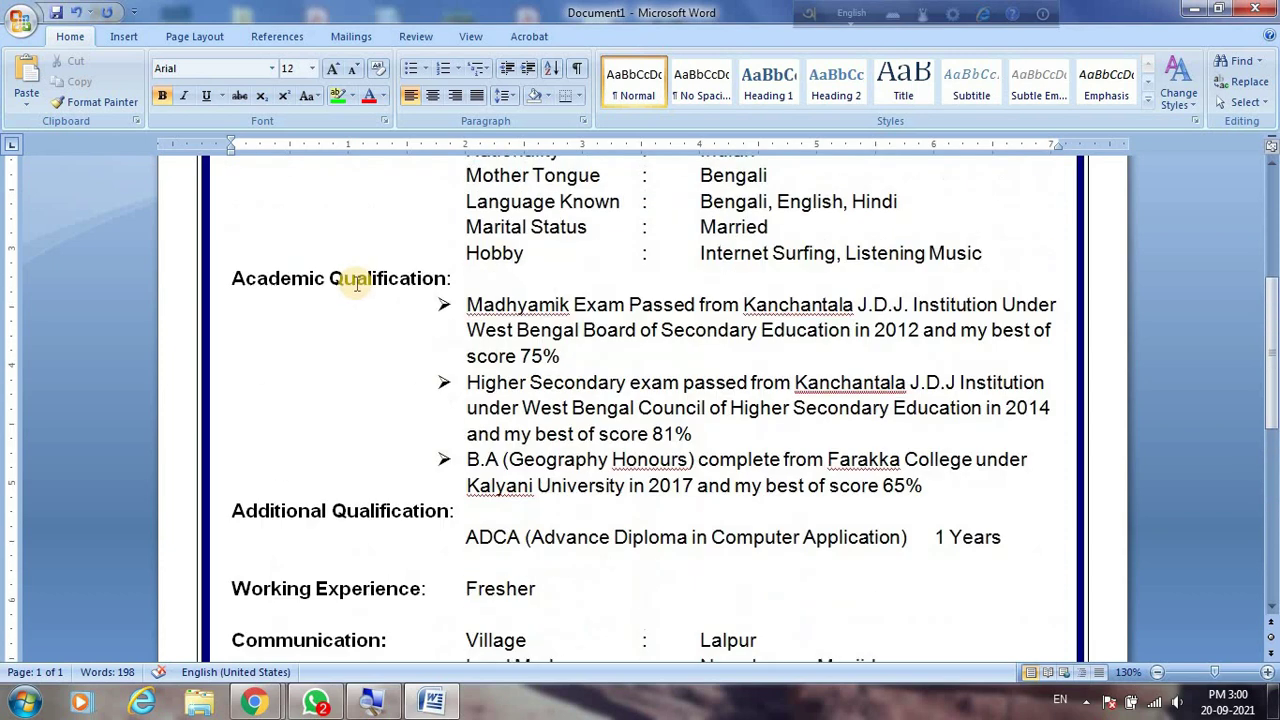
{"action": "scroll", "coordinate": [360, 284], "scroll_direction": "up", "scroll_amount": 4}
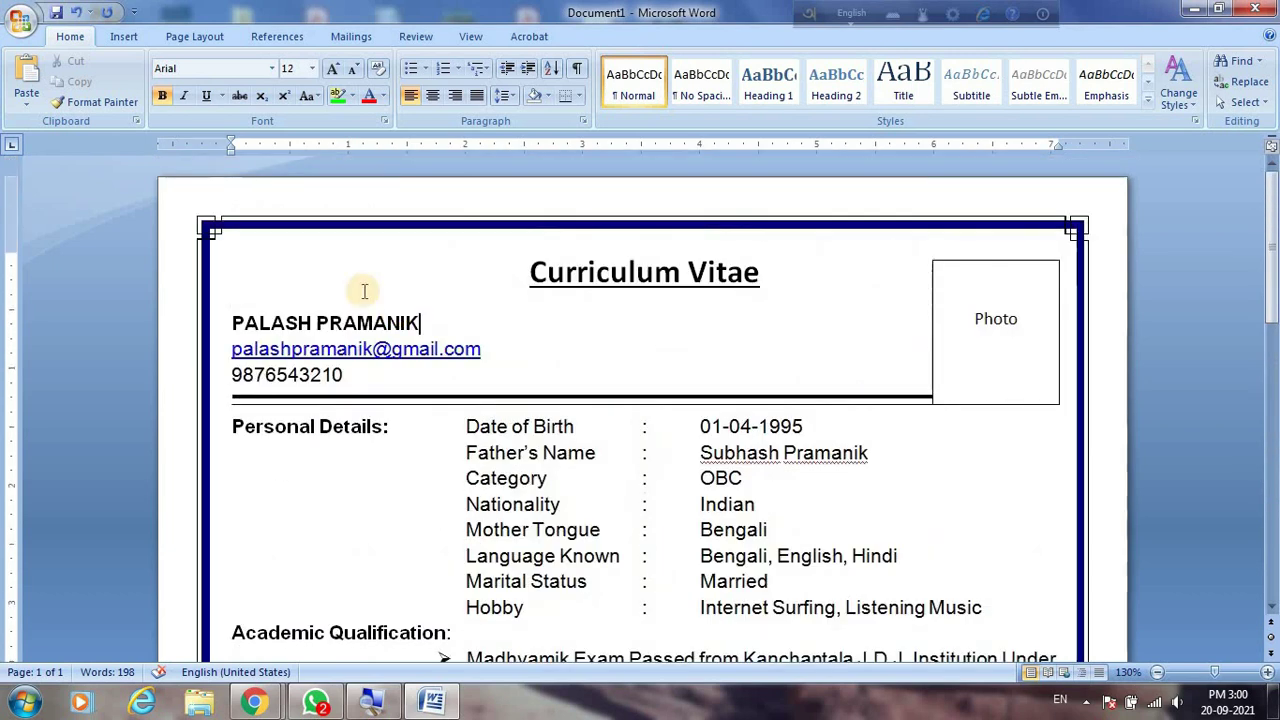
{"action": "left_click", "coordinate": [117, 42]}
Draw a rounded rectangle behind the Personal Details heading text
{"action": "left_click", "coordinate": [284, 78]}
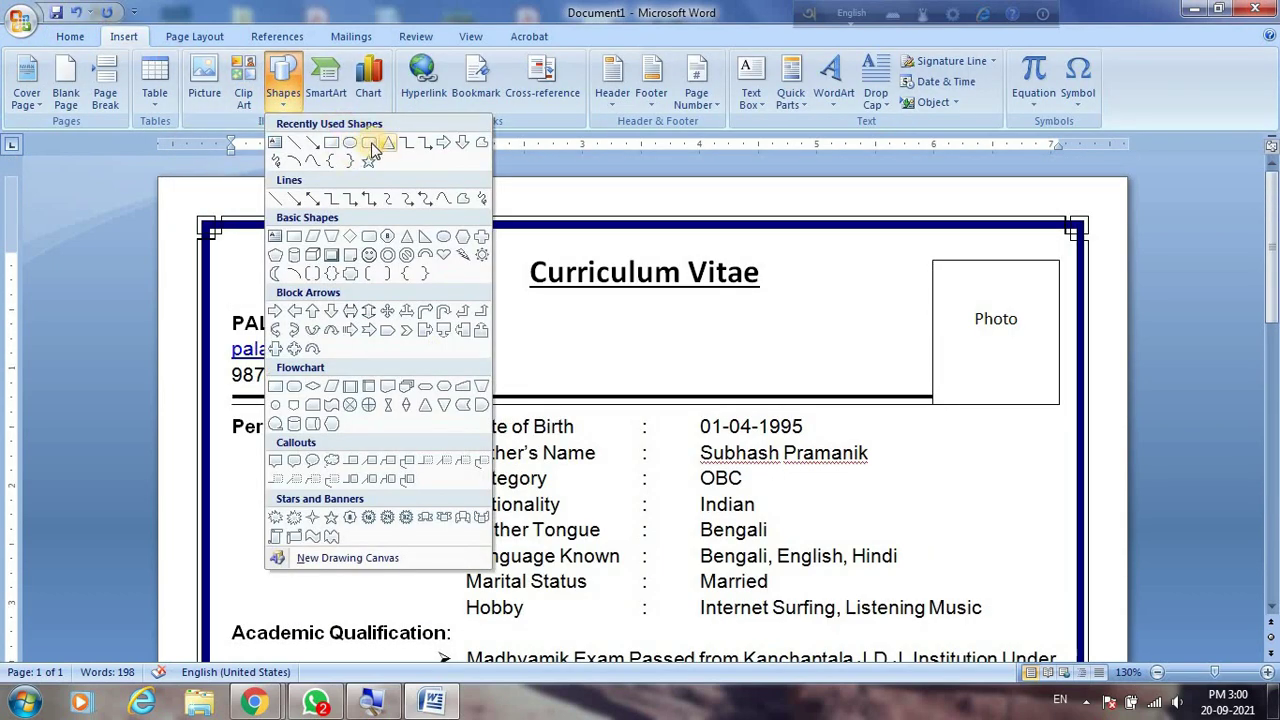
{"action": "left_click", "coordinate": [370, 145]}
{"action": "scroll", "coordinate": [369, 423], "scroll_direction": "down", "scroll_amount": 1}
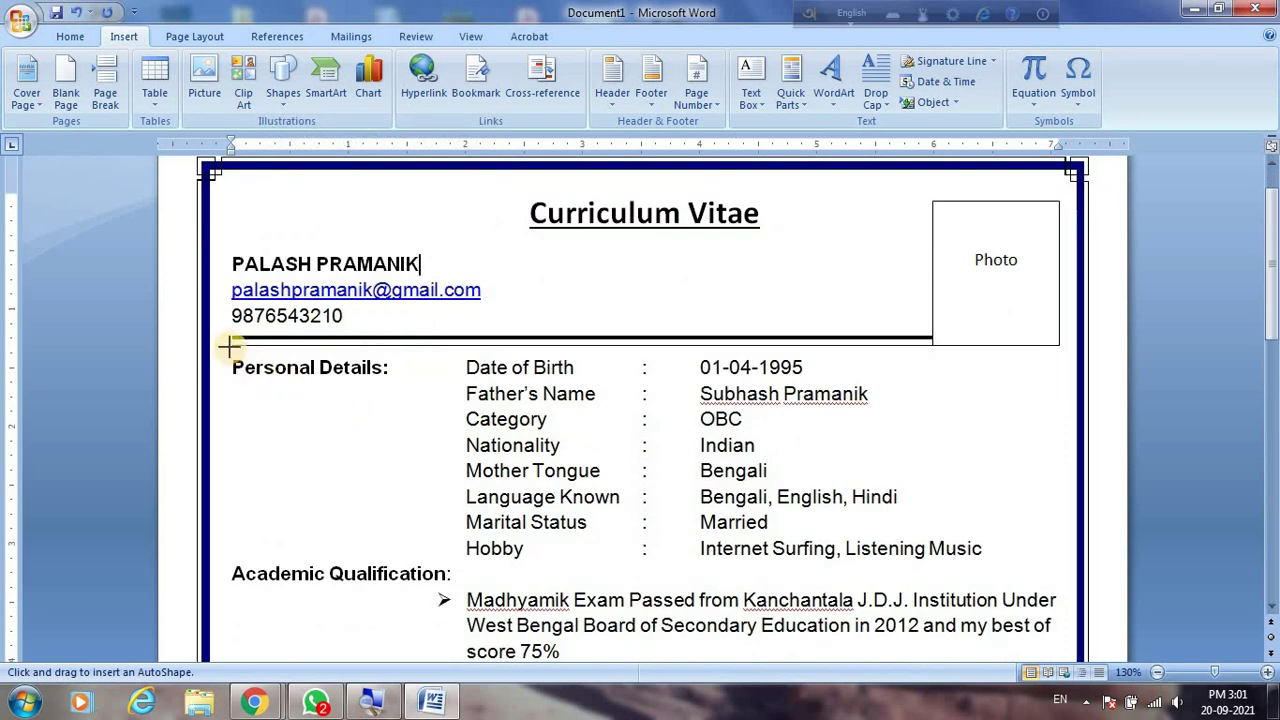
{"action": "left_click_drag", "start_coordinate": [380, 367], "coordinate": [398, 372]}
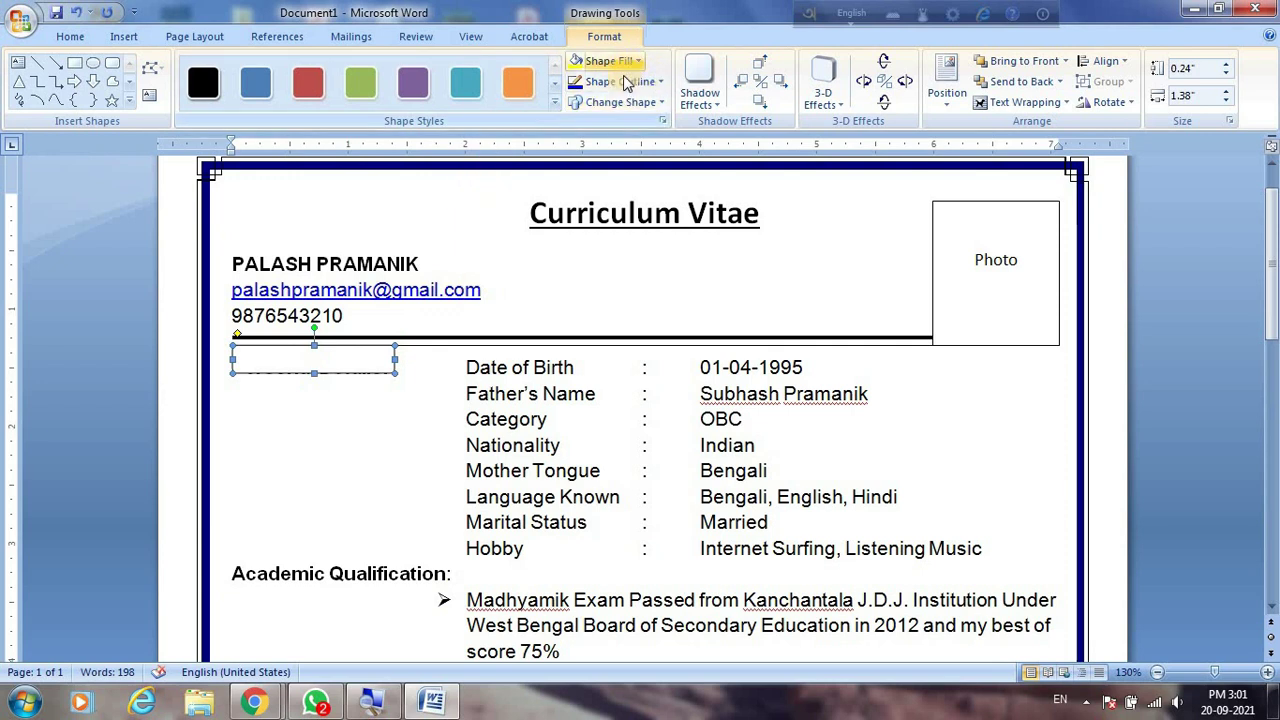
{"action": "left_click", "coordinate": [1015, 103]}
{"action": "left_click", "coordinate": [1028, 189]}
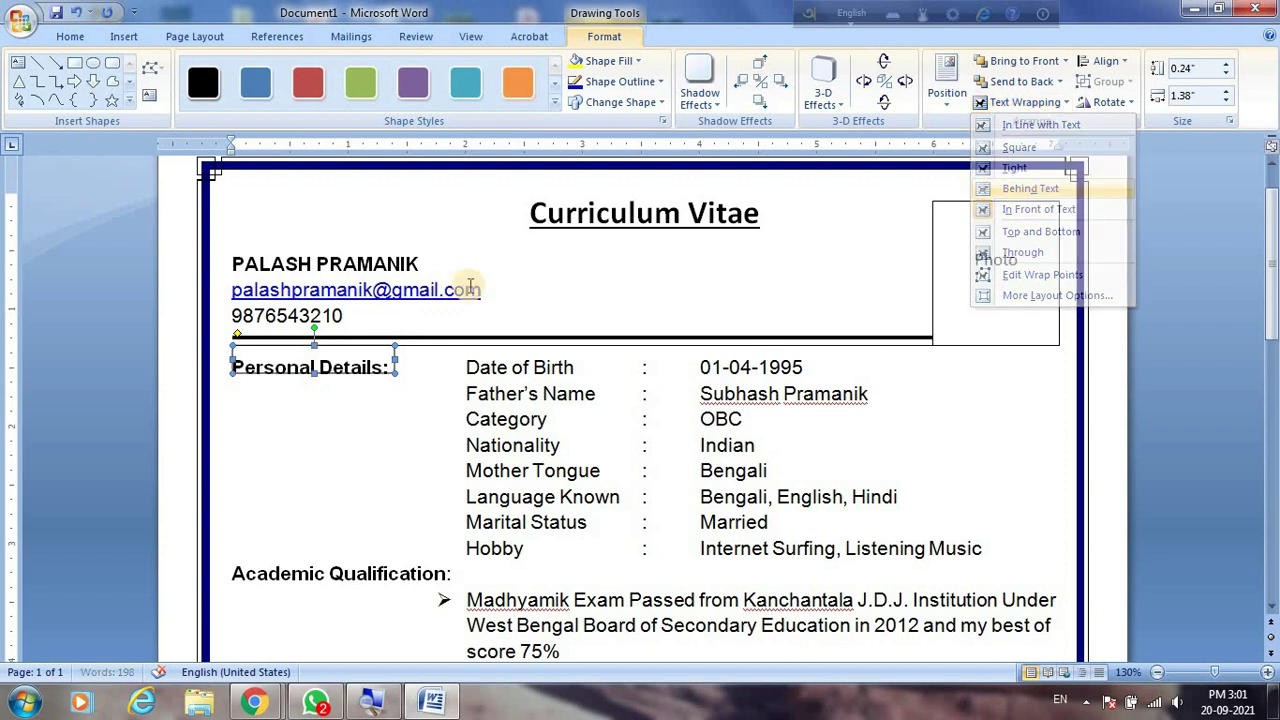
{"action": "key", "text": "Down"}
{"action": "key", "text": "Down"}
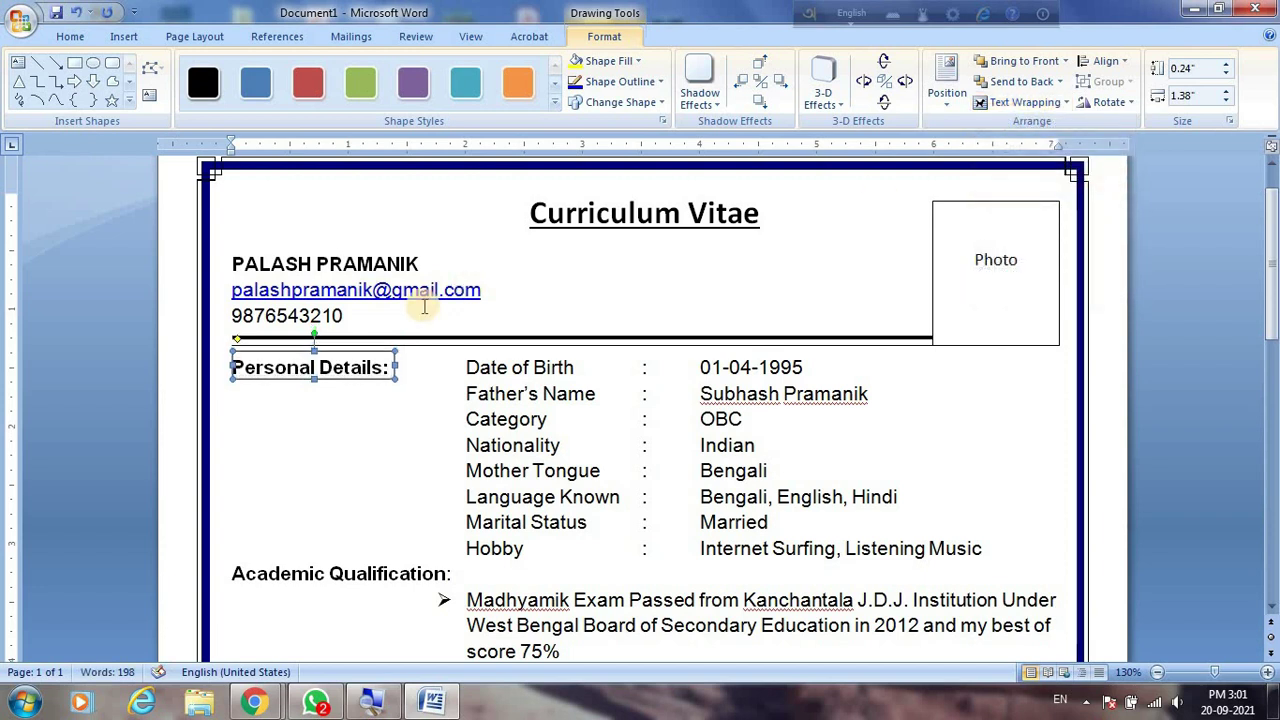
{"action": "key", "text": "Down"}
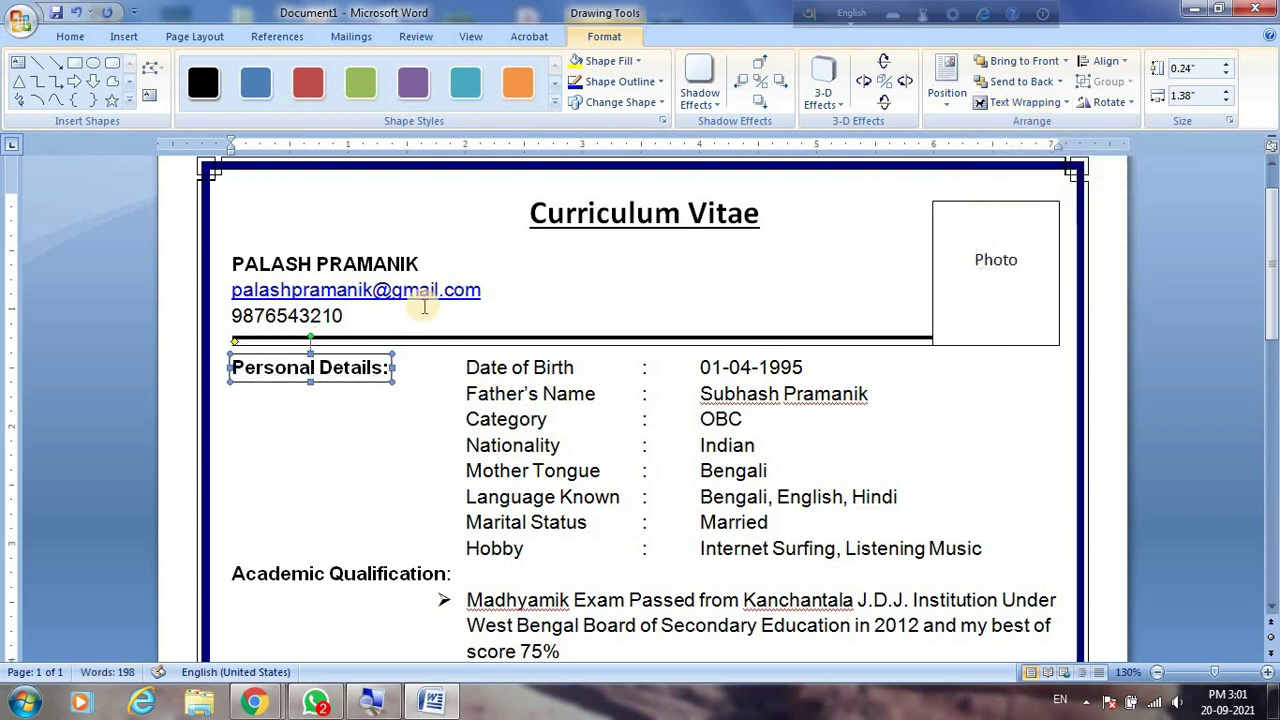
Fill the banner black and make the Personal Details text white
{"action": "left_click", "coordinate": [617, 63]}
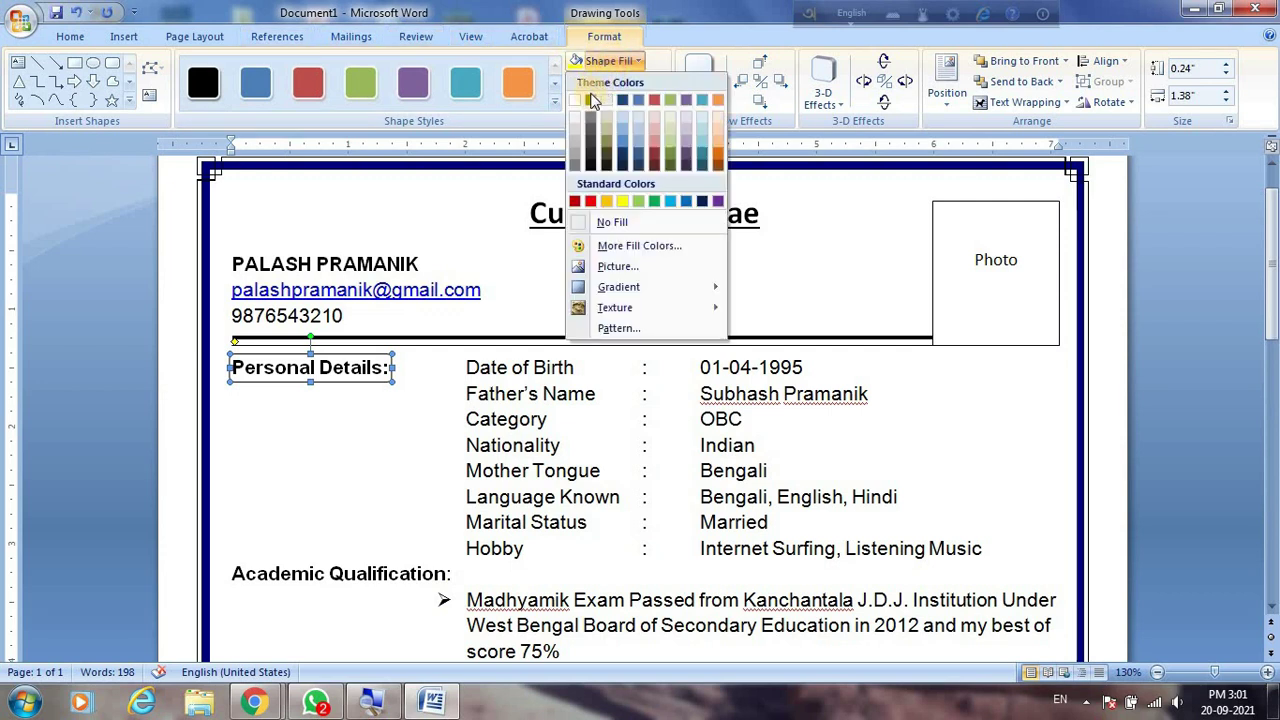
{"action": "left_click", "coordinate": [590, 98]}
{"action": "left_click", "coordinate": [243, 366]}
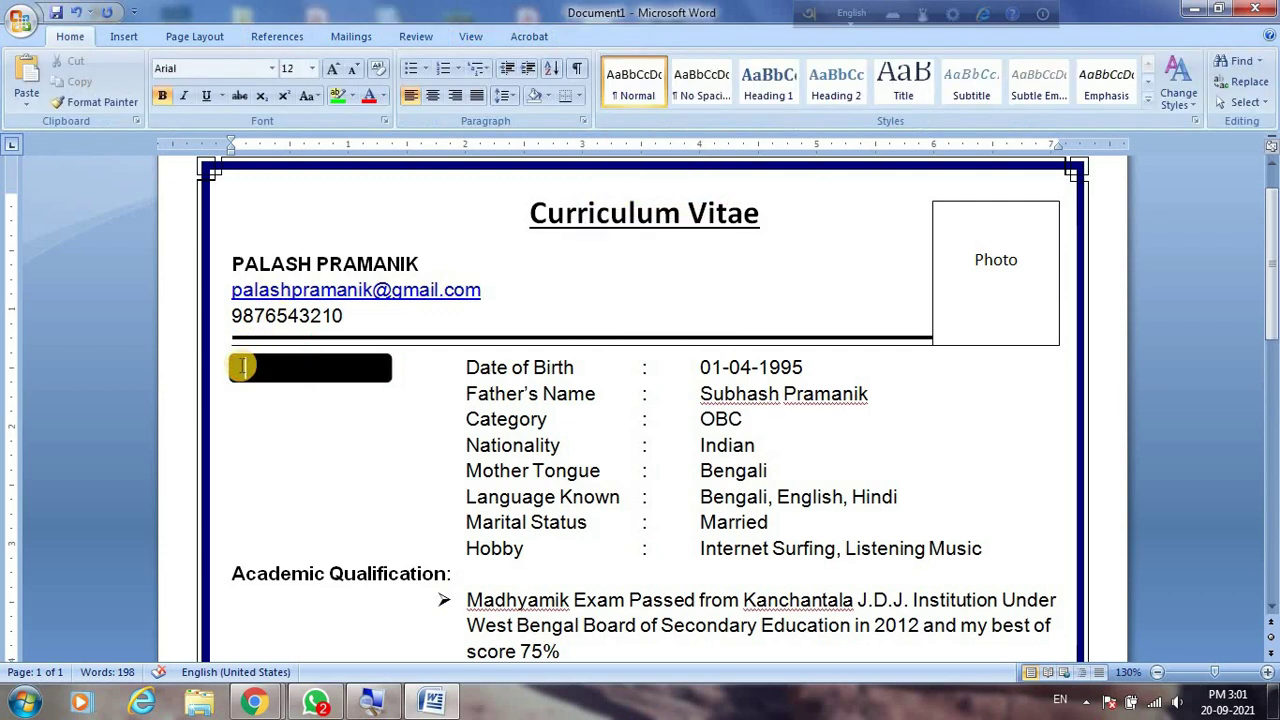
{"action": "left_click_drag", "start_coordinate": [237, 366], "coordinate": [390, 367]}
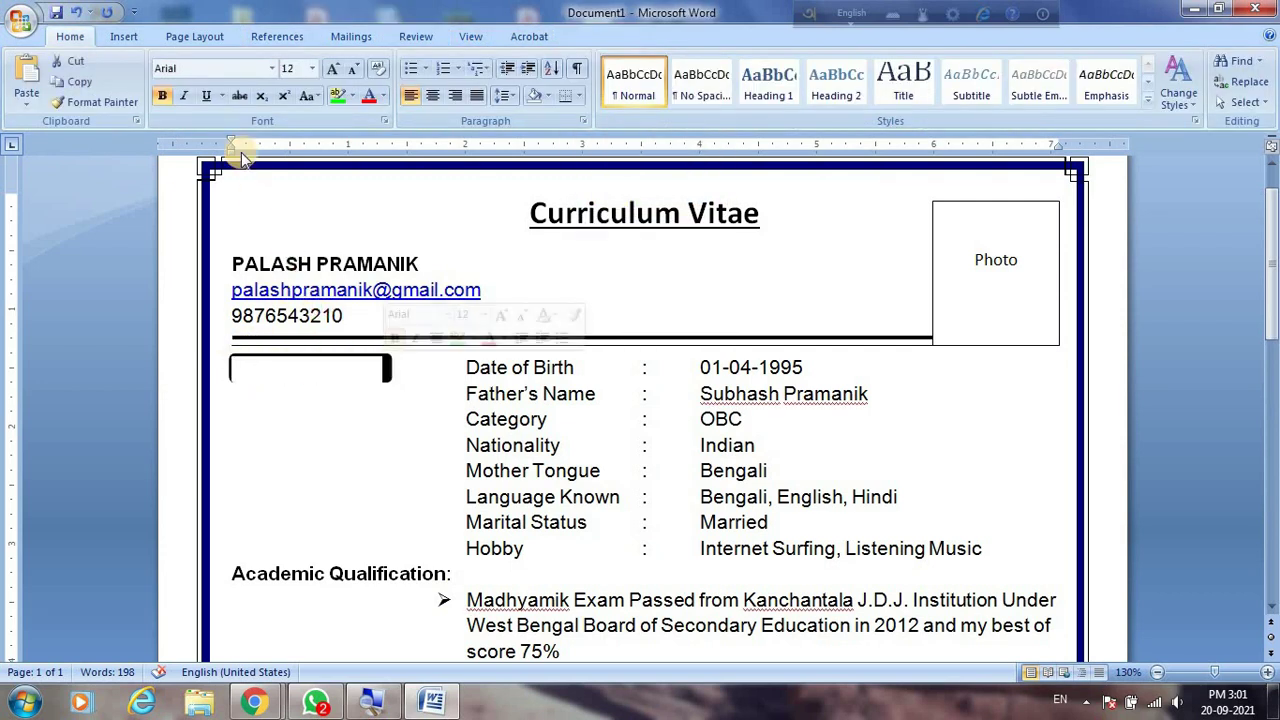
{"action": "left_click", "coordinate": [383, 95]}
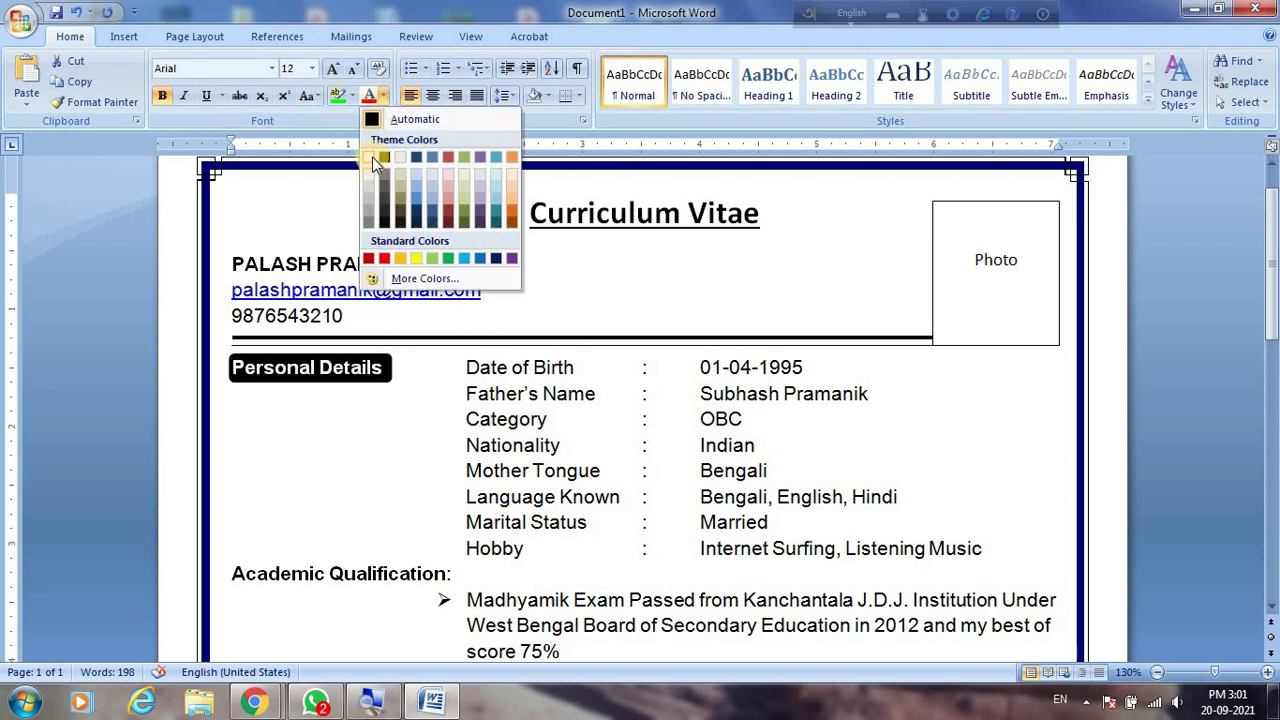
{"action": "left_click", "coordinate": [368, 158]}
{"action": "left_click", "coordinate": [410, 420]}
Delete the Personal Details banner shape, then undo the deletion
{"action": "scroll", "coordinate": [420, 418], "scroll_direction": "down", "scroll_amount": 3}
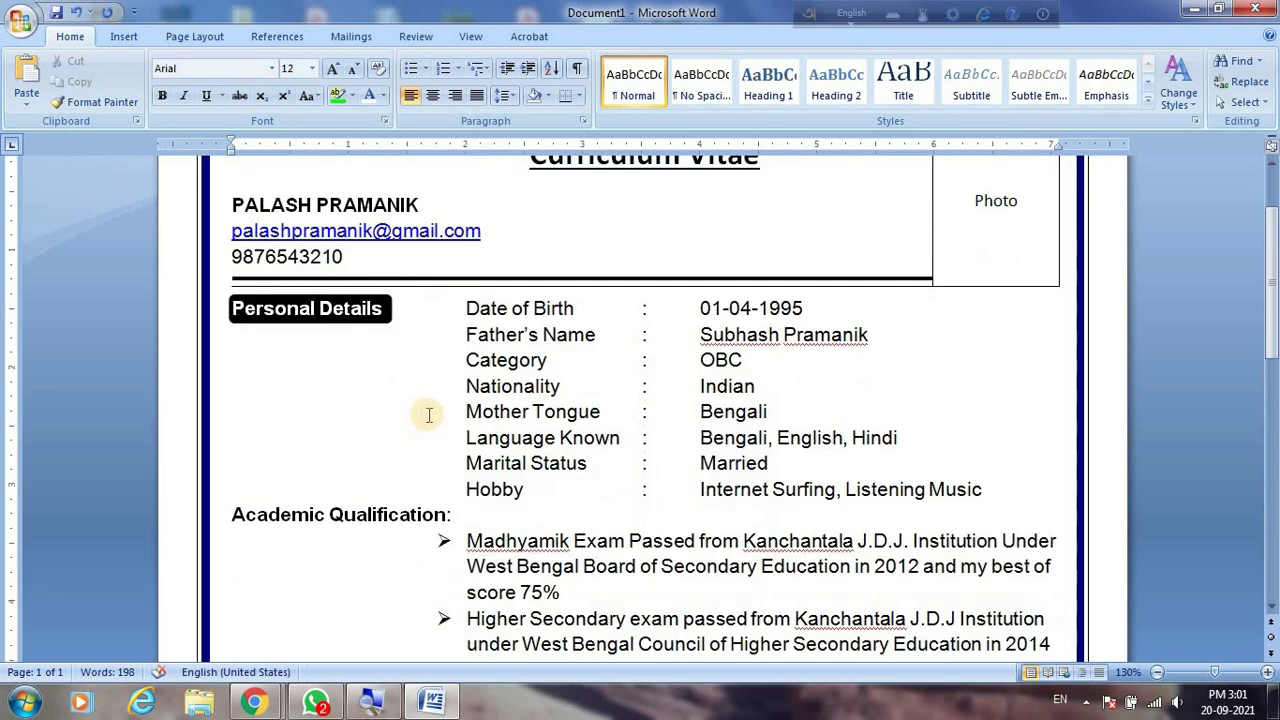
{"action": "scroll", "coordinate": [430, 415], "scroll_direction": "up", "scroll_amount": 1}
{"action": "scroll", "coordinate": [428, 416], "scroll_direction": "up", "scroll_amount": 1}
{"action": "scroll", "coordinate": [424, 416], "scroll_direction": "up", "scroll_amount": 1}
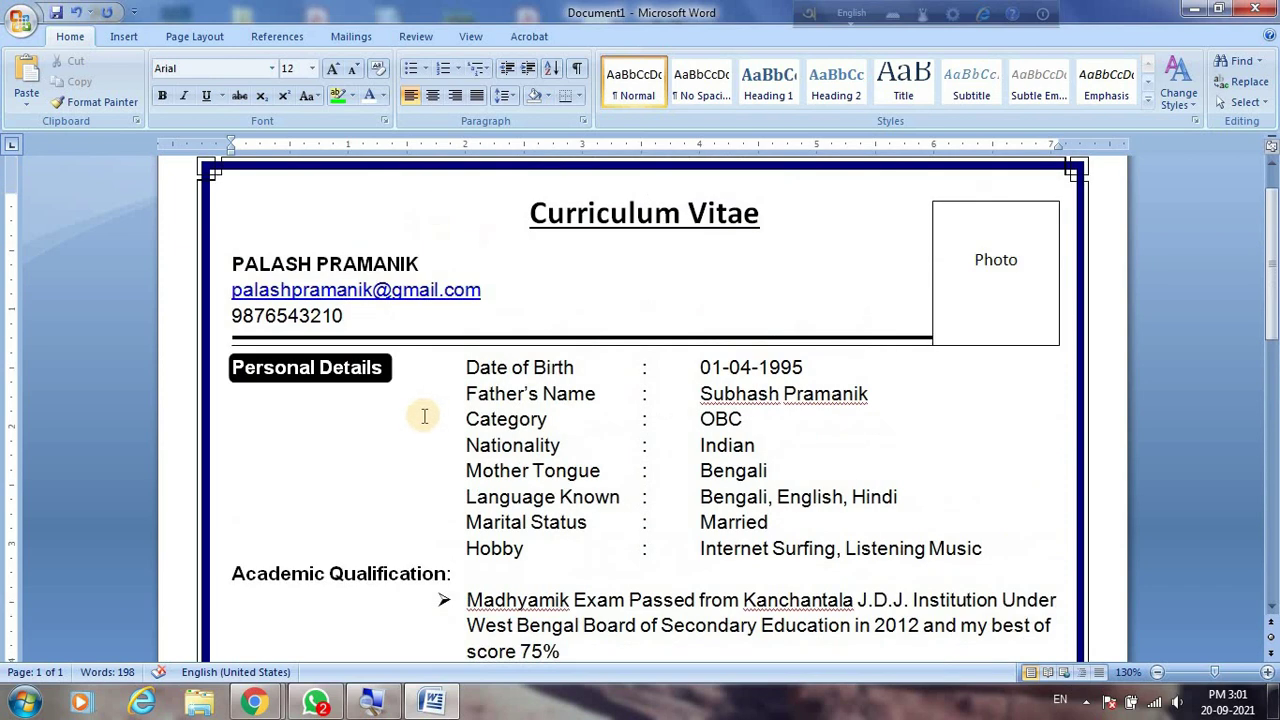
{"action": "scroll", "coordinate": [421, 408], "scroll_direction": "down", "scroll_amount": 1}
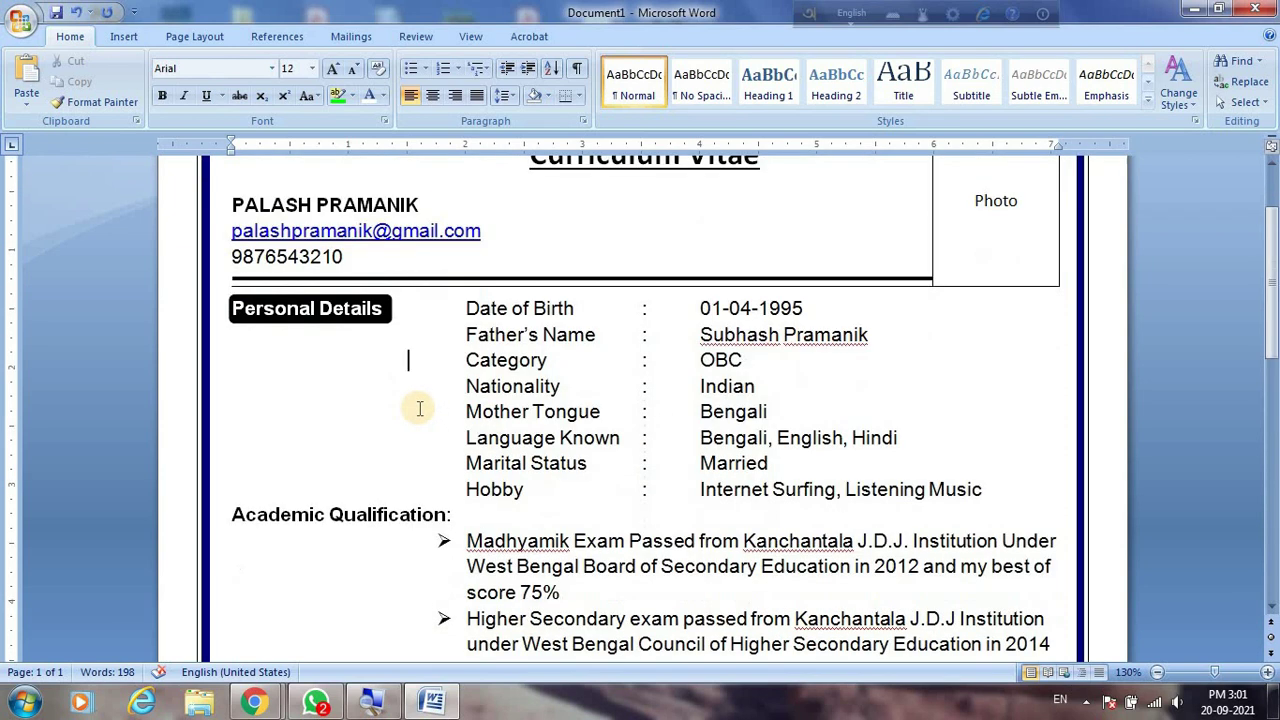
{"action": "scroll", "coordinate": [418, 408], "scroll_direction": "up", "scroll_amount": 1}
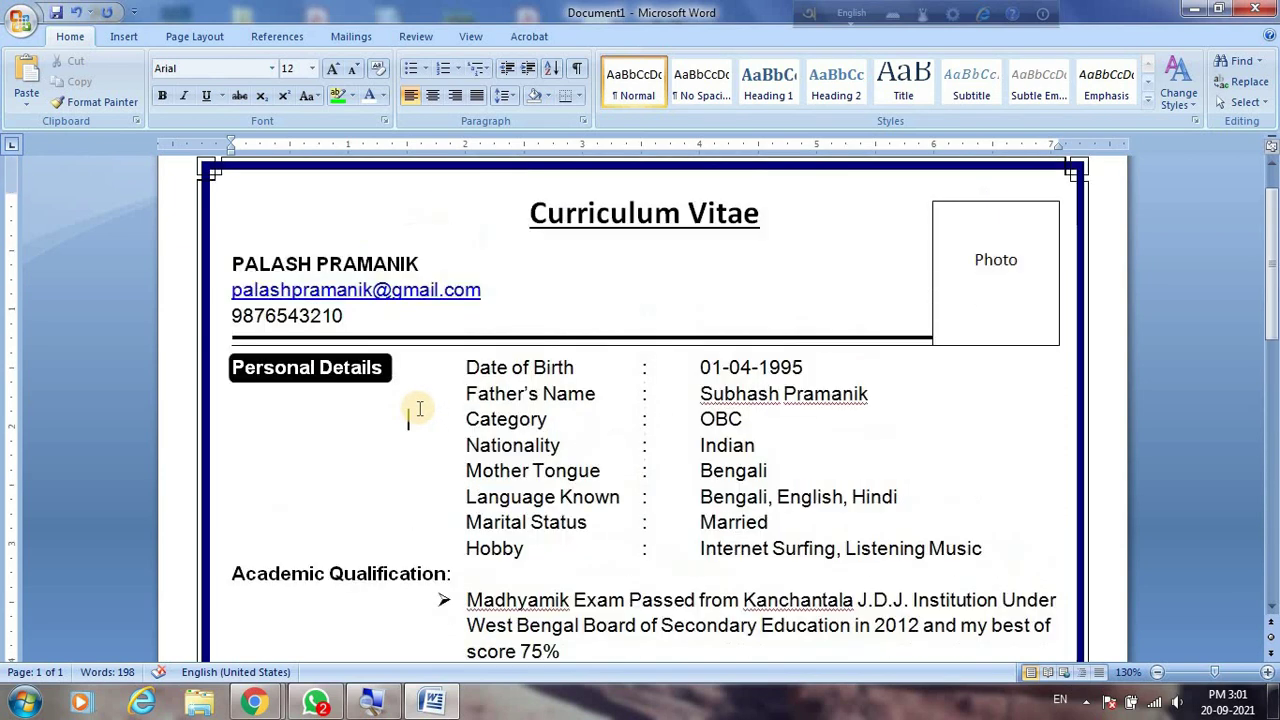
{"action": "left_click", "coordinate": [387, 357]}
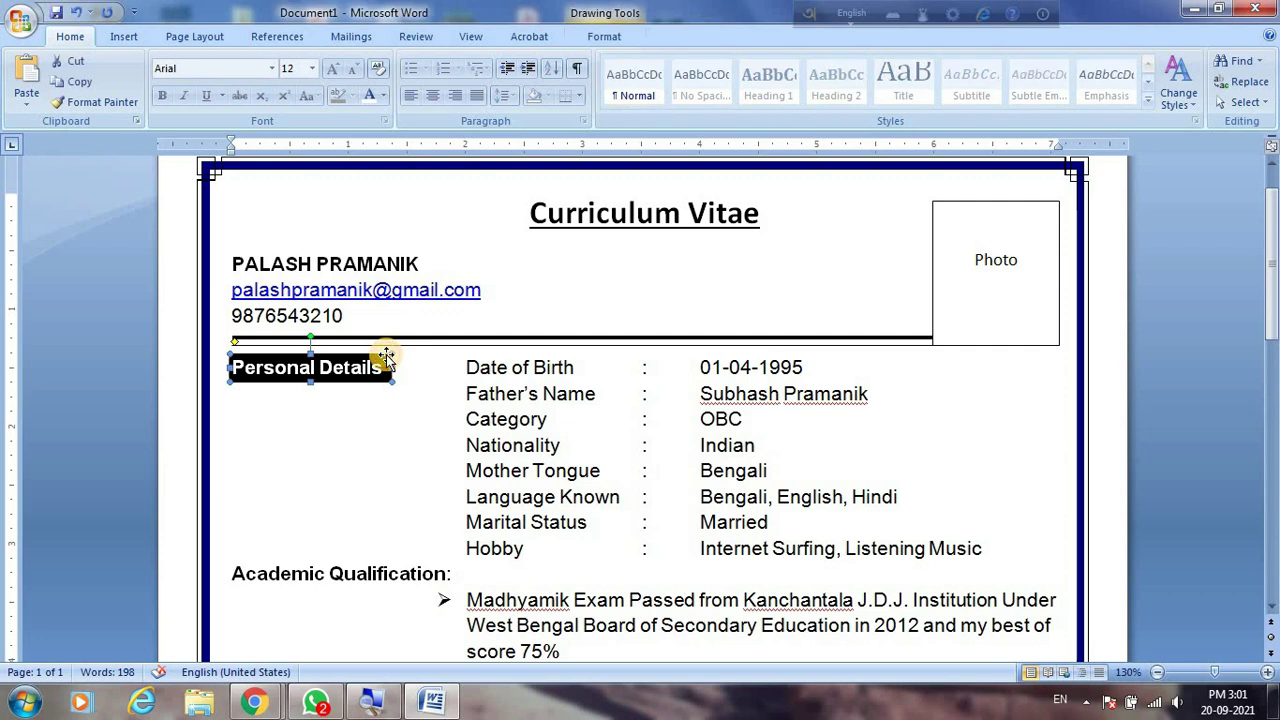
{"action": "key", "text": "Delete"}
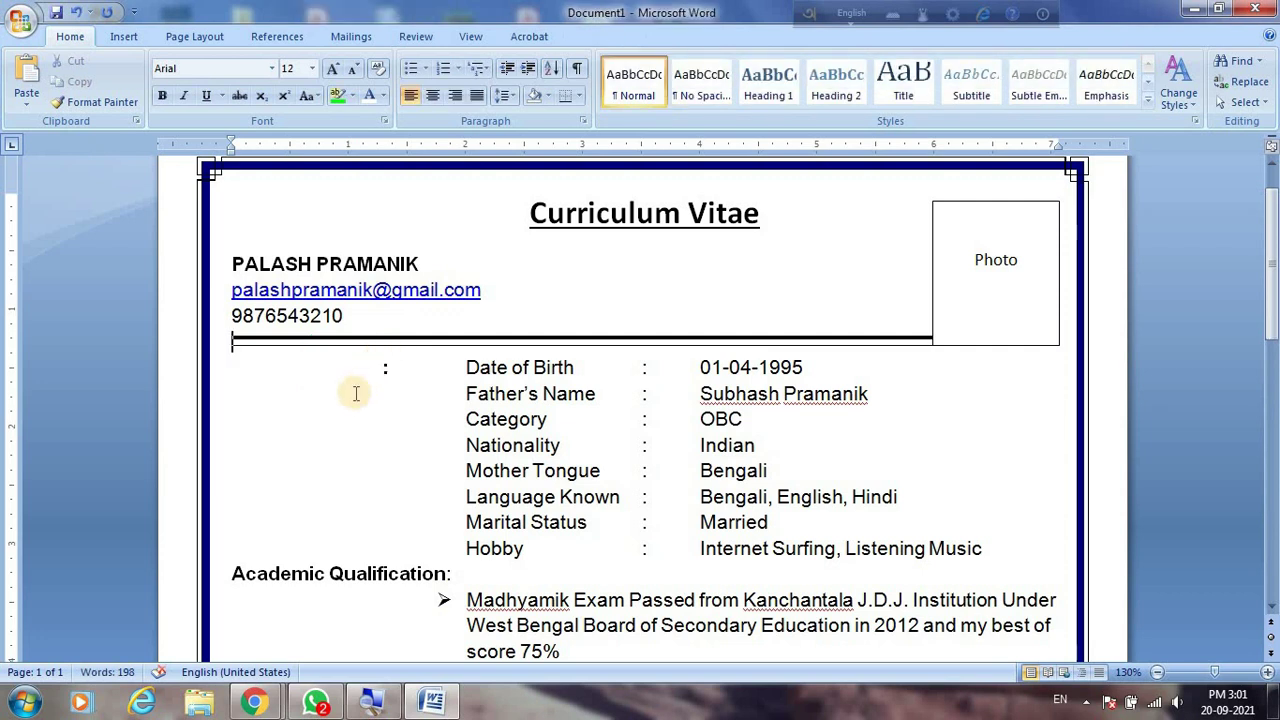
{"action": "key", "text": "ctrl+z"}
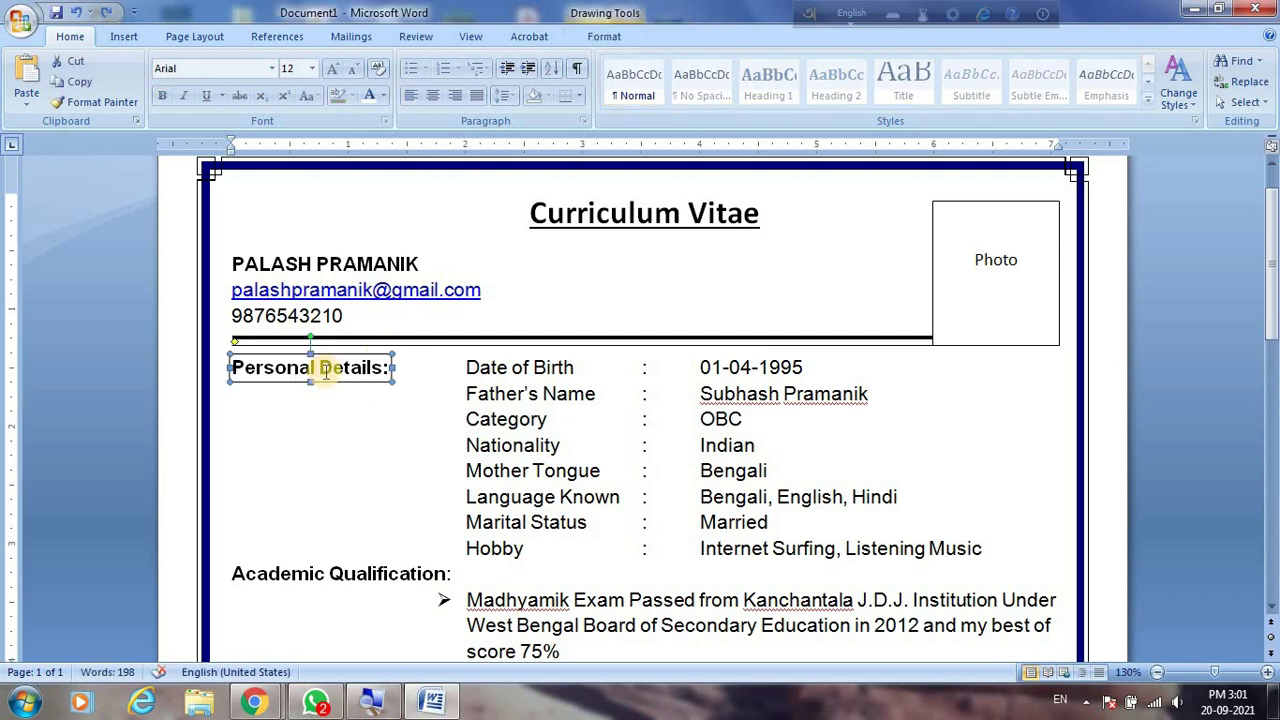
{"action": "left_click", "coordinate": [373, 386]}
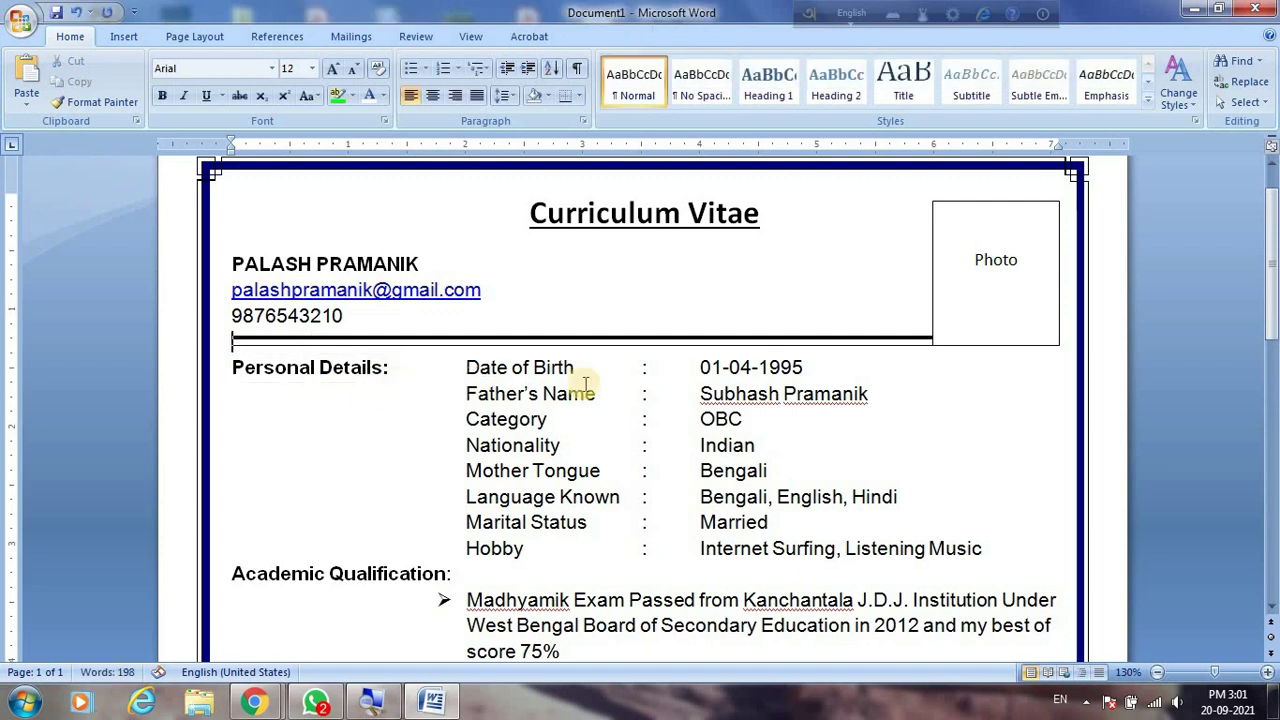
{"action": "scroll", "coordinate": [590, 374], "scroll_direction": "up", "scroll_amount": 1}
Draw a rounded rectangle over the Curriculum Vitae title
{"action": "left_click_drag", "start_coordinate": [601, 272], "coordinate": [714, 305]}
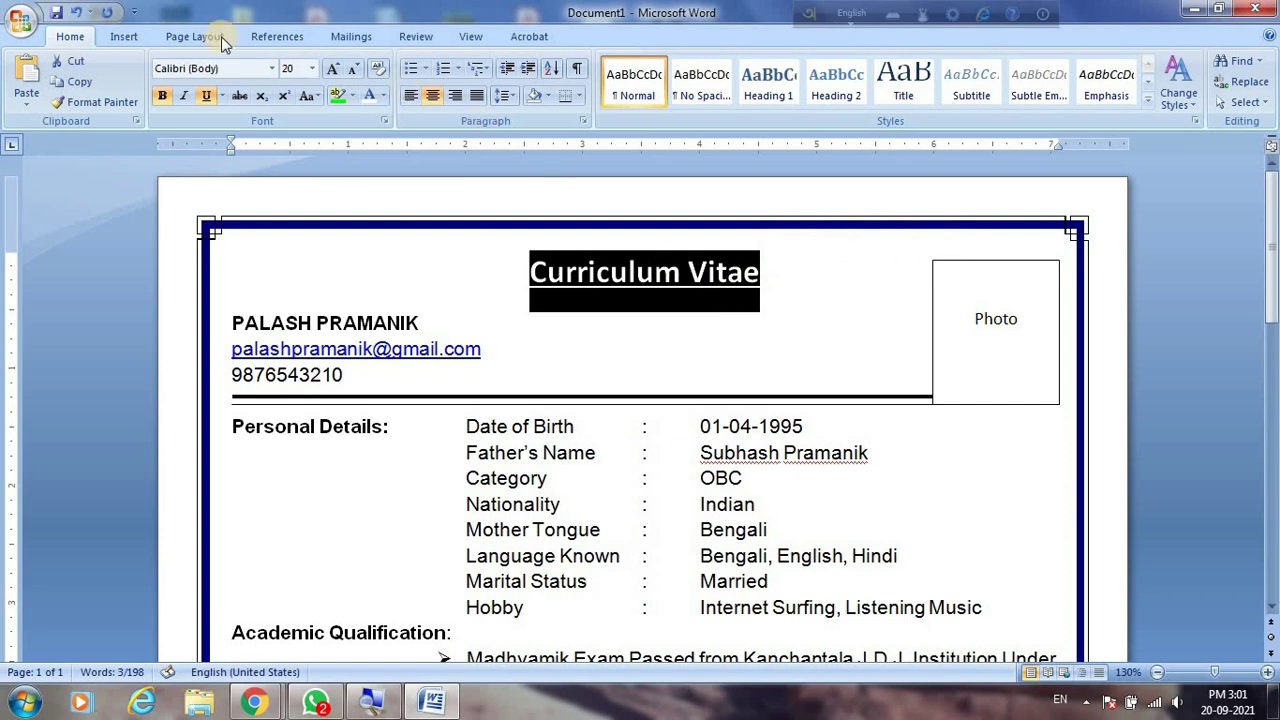
{"action": "left_click", "coordinate": [126, 36]}
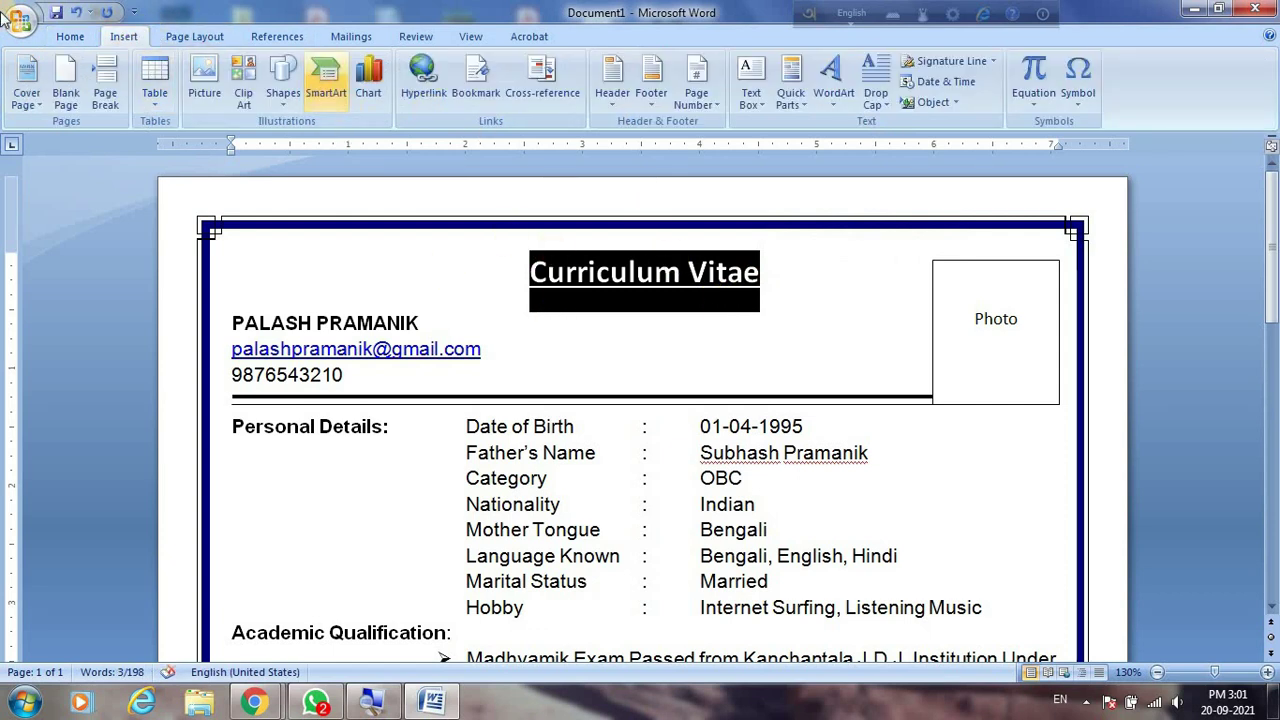
{"action": "left_click", "coordinate": [70, 36]}
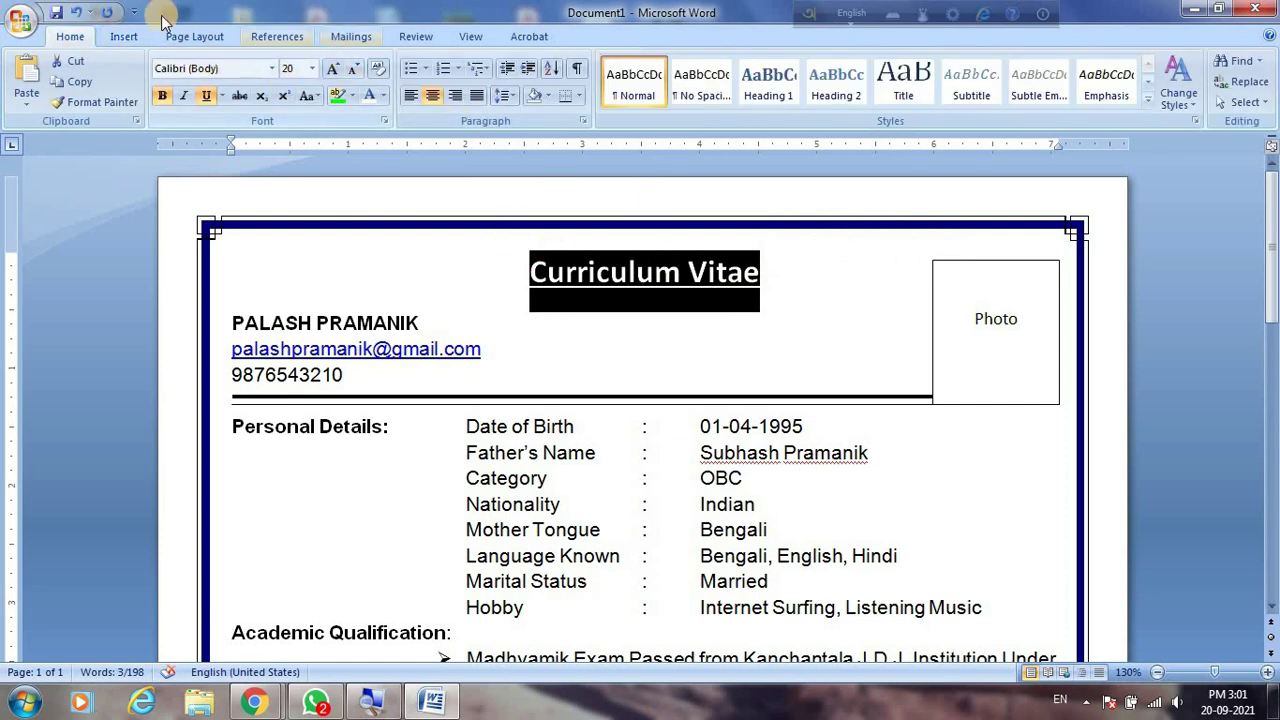
{"action": "left_click", "coordinate": [124, 36]}
{"action": "left_click", "coordinate": [280, 80]}
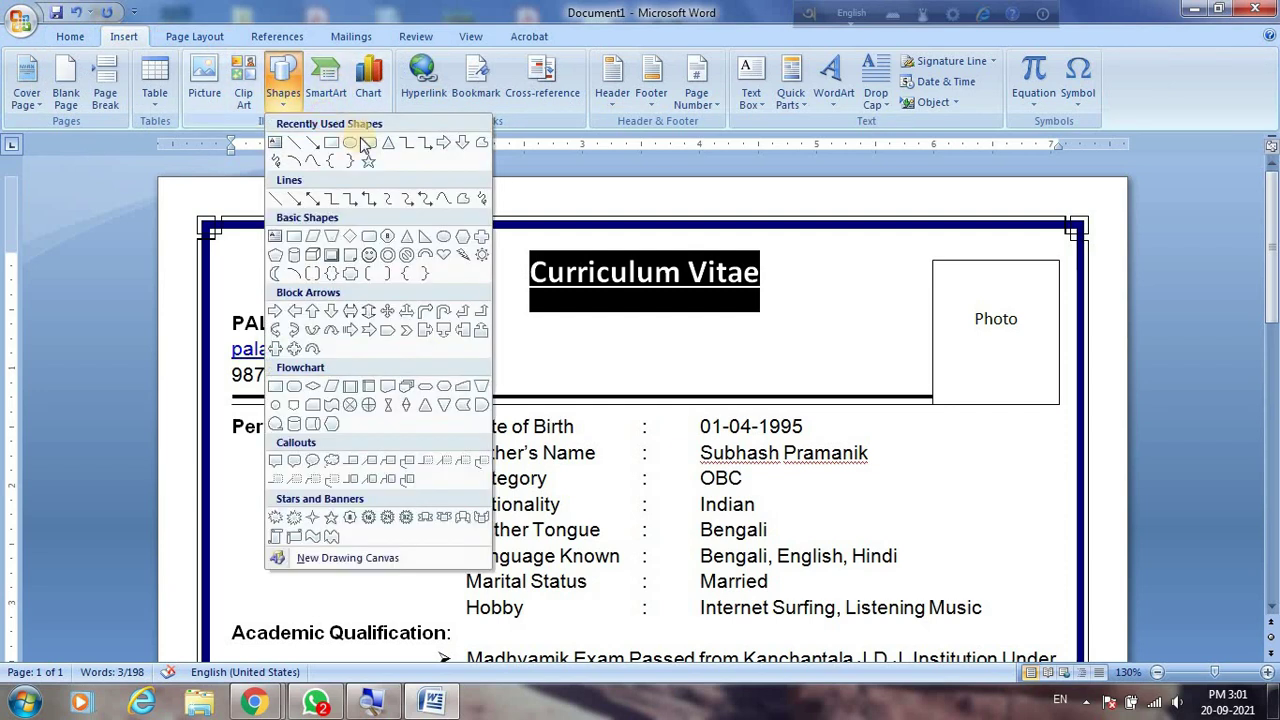
{"action": "left_click", "coordinate": [362, 144]}
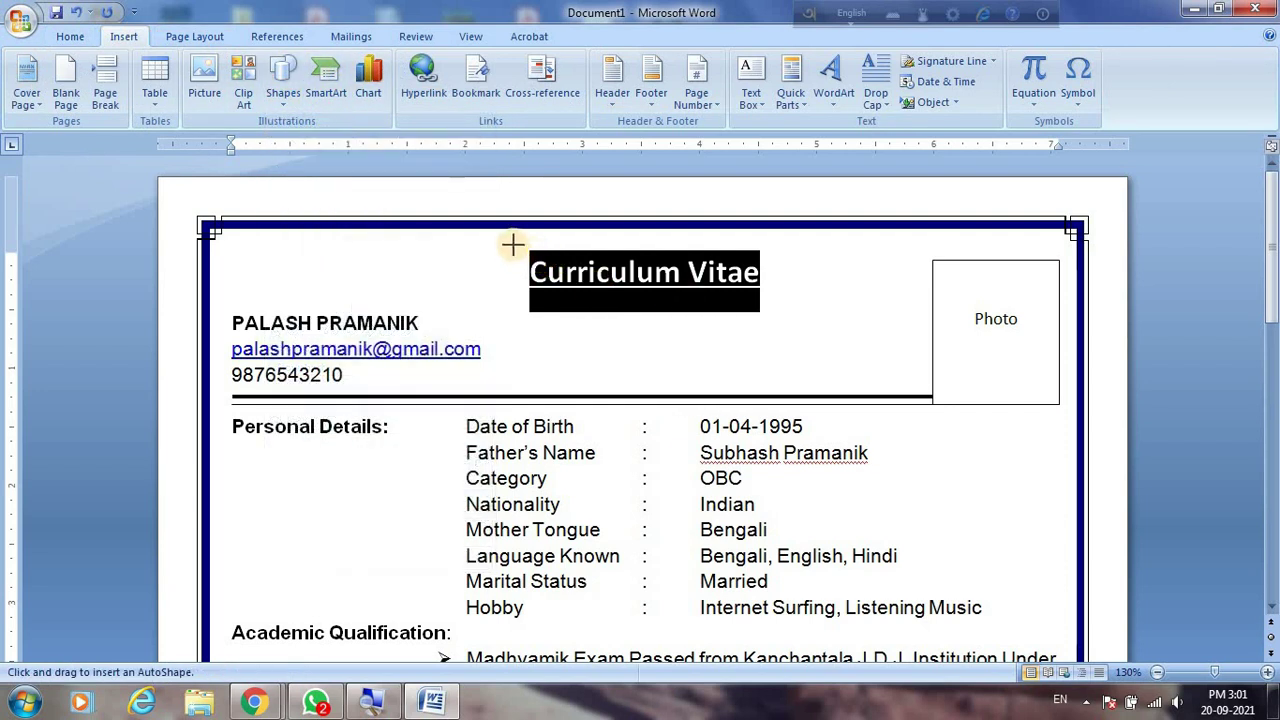
{"action": "left_click_drag", "start_coordinate": [514, 244], "coordinate": [739, 300]}
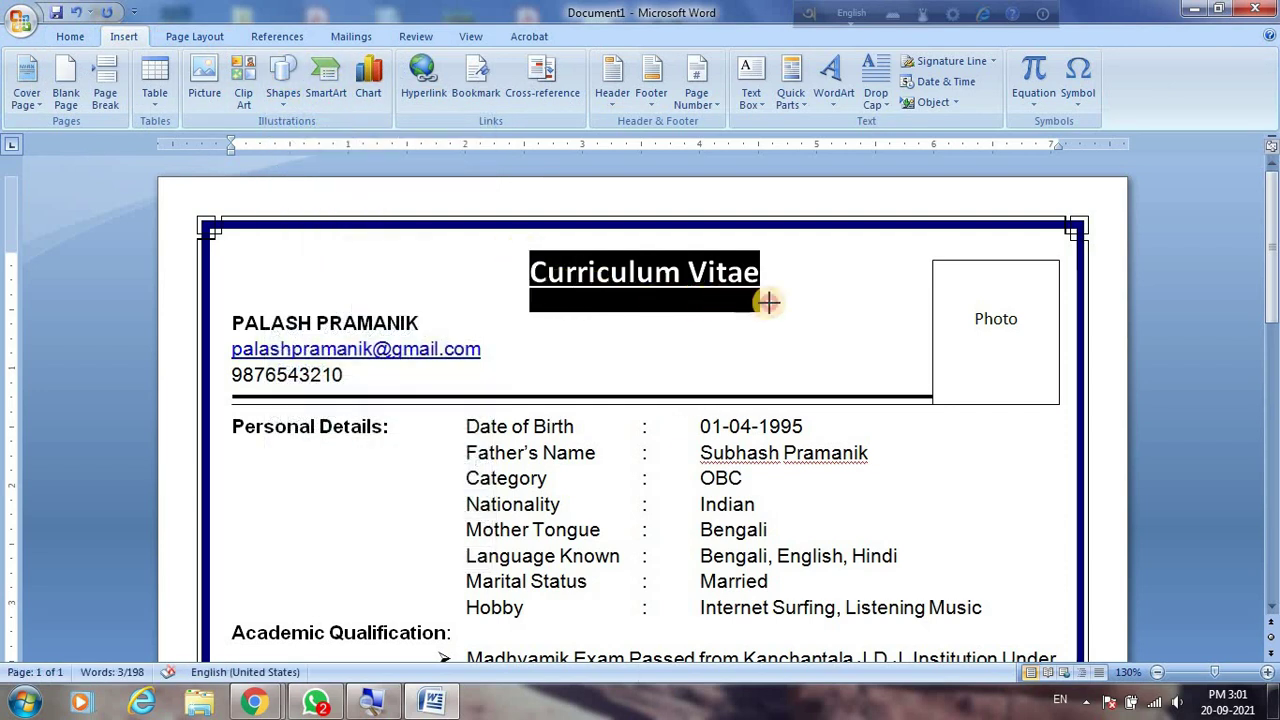
{"action": "left_click_drag", "start_coordinate": [739, 300], "coordinate": [775, 291]}
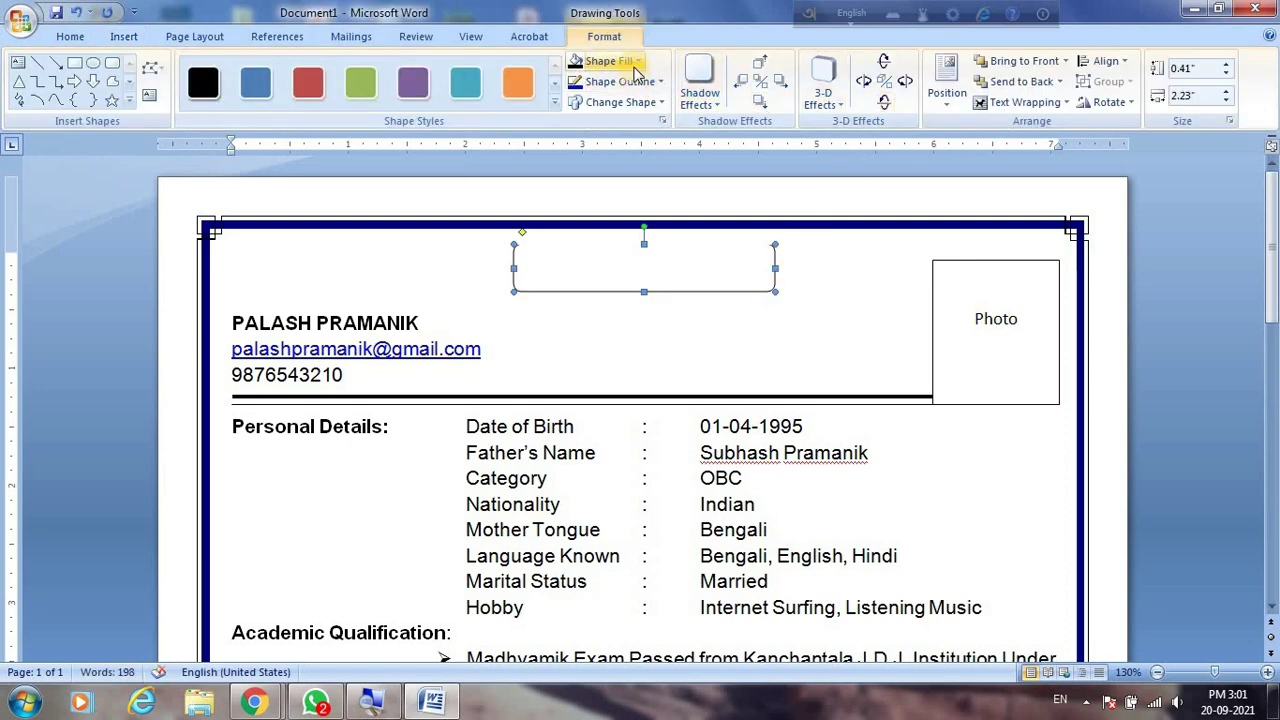
Set the rectangle's wrapping to Behind Text and fill it black
{"action": "left_click", "coordinate": [1018, 102]}
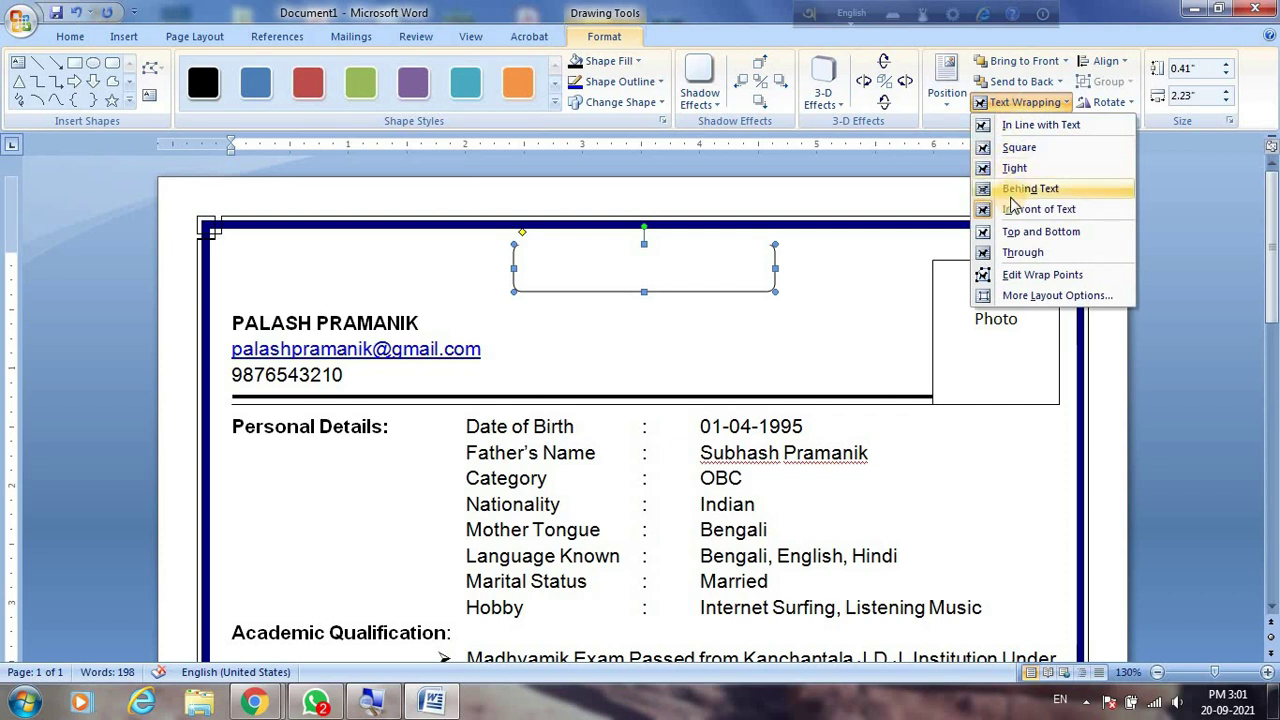
{"action": "left_click", "coordinate": [1014, 193]}
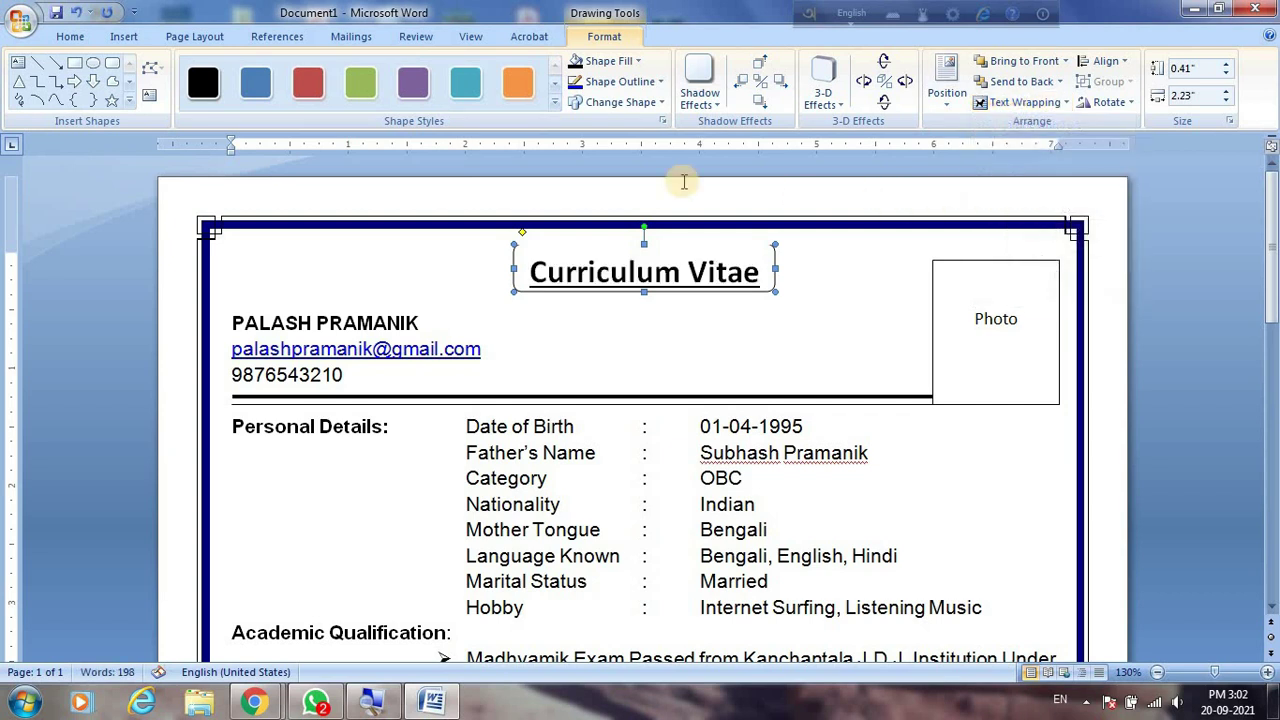
{"action": "left_click", "coordinate": [576, 60]}
Make the title lettering white and nudge the banner down slightly
{"action": "left_click_drag", "start_coordinate": [535, 268], "coordinate": [762, 268]}
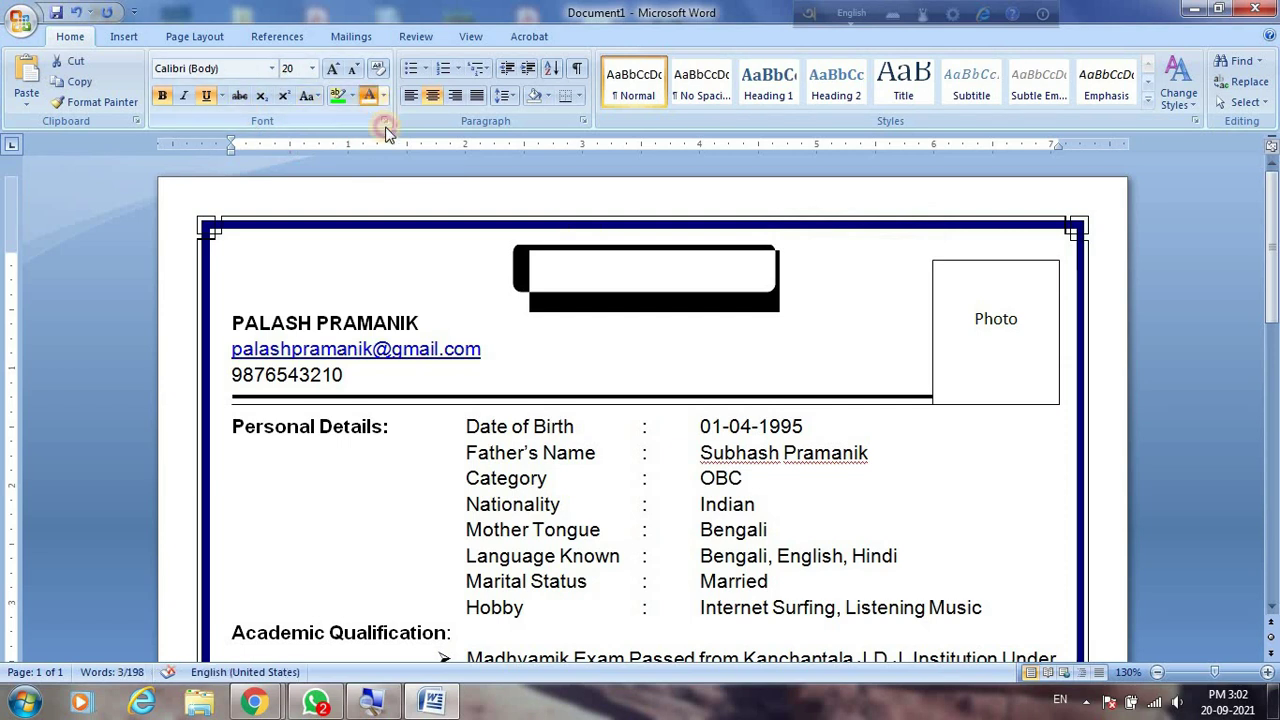
{"action": "left_click", "coordinate": [369, 95]}
{"action": "left_click", "coordinate": [636, 460]}
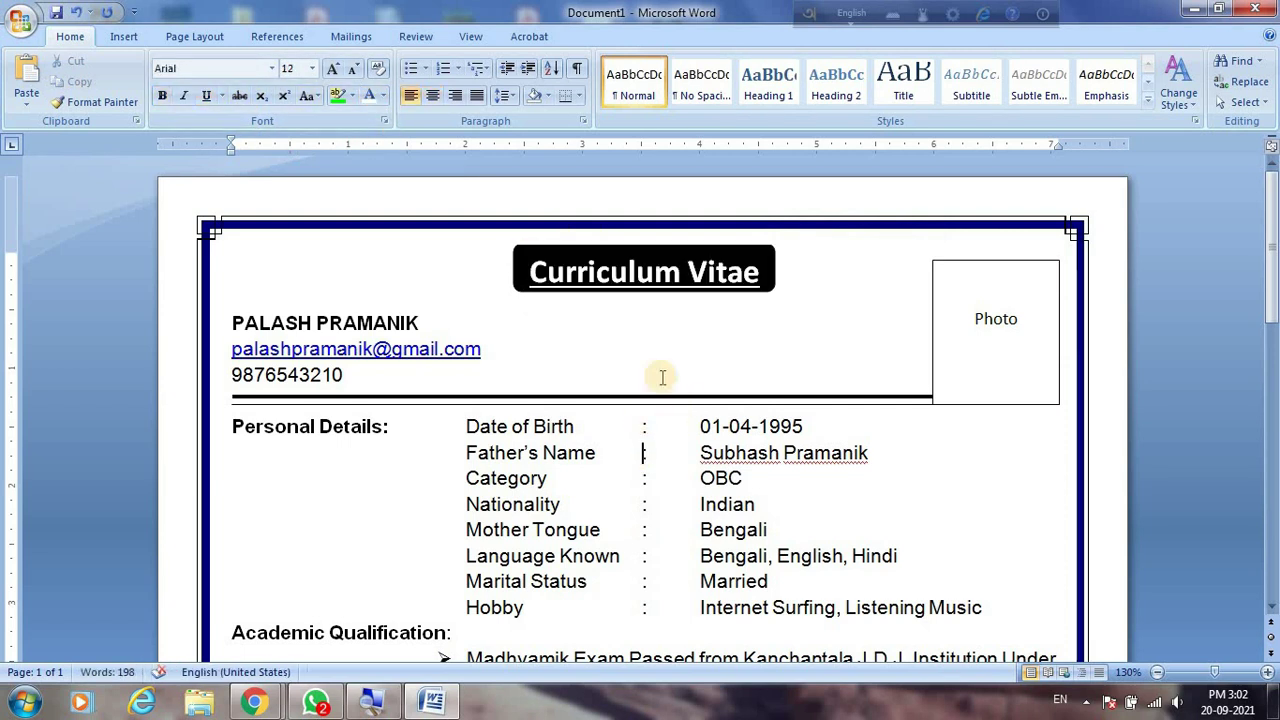
{"action": "left_click", "coordinate": [632, 246]}
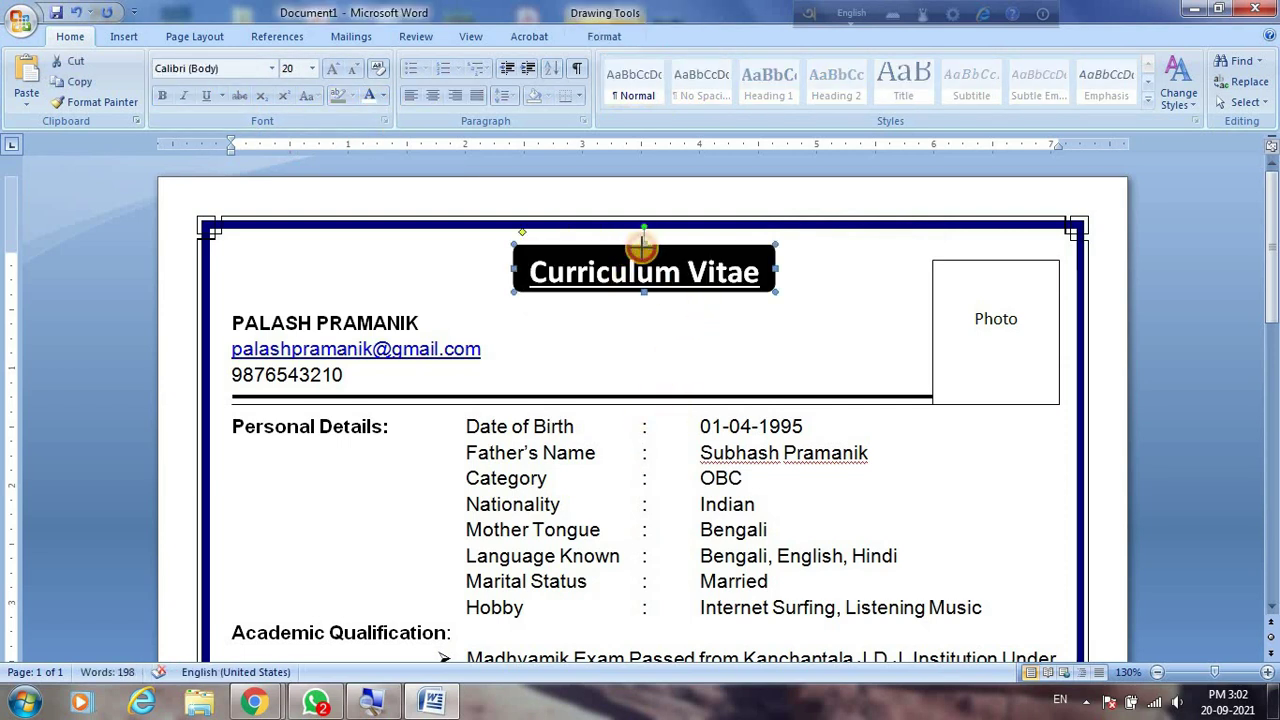
{"action": "left_click", "coordinate": [643, 252]}
{"action": "left_click_drag", "start_coordinate": [643, 252], "coordinate": [644, 253]}
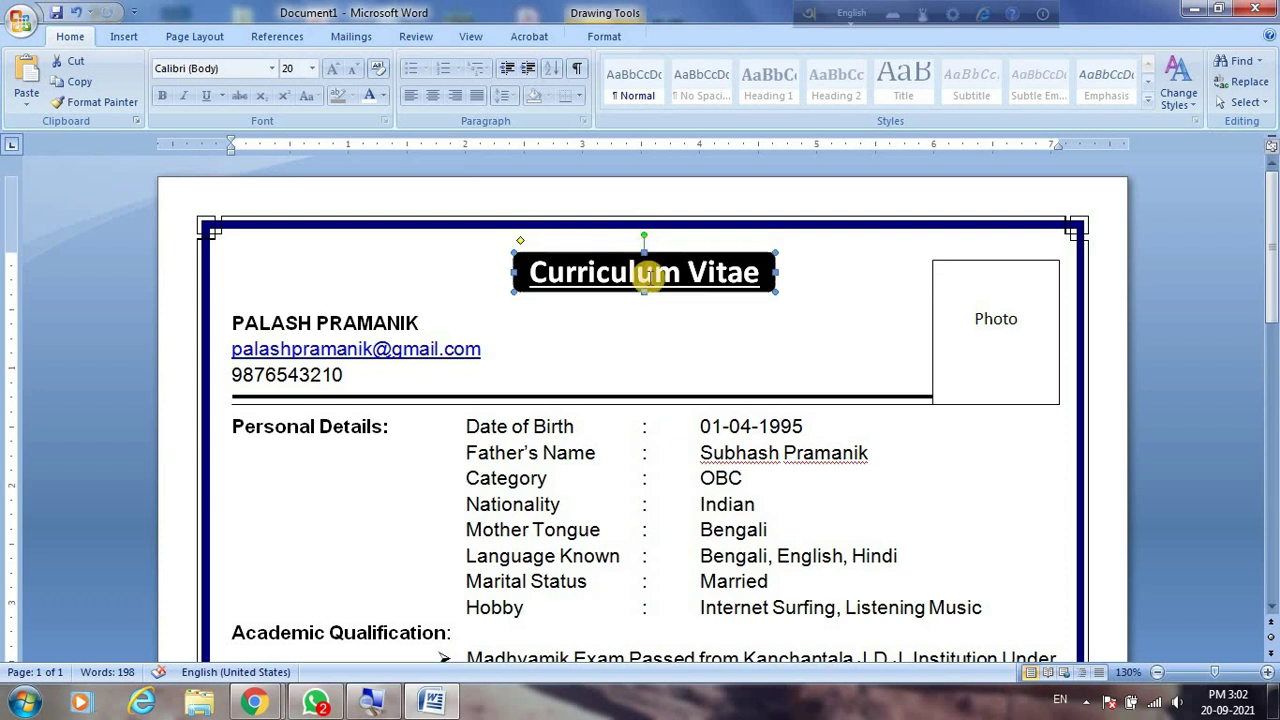
{"action": "left_click", "coordinate": [694, 397]}
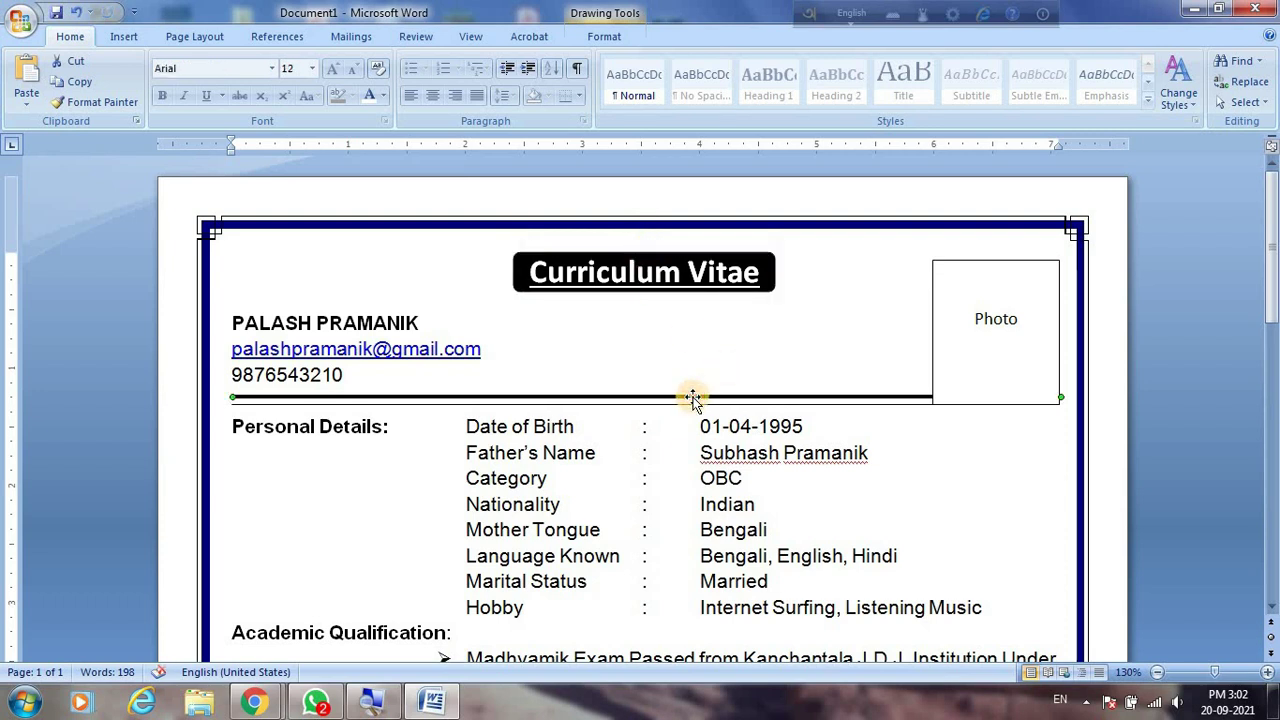
{"action": "scroll", "coordinate": [678, 424], "scroll_direction": "down", "scroll_amount": 5}
{"action": "scroll", "coordinate": [728, 380], "scroll_direction": "up", "scroll_amount": 4}
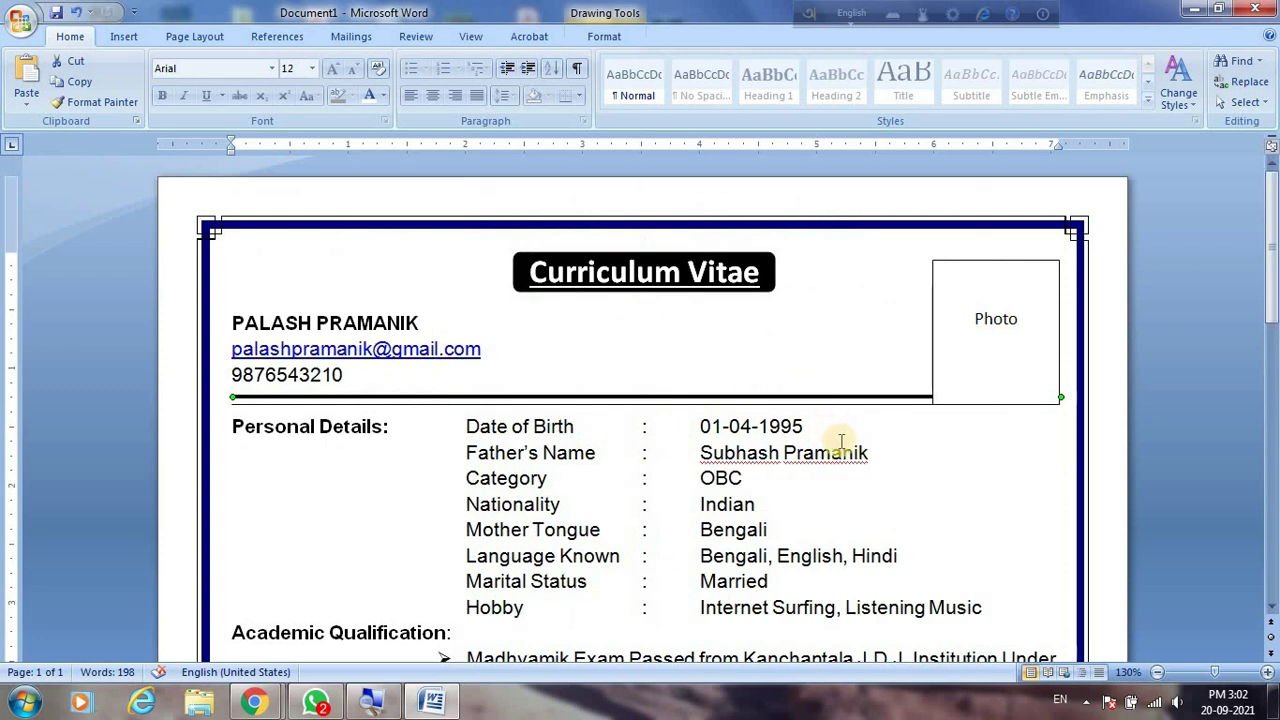
{"action": "scroll", "coordinate": [848, 446], "scroll_direction": "down", "scroll_amount": 8}
{"action": "scroll", "coordinate": [864, 465], "scroll_direction": "up", "scroll_amount": 8}
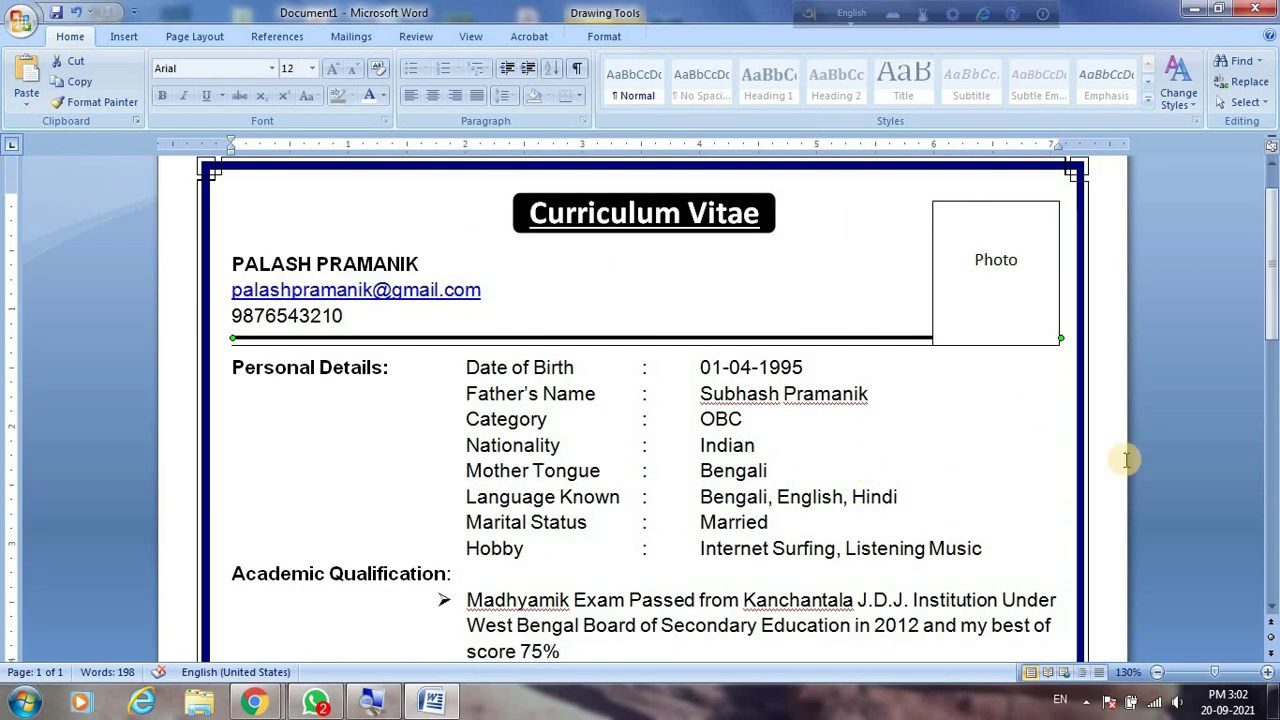
{"action": "left_click", "coordinate": [1157, 672]}
{"action": "left_click", "coordinate": [1157, 672]}
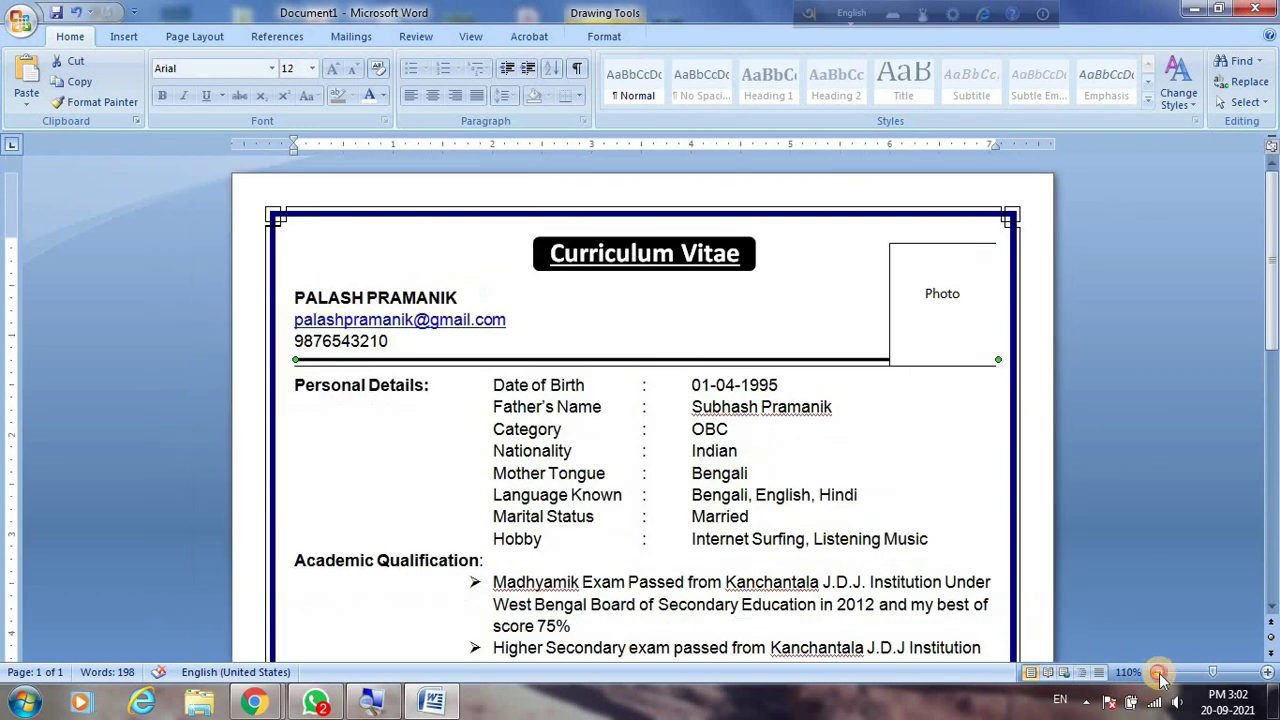
{"action": "left_click", "coordinate": [1157, 672]}
{"action": "scroll", "coordinate": [815, 505], "scroll_direction": "down", "scroll_amount": 2}
{"action": "scroll", "coordinate": [815, 505], "scroll_direction": "down", "scroll_amount": 4}
{"action": "scroll", "coordinate": [815, 505], "scroll_direction": "down", "scroll_amount": 4}
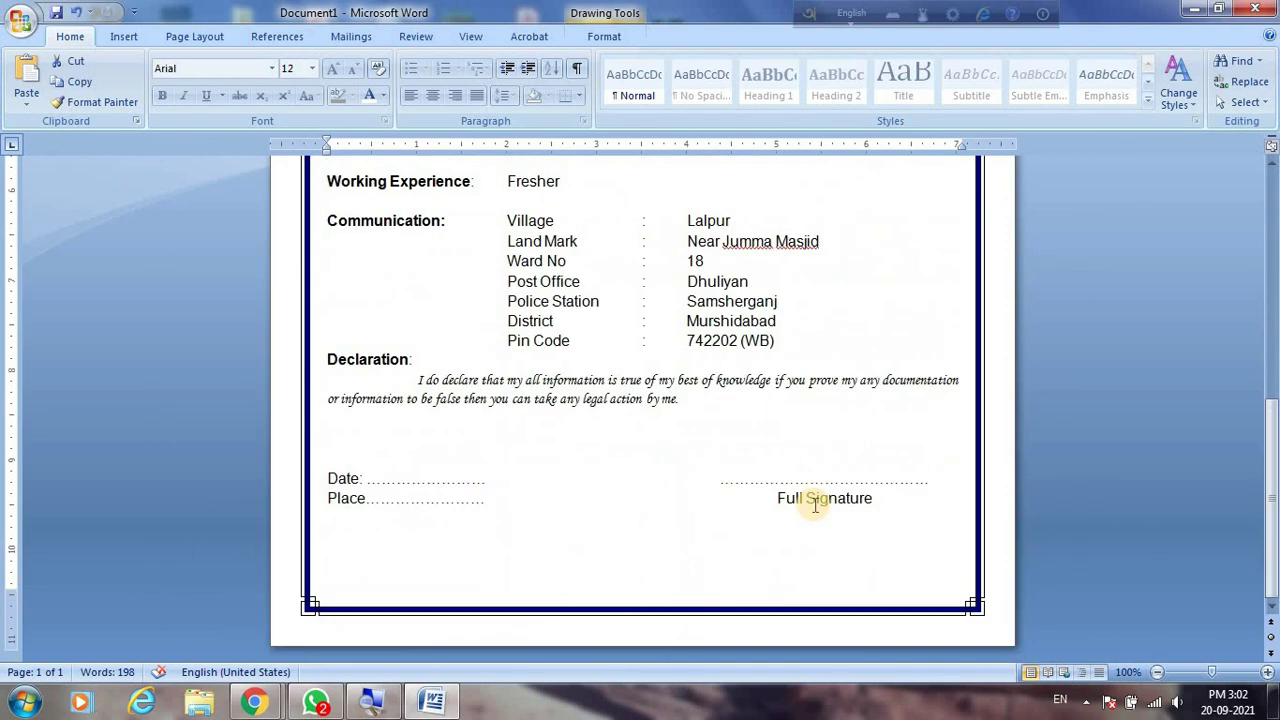
{"action": "scroll", "coordinate": [818, 503], "scroll_direction": "up", "scroll_amount": 4}
{"action": "scroll", "coordinate": [818, 503], "scroll_direction": "up", "scroll_amount": 3}
{"action": "scroll", "coordinate": [818, 503], "scroll_direction": "up", "scroll_amount": 3}
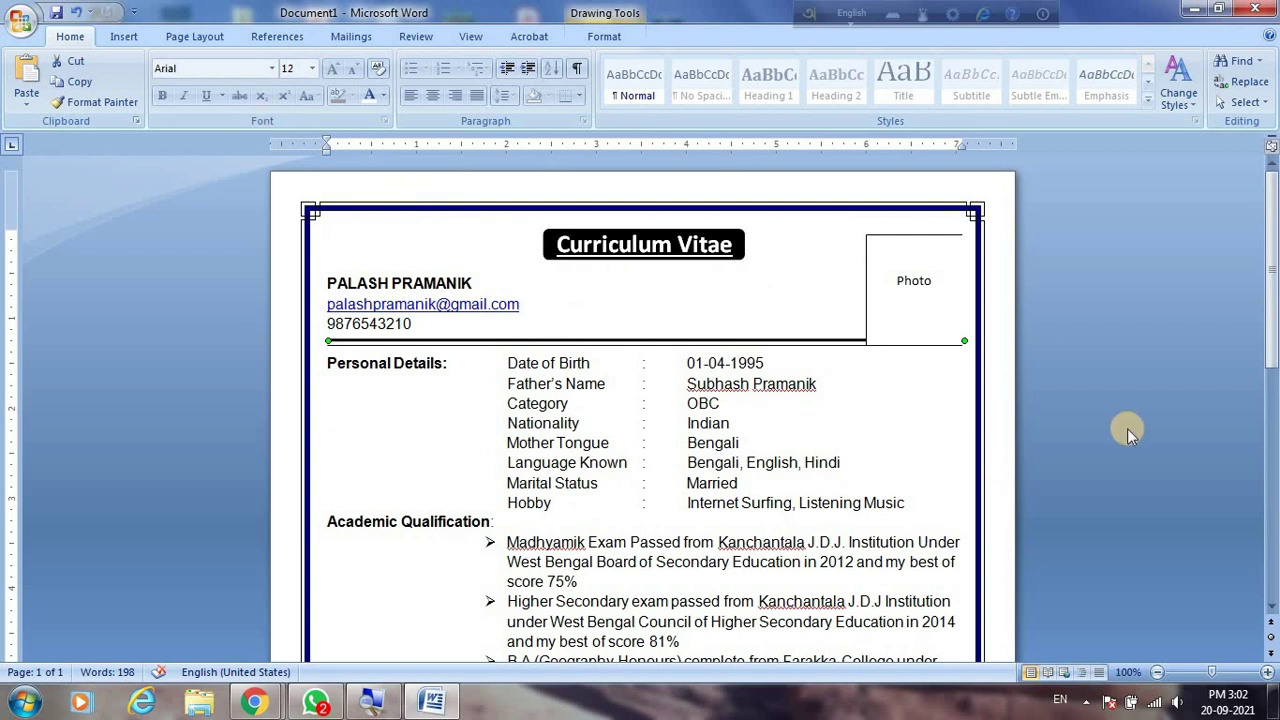
{"action": "scroll", "coordinate": [1127, 428], "scroll_direction": "down", "scroll_amount": 1}
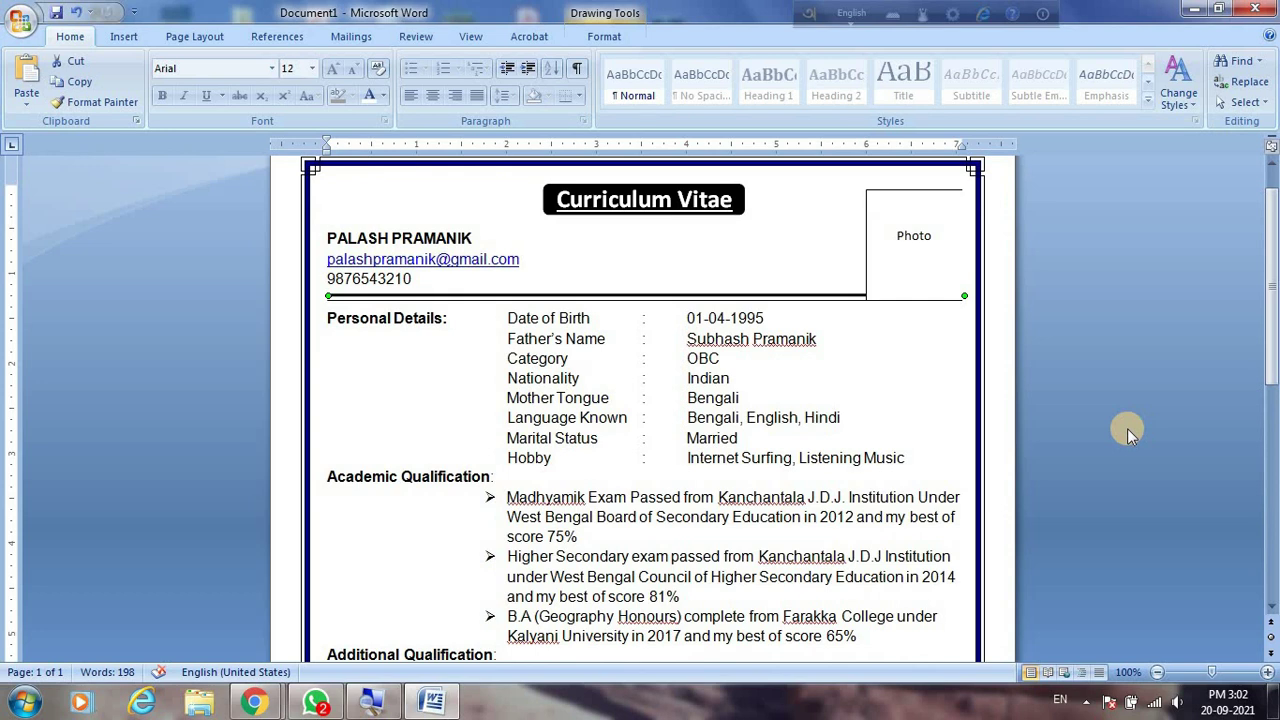
{"action": "left_click", "coordinate": [878, 195]}
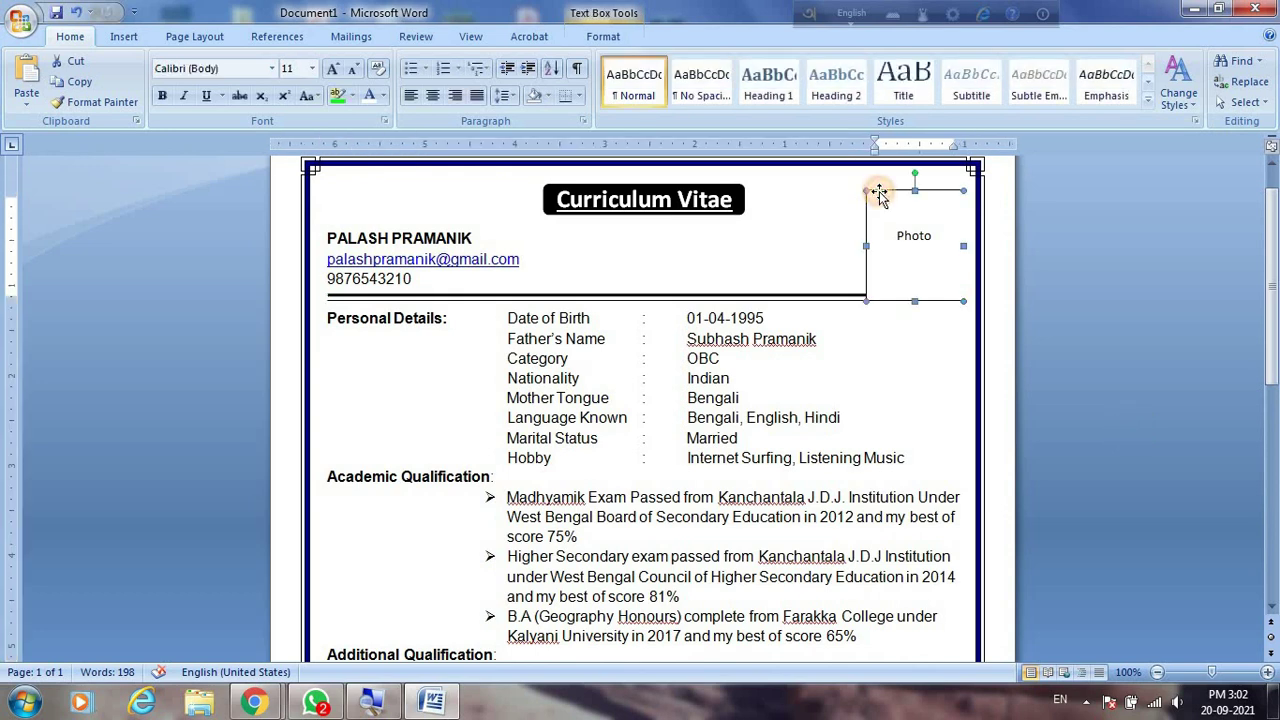
{"action": "left_click", "coordinate": [852, 415]}
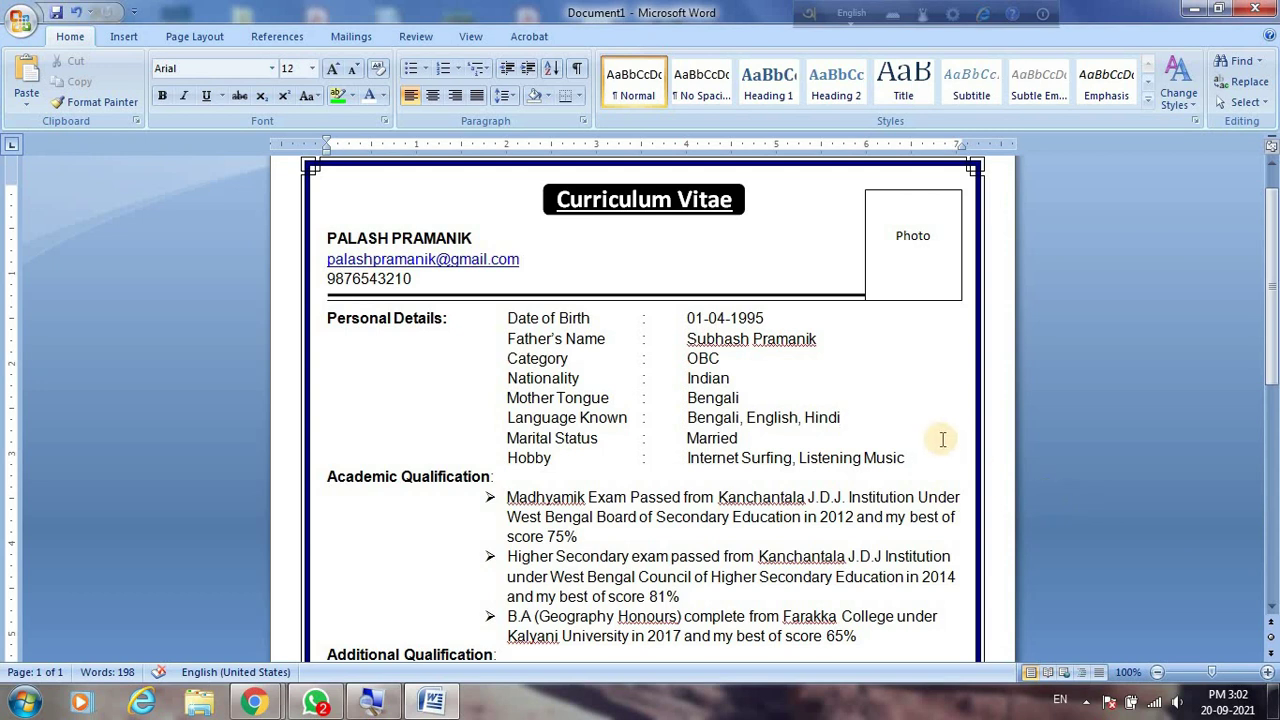
{"action": "left_click", "coordinate": [1267, 673]}
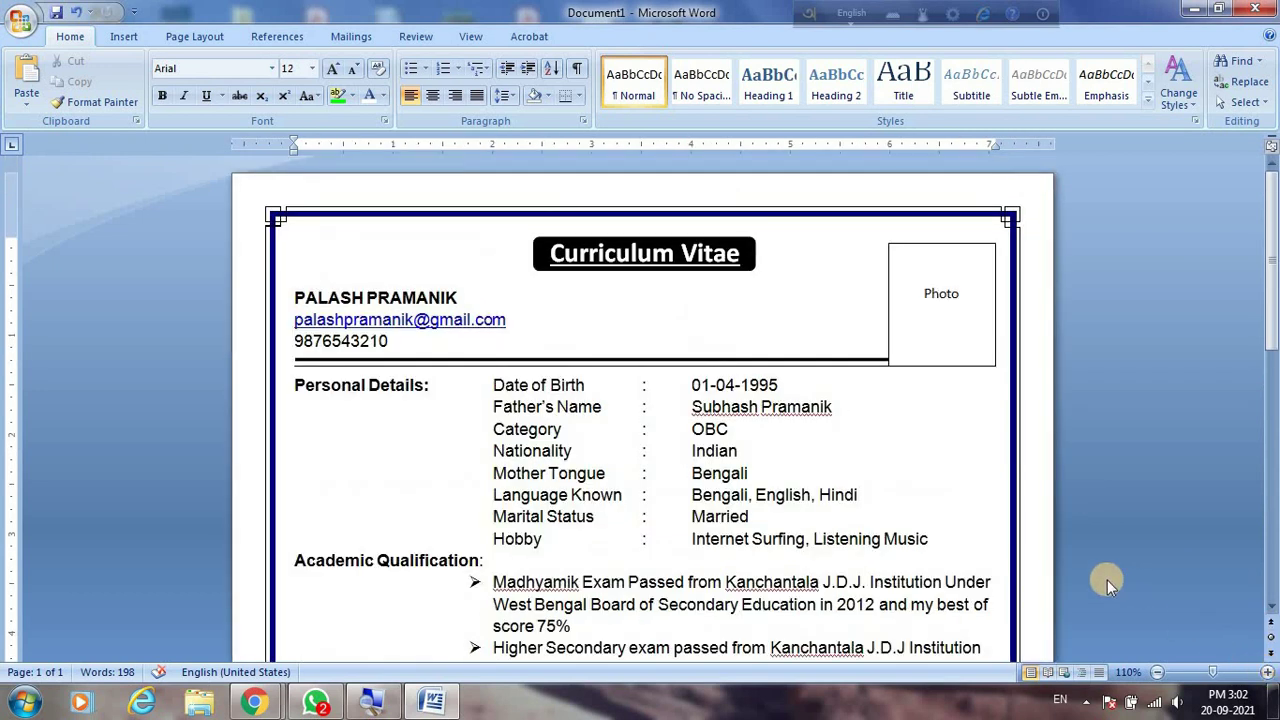
{"action": "scroll", "coordinate": [1018, 545], "scroll_direction": "down", "scroll_amount": 1}
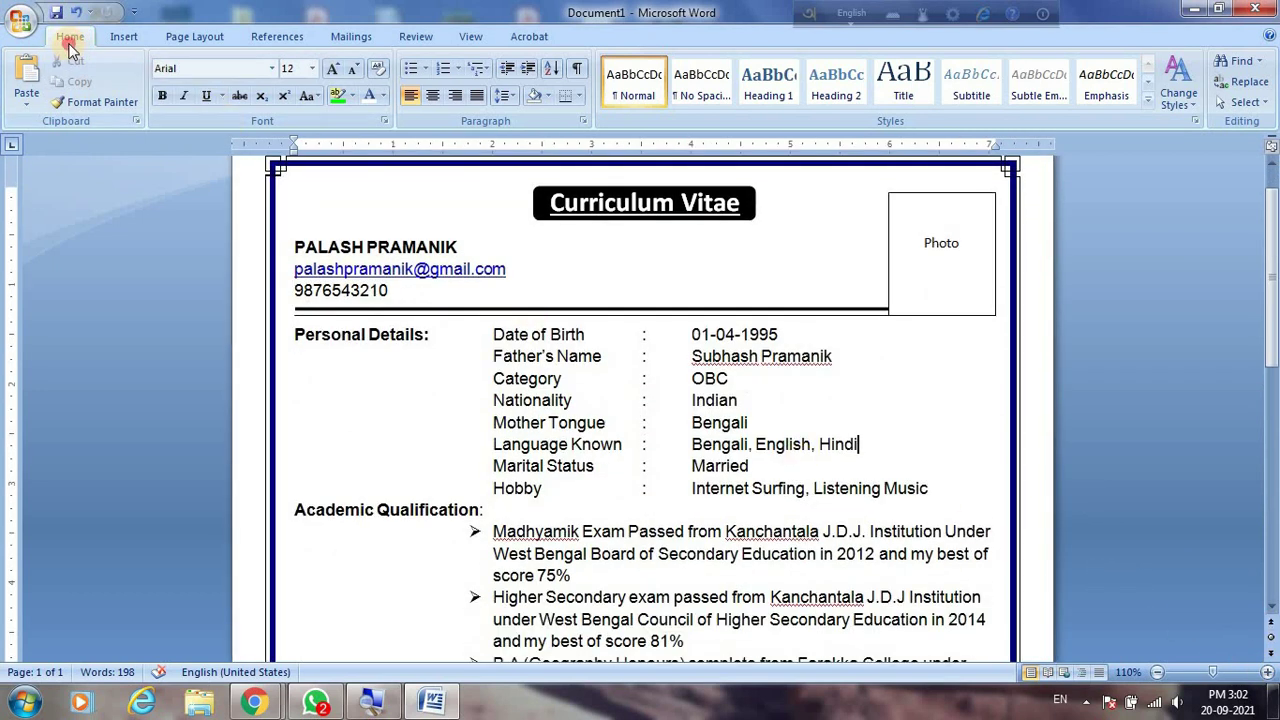